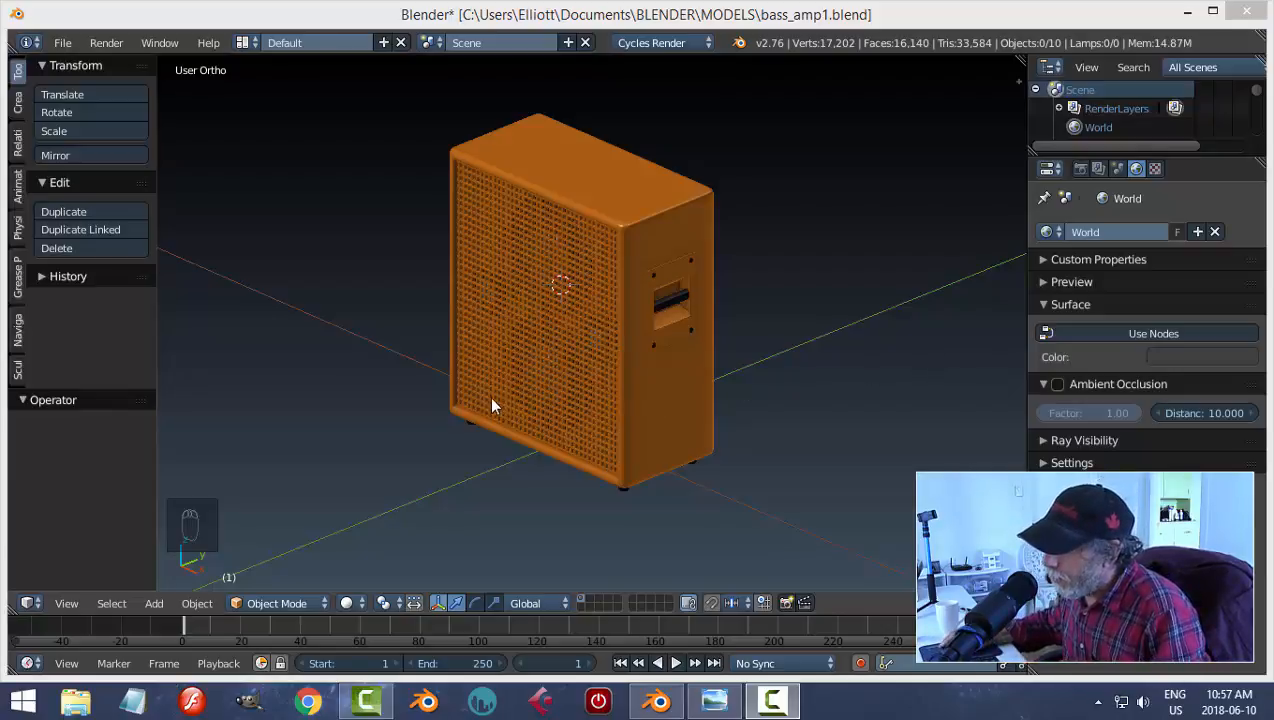
Step: Assign the existing orange material to the black handle bar on the cabinet's side
{"action": "middle_click_drag", "start_coordinate": [491, 405], "coordinate": [446, 371]}
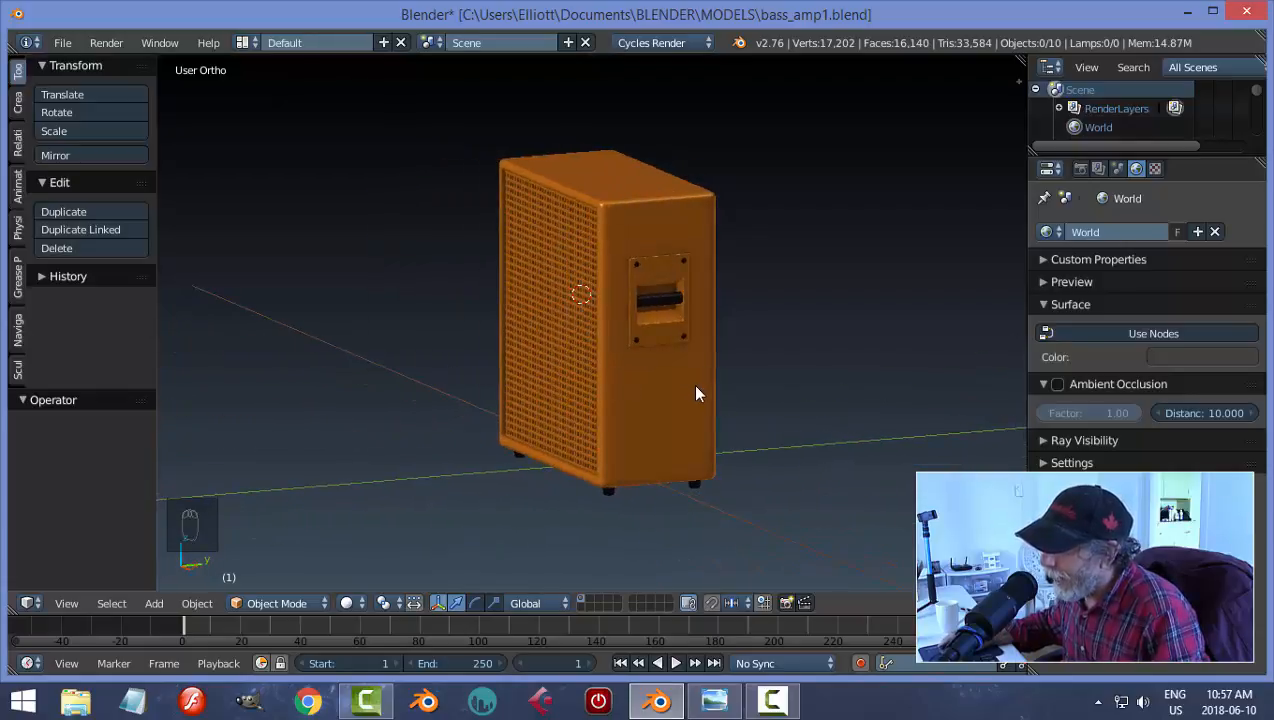
{"action": "middle_click_drag", "start_coordinate": [748, 407], "coordinate": [788, 386]}
{"action": "scroll", "coordinate": [788, 386], "scroll_direction": "up", "scroll_amount": 2}
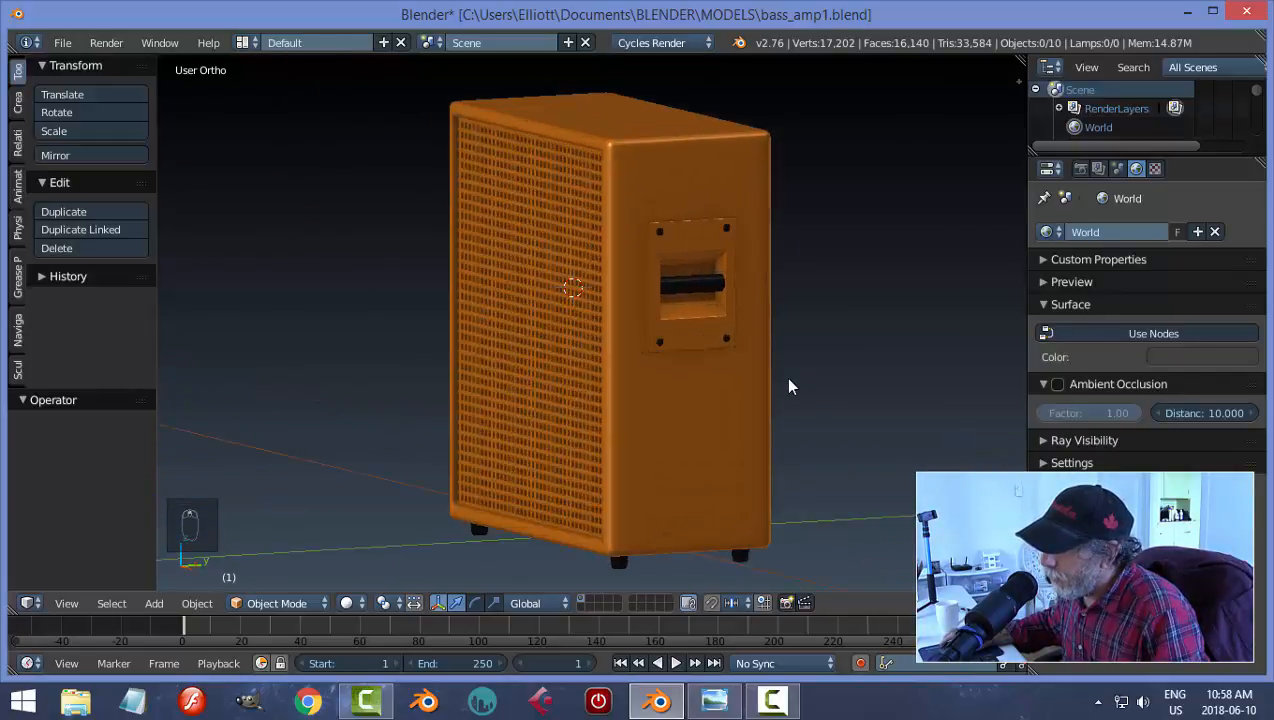
{"action": "right_click", "coordinate": [708, 290]}
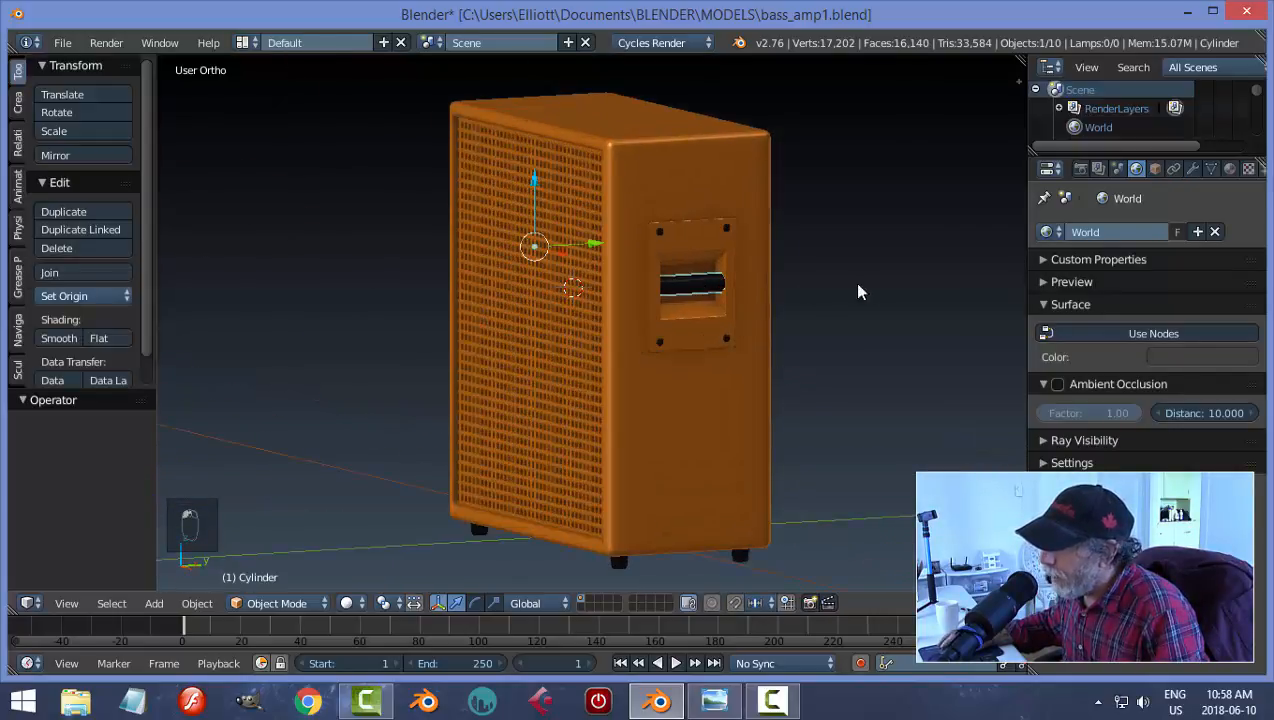
{"action": "left_click", "coordinate": [1230, 169]}
{"action": "left_click", "coordinate": [1046, 296]}
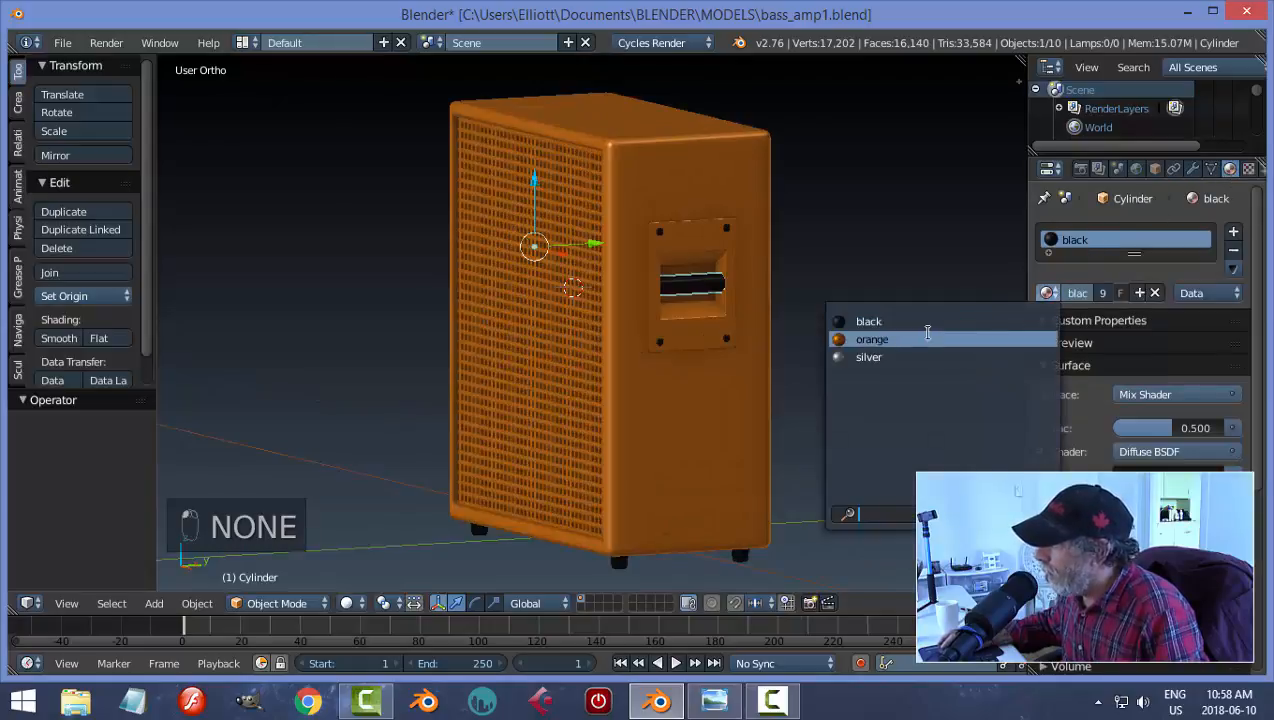
{"action": "left_click", "coordinate": [922, 333]}
Step: Assign the orange material to the four screws of the handle plate and save the file
{"action": "right_click", "coordinate": [660, 244]}
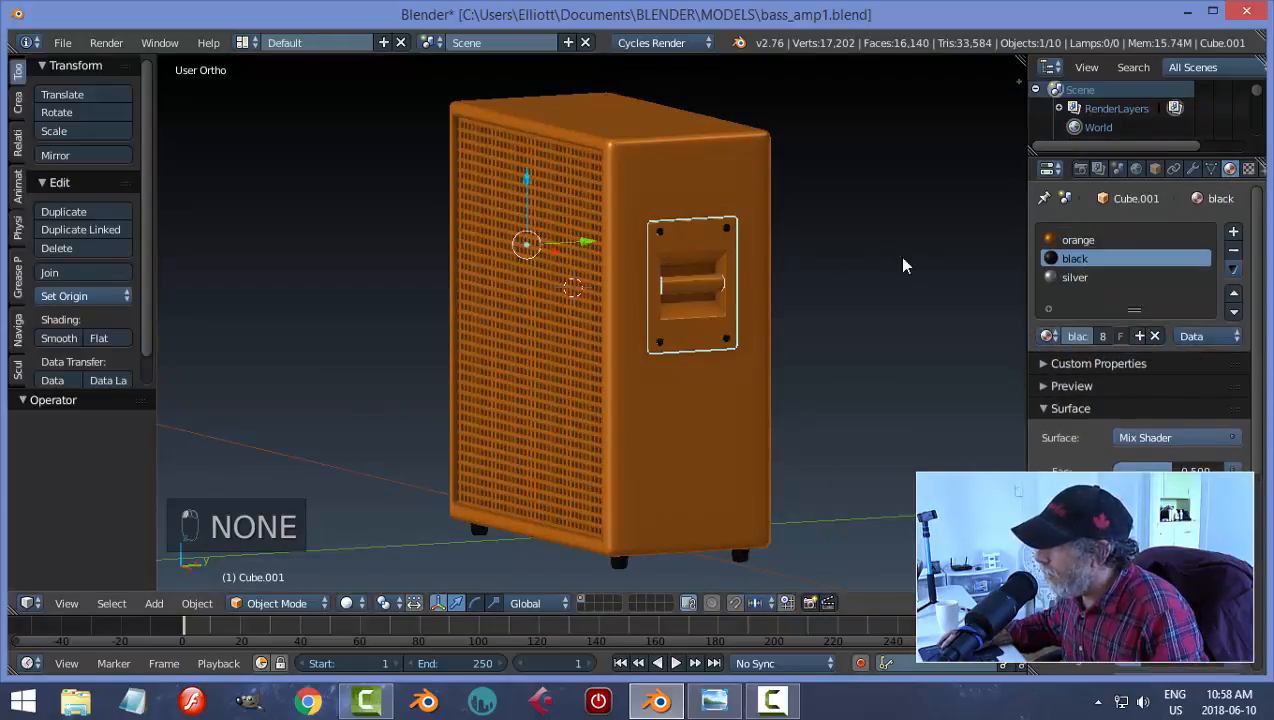
{"action": "right_click", "coordinate": [727, 231]}
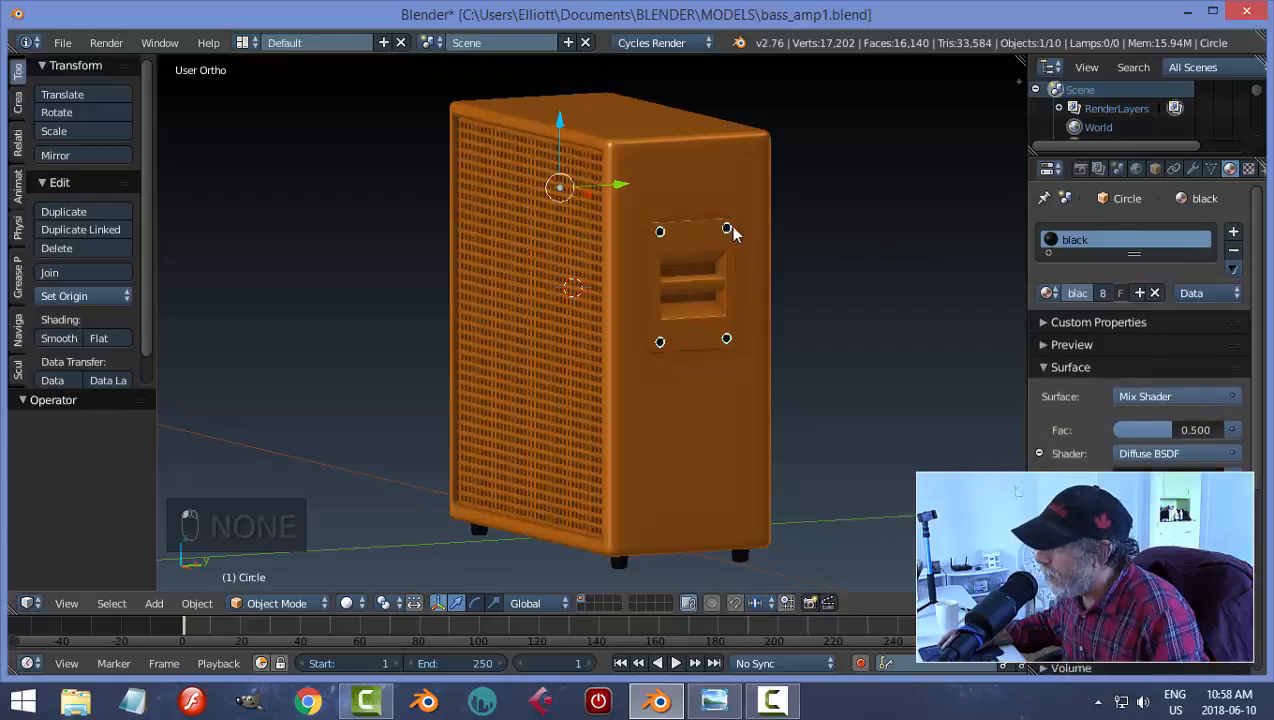
{"action": "left_click", "coordinate": [1047, 293]}
{"action": "left_click", "coordinate": [900, 339]}
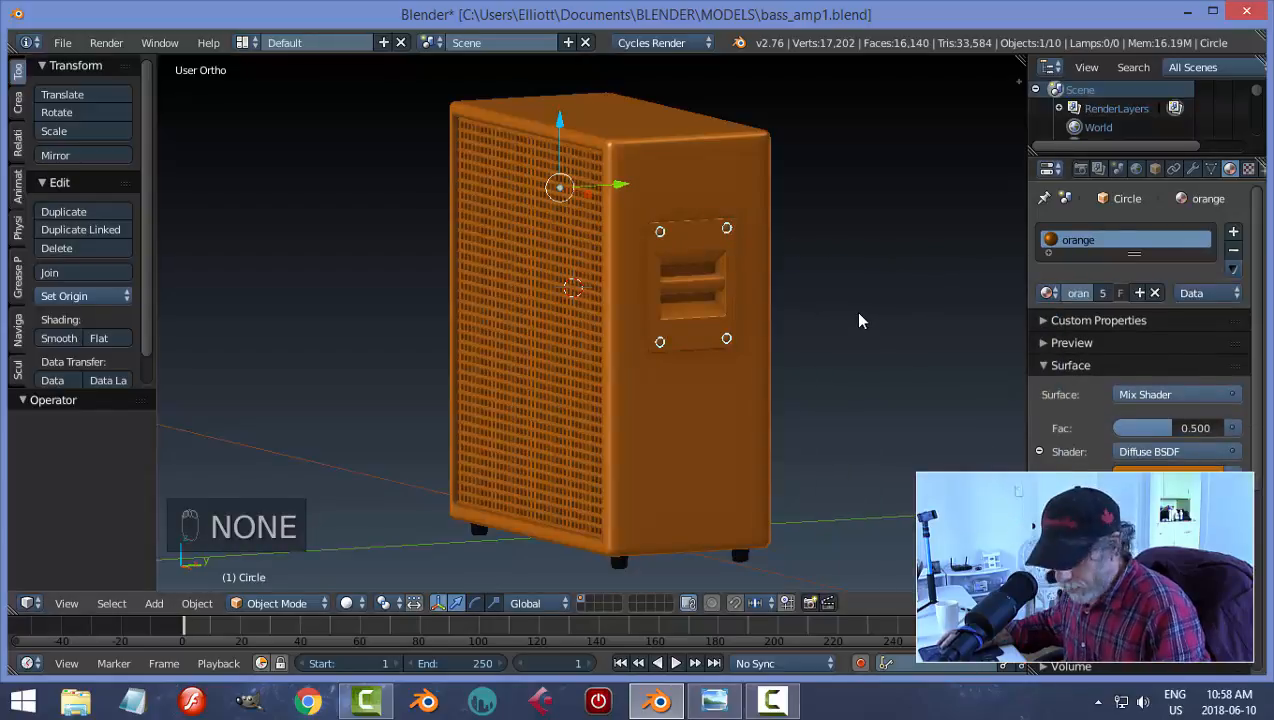
{"action": "key", "text": "a"}
{"action": "middle_click_drag", "start_coordinate": [901, 282], "coordinate": [613, 293]}
{"action": "key", "text": "ctrl+s"}
{"action": "left_click", "coordinate": [787, 295]}
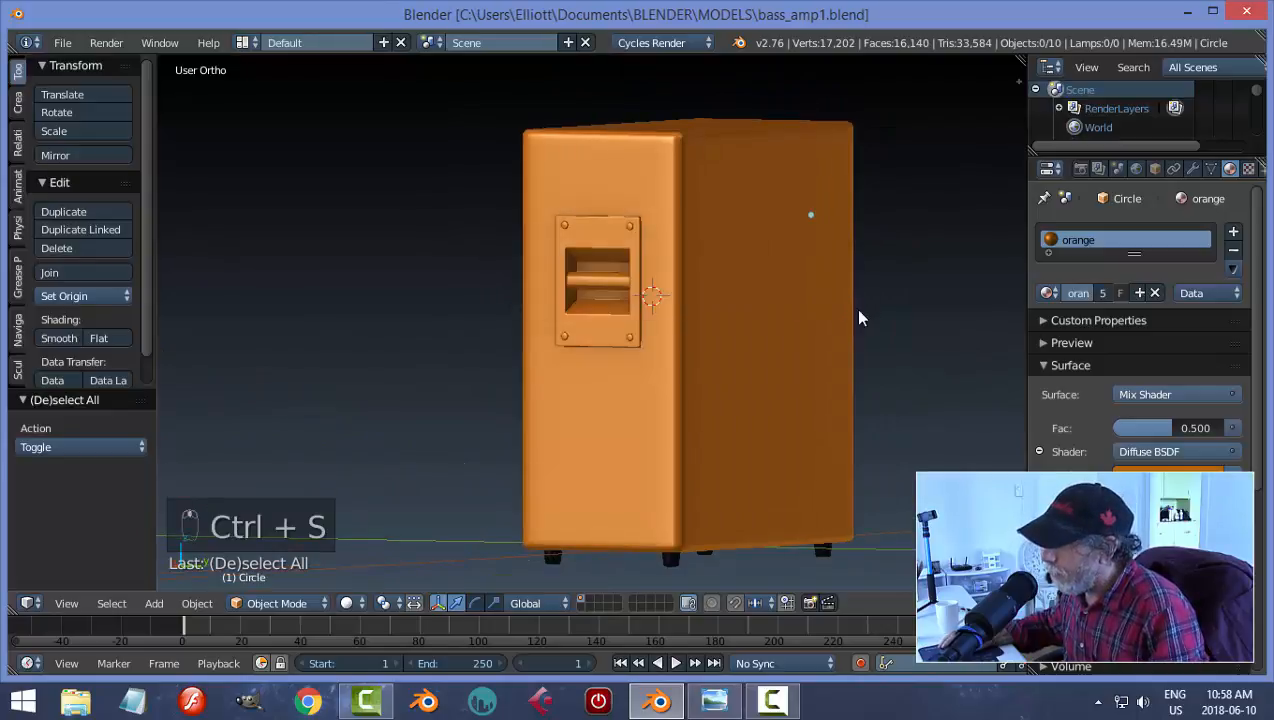
Step: Move an in-place duplicate of the cabinet body to layer 11 and display only that layer
{"action": "middle_click_drag", "start_coordinate": [854, 308], "coordinate": [770, 312]}
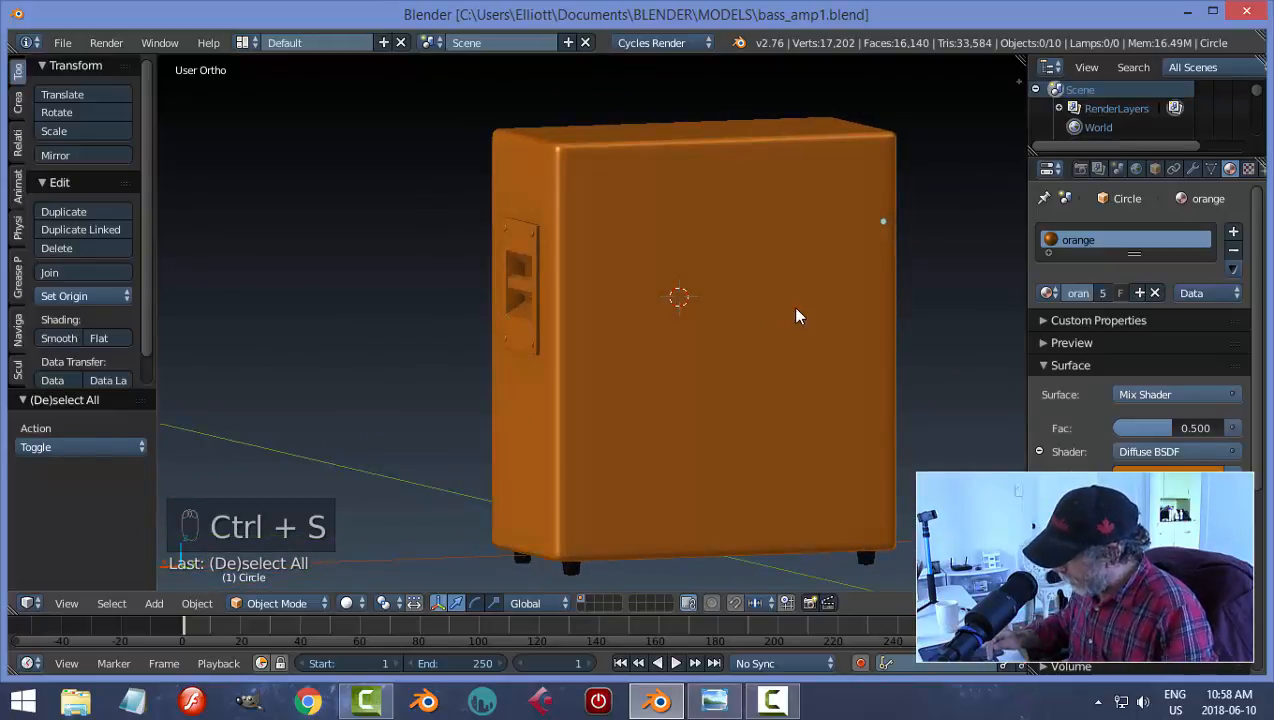
{"action": "key", "text": "ctrl+KP_1"}
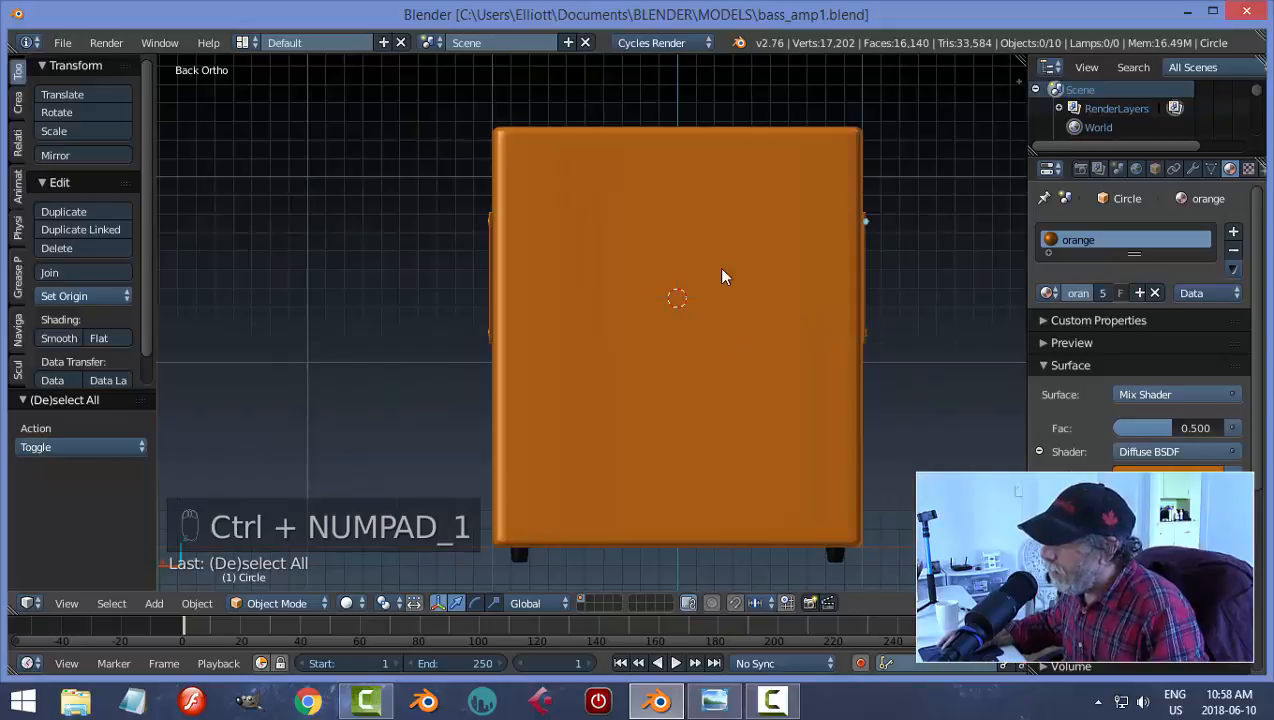
{"action": "right_click", "coordinate": [757, 273]}
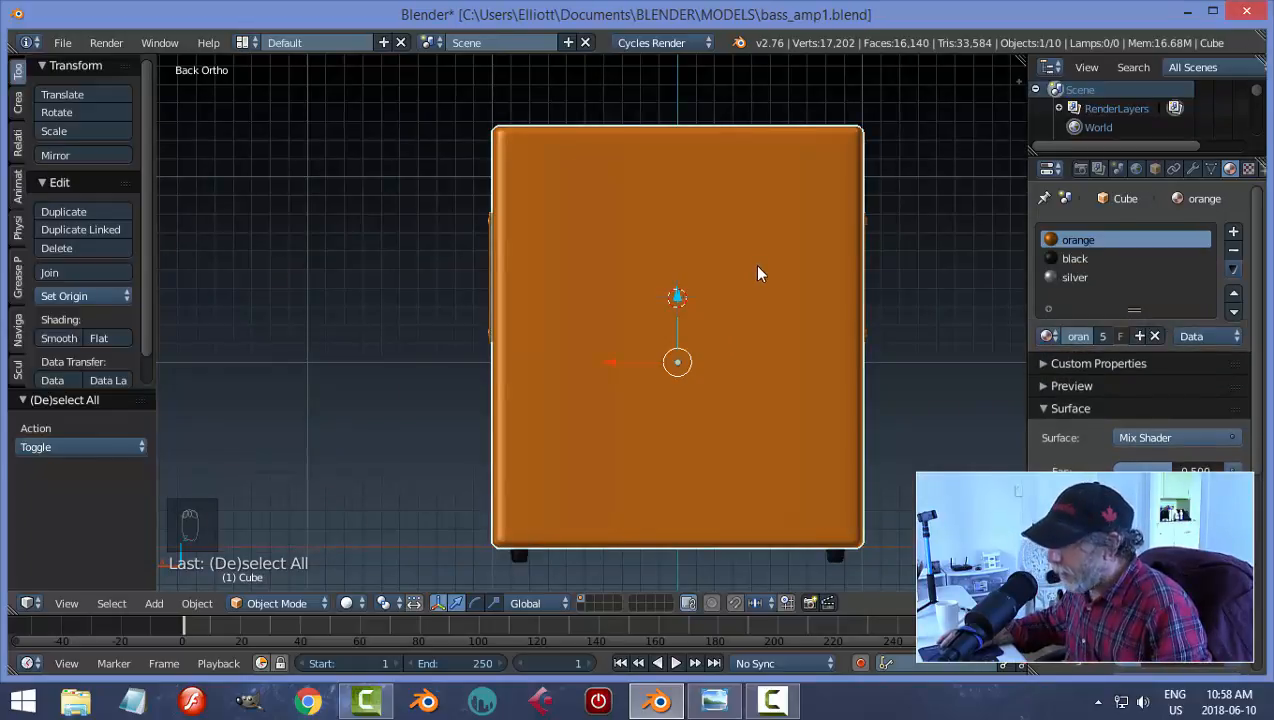
{"action": "key", "text": "shift+d"}
{"action": "right_click", "coordinate": [757, 273]}
{"action": "key", "text": "m"}
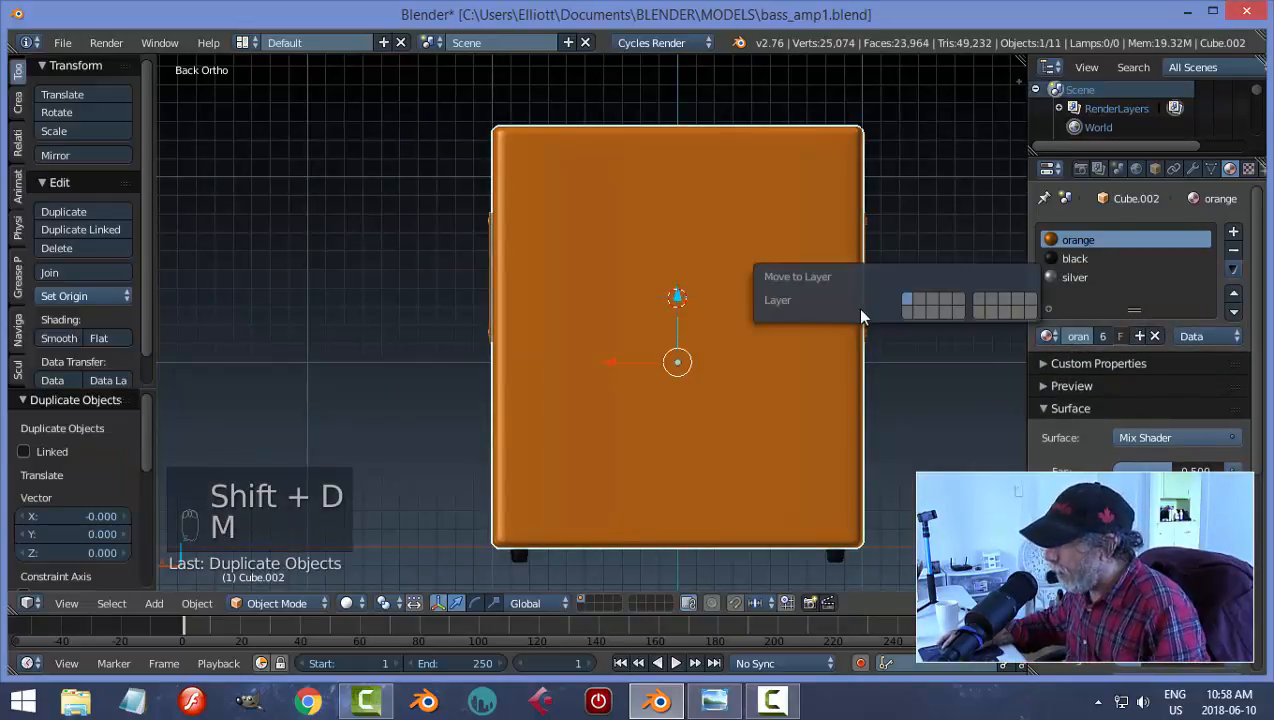
{"action": "left_click", "coordinate": [903, 312]}
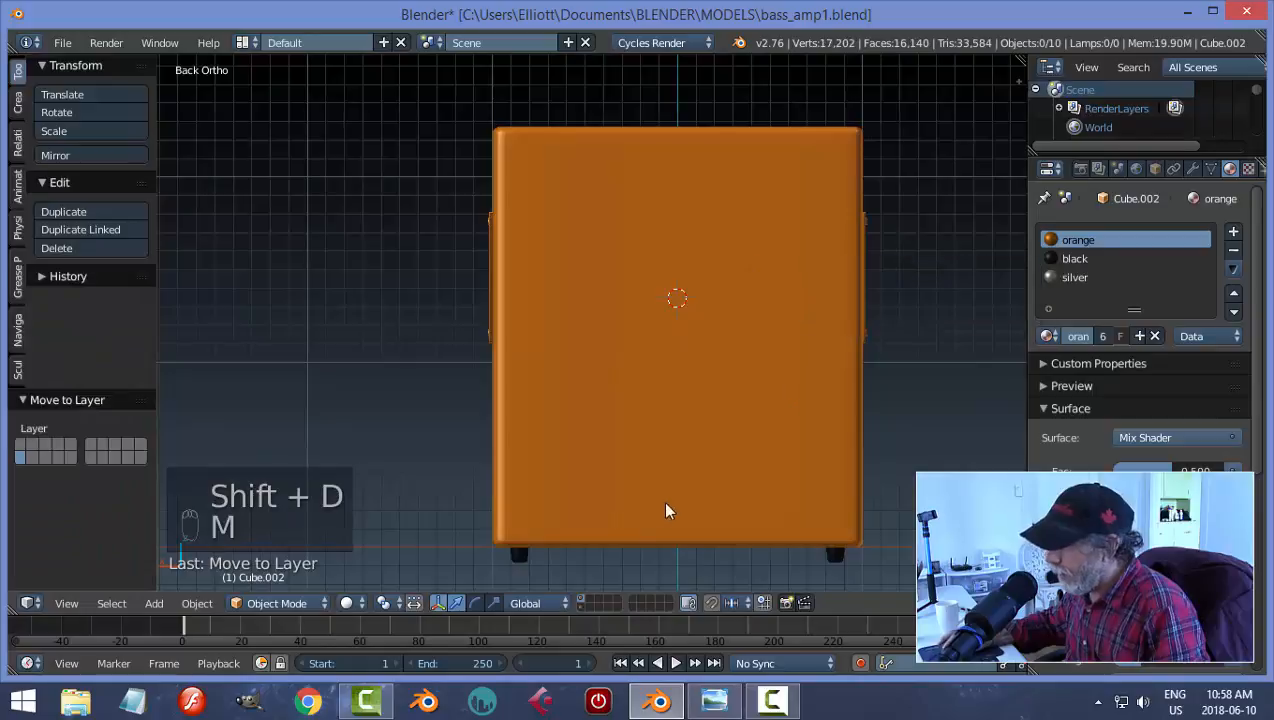
{"action": "left_click", "coordinate": [584, 607]}
{"action": "middle_click_drag", "start_coordinate": [808, 398], "coordinate": [741, 374], "text": "shift"}
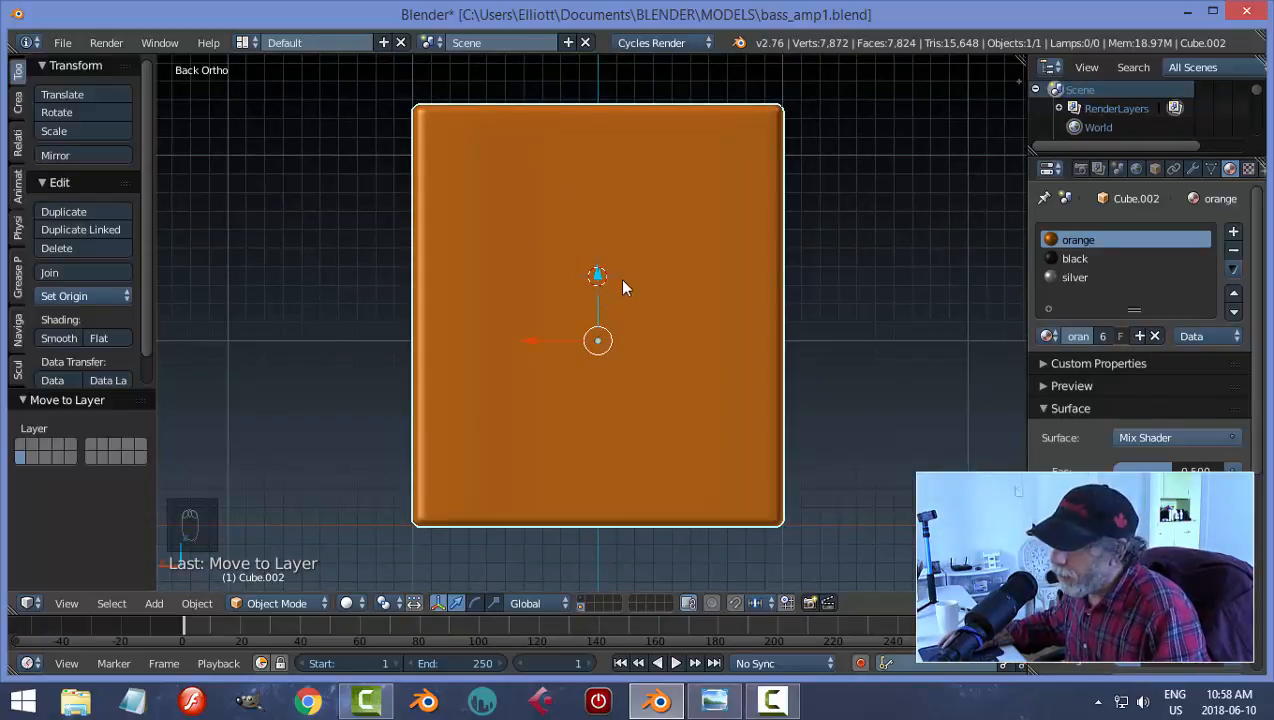
Step: Add two vertical loop cuts across the back of the cabinet copy and scale them to about 0.535 along X
{"action": "key", "text": "Tab"}
{"action": "left_click", "coordinate": [799, 318]}
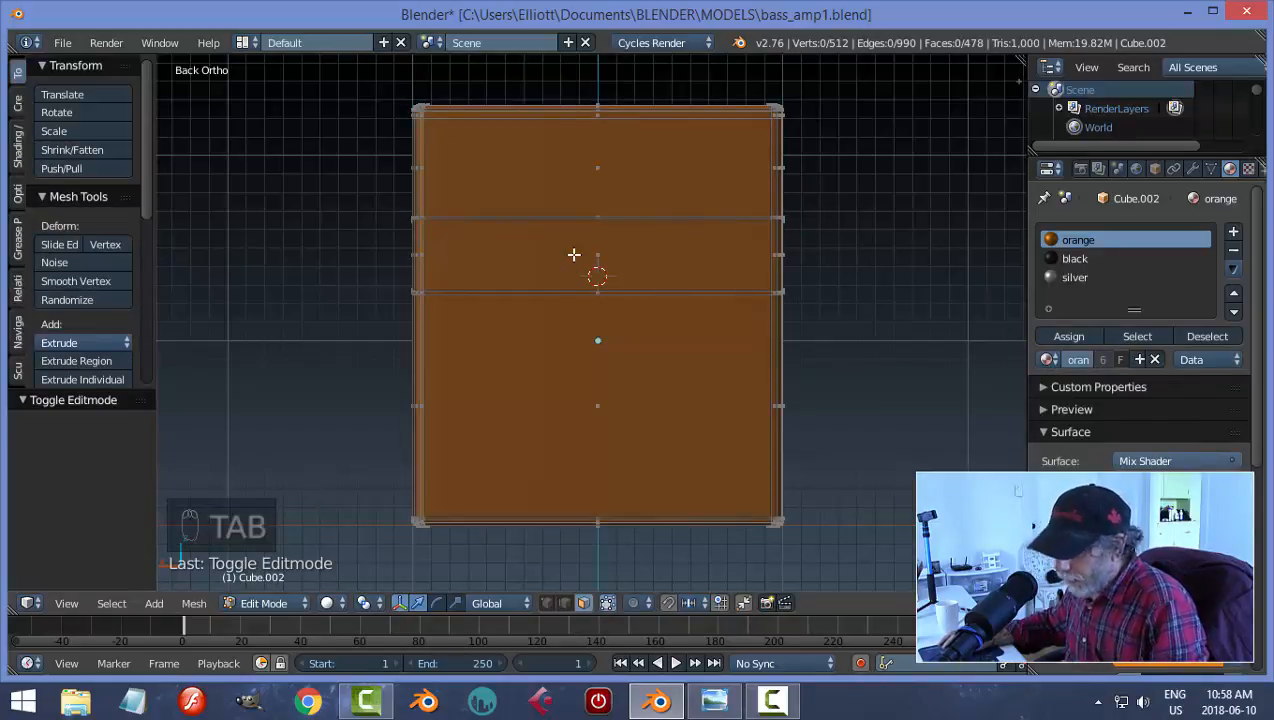
{"action": "key", "text": "ctrl+r"}
{"action": "scroll", "coordinate": [577, 212], "scroll_direction": "up", "scroll_amount": 1}
{"action": "left_click", "coordinate": [577, 212]}
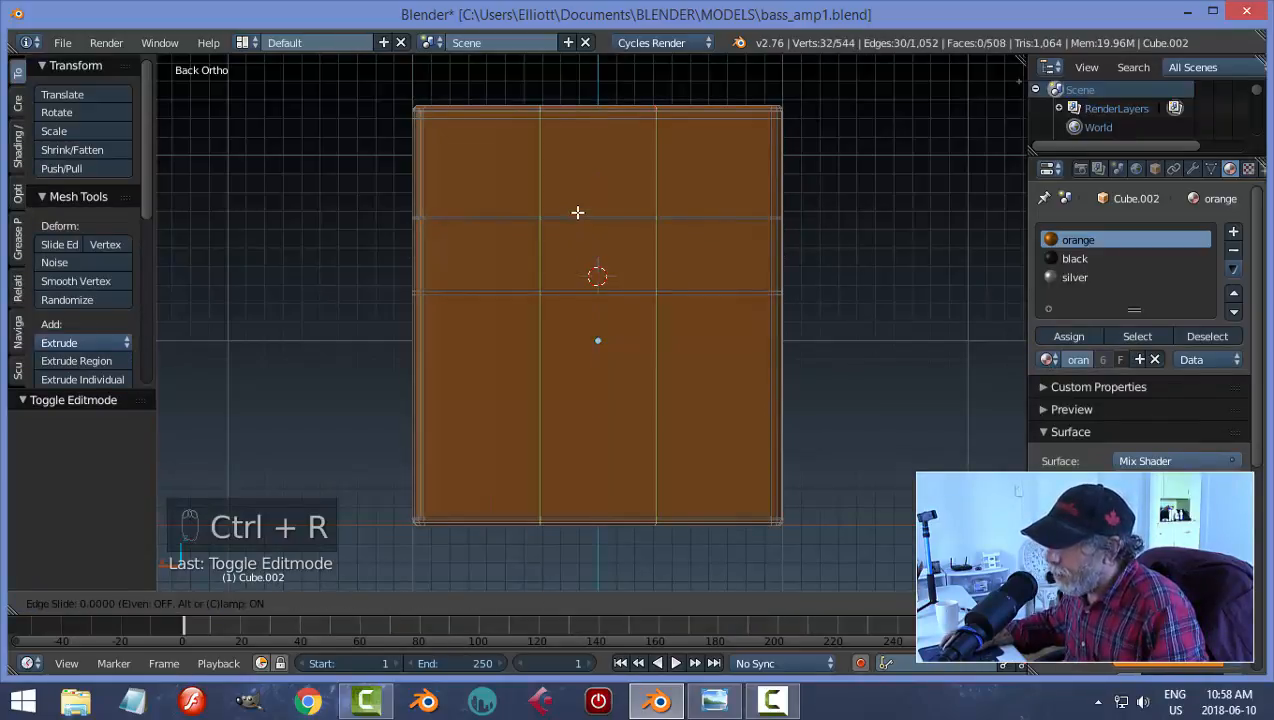
{"action": "right_click", "coordinate": [577, 212]}
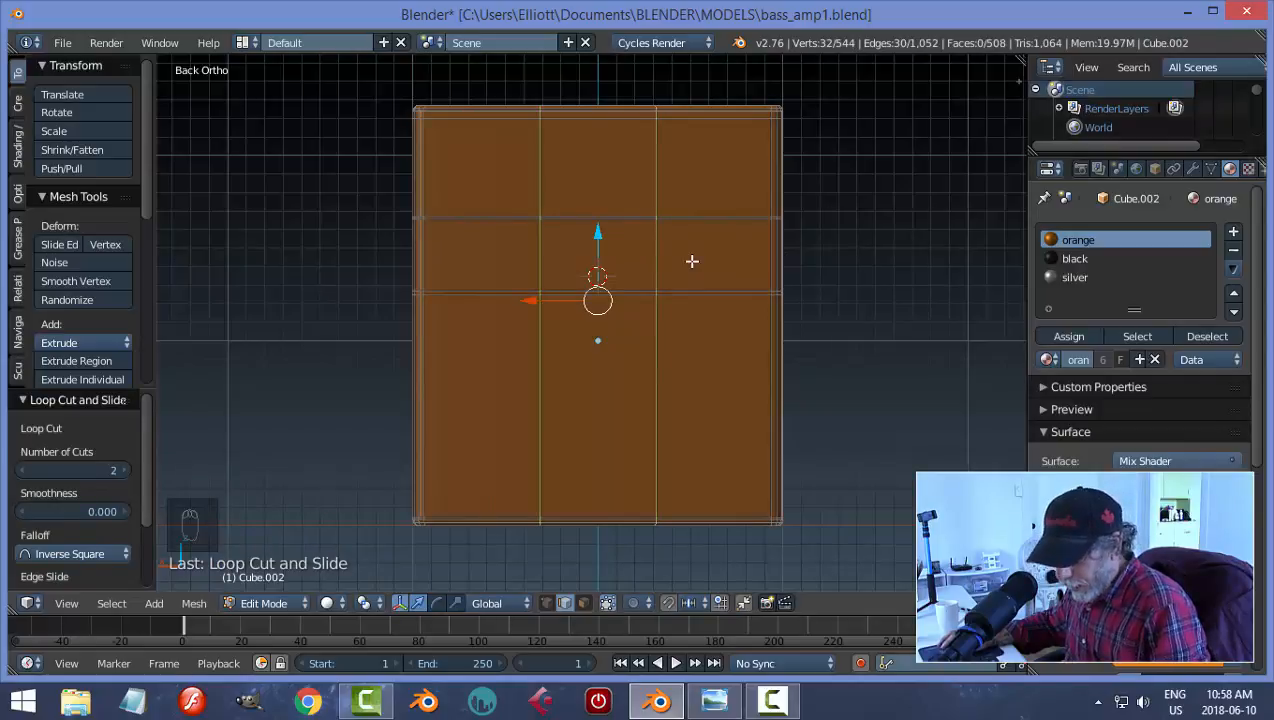
{"action": "key", "text": "s"}
{"action": "key", "text": "x"}
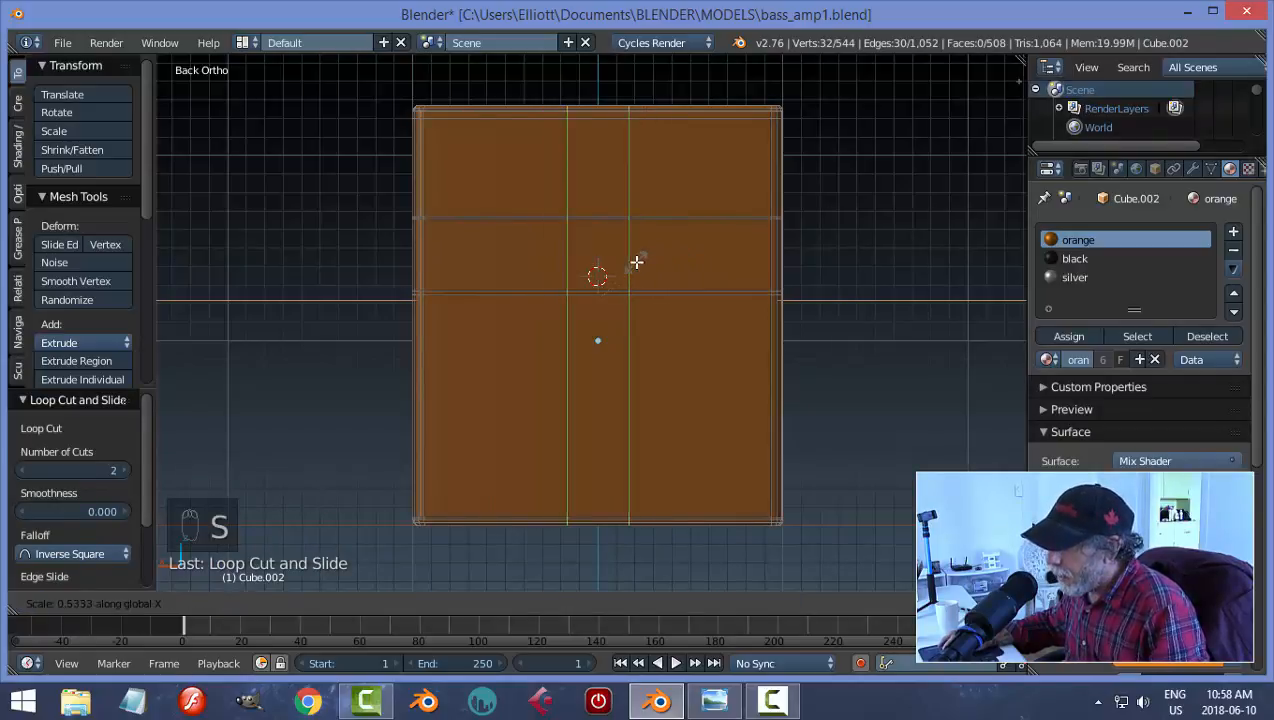
{"action": "left_click", "coordinate": [640, 262]}
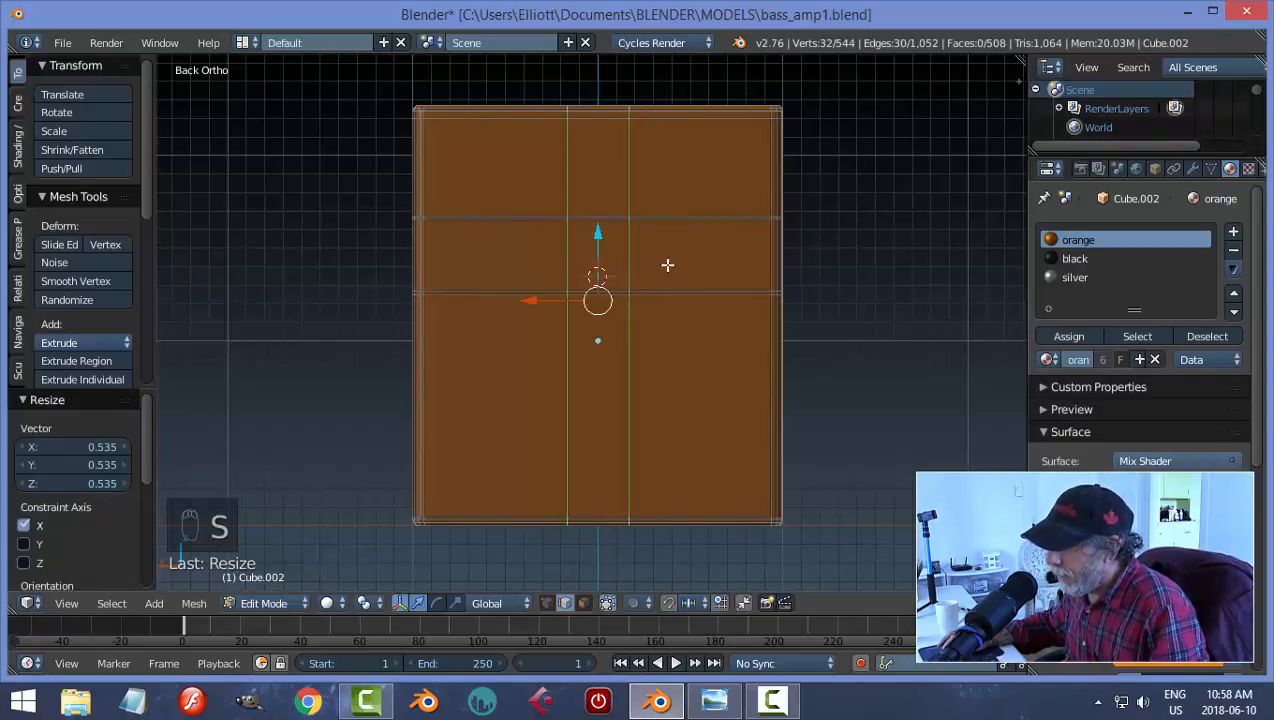
{"action": "key", "text": "a"}
Step: Inset the face between the two loop cuts in the back's middle band with a thickness of about 0.0246
{"action": "mouse_move", "coordinate": [668, 265]}
{"action": "middle_mouse_down"}
{"action": "mouse_move", "coordinate": [830, 264]}
{"action": "mouse_move", "coordinate": [667, 271]}
{"action": "middle_mouse_up"}
{"action": "key", "text": "ctrl+Tab"}
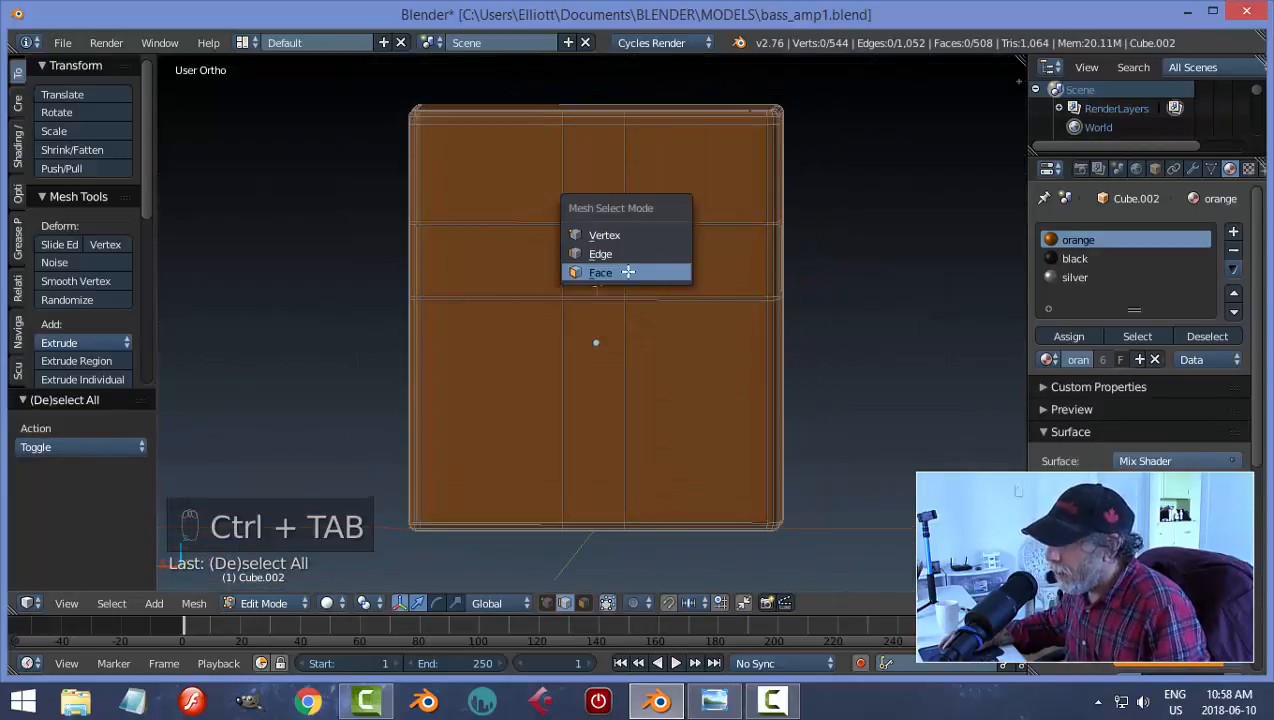
{"action": "left_click", "coordinate": [578, 272]}
{"action": "right_click", "coordinate": [583, 251]}
{"action": "scroll", "coordinate": [734, 289], "scroll_direction": "up", "scroll_amount": 2}
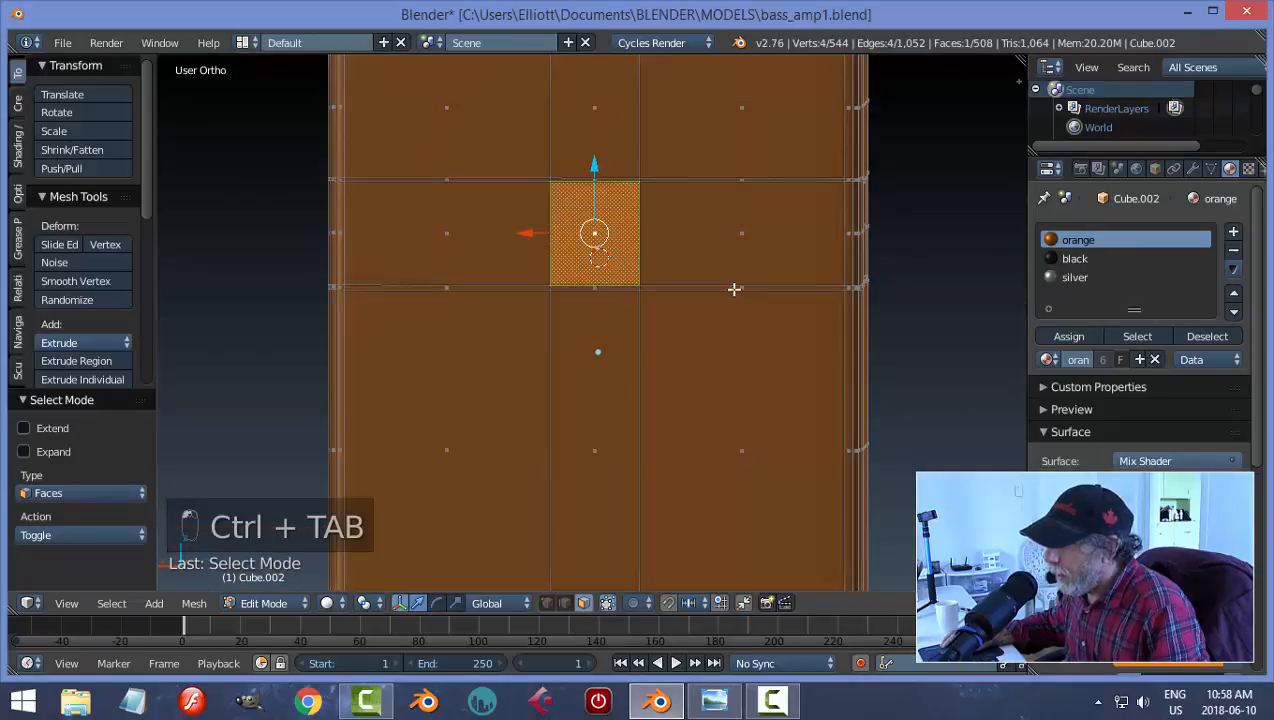
{"action": "key", "text": "i"}
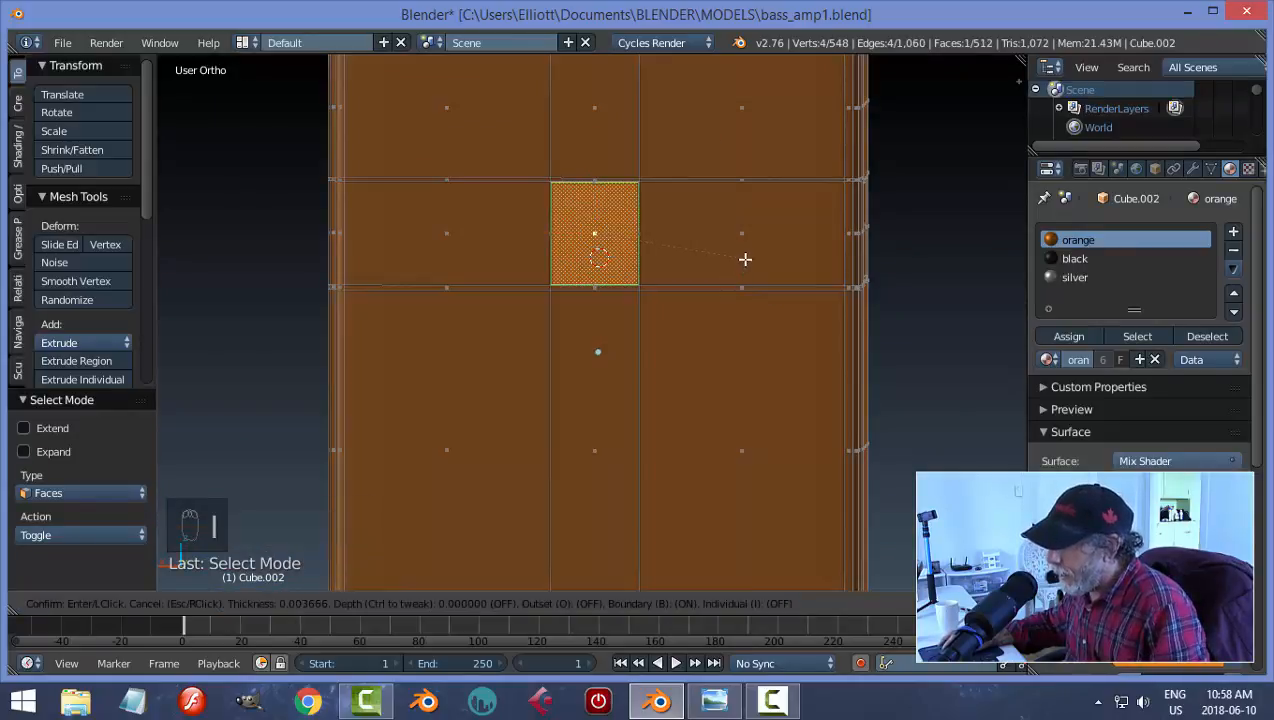
{"action": "left_click", "coordinate": [740, 263]}
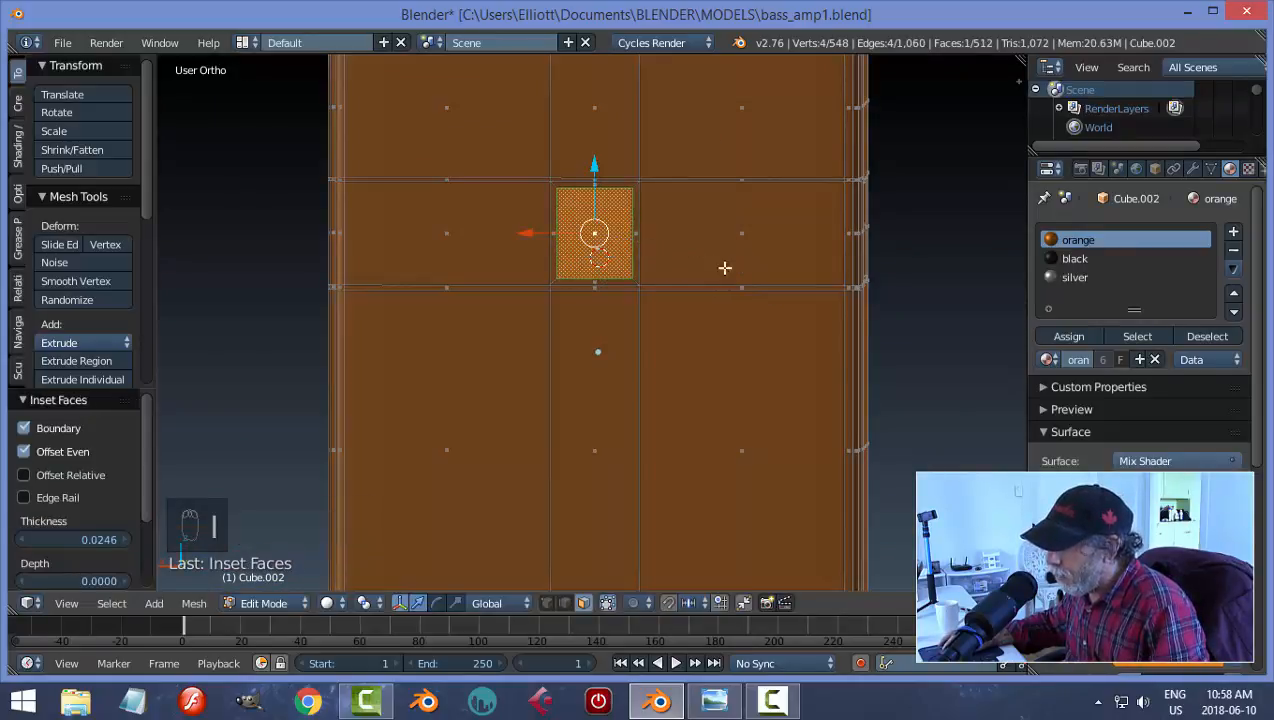
Step: Extrude the inset face and push it about 0.01 into the cabinet along Y to form a recess
{"action": "middle_click_drag", "start_coordinate": [645, 286], "coordinate": [782, 306]}
{"action": "scroll", "coordinate": [781, 306], "scroll_direction": "up", "scroll_amount": 2}
{"action": "key", "text": "e"}
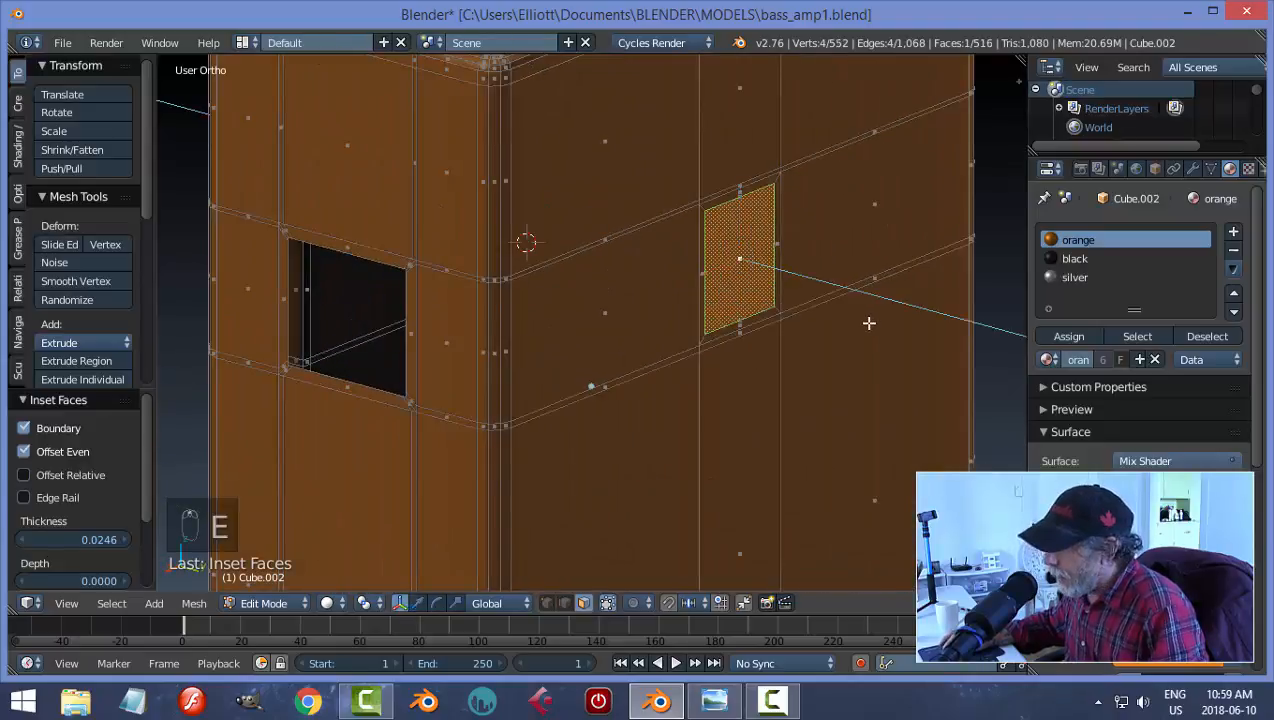
{"action": "right_click", "coordinate": [816, 298]}
{"action": "key", "text": "g"}
{"action": "key", "text": "y"}
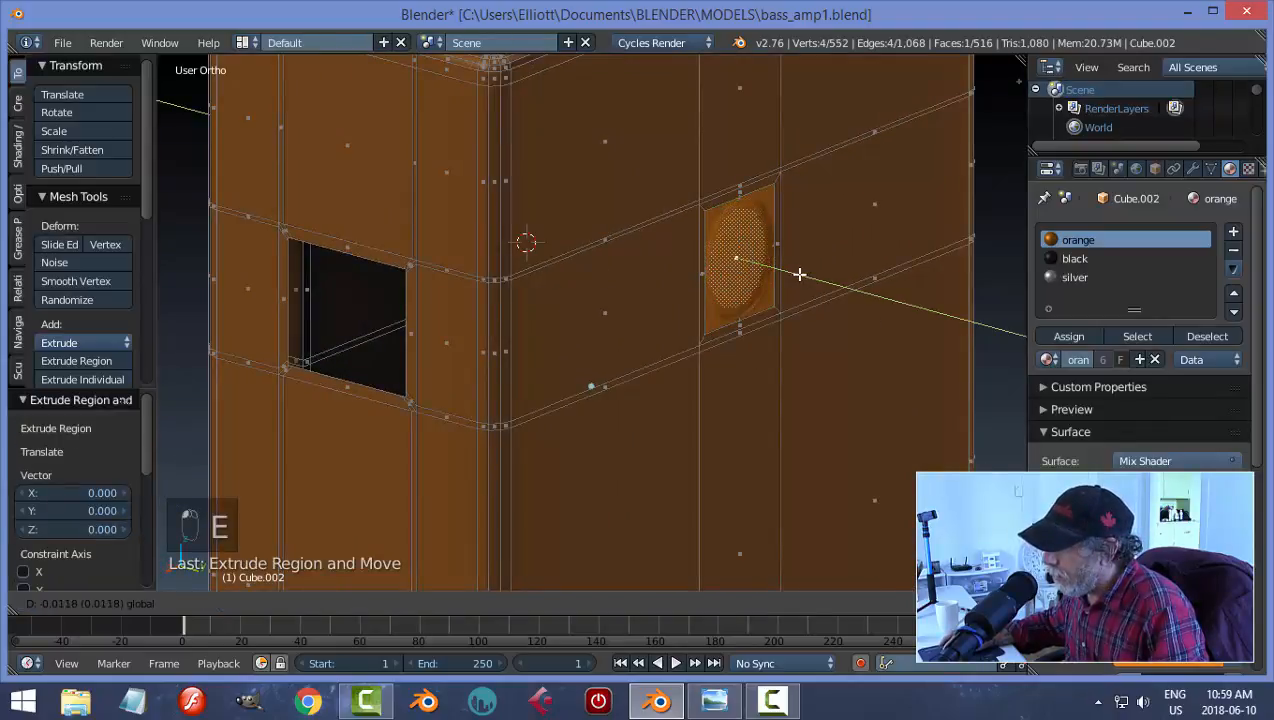
{"action": "left_click_drag", "start_coordinate": [801, 274], "coordinate": [801, 275]}
{"action": "mouse_move", "coordinate": [852, 280]}
{"action": "middle_mouse_down"}
{"action": "mouse_move", "coordinate": [768, 259]}
{"action": "mouse_move", "coordinate": [882, 273]}
{"action": "mouse_move", "coordinate": [858, 278]}
{"action": "middle_mouse_up"}
{"action": "key", "text": "a"}
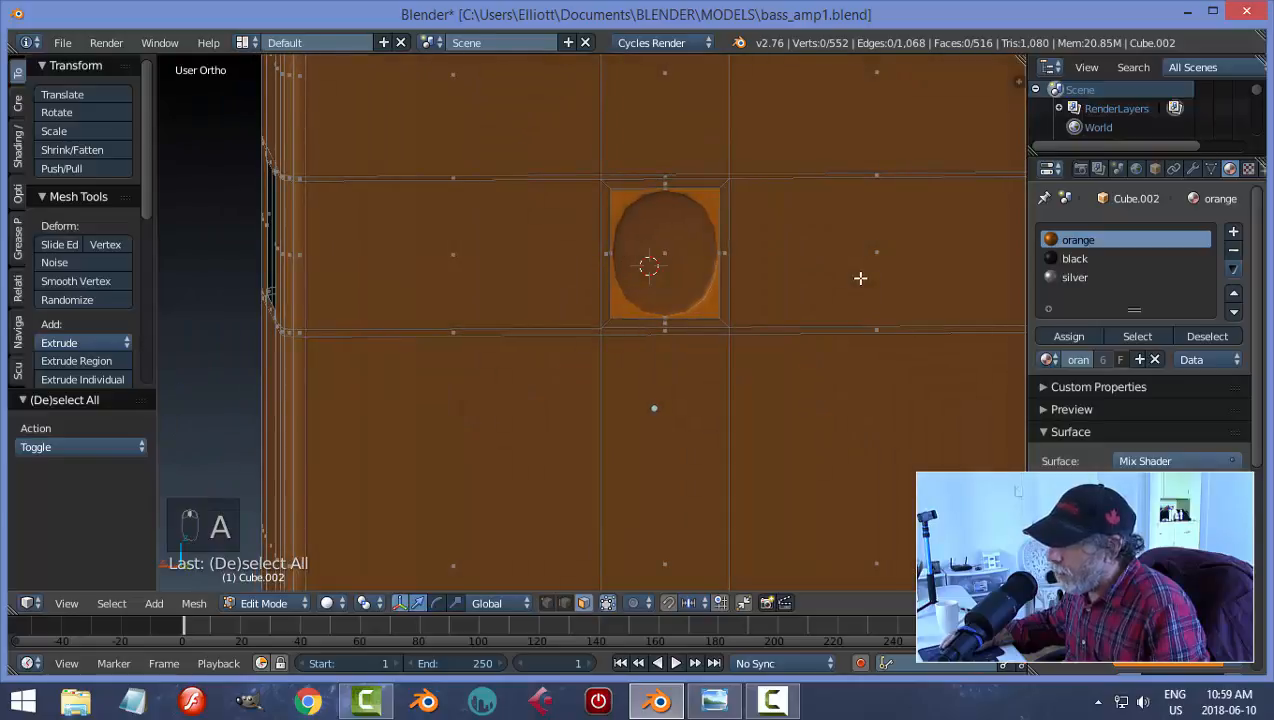
Step: Add two vertical loop cuts through the recess and scale them apart by about 2.794 along X toward its side edges
{"action": "scroll", "coordinate": [725, 278], "scroll_direction": "down", "scroll_amount": 3}
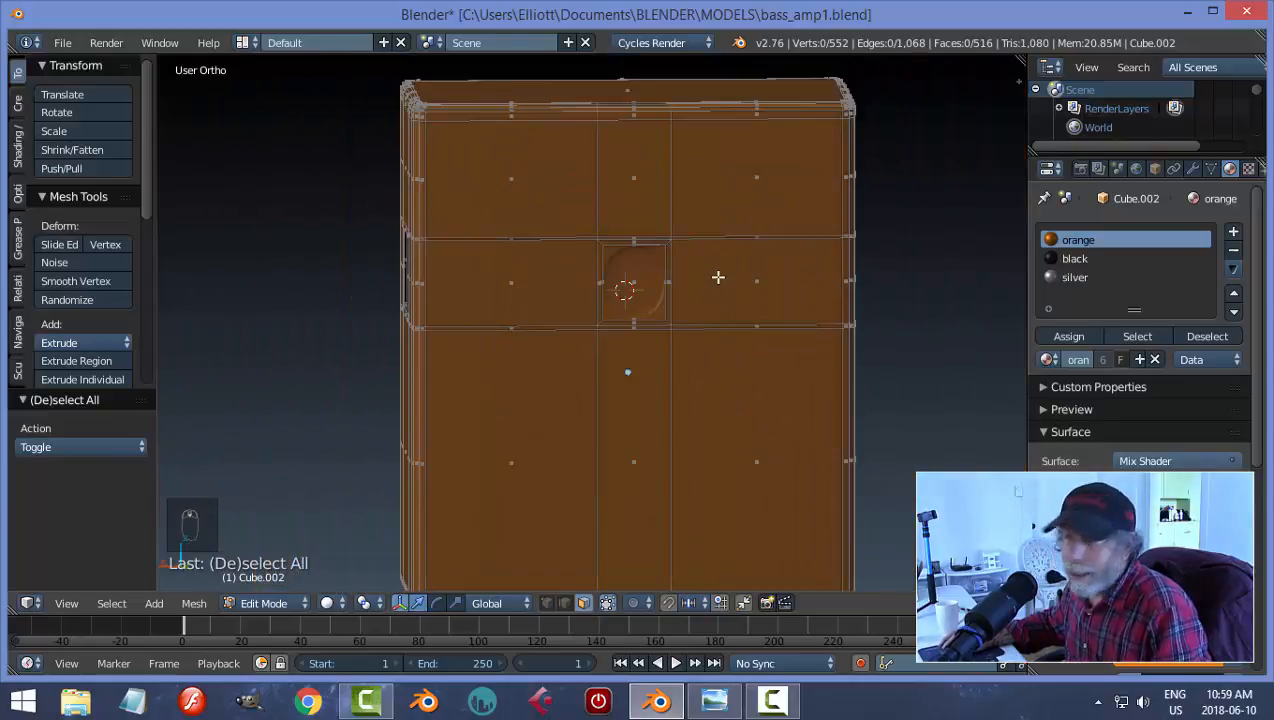
{"action": "middle_click_drag", "start_coordinate": [767, 282], "coordinate": [674, 271]}
{"action": "scroll", "coordinate": [648, 266], "scroll_direction": "up", "scroll_amount": 1}
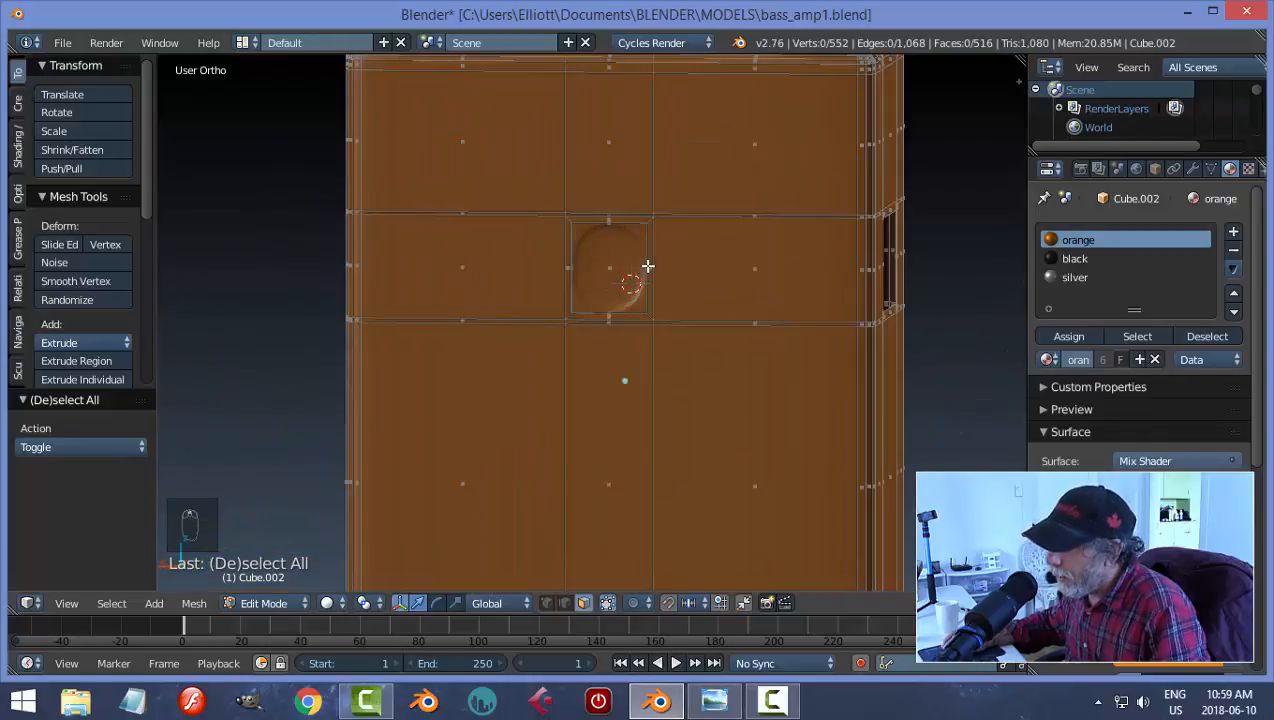
{"action": "key", "text": "ctrl+r"}
{"action": "scroll", "coordinate": [609, 228], "scroll_direction": "up", "scroll_amount": 1}
{"action": "left_click", "coordinate": [609, 228]}
{"action": "right_click", "coordinate": [609, 228]}
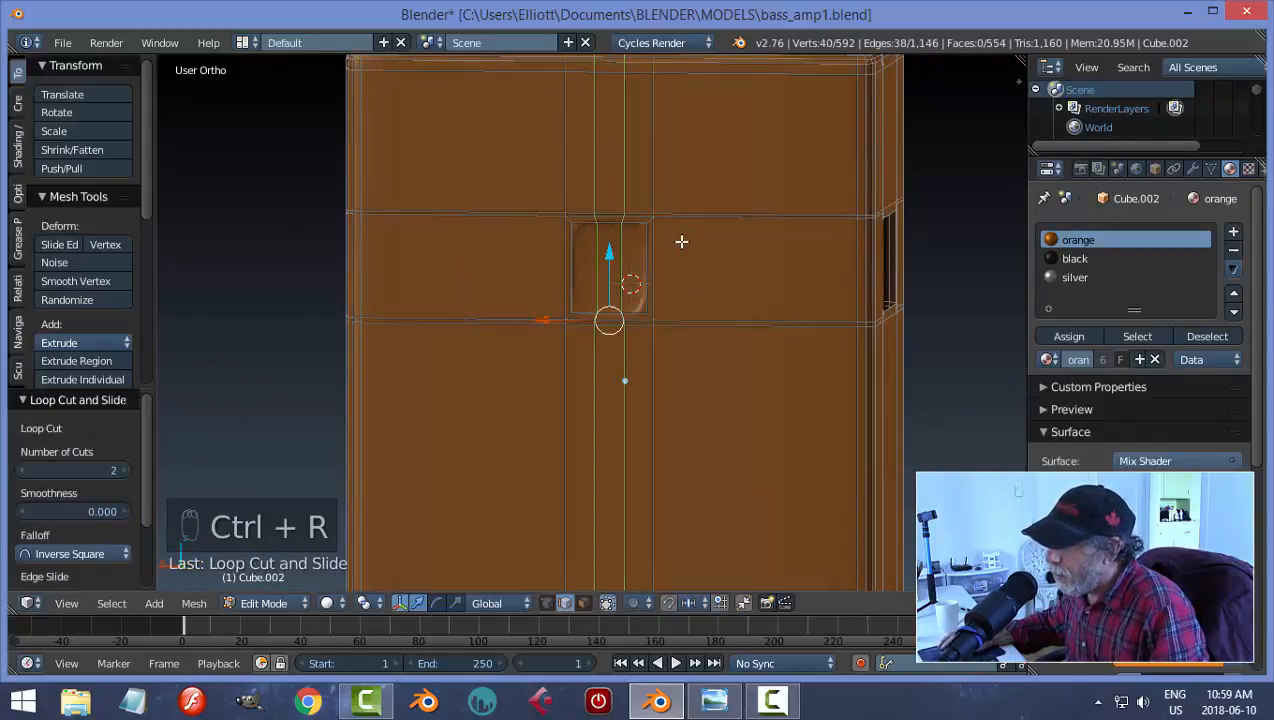
{"action": "key", "text": "s"}
{"action": "key", "text": "x"}
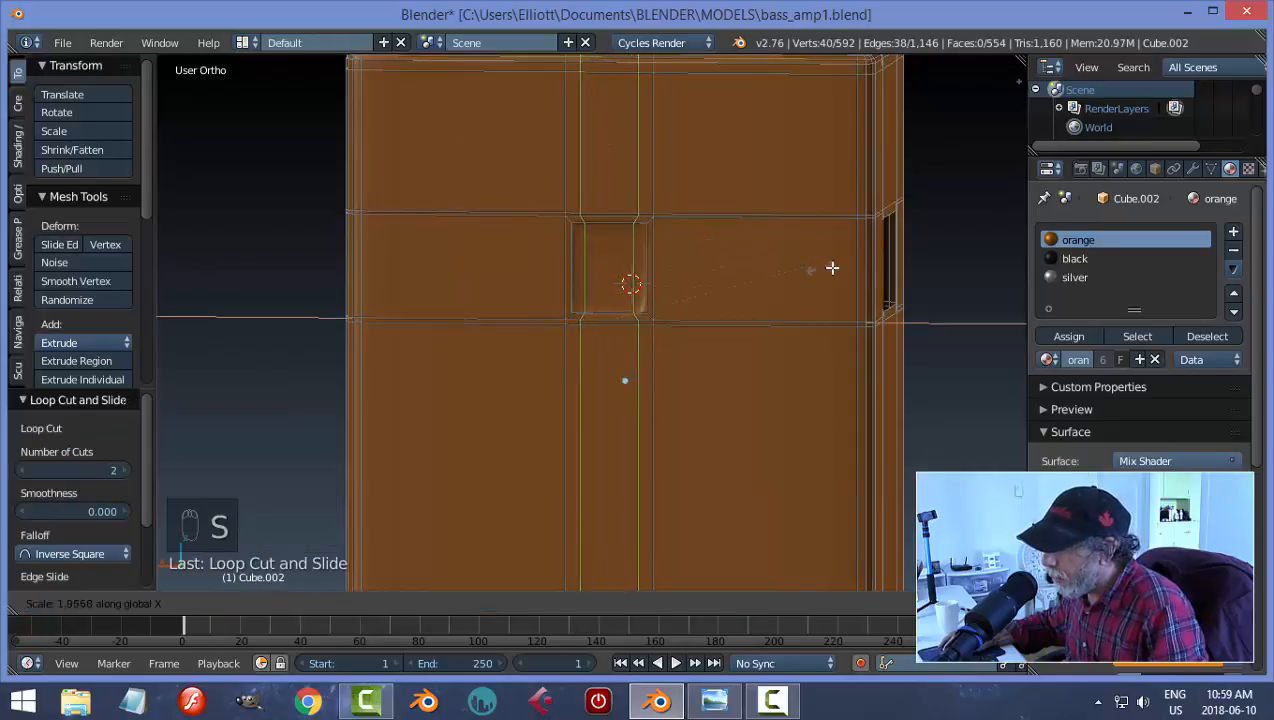
{"action": "left_click", "coordinate": [900, 272]}
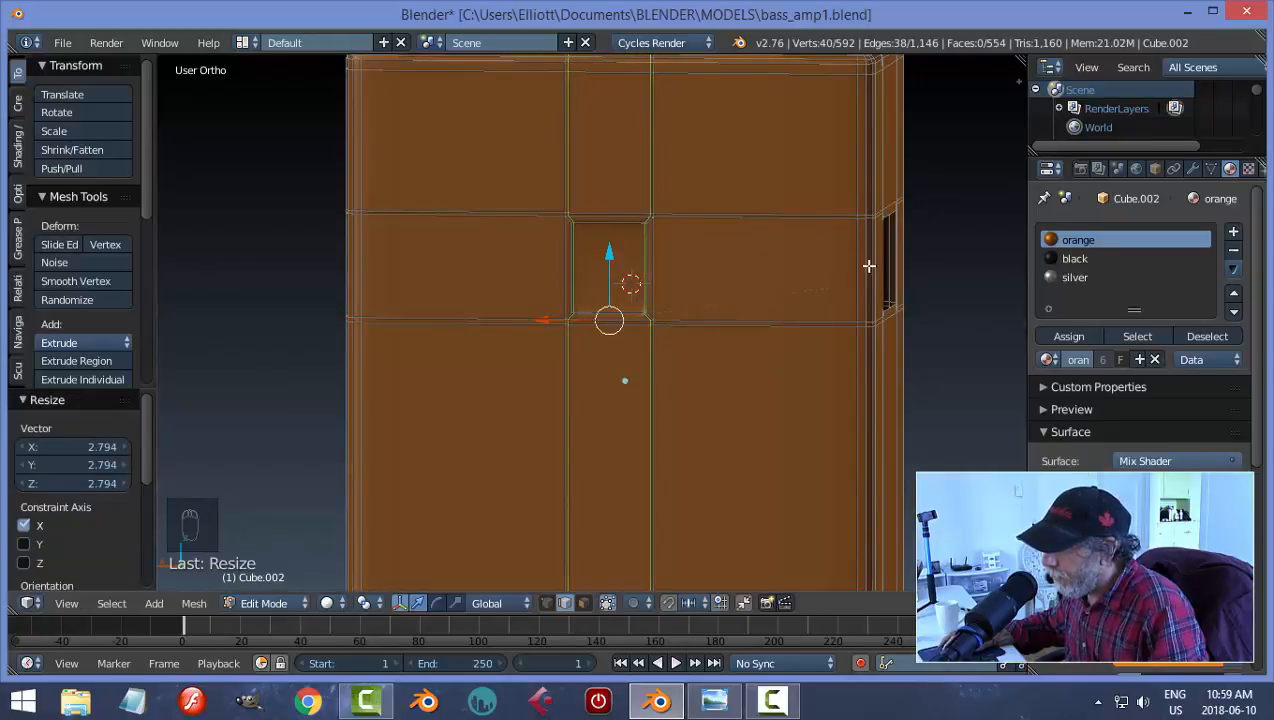
Step: Add two horizontal loop cuts through the recess and scale them apart along Z toward its upper and lower edges
{"action": "key", "text": "ctrl+r"}
{"action": "left_click", "coordinate": [643, 262]}
{"action": "right_click", "coordinate": [653, 262]}
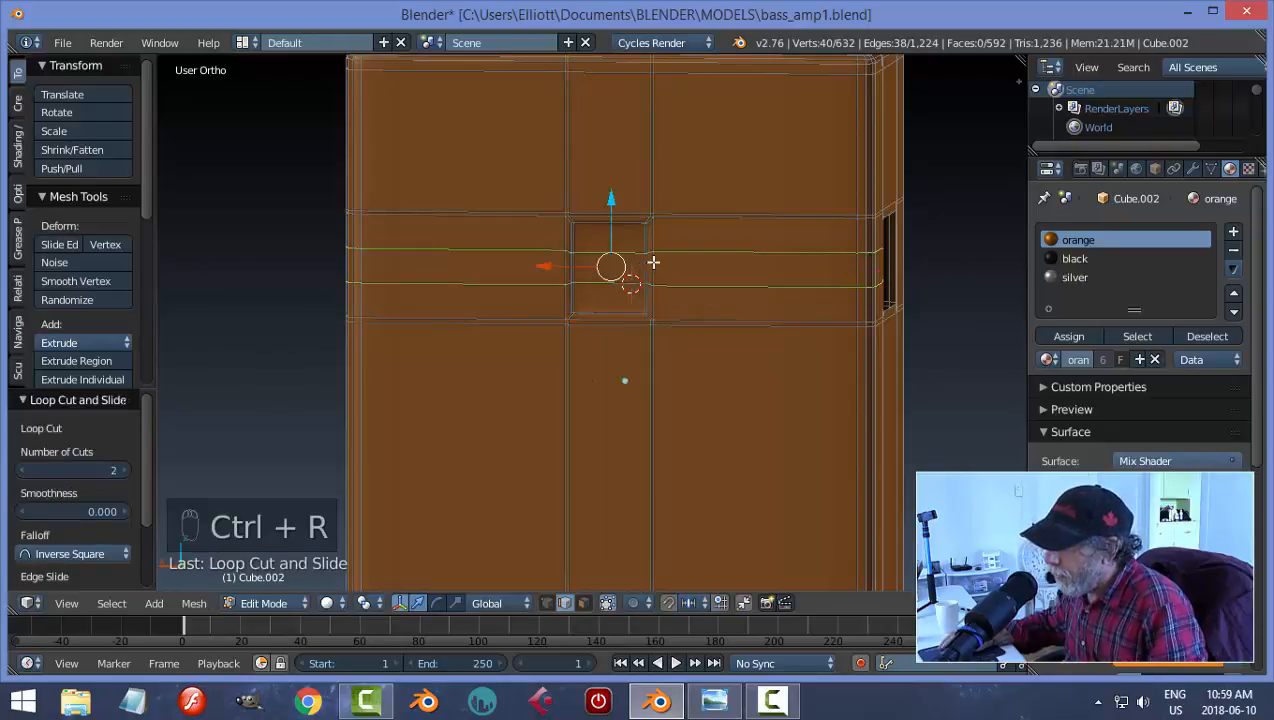
{"action": "key", "text": "s"}
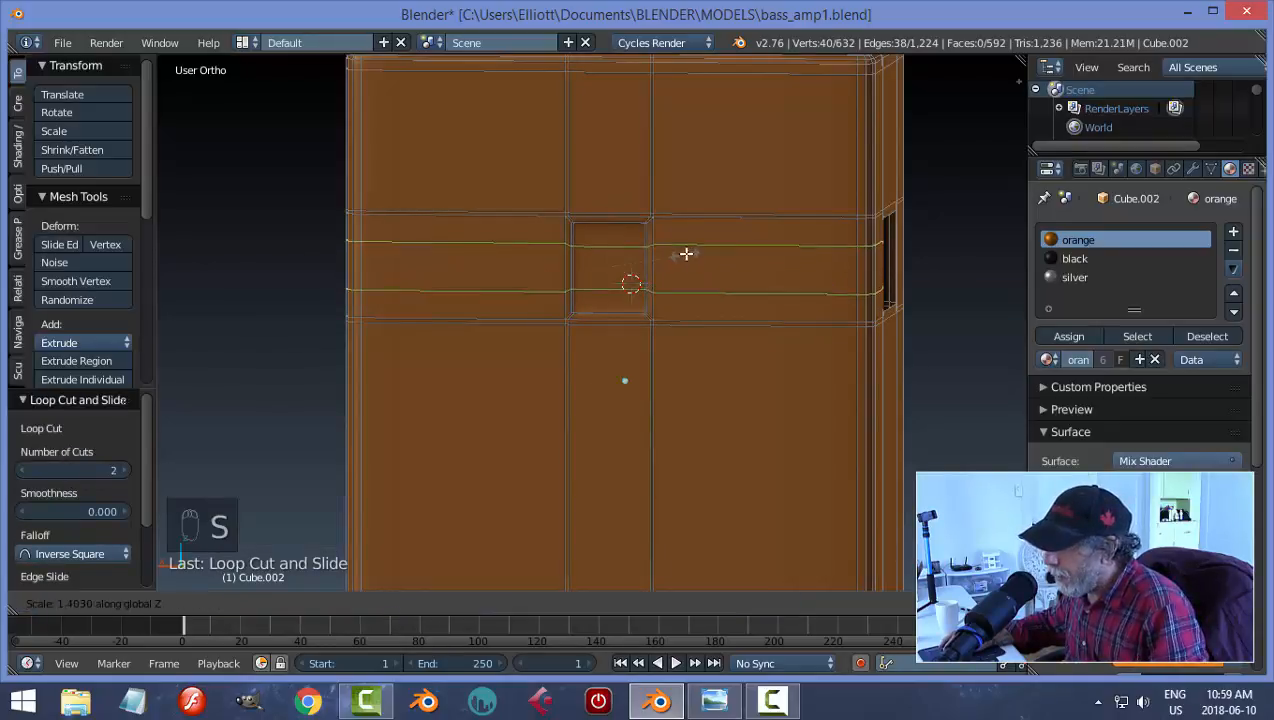
{"action": "left_click", "coordinate": [737, 189]}
{"action": "key", "text": "a"}
{"action": "scroll", "coordinate": [732, 224], "scroll_direction": "up", "scroll_amount": 1}
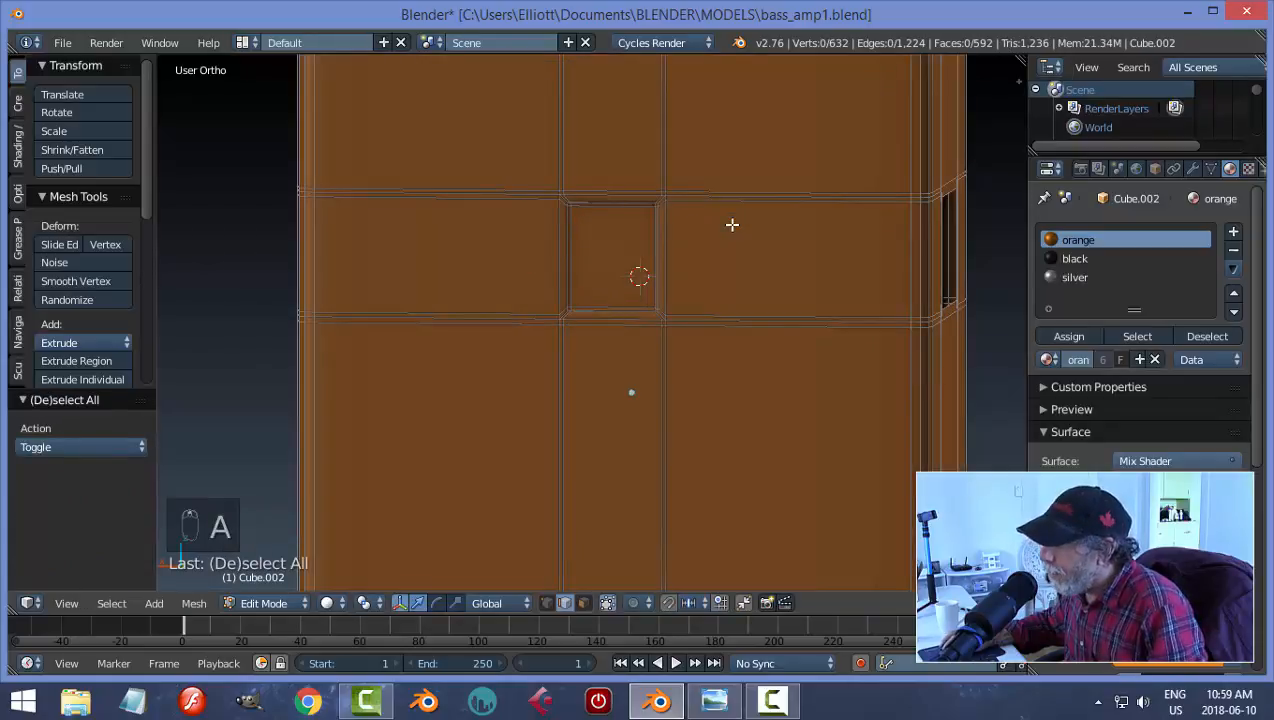
{"action": "scroll", "coordinate": [732, 224], "scroll_direction": "up", "scroll_amount": 5}
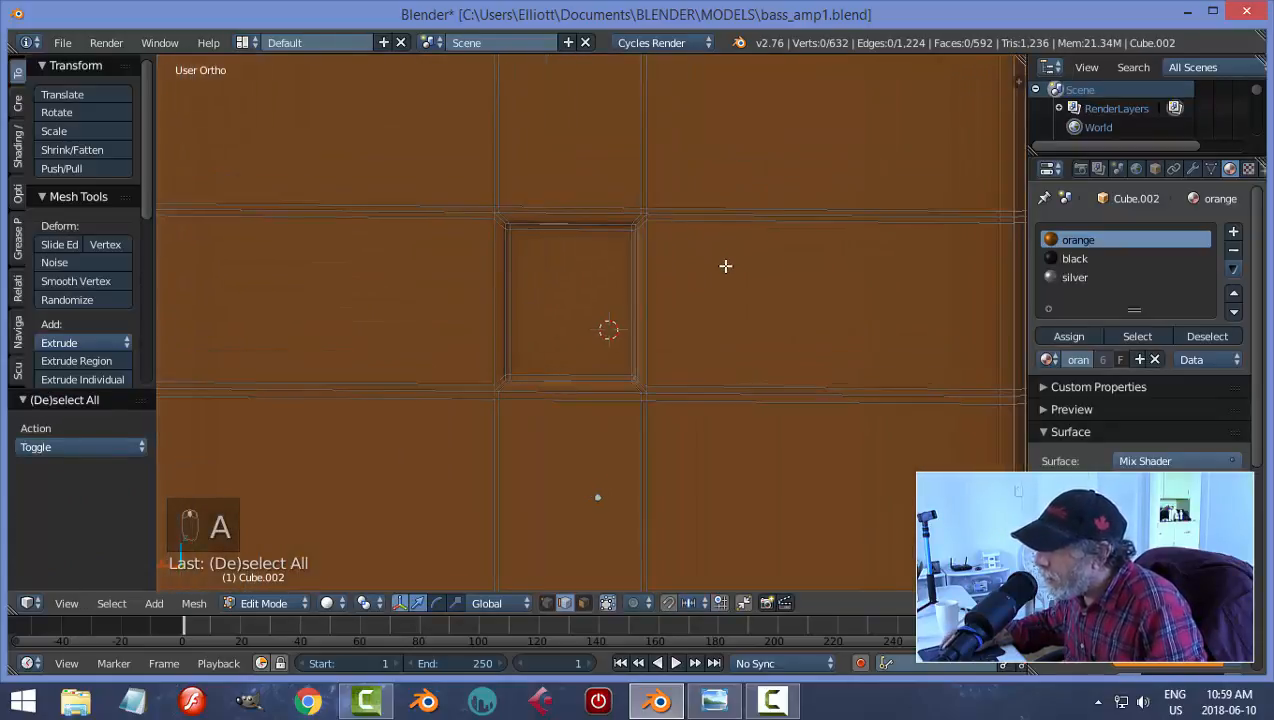
Step: Add two loop cuts around the recess's walls, close to its rim, to sharpen its edges
{"action": "key", "text": "ctrl+r"}
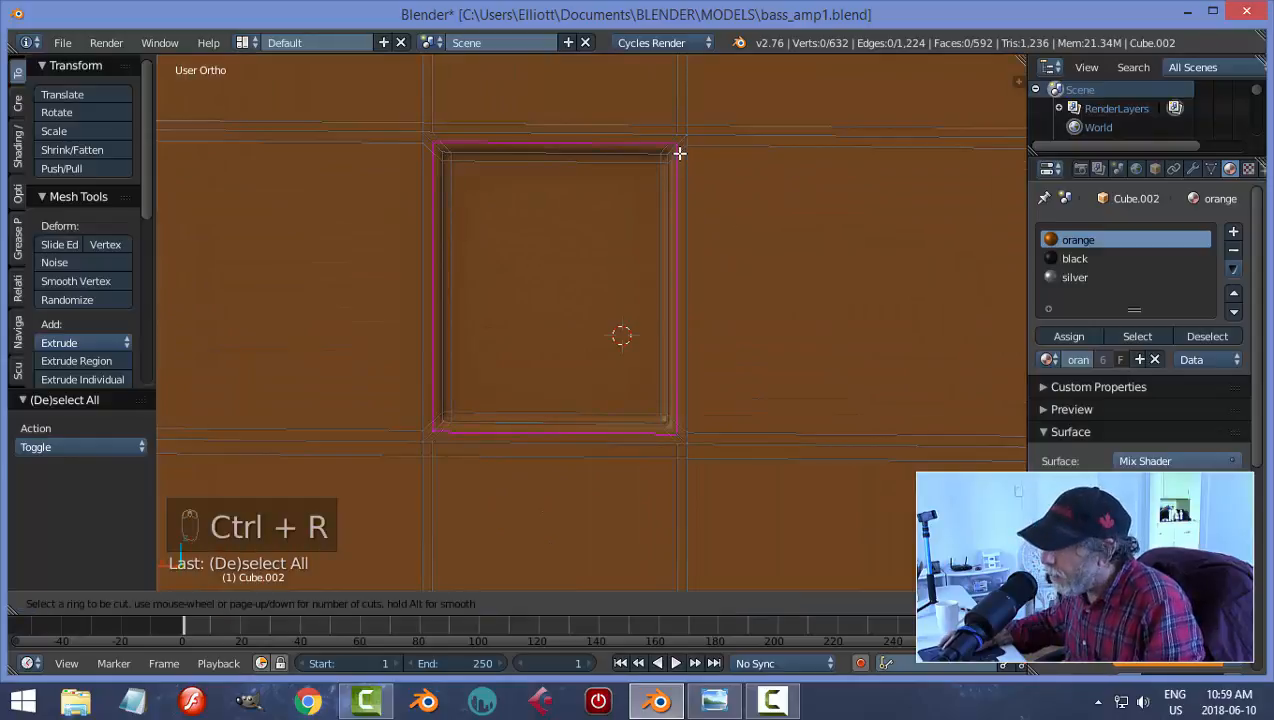
{"action": "left_click", "coordinate": [678, 155]}
{"action": "left_click", "coordinate": [677, 157]}
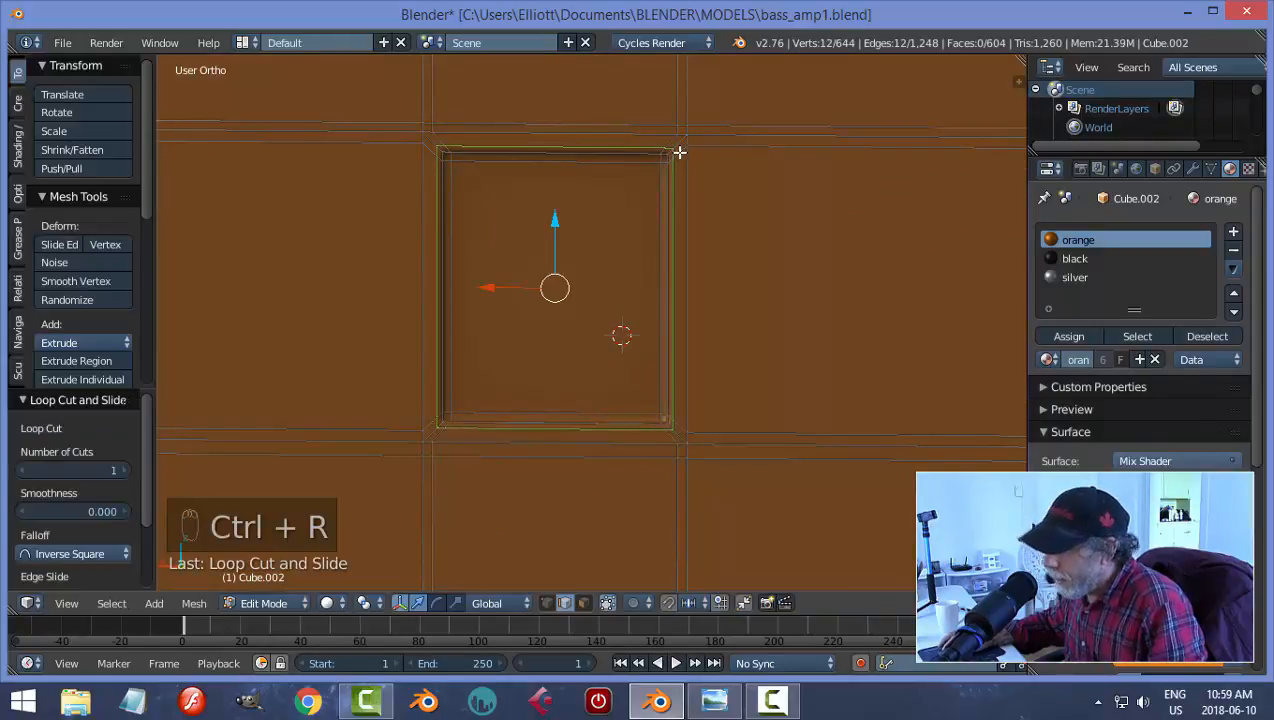
{"action": "key", "text": "a"}
{"action": "key", "text": "ctrl+r"}
{"action": "left_click", "coordinate": [680, 152]}
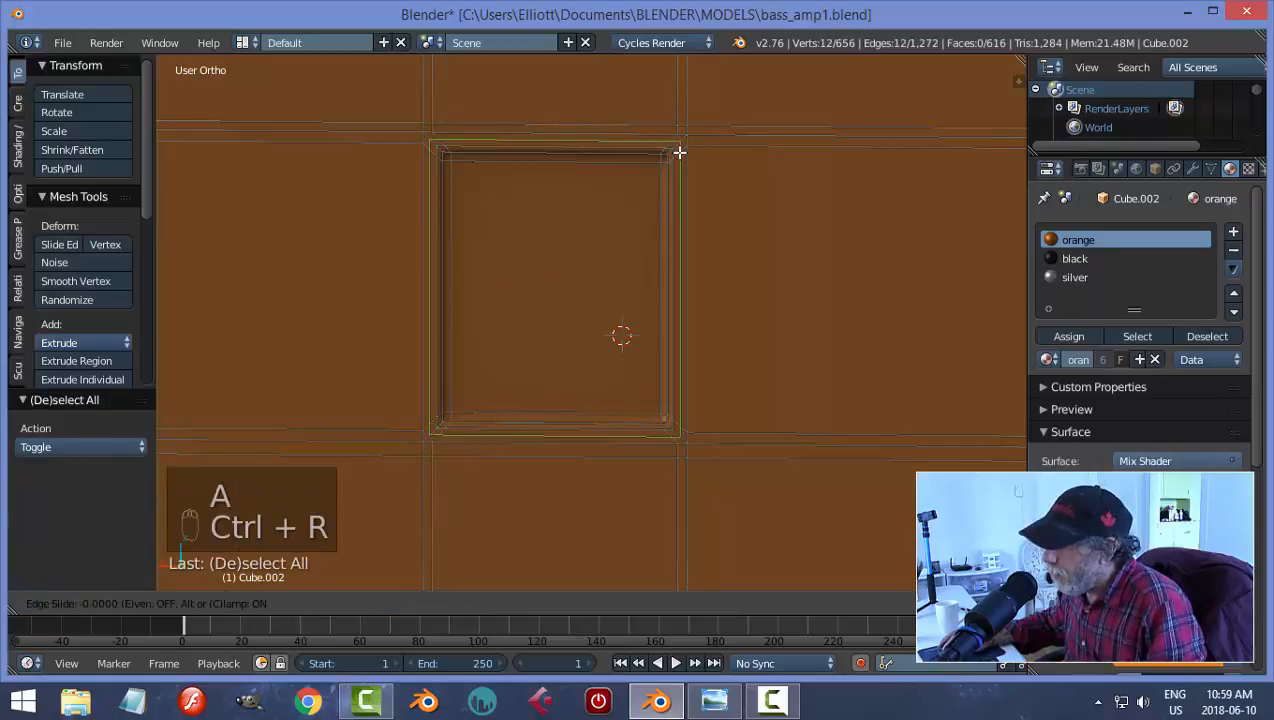
{"action": "left_click", "coordinate": [683, 151]}
{"action": "key", "text": "a"}
{"action": "key", "text": "Tab"}
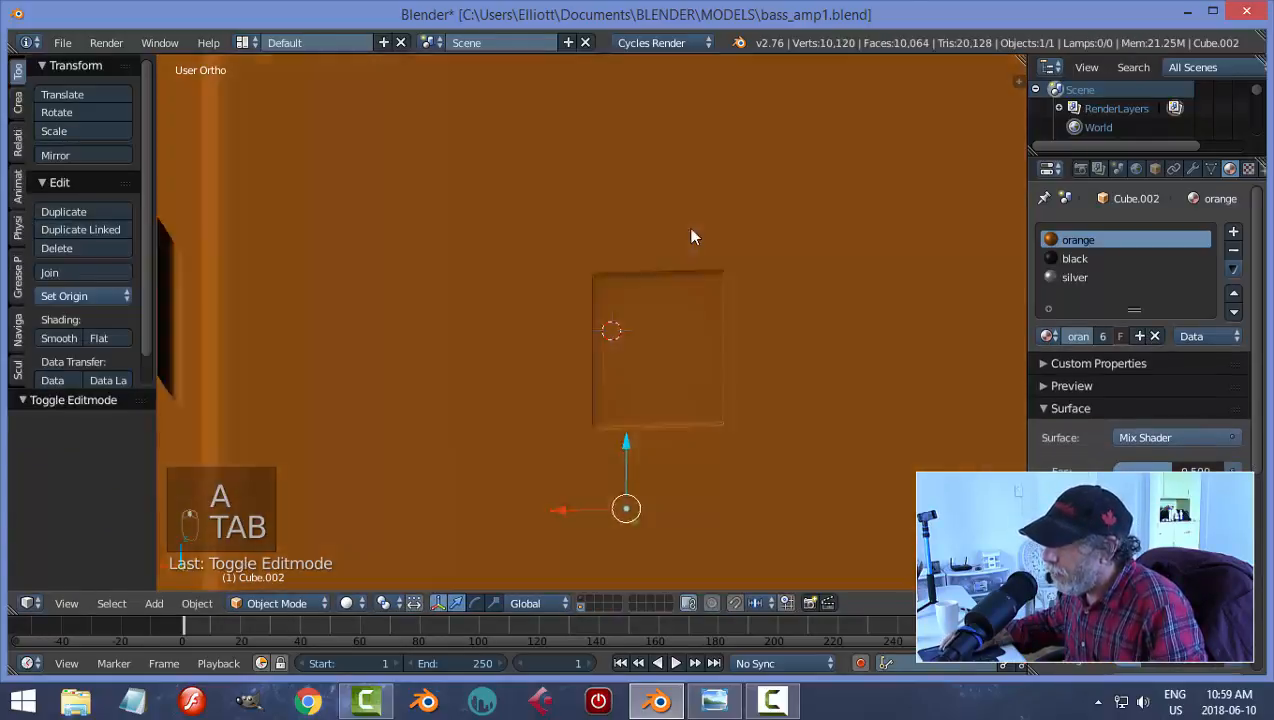
{"action": "middle_click_drag", "start_coordinate": [690, 237], "coordinate": [633, 241]}
Step: Switch to face selection and select the recess's large floor face together with the ring of faces around it
{"action": "key", "text": "Tab"}
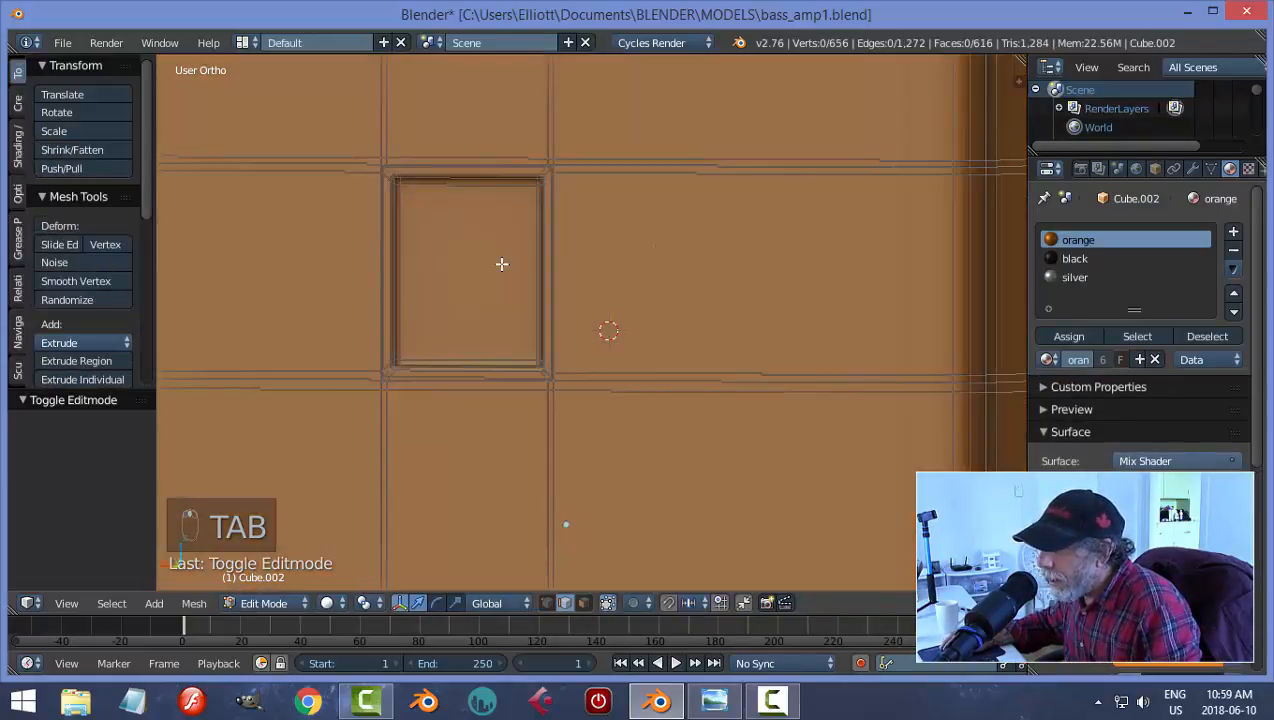
{"action": "key", "text": "ctrl+Tab"}
{"action": "left_click", "coordinate": [469, 266]}
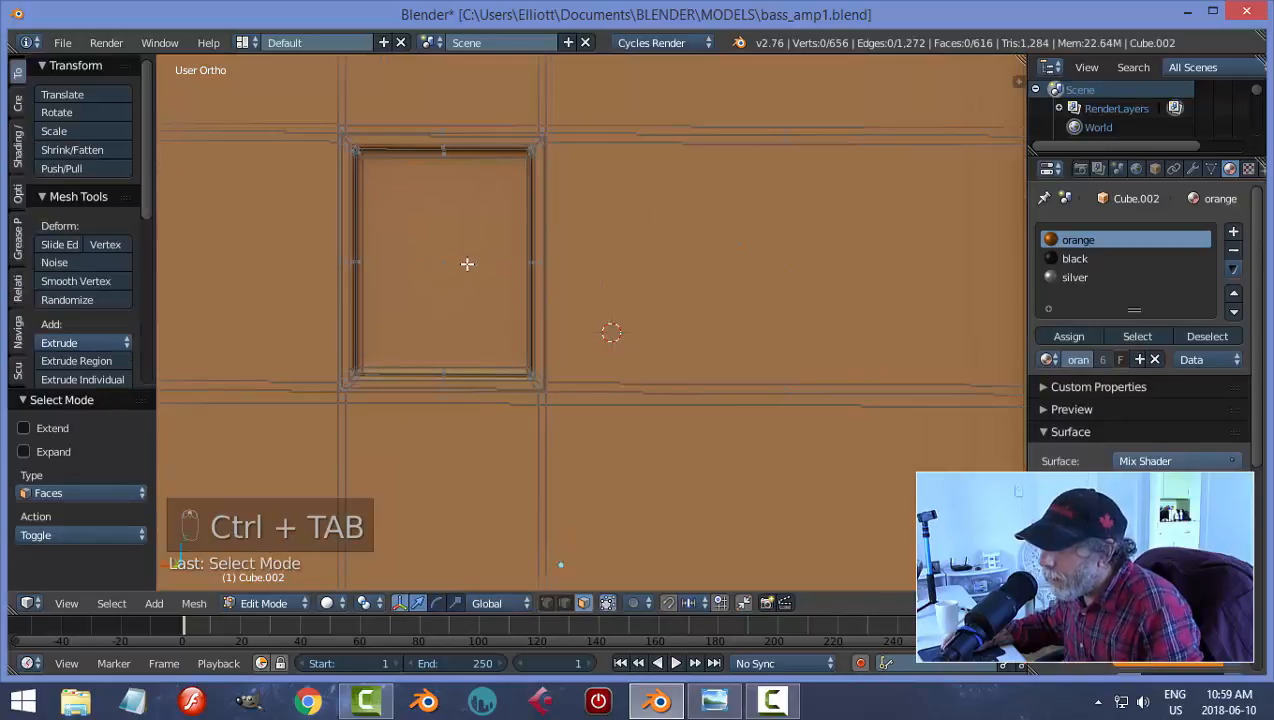
{"action": "right_click", "coordinate": [457, 242]}
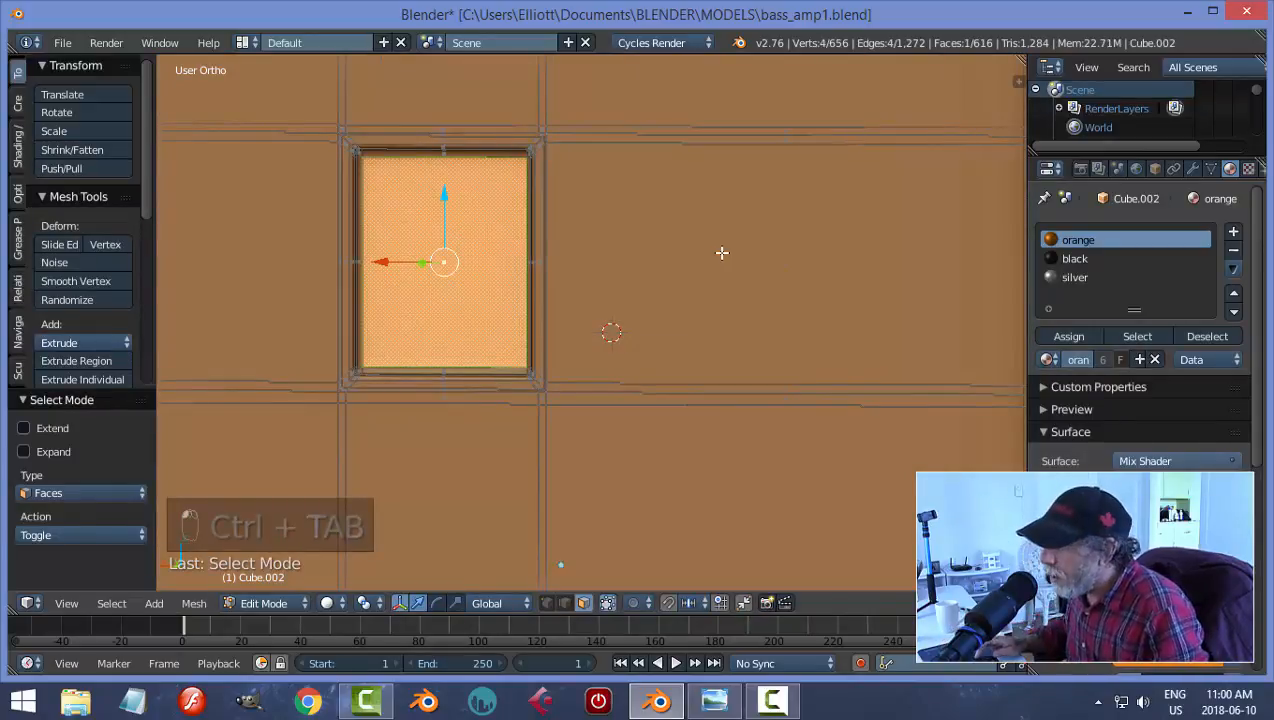
{"action": "key", "text": "ctrl+KP_Add"}
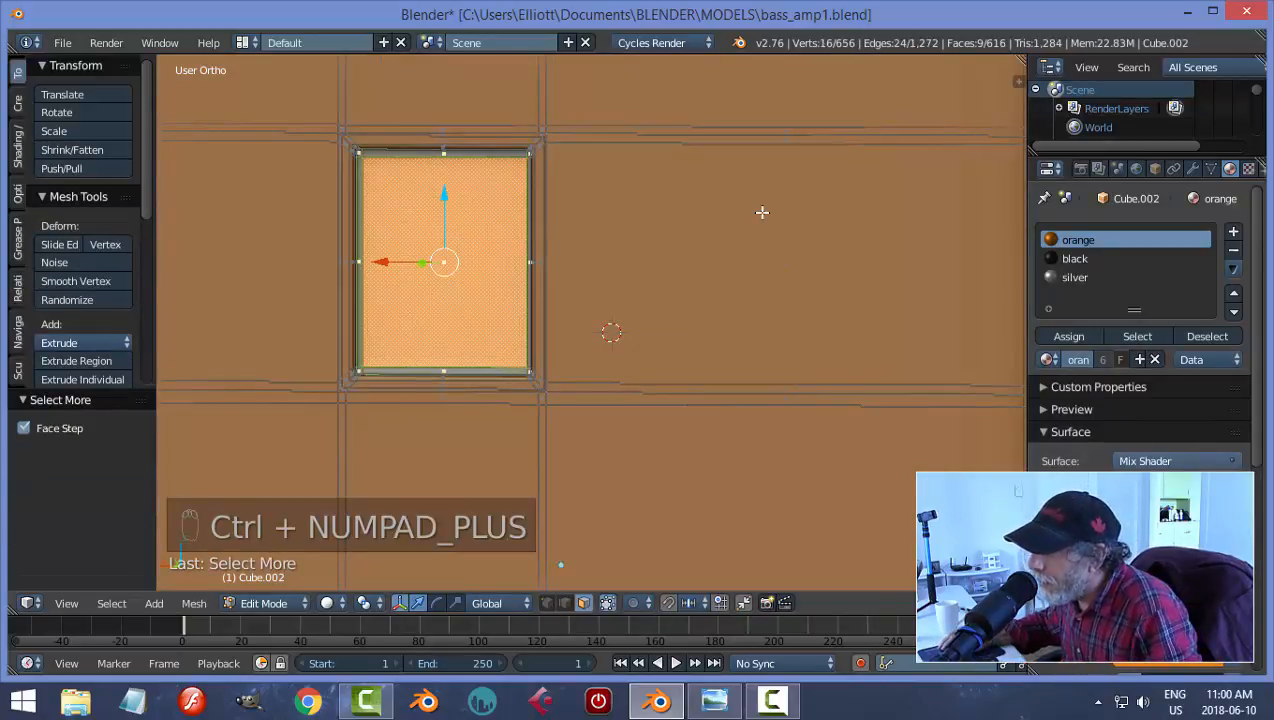
{"action": "middle_click_drag", "start_coordinate": [761, 212], "coordinate": [648, 219]}
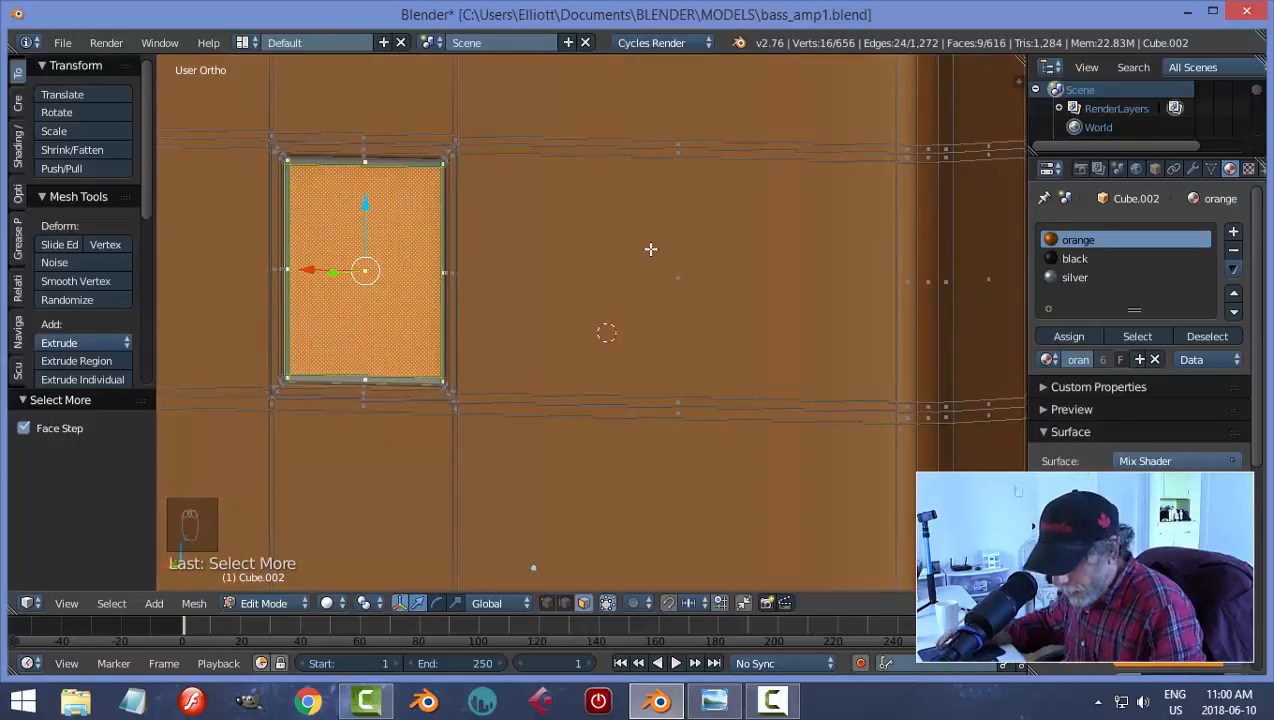
{"action": "middle_click_drag", "start_coordinate": [652, 264], "coordinate": [666, 270]}
Step: Scale the selected recess floor faces to 0.970 along X and slightly smaller along Z
{"action": "key", "text": "s"}
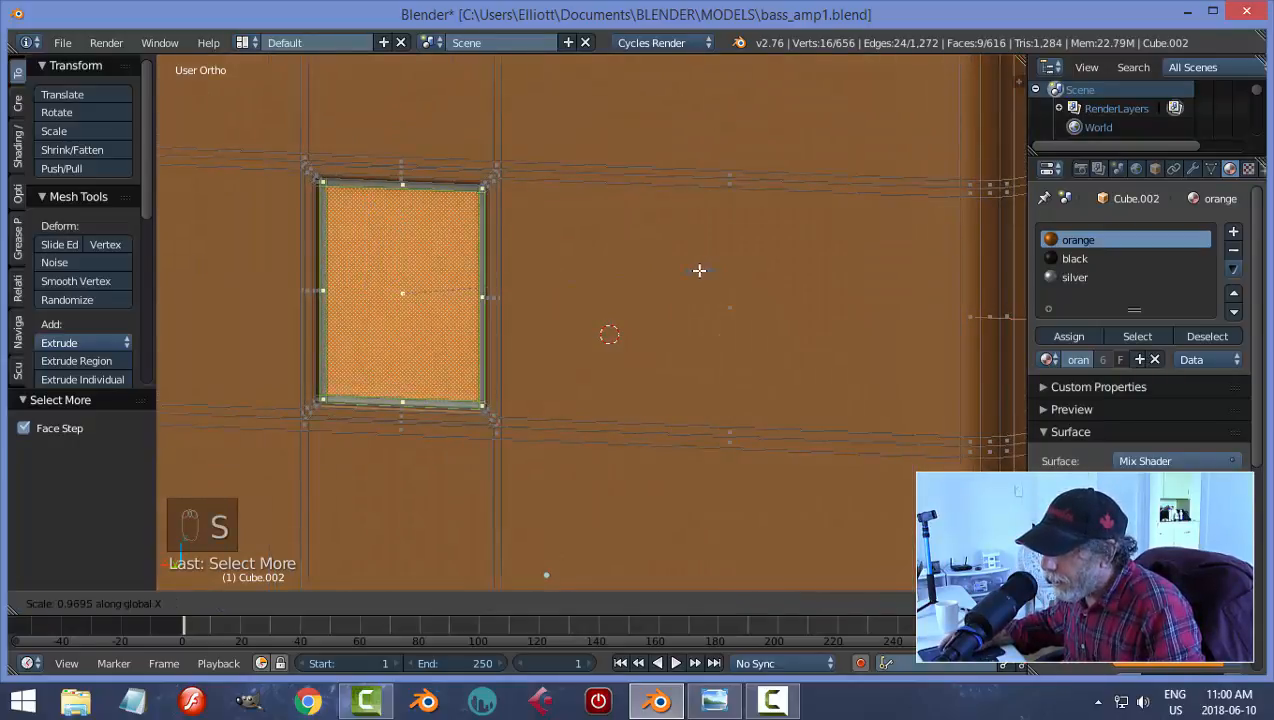
{"action": "left_click", "coordinate": [699, 270]}
{"action": "key", "text": "s"}
{"action": "key", "text": "z"}
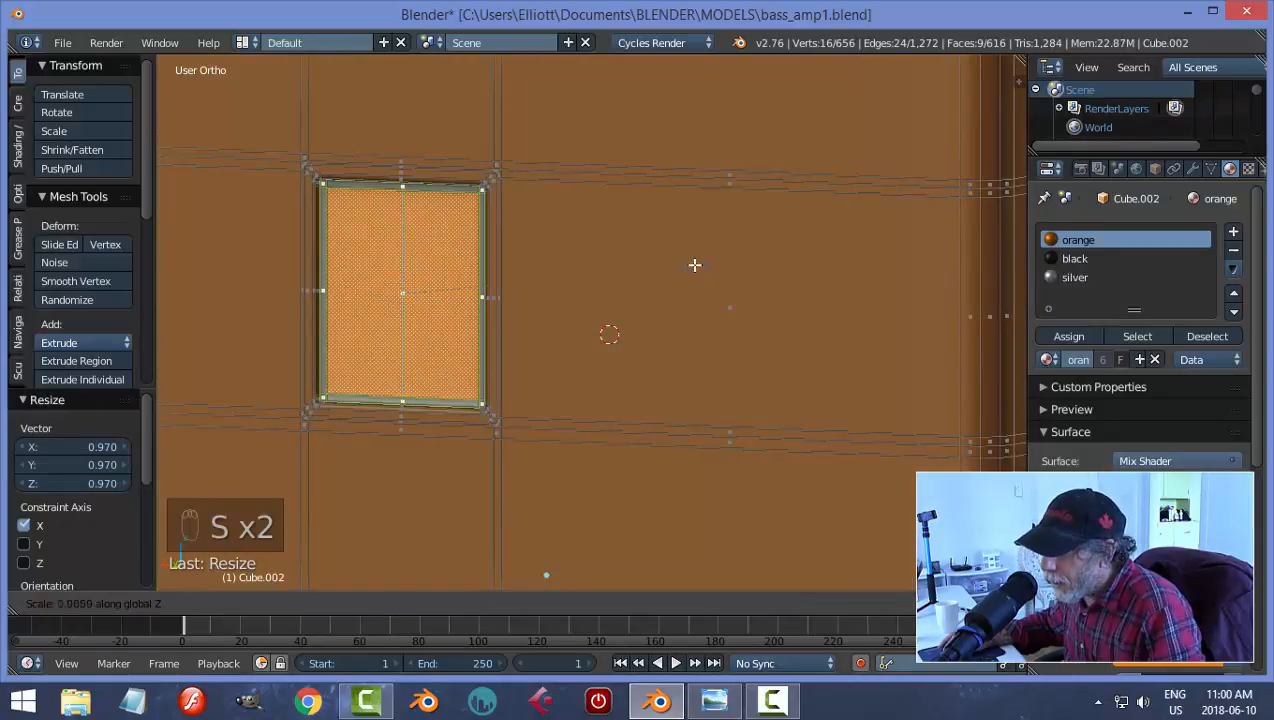
{"action": "right_click", "coordinate": [692, 260]}
{"action": "key", "text": "Tab"}
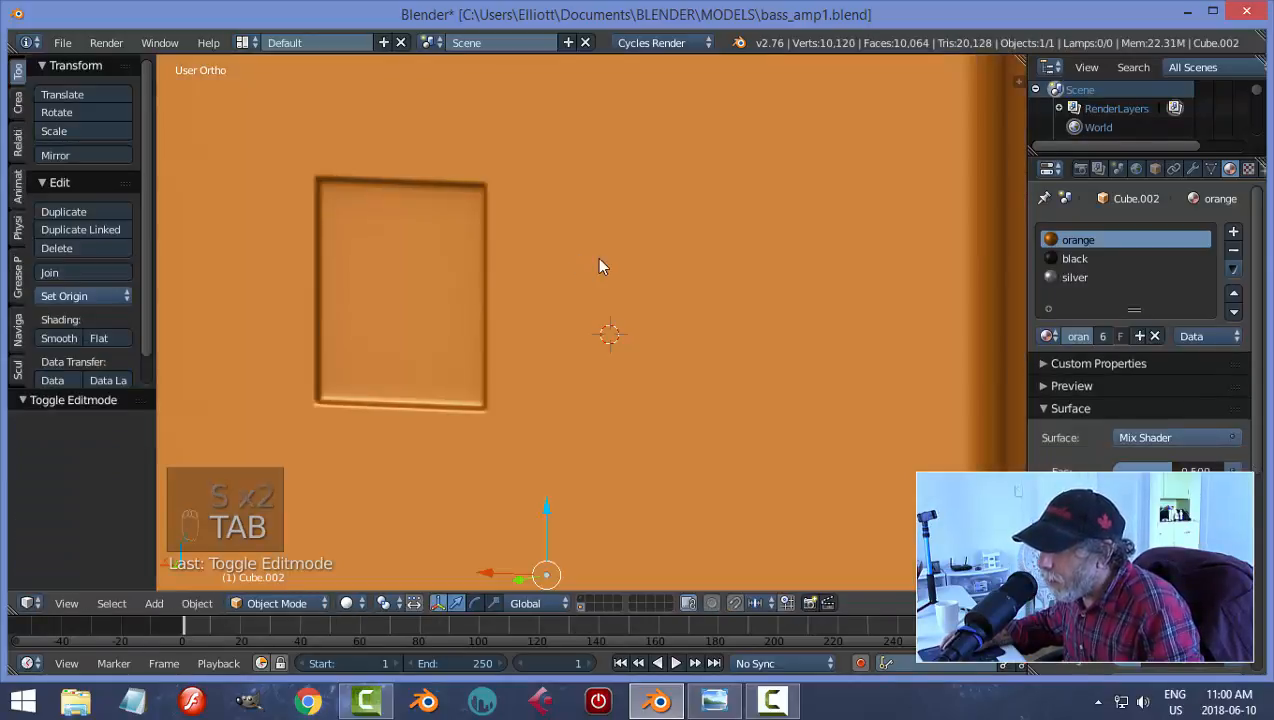
{"action": "mouse_move", "coordinate": [599, 260]}
{"action": "middle_mouse_down"}
{"action": "mouse_move", "coordinate": [657, 238]}
{"action": "mouse_move", "coordinate": [637, 233]}
{"action": "mouse_move", "coordinate": [632, 254]}
{"action": "middle_mouse_up"}
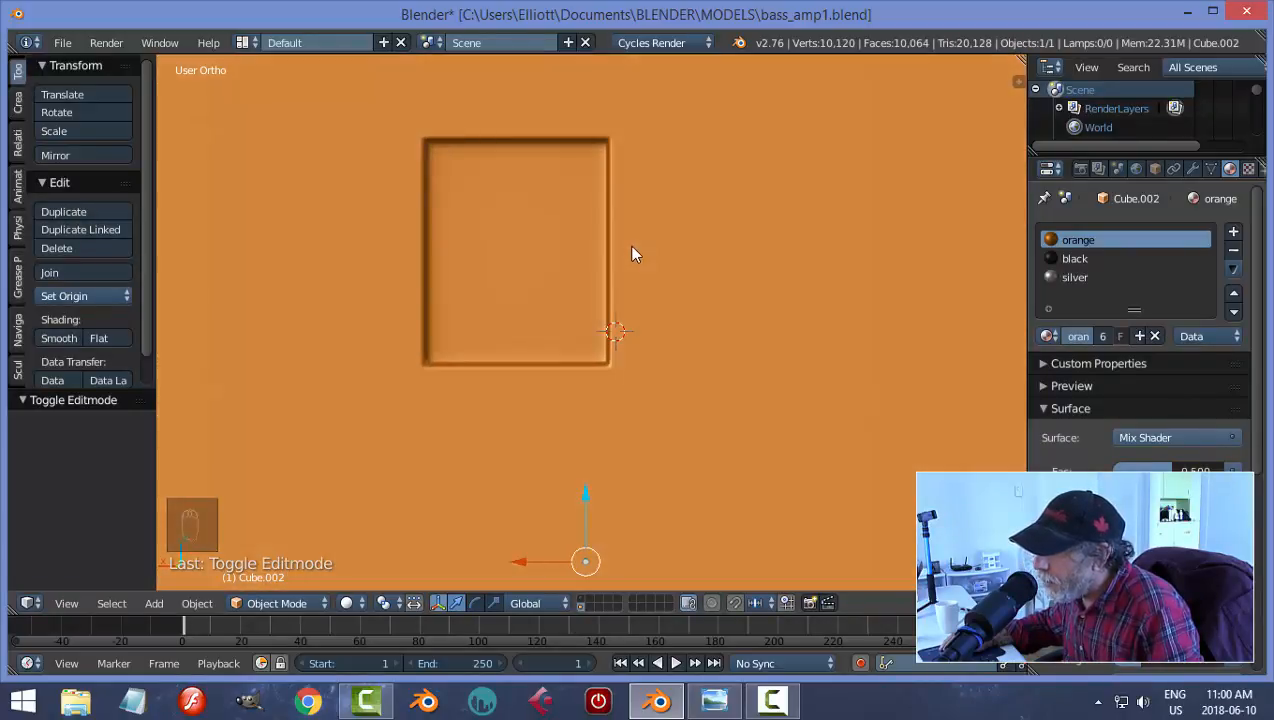
Step: Scale the recess floor faces by a further 0.952 along X and about 0.95 along Z
{"action": "key", "text": "Tab"}
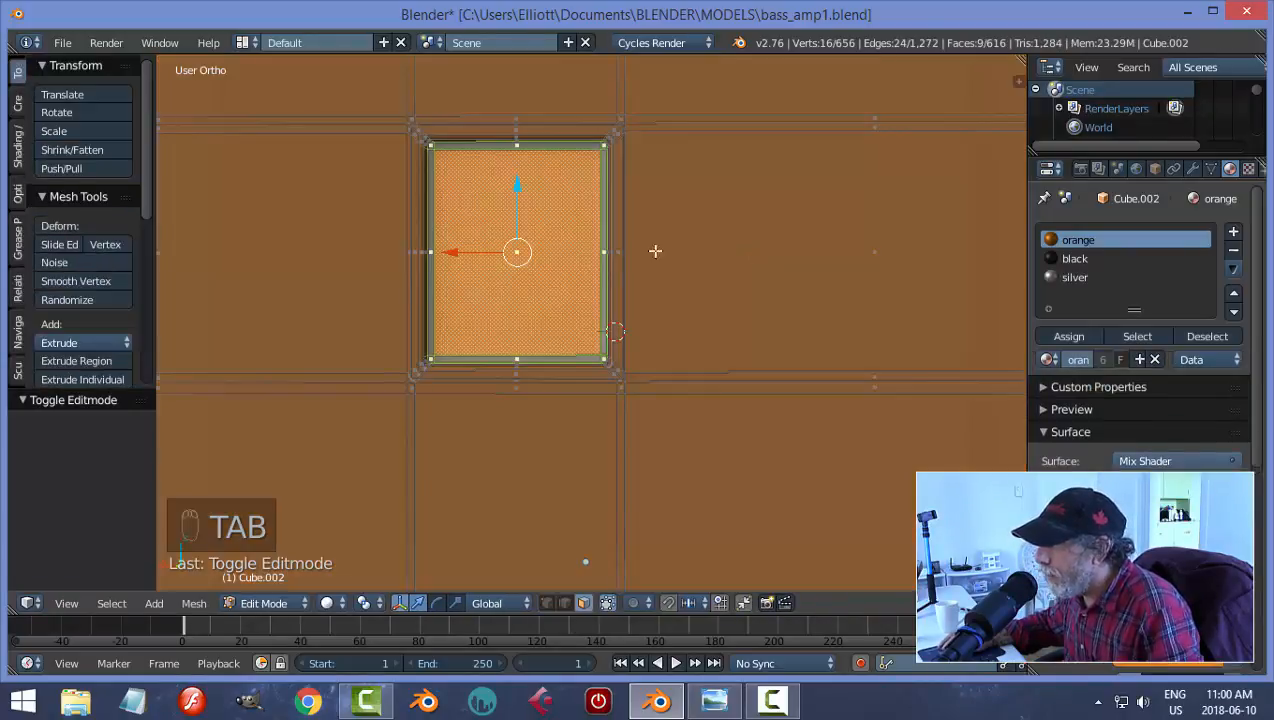
{"action": "scroll", "coordinate": [580, 267], "scroll_direction": "up", "scroll_amount": 2}
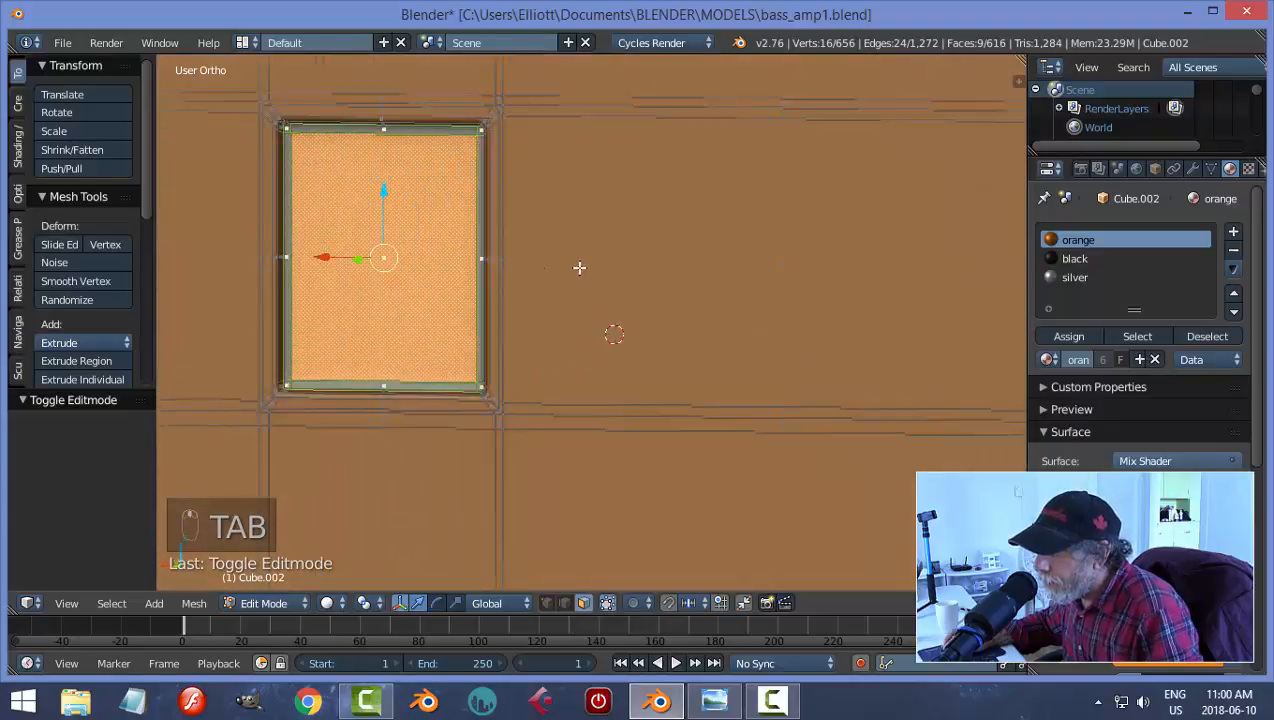
{"action": "key", "text": "s"}
{"action": "key", "text": "x"}
{"action": "left_click", "coordinate": [638, 264]}
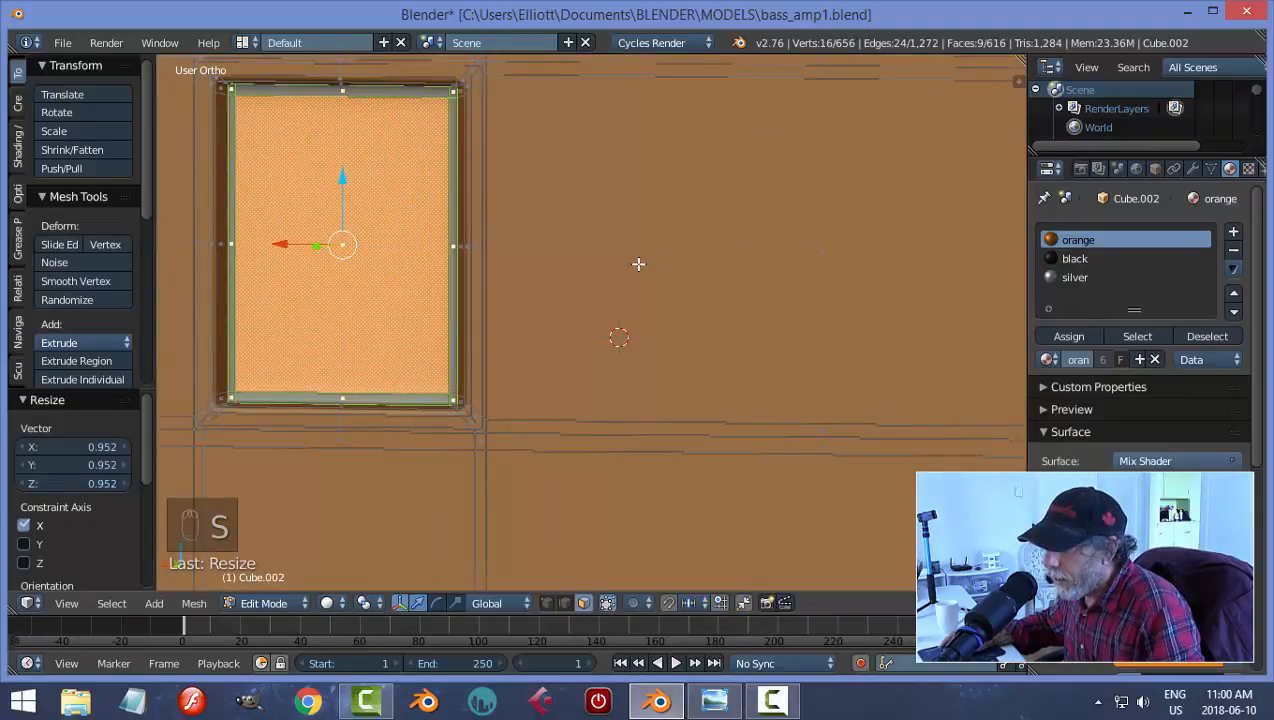
{"action": "key", "text": "s"}
{"action": "key", "text": "x"}
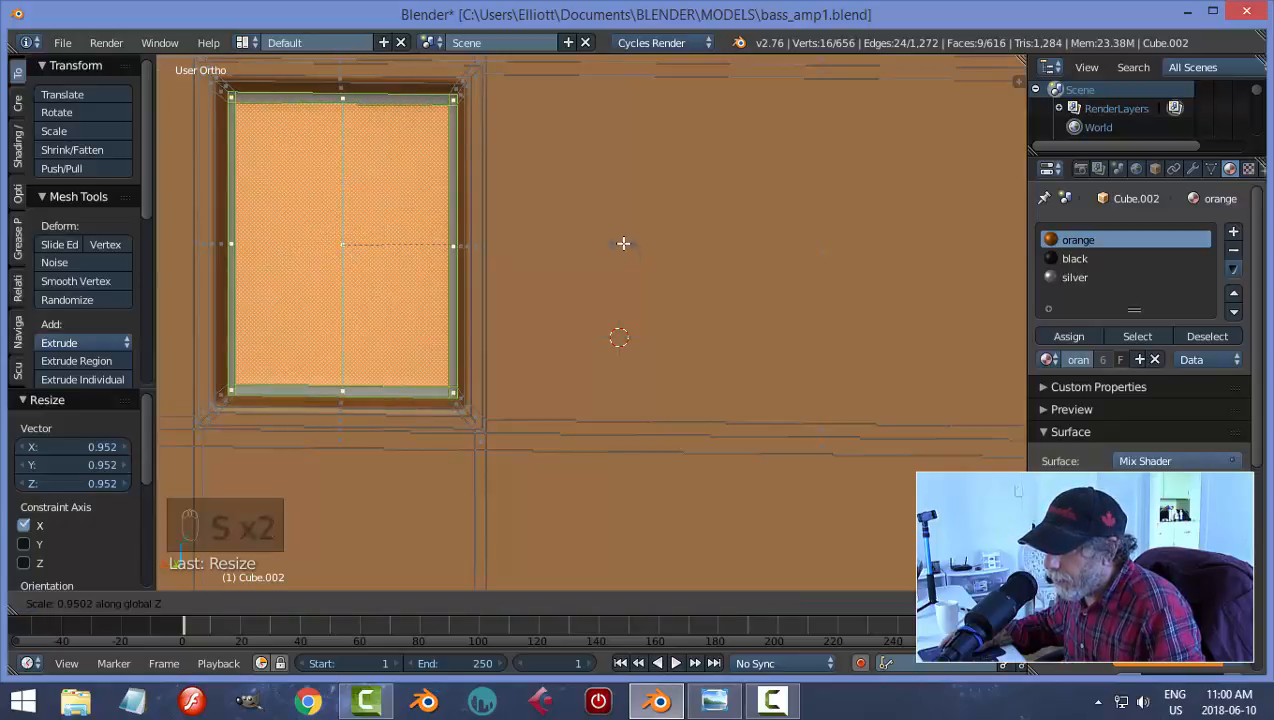
{"action": "left_click", "coordinate": [625, 248]}
{"action": "key", "text": "Tab"}
{"action": "mouse_move", "coordinate": [535, 248]}
{"action": "middle_mouse_down"}
{"action": "mouse_move", "coordinate": [720, 239]}
{"action": "mouse_move", "coordinate": [600, 225]}
{"action": "mouse_move", "coordinate": [624, 255]}
{"action": "mouse_move", "coordinate": [586, 268]}
{"action": "mouse_move", "coordinate": [640, 266]}
{"action": "mouse_move", "coordinate": [688, 244]}
{"action": "mouse_move", "coordinate": [657, 259]}
{"action": "mouse_move", "coordinate": [654, 239]}
{"action": "mouse_move", "coordinate": [699, 253]}
{"action": "middle_mouse_up"}
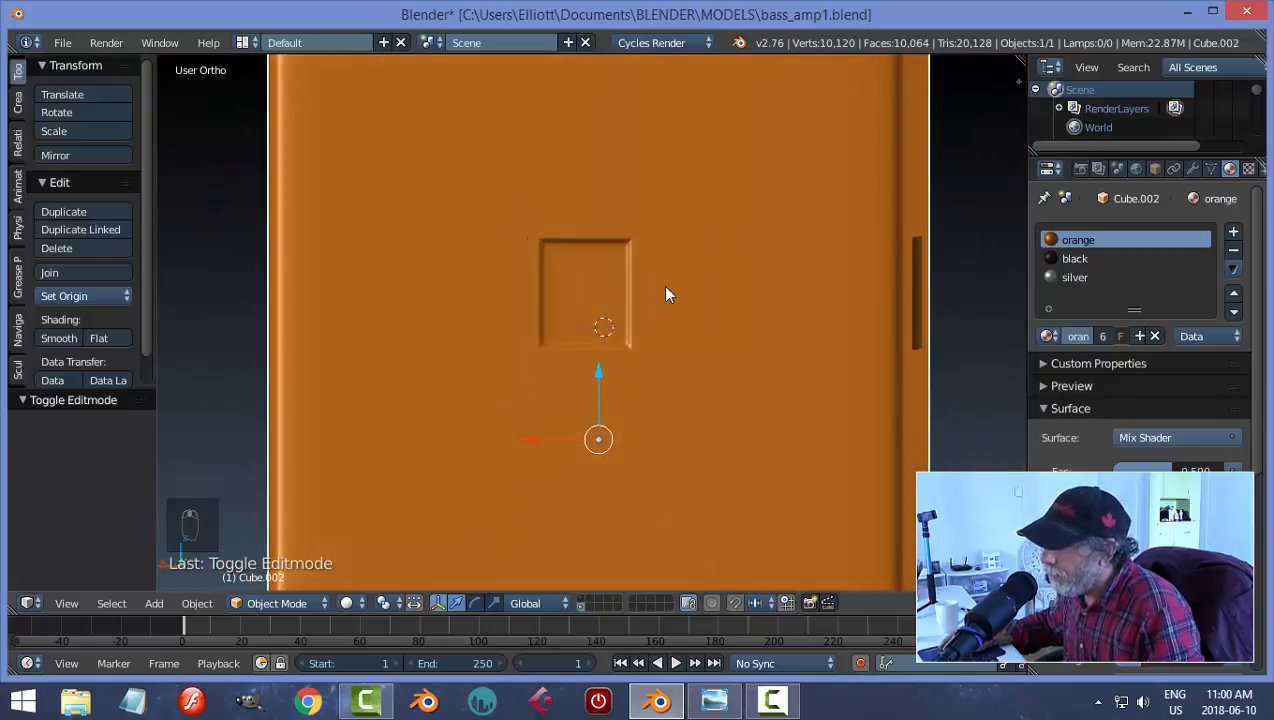
Step: Duplicate only the recess's large floor face and separate the copy into its own object
{"action": "key", "text": "Tab"}
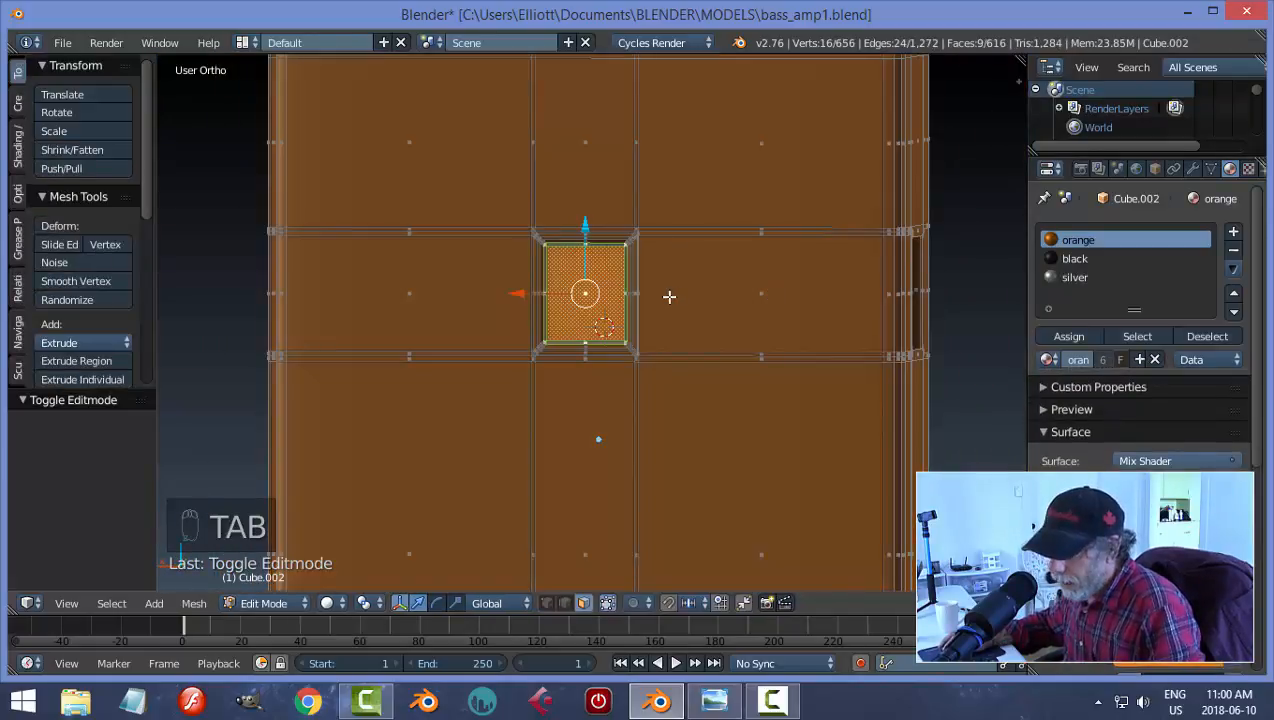
{"action": "key", "text": "a"}
{"action": "key", "text": "a"}
{"action": "right_click", "coordinate": [596, 292]}
{"action": "scroll", "coordinate": [671, 289], "scroll_direction": "up", "scroll_amount": 4}
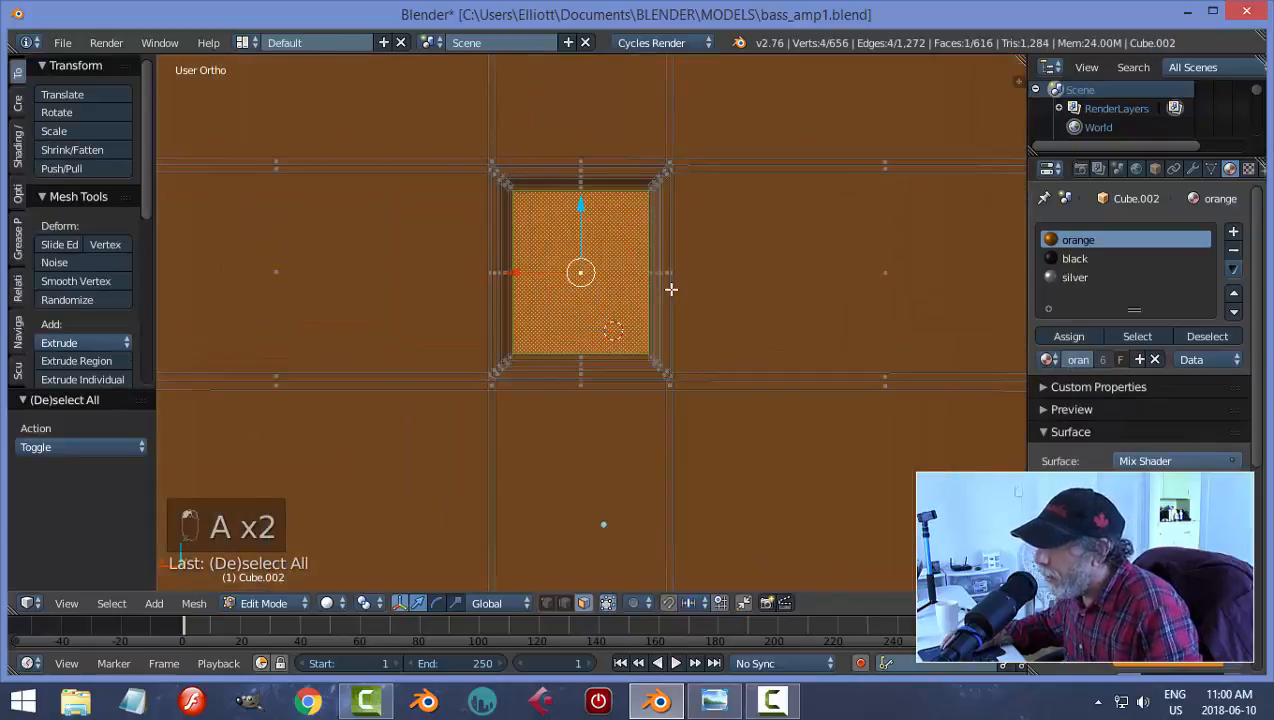
{"action": "scroll", "coordinate": [671, 289], "scroll_direction": "down", "scroll_amount": 1}
{"action": "middle_click_drag", "start_coordinate": [696, 283], "coordinate": [680, 282]}
{"action": "key", "text": "shift+d"}
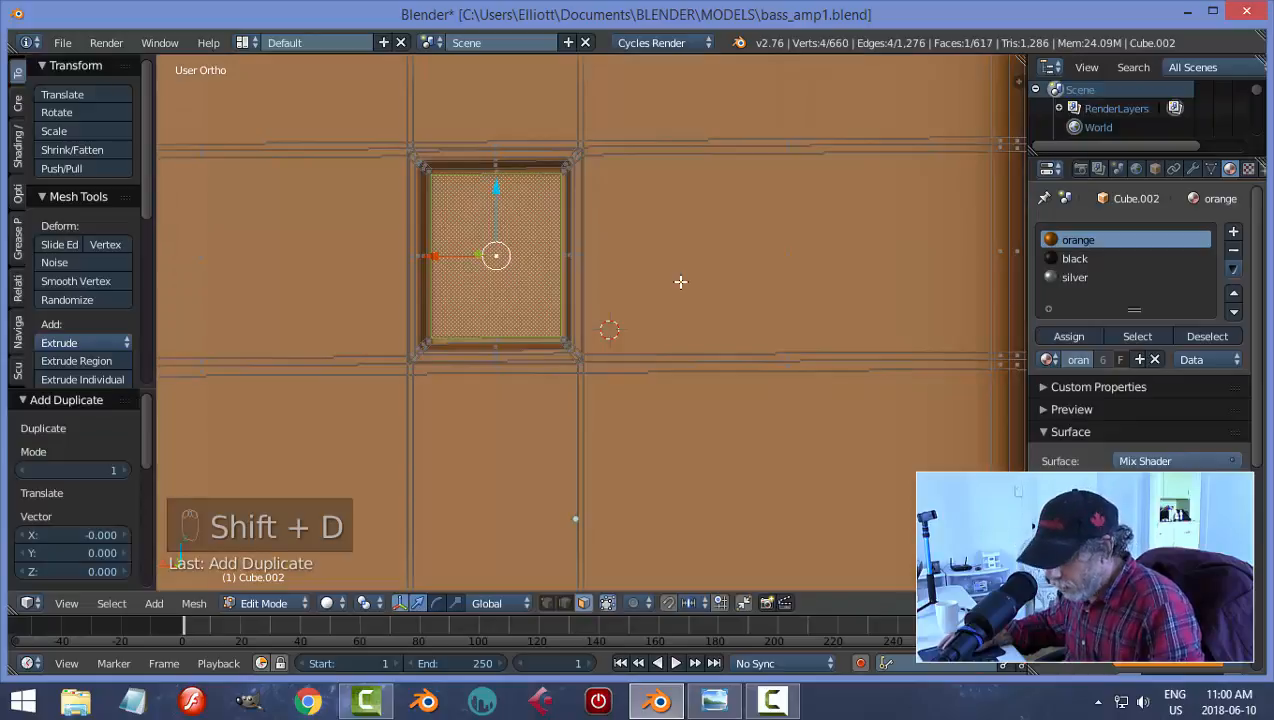
{"action": "key", "text": "p"}
{"action": "left_click", "coordinate": [680, 282]}
{"action": "key", "text": "Tab"}
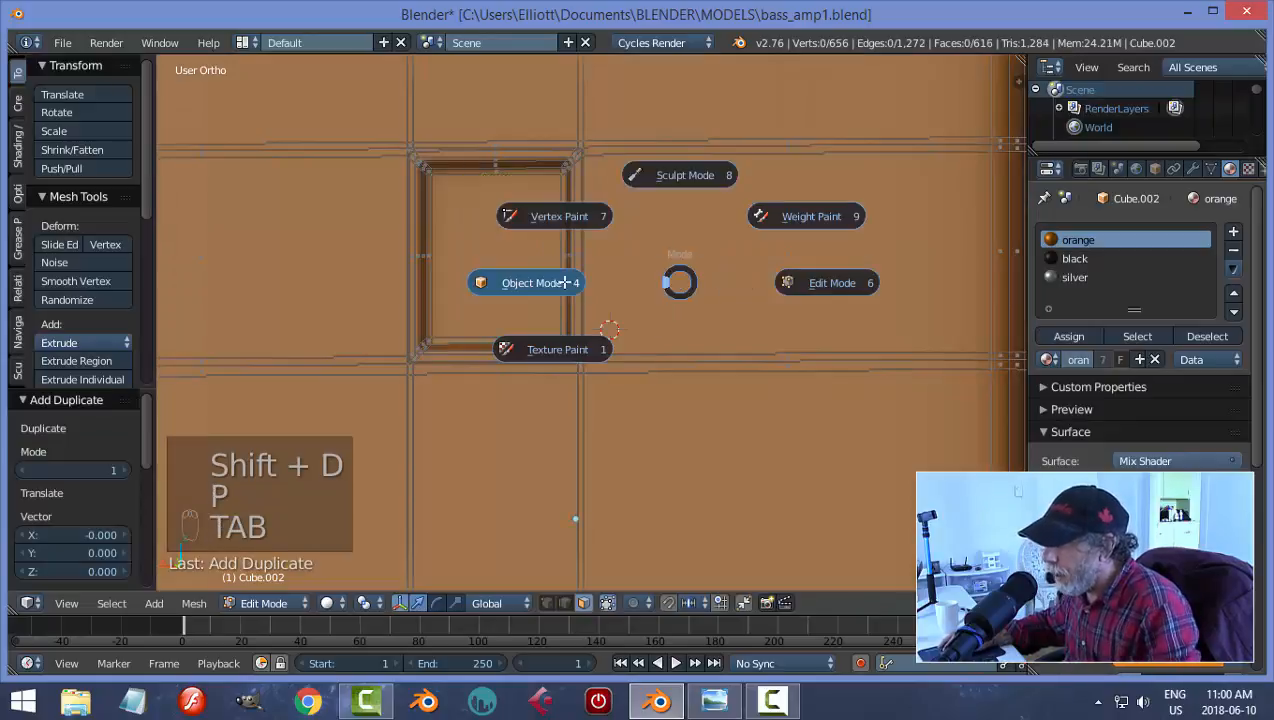
{"action": "left_click", "coordinate": [505, 288]}
Step: Set the separated panel's origin to its geometry and move the panel 0.066 along Y
{"action": "right_click", "coordinate": [508, 231]}
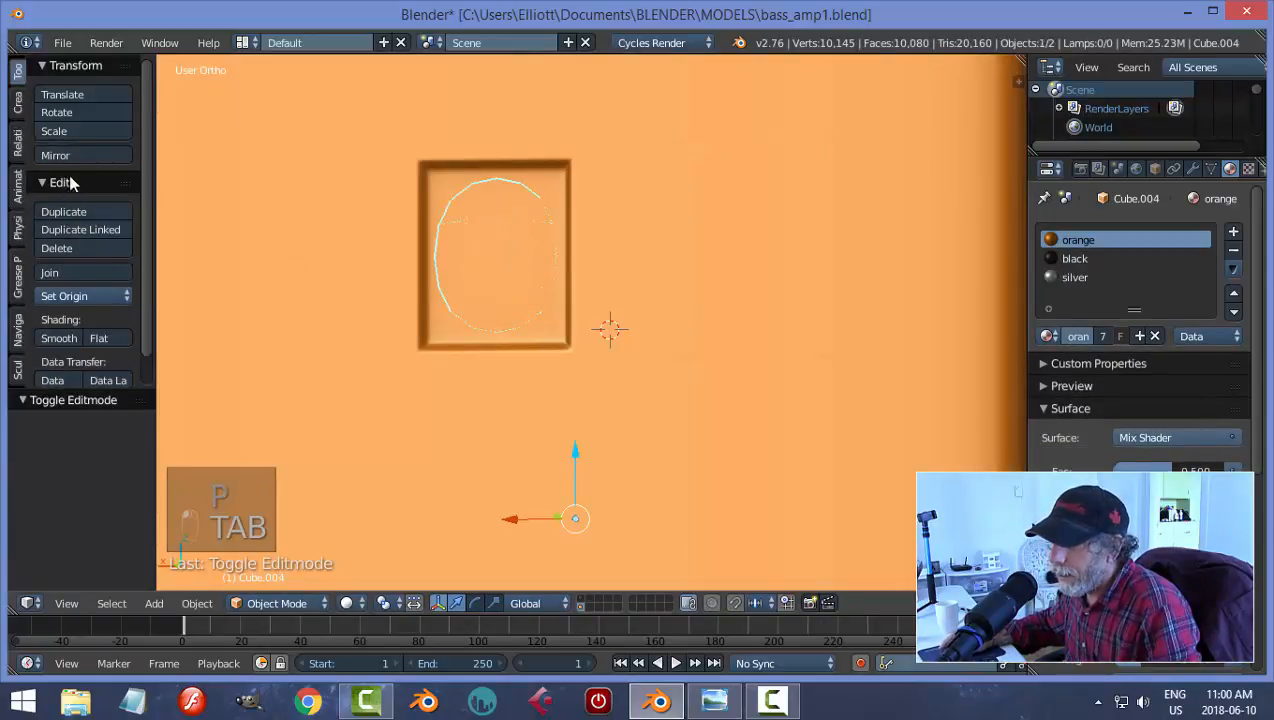
{"action": "left_click", "coordinate": [78, 293]}
{"action": "left_click", "coordinate": [94, 335]}
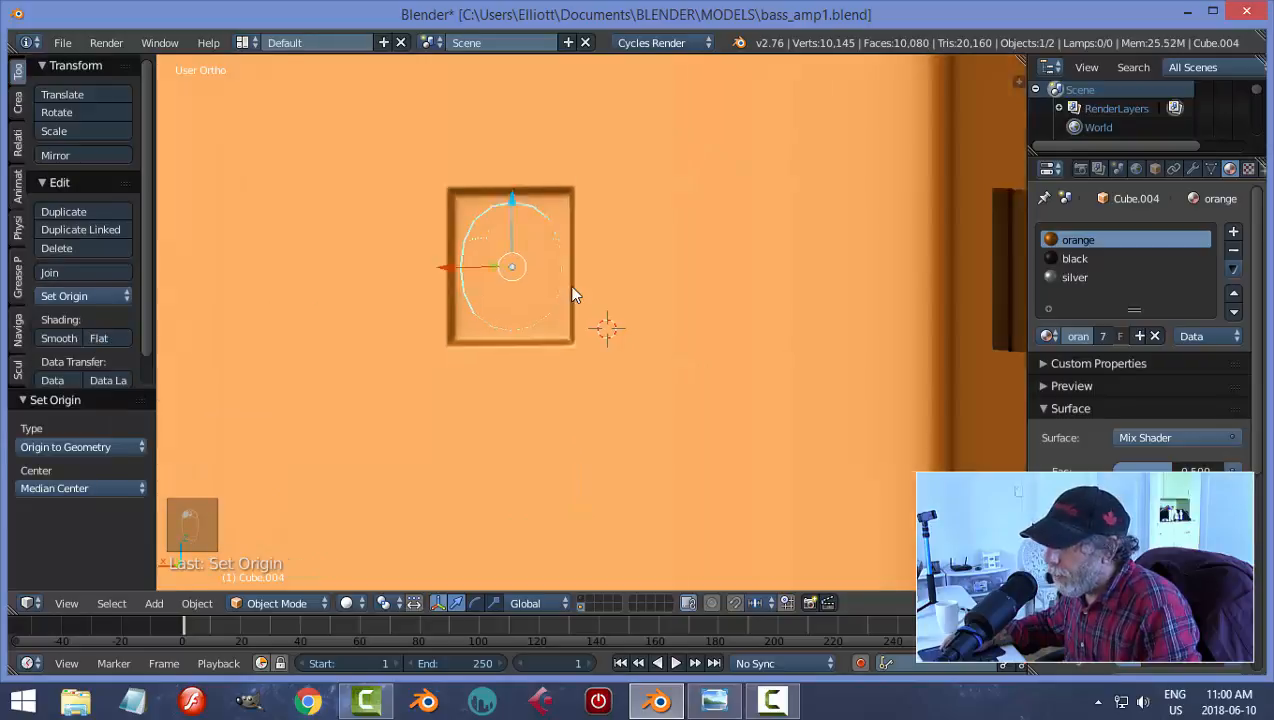
{"action": "scroll", "coordinate": [610, 289], "scroll_direction": "down", "scroll_amount": 1}
{"action": "middle_click_drag", "start_coordinate": [635, 289], "coordinate": [525, 291]}
{"action": "left_click_drag", "start_coordinate": [370, 319], "coordinate": [352, 323]}
{"action": "middle_click_drag", "start_coordinate": [557, 305], "coordinate": [595, 307]}
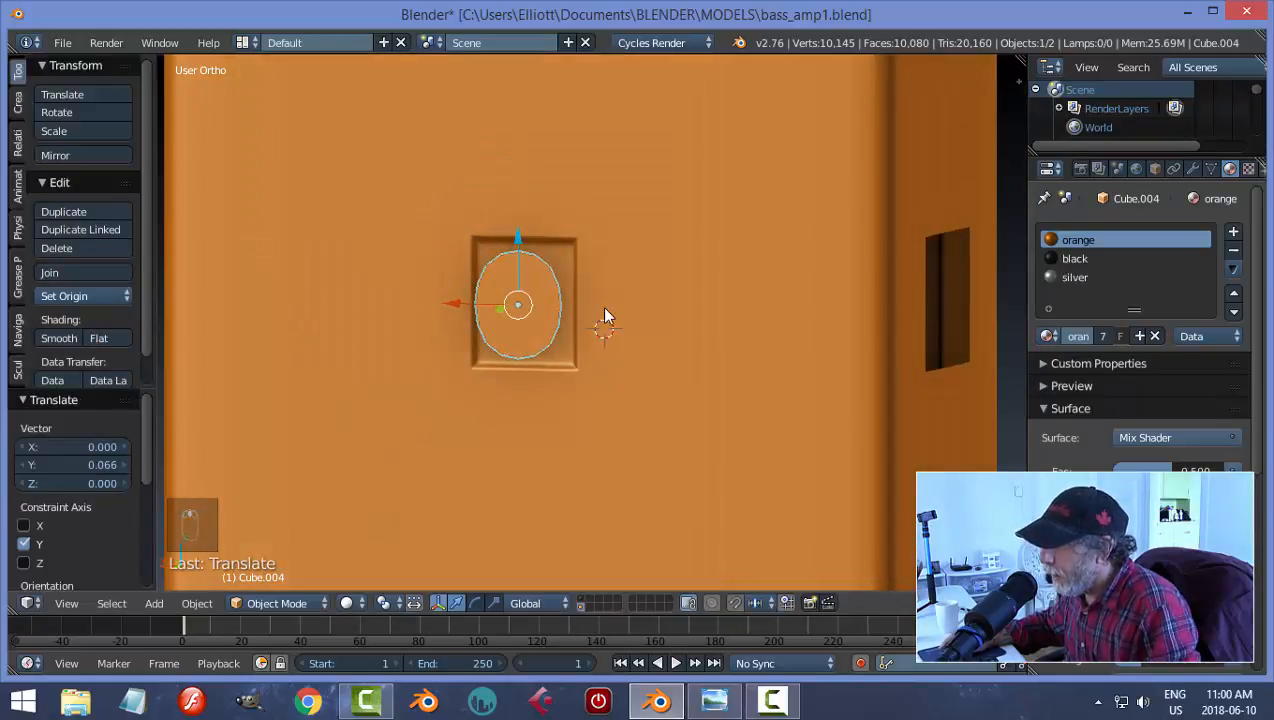
Step: Add two vertical loop cuts to the panel and scale them apart by 2.957 along X toward its side edges
{"action": "key", "text": "Tab"}
{"action": "key", "text": "KP_1"}
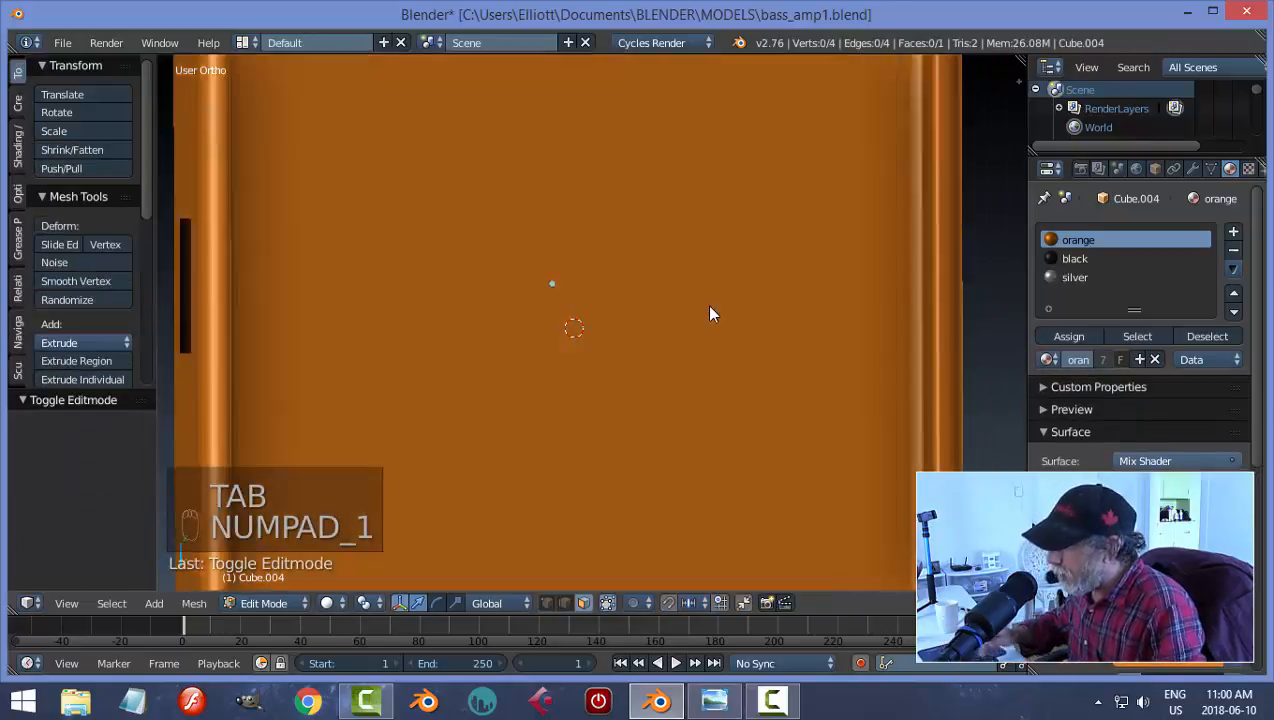
{"action": "key", "text": "ctrl+KP_1"}
{"action": "scroll", "coordinate": [709, 314], "scroll_direction": "up", "scroll_amount": 6}
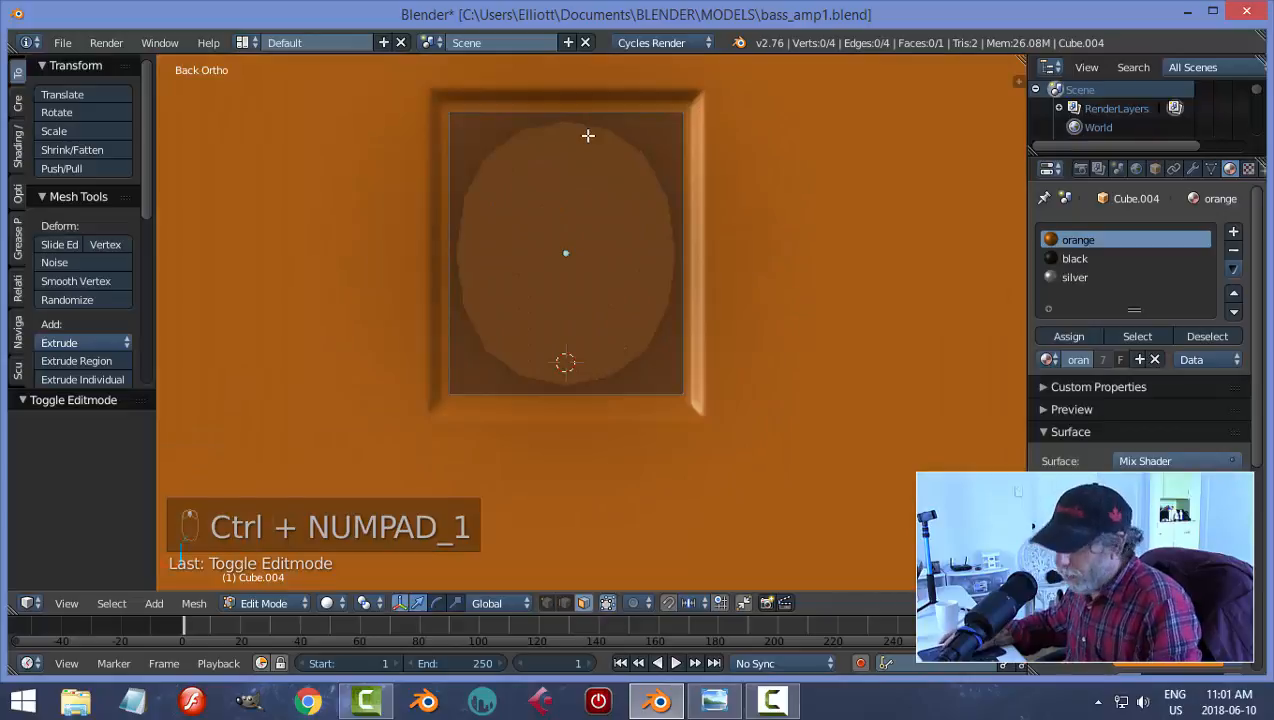
{"action": "key", "text": "ctrl+r"}
{"action": "scroll", "coordinate": [587, 134], "scroll_direction": "up", "scroll_amount": 1}
{"action": "left_click", "coordinate": [587, 134]}
{"action": "right_click", "coordinate": [587, 134]}
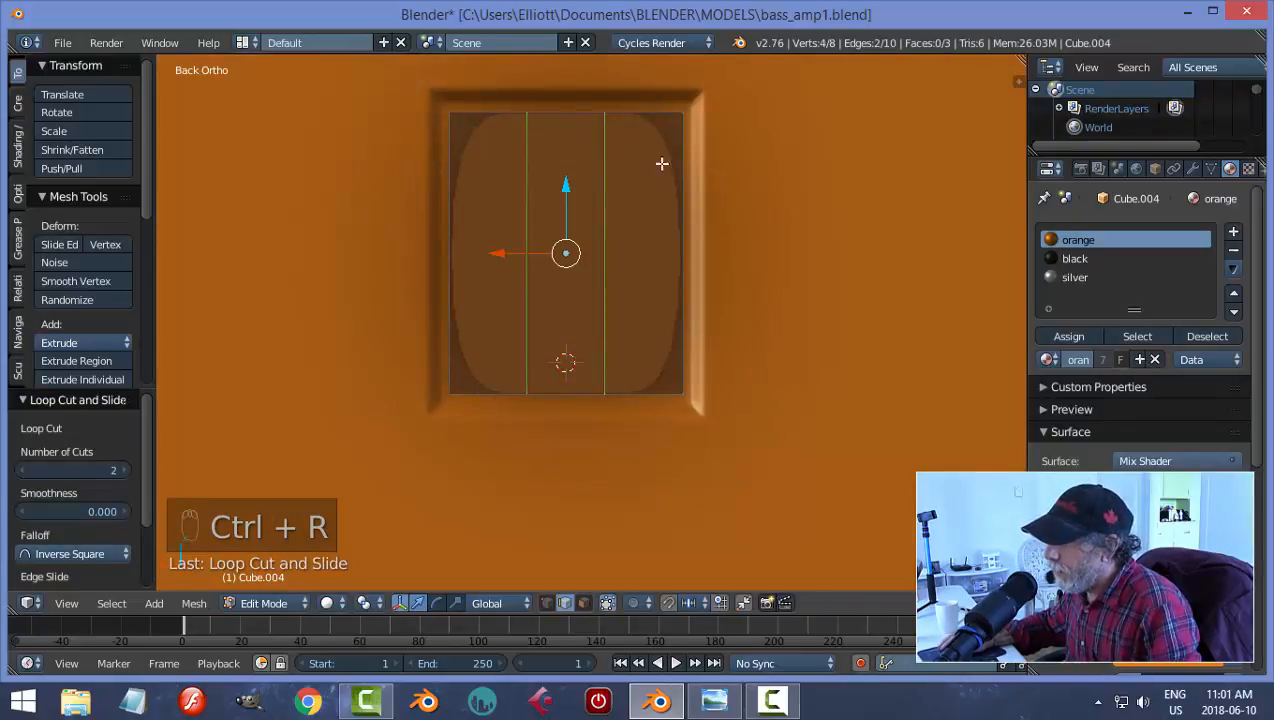
{"action": "key", "text": "s"}
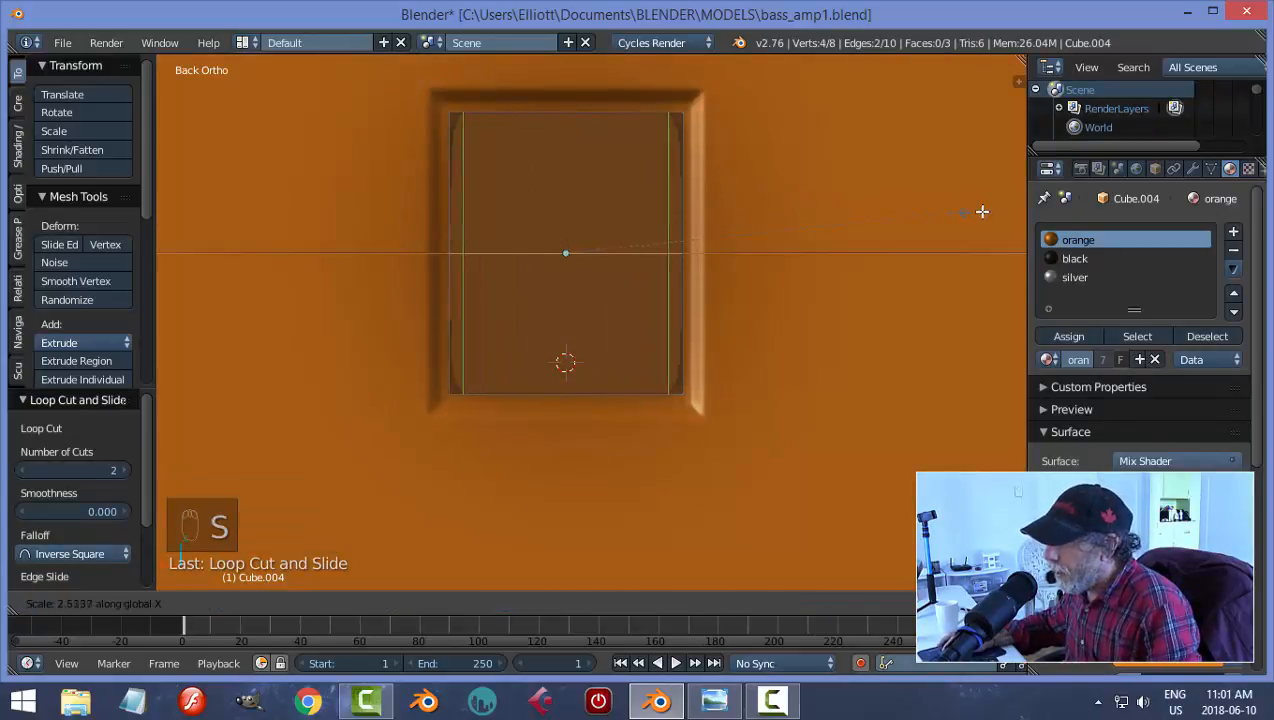
{"action": "key", "text": "x"}
{"action": "left_click", "coordinate": [1022, 213]}
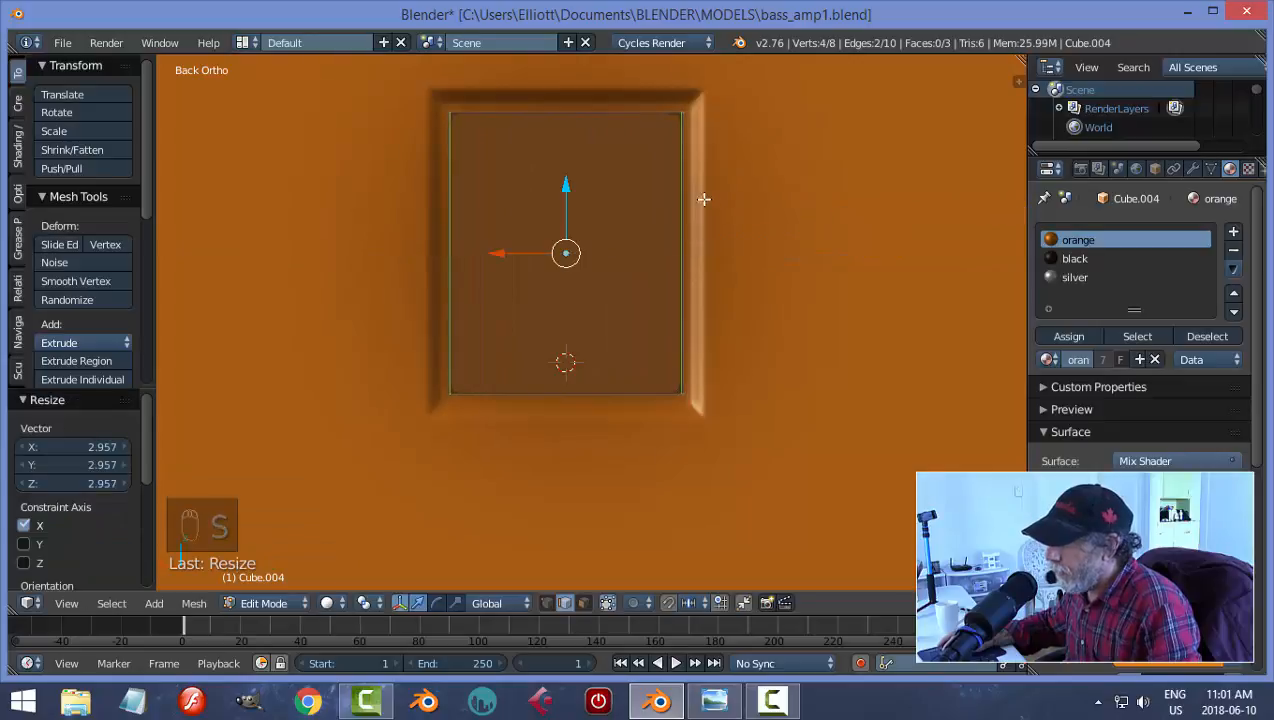
Step: Add two horizontal loop cuts to the panel and scale them apart by 2.926 along Z toward its upper and lower edges
{"action": "key", "text": "a"}
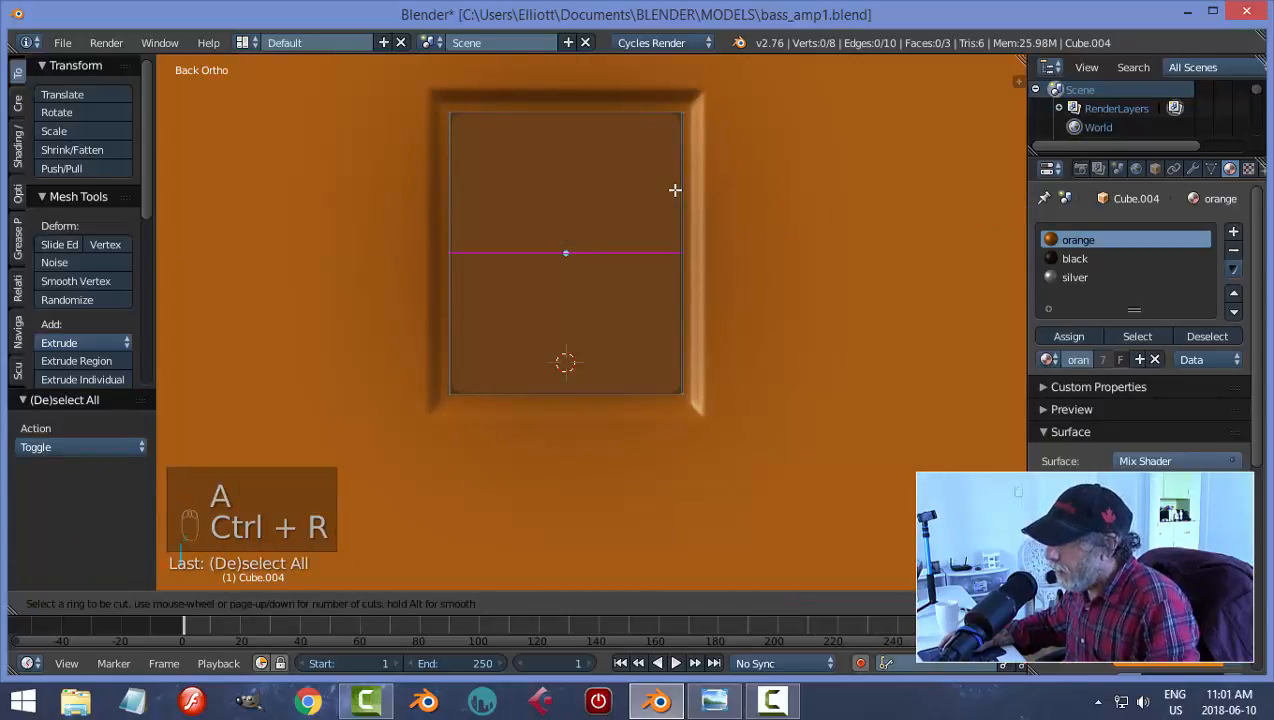
{"action": "scroll", "coordinate": [675, 190], "scroll_direction": "up", "scroll_amount": 1}
{"action": "left_click", "coordinate": [675, 190]}
{"action": "right_click", "coordinate": [675, 190]}
{"action": "key", "text": "s"}
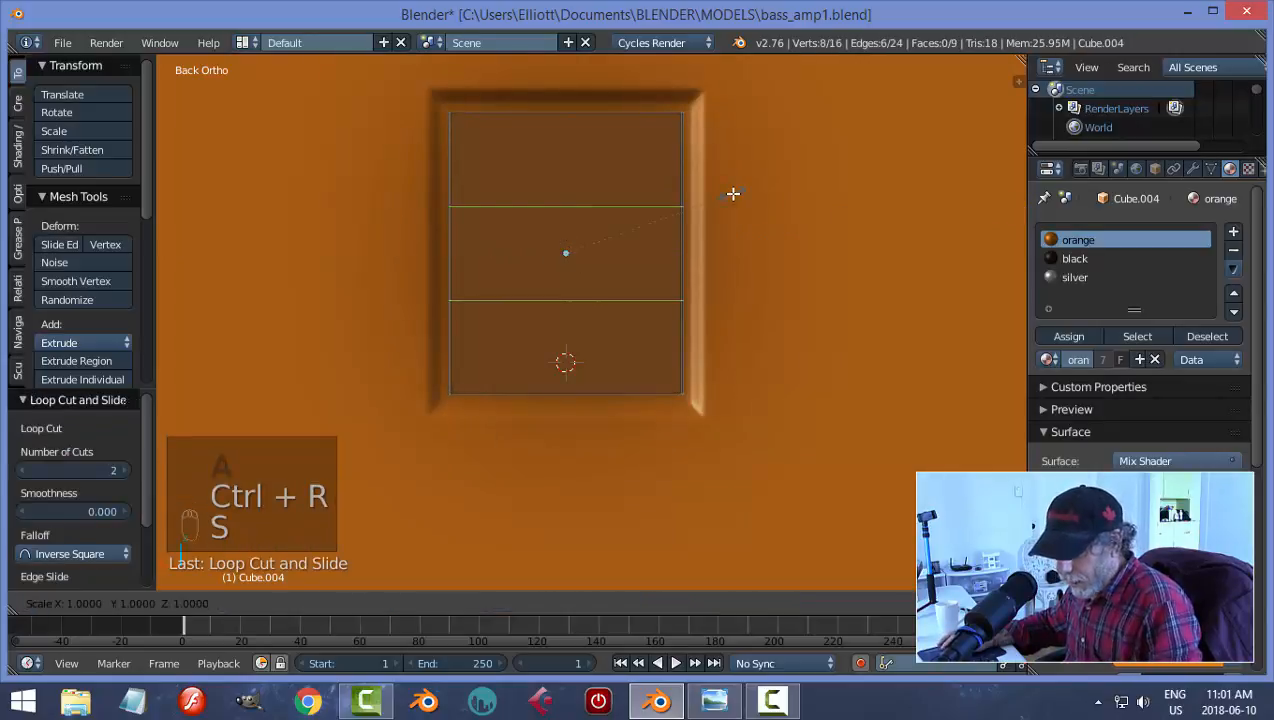
{"action": "key", "text": "z"}
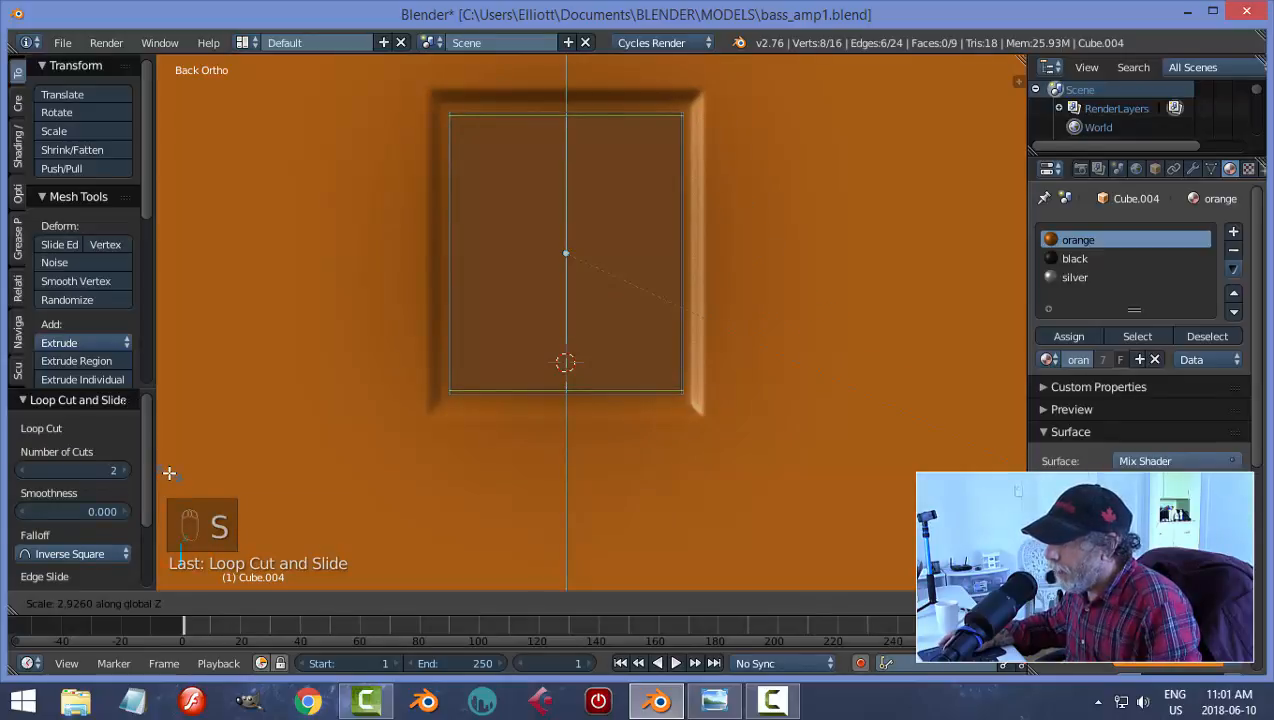
{"action": "left_click", "coordinate": [169, 473]}
{"action": "key", "text": "a"}
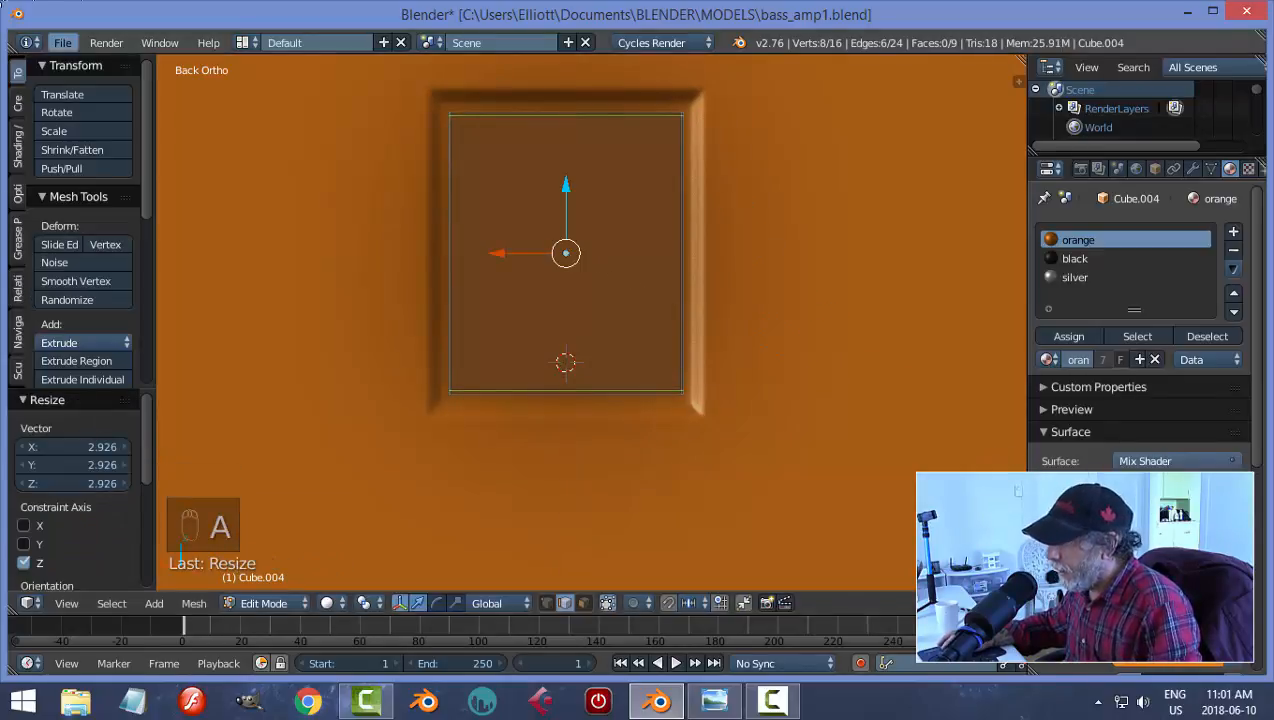
{"action": "key", "text": "a"}
{"action": "key", "text": "Tab"}
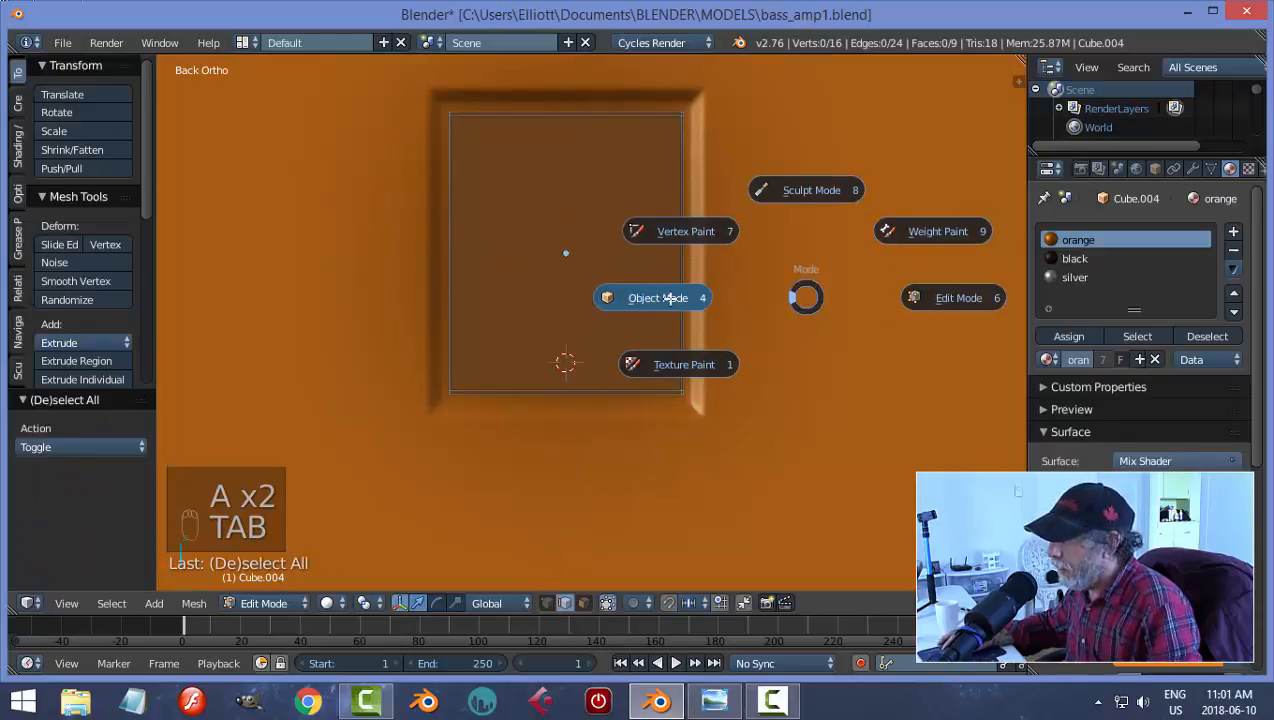
Step: Extrude all of the separated panel's faces by about 0.0074 along their normal to give it thickness
{"action": "middle_click_drag", "start_coordinate": [805, 293], "coordinate": [763, 285]}
{"action": "scroll", "coordinate": [763, 285], "scroll_direction": "up", "scroll_amount": 3}
{"action": "scroll", "coordinate": [636, 310], "scroll_direction": "down", "scroll_amount": 4}
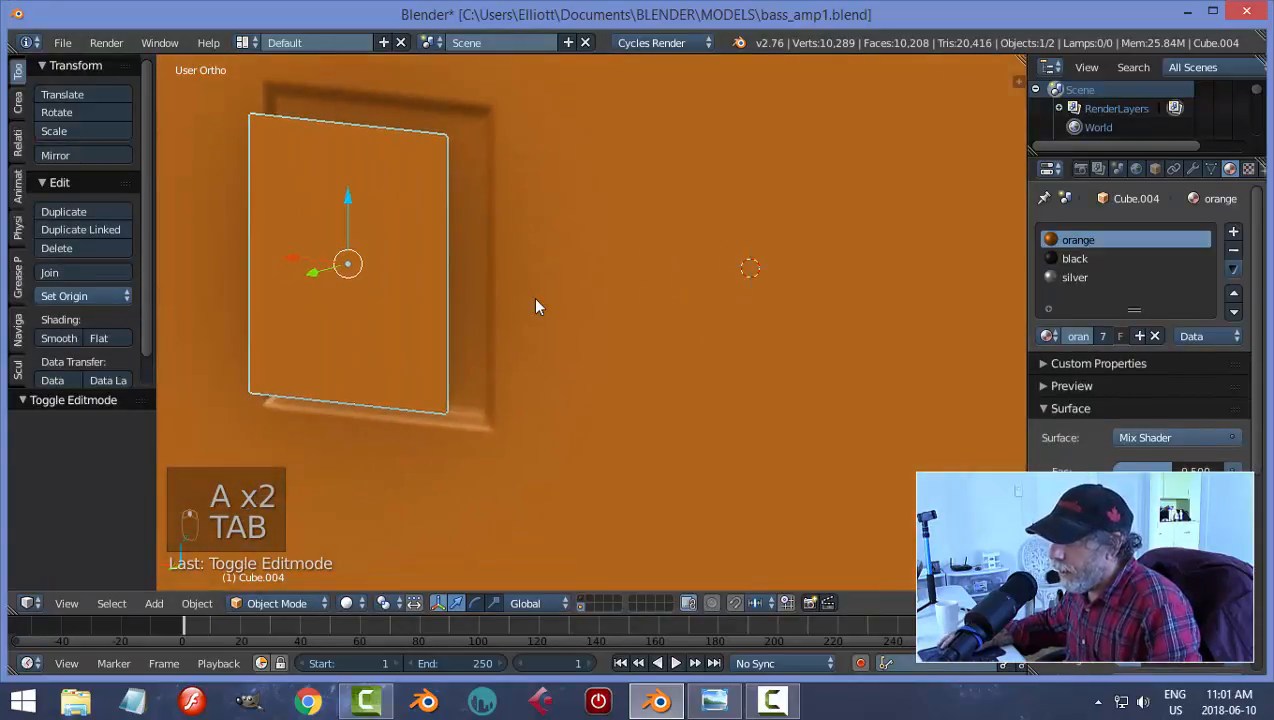
{"action": "key", "text": "Tab"}
{"action": "key", "text": "Tab"}
{"action": "key", "text": "a"}
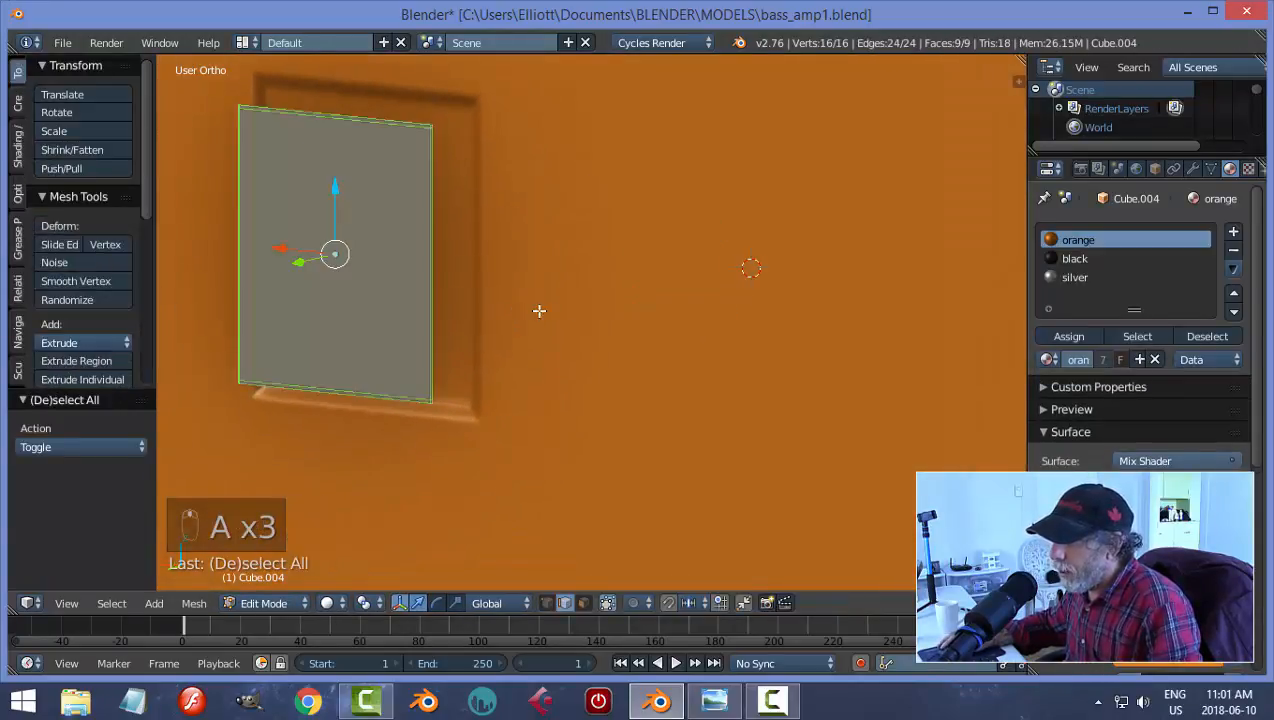
{"action": "middle_click_drag", "start_coordinate": [631, 296], "coordinate": [755, 293], "text": "shift"}
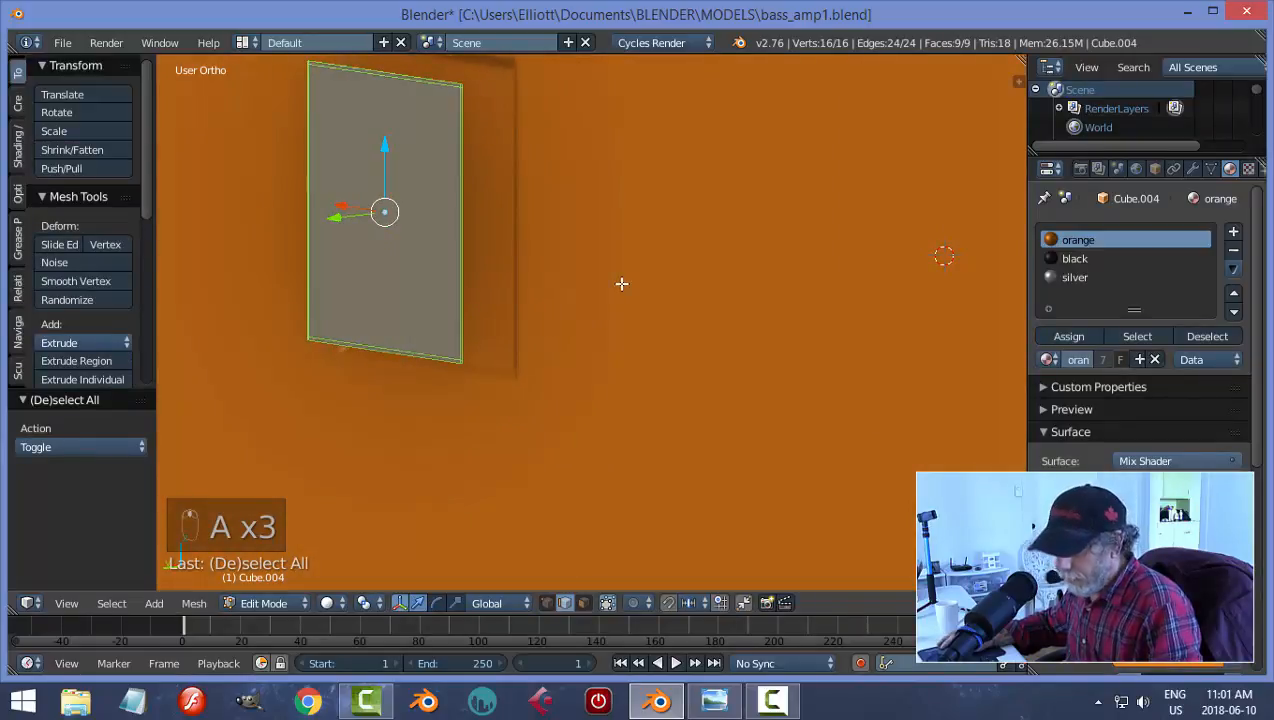
{"action": "middle_click_drag", "start_coordinate": [617, 294], "coordinate": [662, 289]}
{"action": "key", "text": "e"}
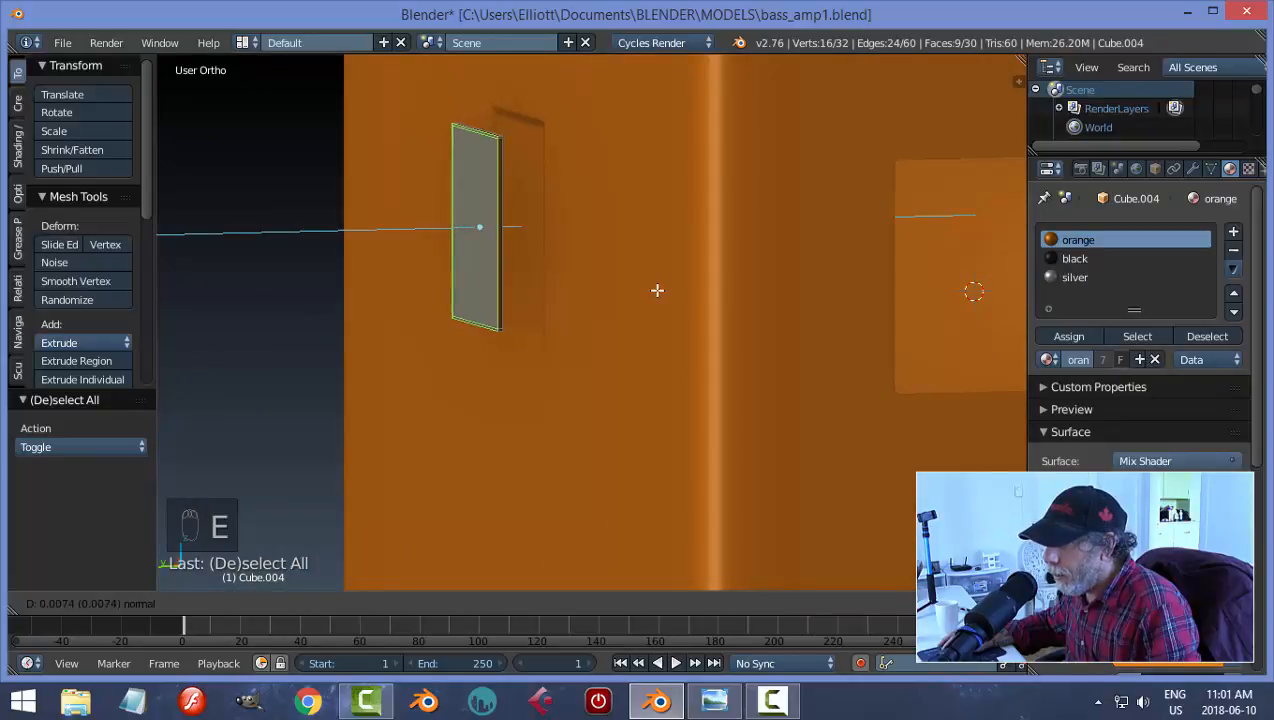
{"action": "left_click", "coordinate": [657, 290]}
{"action": "key", "text": "a"}
Step: Add two loop cuts around the panel's thin sides, one slid close to its front edge and one close to its back edge
{"action": "middle_click_drag", "start_coordinate": [627, 276], "coordinate": [631, 364]}
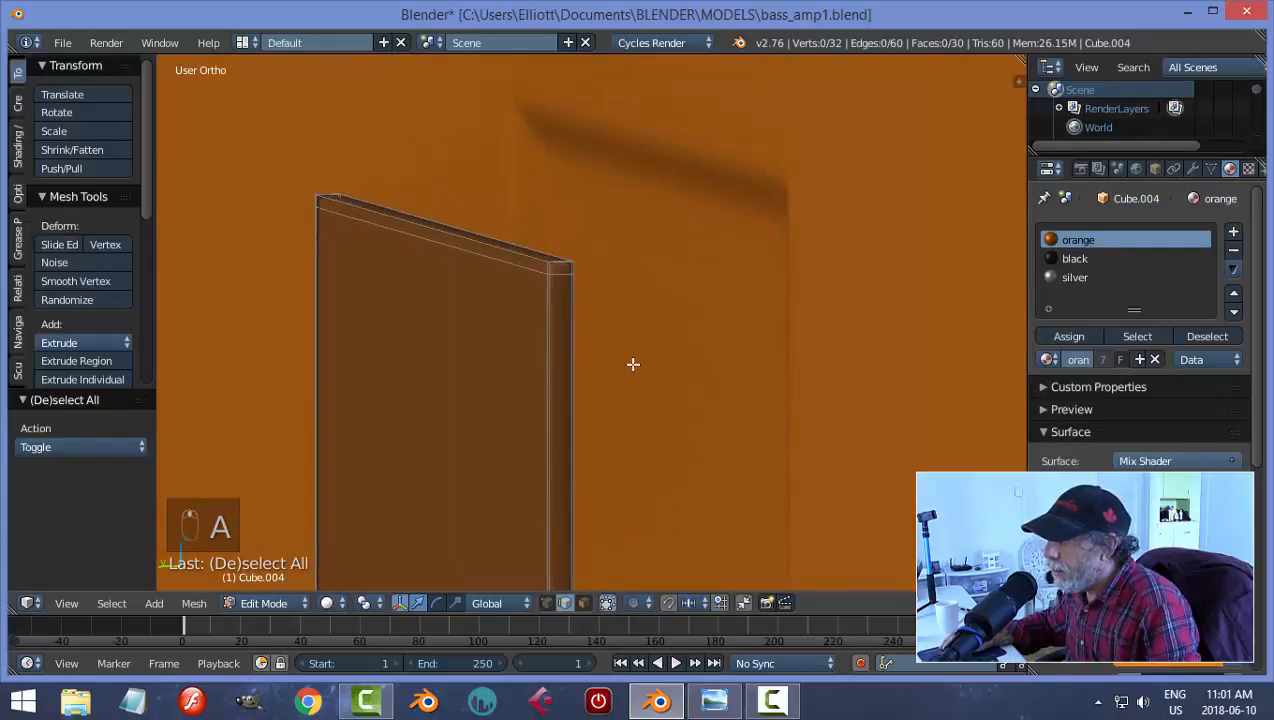
{"action": "scroll", "coordinate": [557, 241], "scroll_direction": "up", "scroll_amount": 3}
{"action": "key", "text": "ctrl+r"}
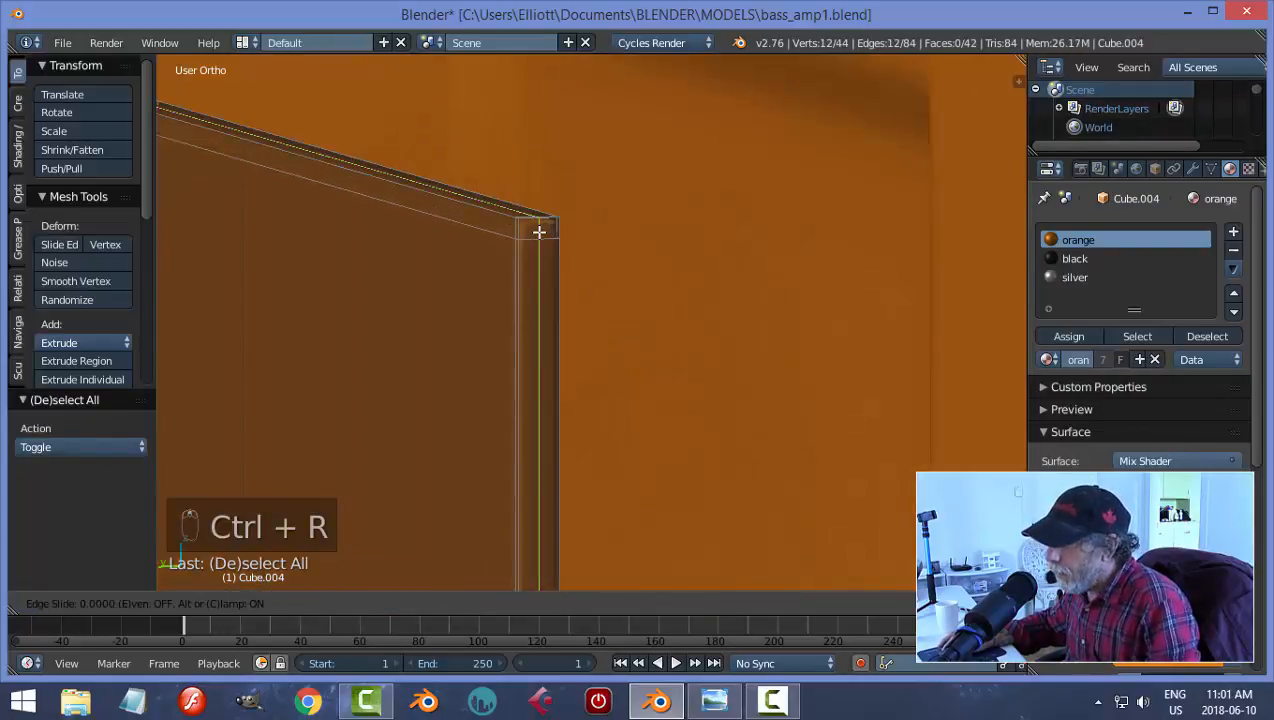
{"action": "left_click", "coordinate": [537, 233]}
{"action": "left_click", "coordinate": [524, 233]}
{"action": "key", "text": "ctrl+r"}
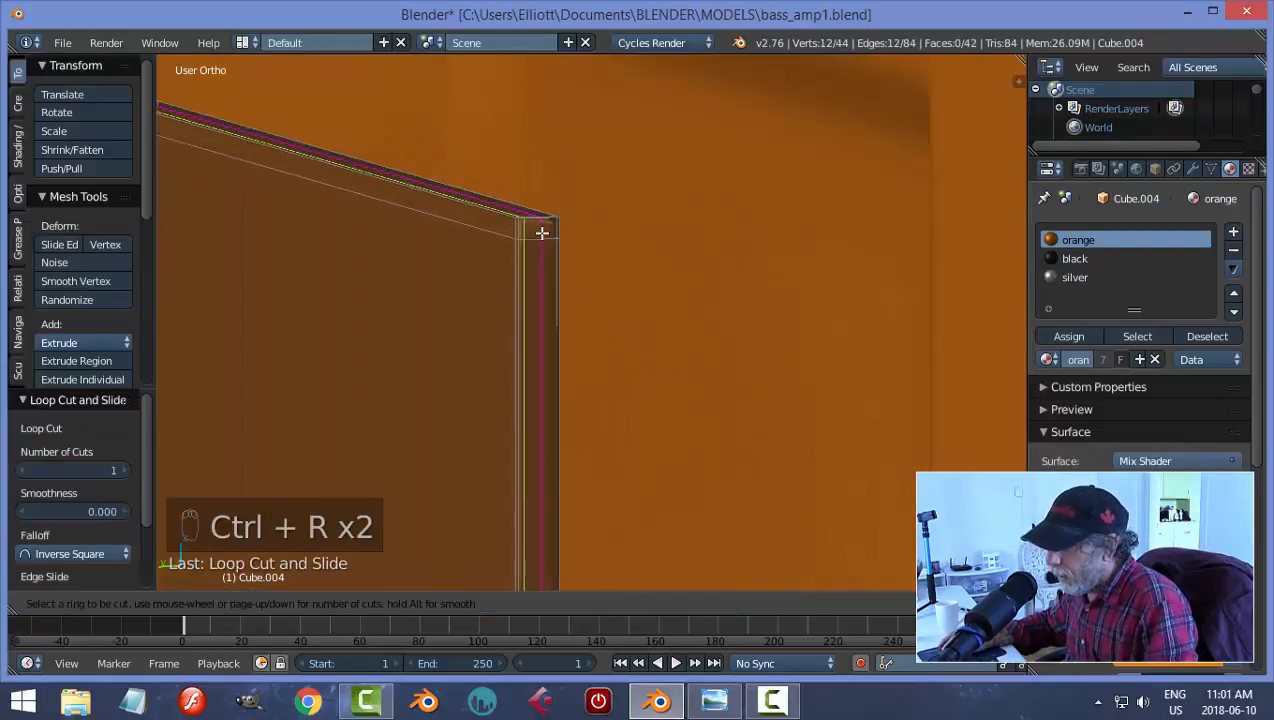
{"action": "left_click", "coordinate": [543, 233]}
{"action": "left_click", "coordinate": [553, 237]}
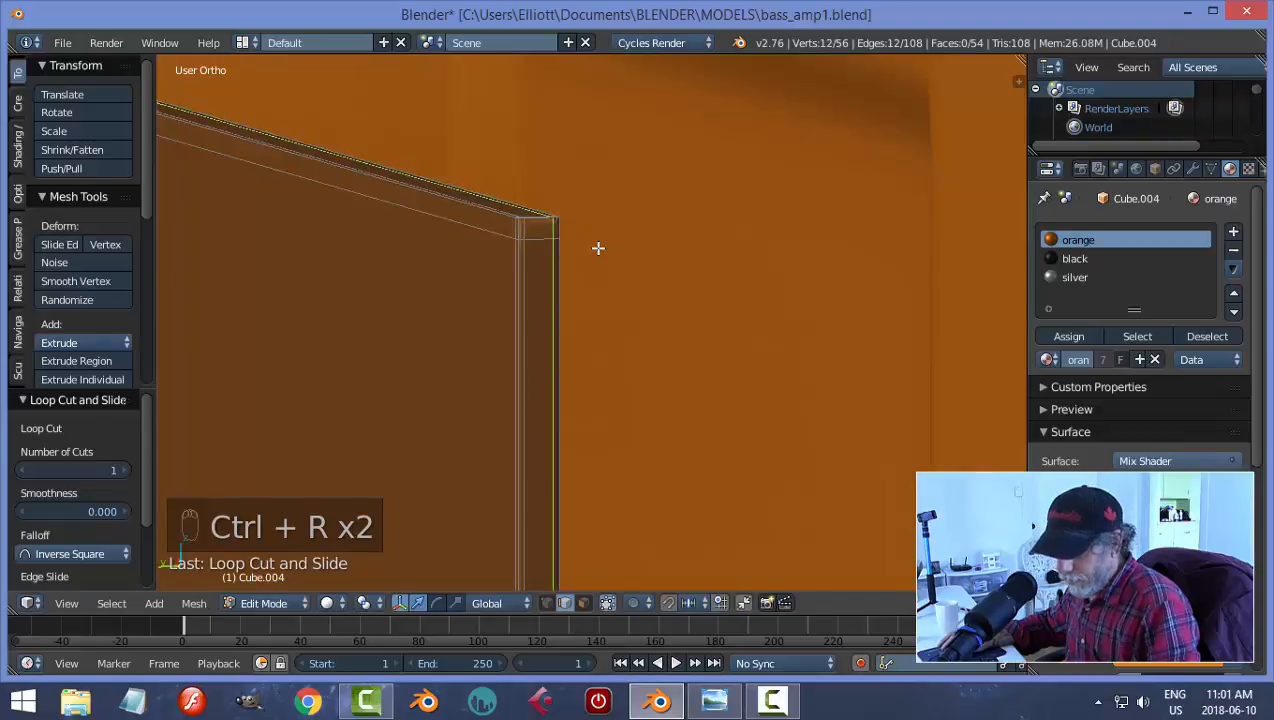
{"action": "key", "text": "a"}
{"action": "key", "text": "Tab"}
Step: Move the panel -0.071 along Y into the recess
{"action": "scroll", "coordinate": [545, 271], "scroll_direction": "down", "scroll_amount": 3}
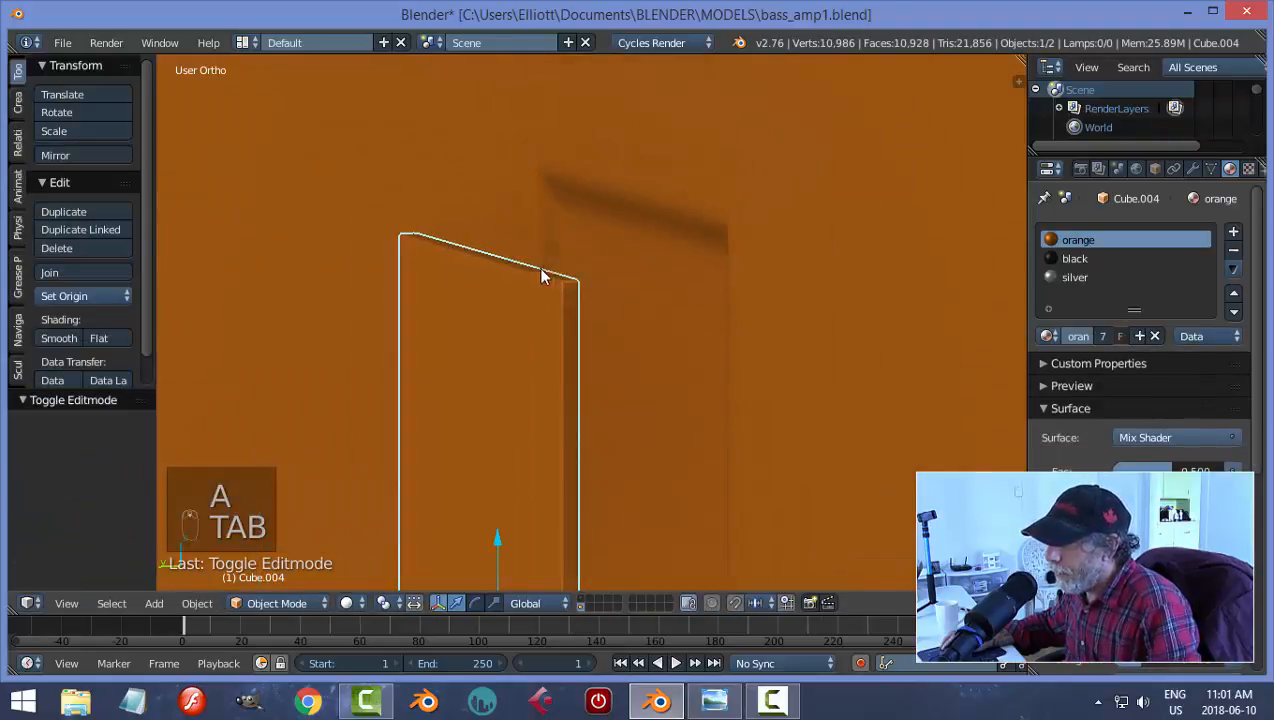
{"action": "scroll", "coordinate": [575, 341], "scroll_direction": "down", "scroll_amount": 4}
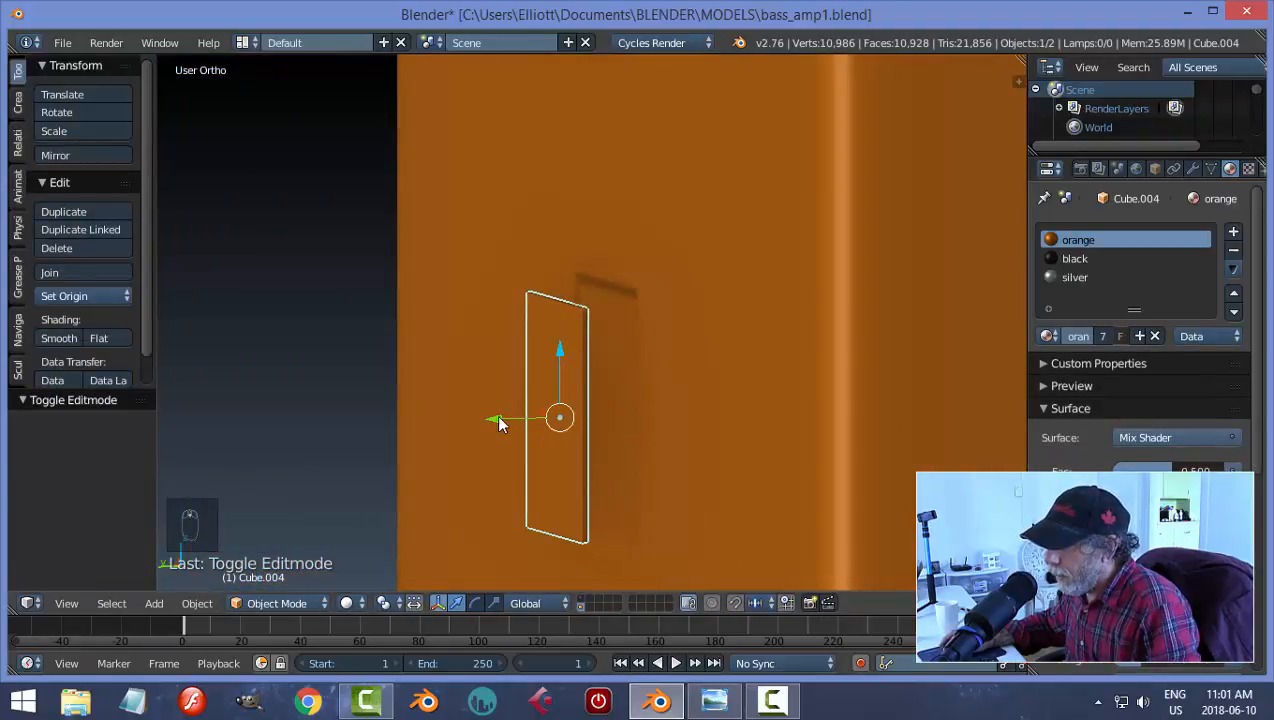
{"action": "left_click_drag", "start_coordinate": [500, 421], "coordinate": [555, 418]}
{"action": "middle_click_drag", "start_coordinate": [555, 418], "coordinate": [722, 385]}
Step: Scale the panel's whole mesh by 1.084 along Z and 1.087 along X to fill the recess opening
{"action": "key", "text": "ctrl+KP_1"}
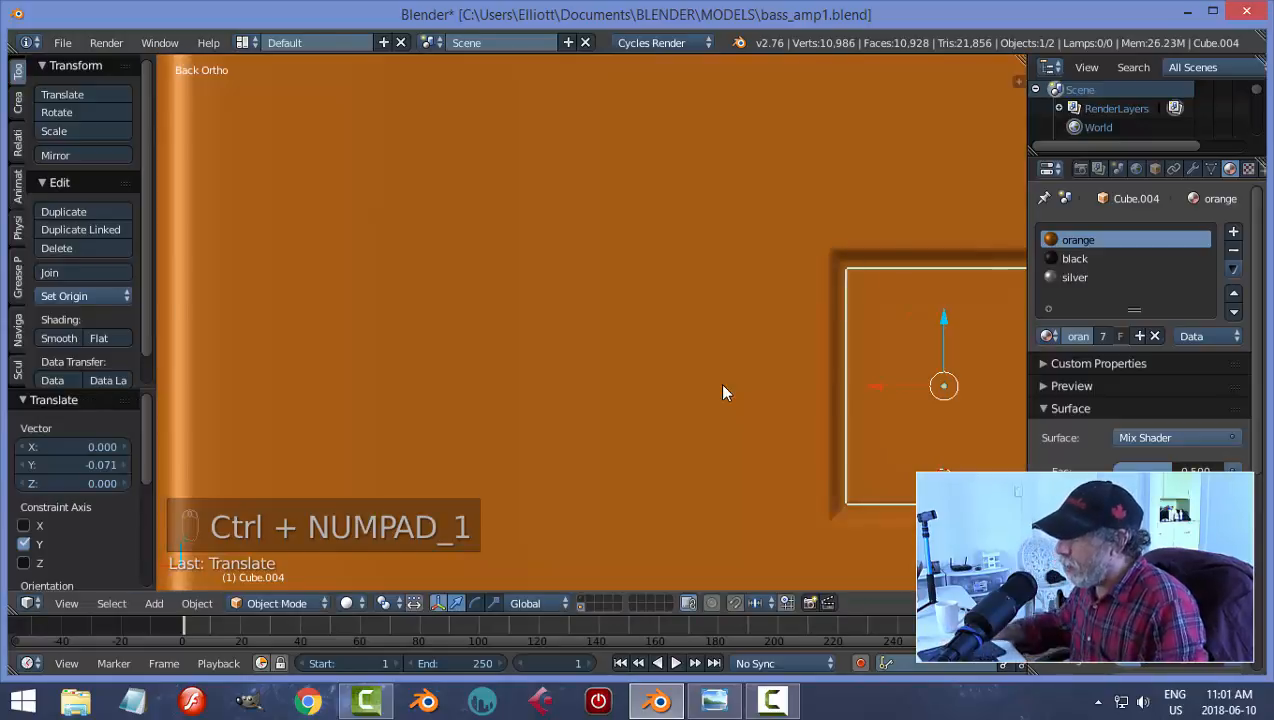
{"action": "middle_click_drag", "start_coordinate": [752, 401], "coordinate": [458, 336], "text": "shift"}
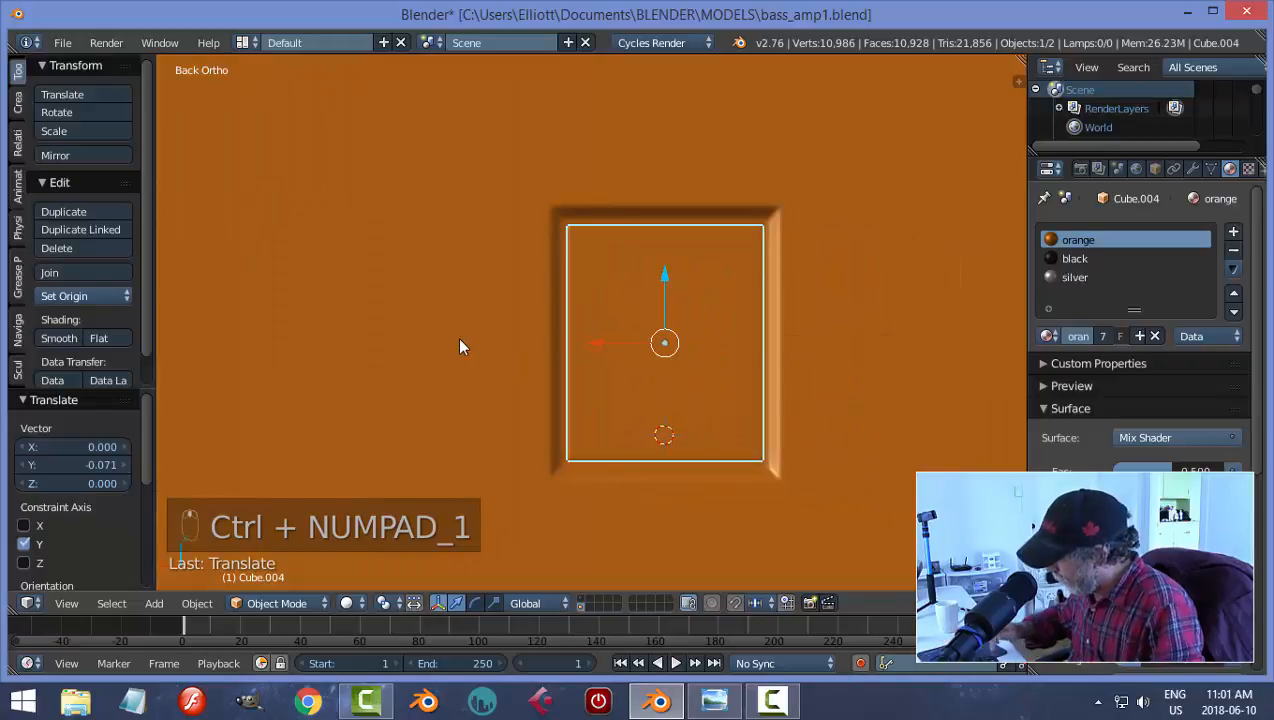
{"action": "key", "text": "KP_Decimal"}
{"action": "scroll", "coordinate": [631, 324], "scroll_direction": "down", "scroll_amount": 3}
{"action": "key", "text": "Tab"}
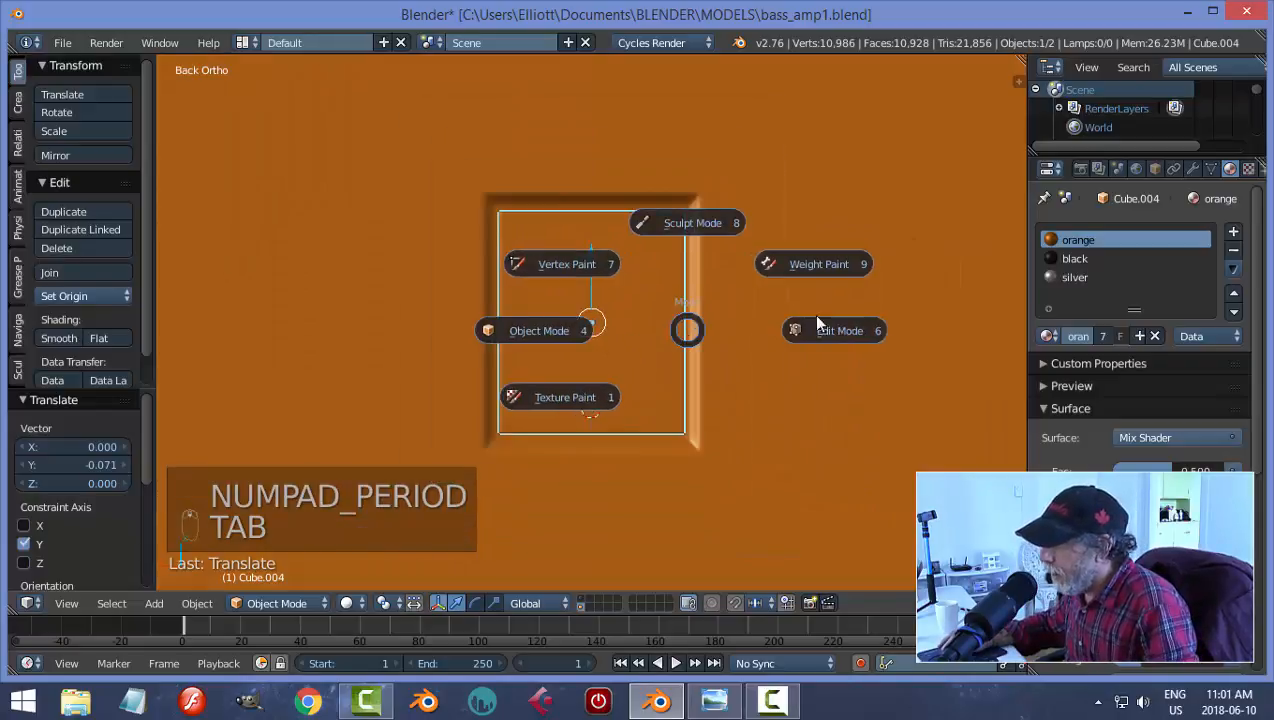
{"action": "key", "text": "a"}
{"action": "key", "text": "a"}
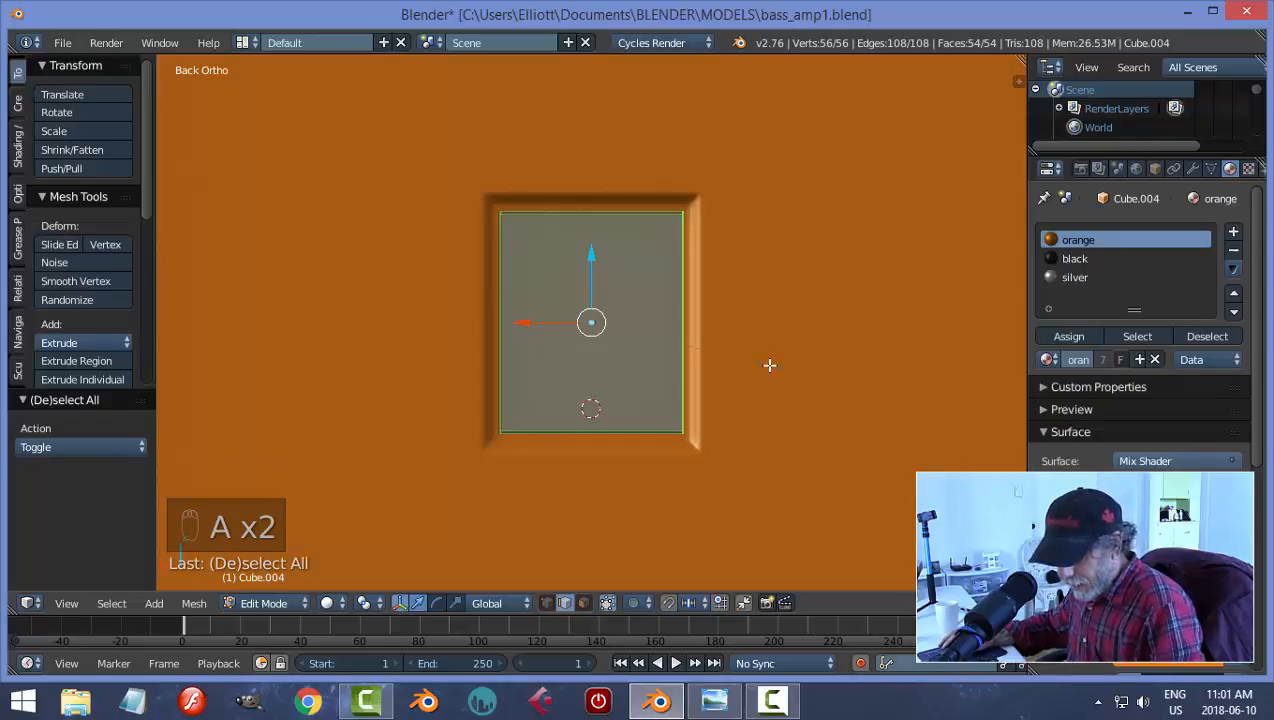
{"action": "key", "text": "s"}
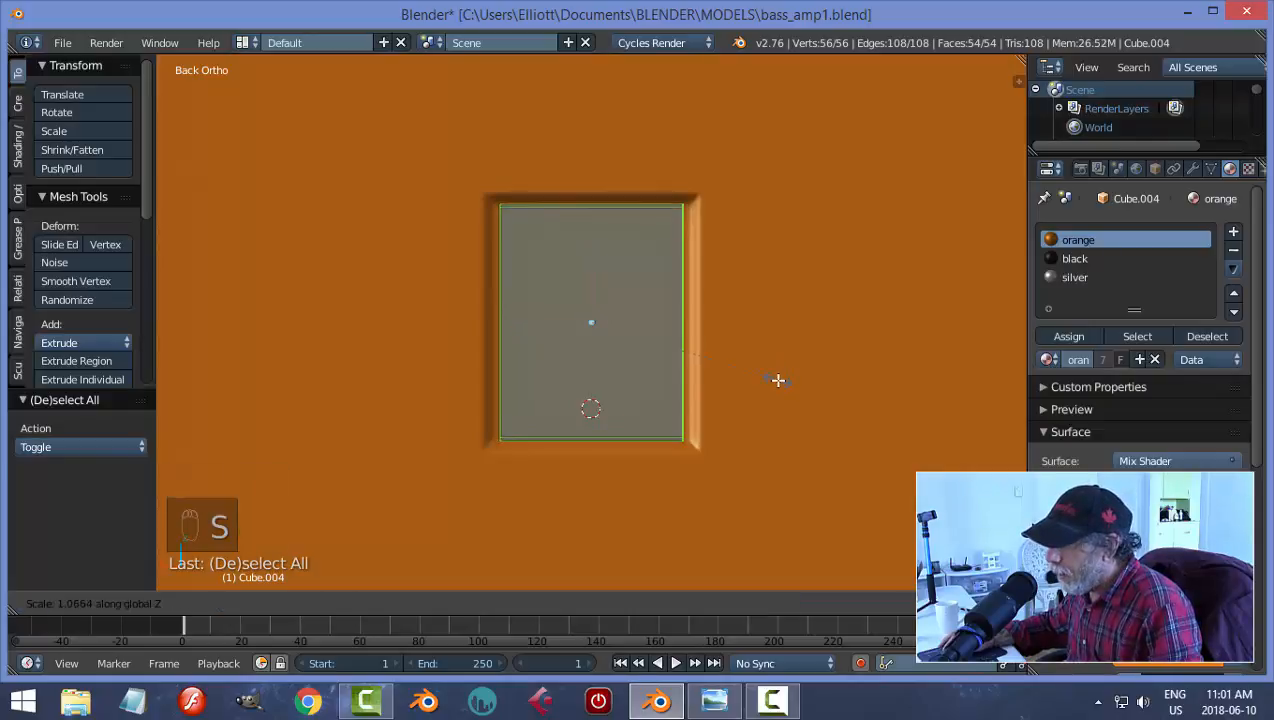
{"action": "left_click", "coordinate": [781, 381]}
{"action": "key", "text": "s"}
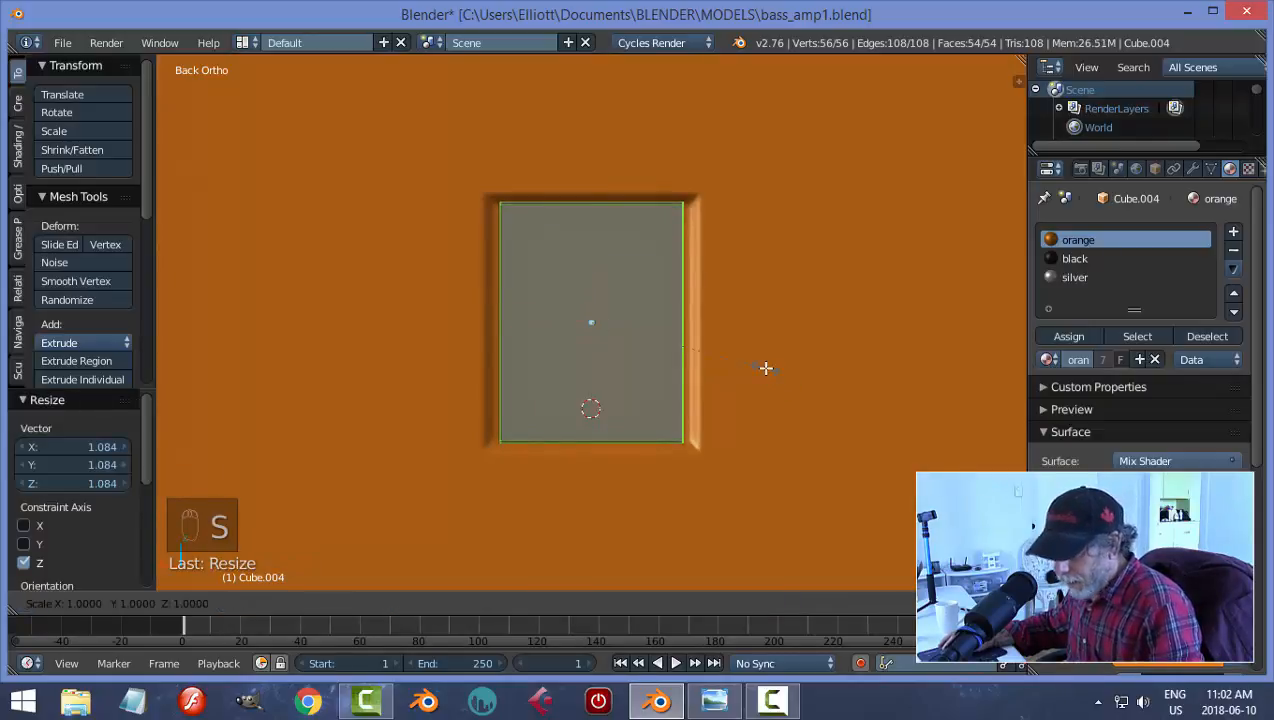
{"action": "key", "text": "x"}
{"action": "left_click", "coordinate": [781, 372]}
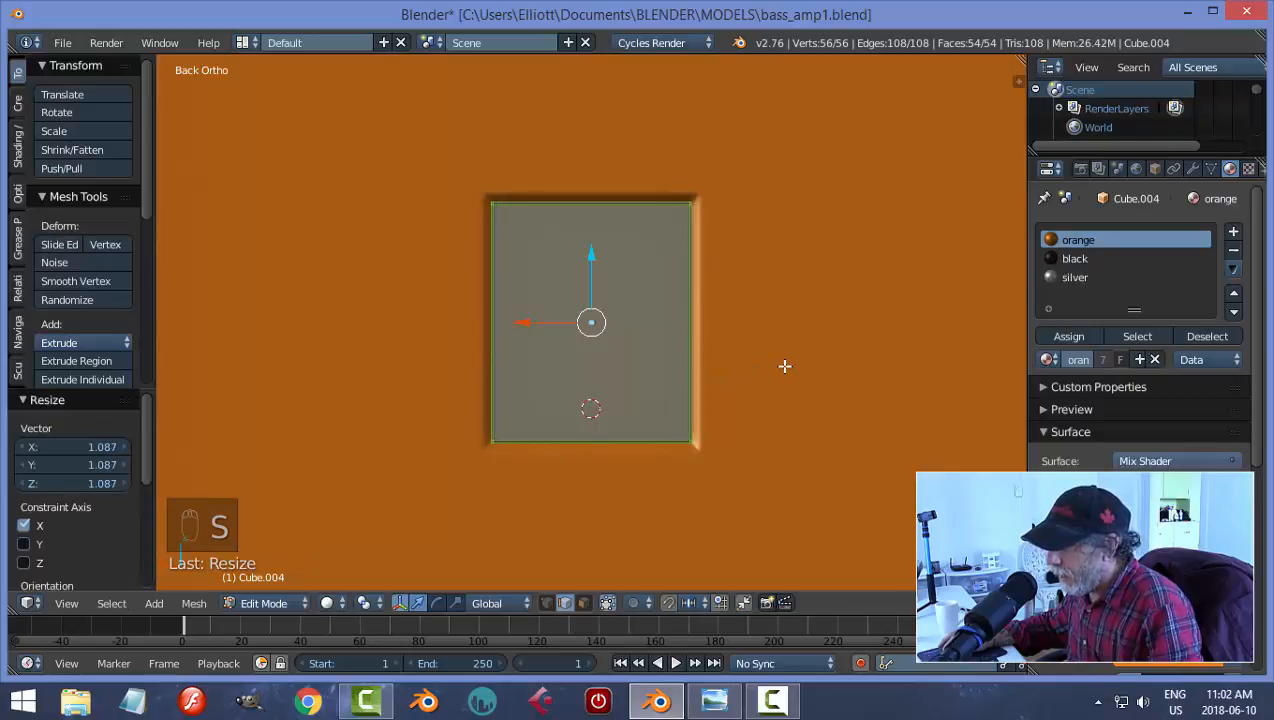
{"action": "key", "text": "Tab"}
{"action": "key", "text": "a"}
{"action": "key", "text": "a"}
Step: Scale the panel's whole mesh by about 1.03 along Z to narrow the gaps above and below it
{"action": "scroll", "coordinate": [754, 357], "scroll_direction": "down", "scroll_amount": 3}
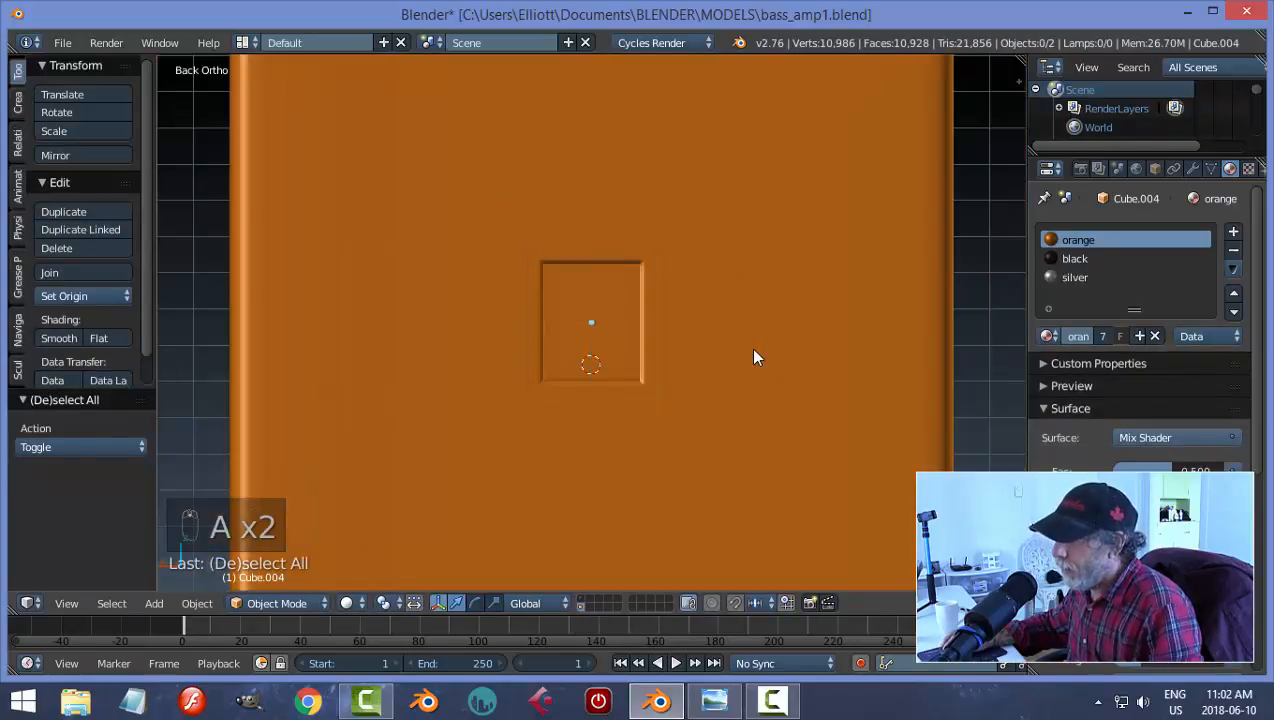
{"action": "mouse_move", "coordinate": [754, 357]}
{"action": "middle_mouse_down"}
{"action": "mouse_move", "coordinate": [668, 376]}
{"action": "mouse_move", "coordinate": [599, 372]}
{"action": "mouse_move", "coordinate": [794, 297]}
{"action": "mouse_move", "coordinate": [788, 247]}
{"action": "mouse_move", "coordinate": [683, 330]}
{"action": "mouse_move", "coordinate": [687, 390]}
{"action": "mouse_move", "coordinate": [747, 328]}
{"action": "middle_mouse_up"}
{"action": "scroll", "coordinate": [700, 378], "scroll_direction": "up", "scroll_amount": 3}
{"action": "key", "text": "Tab"}
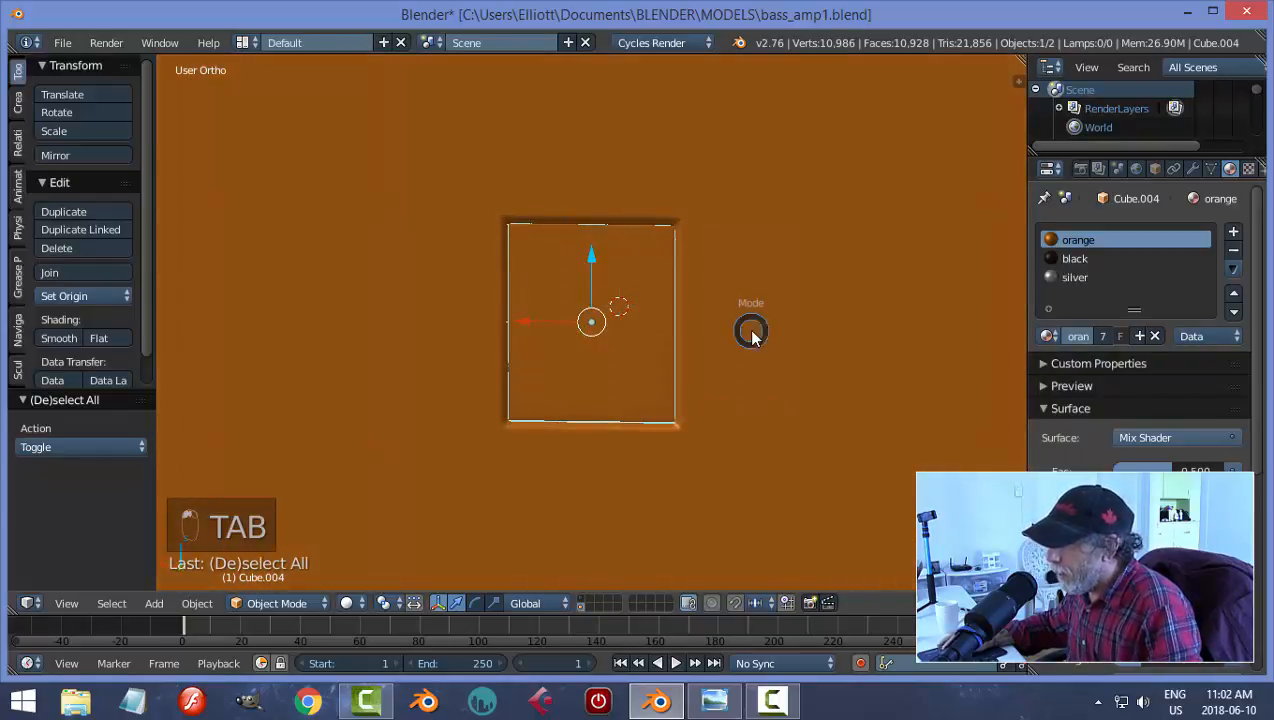
{"action": "key", "text": "s"}
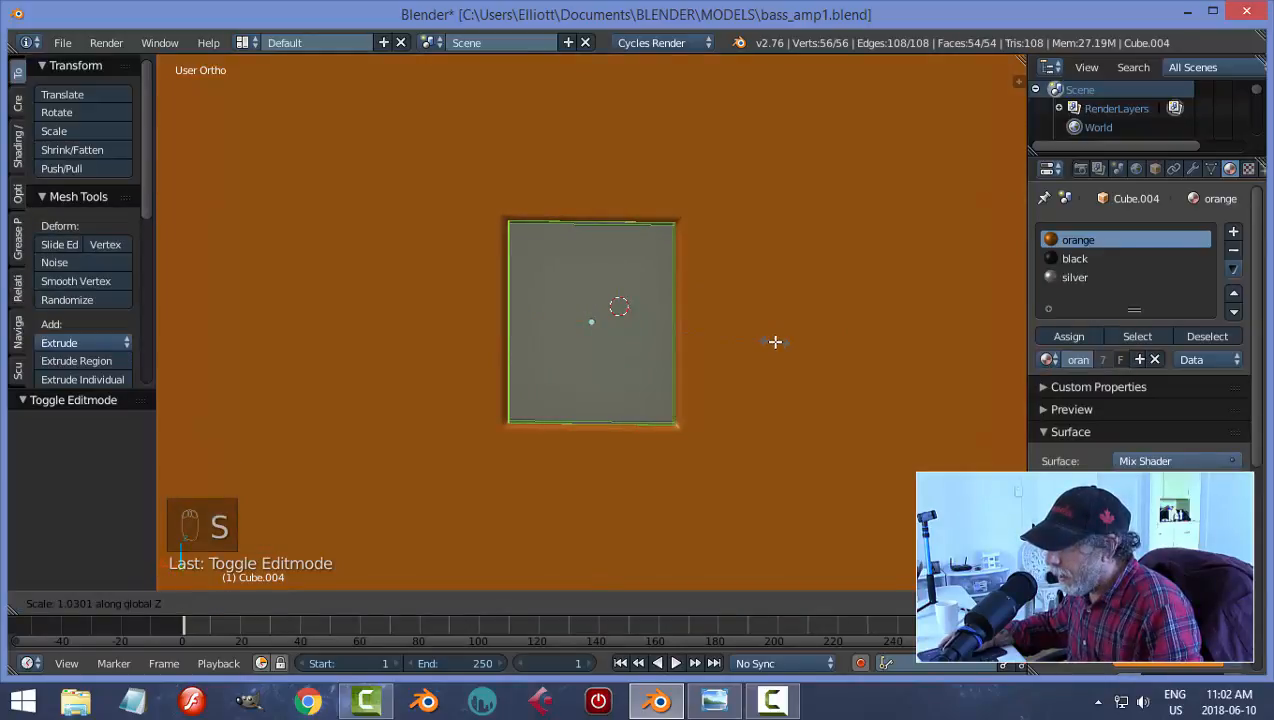
{"action": "left_click", "coordinate": [774, 341]}
{"action": "key", "text": "a"}
{"action": "key", "text": "Tab"}
{"action": "left_click", "coordinate": [622, 318]}
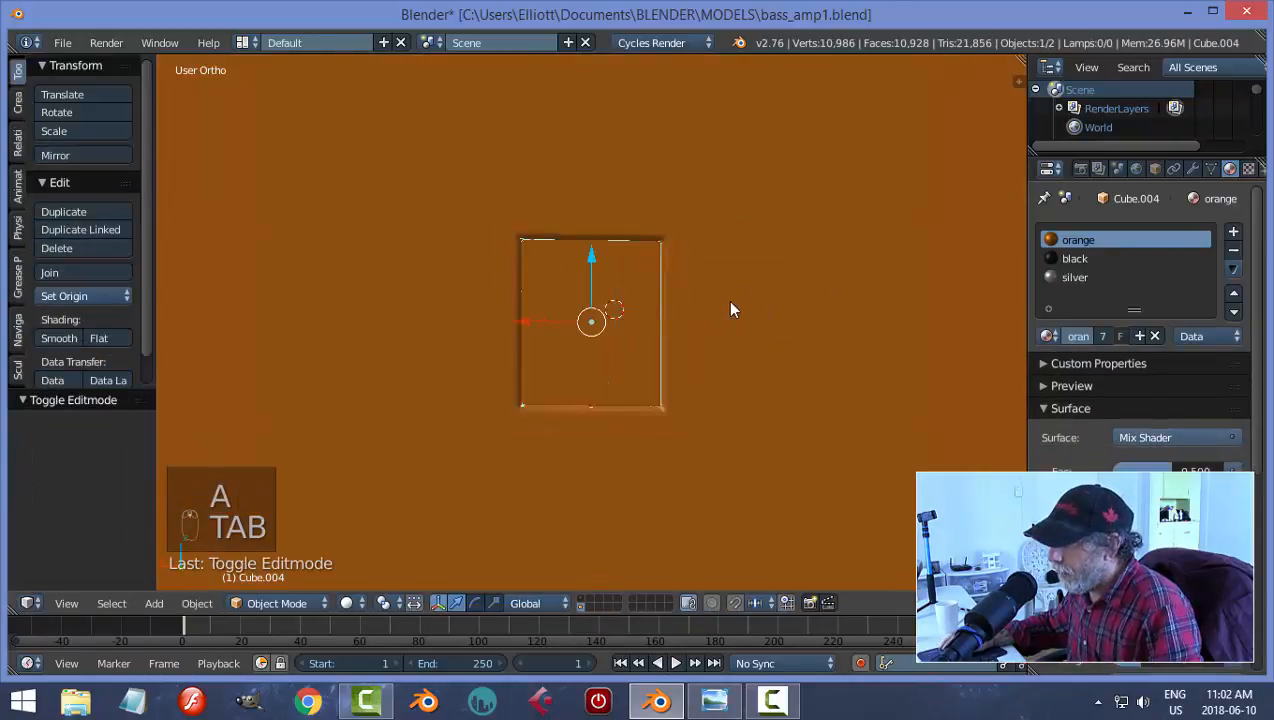
{"action": "key", "text": "a"}
{"action": "key", "text": "a"}
Step: Move the panel 0.002 along Y so it sits slightly farther out of the recess
{"action": "middle_click_drag", "start_coordinate": [727, 300], "coordinate": [591, 319]}
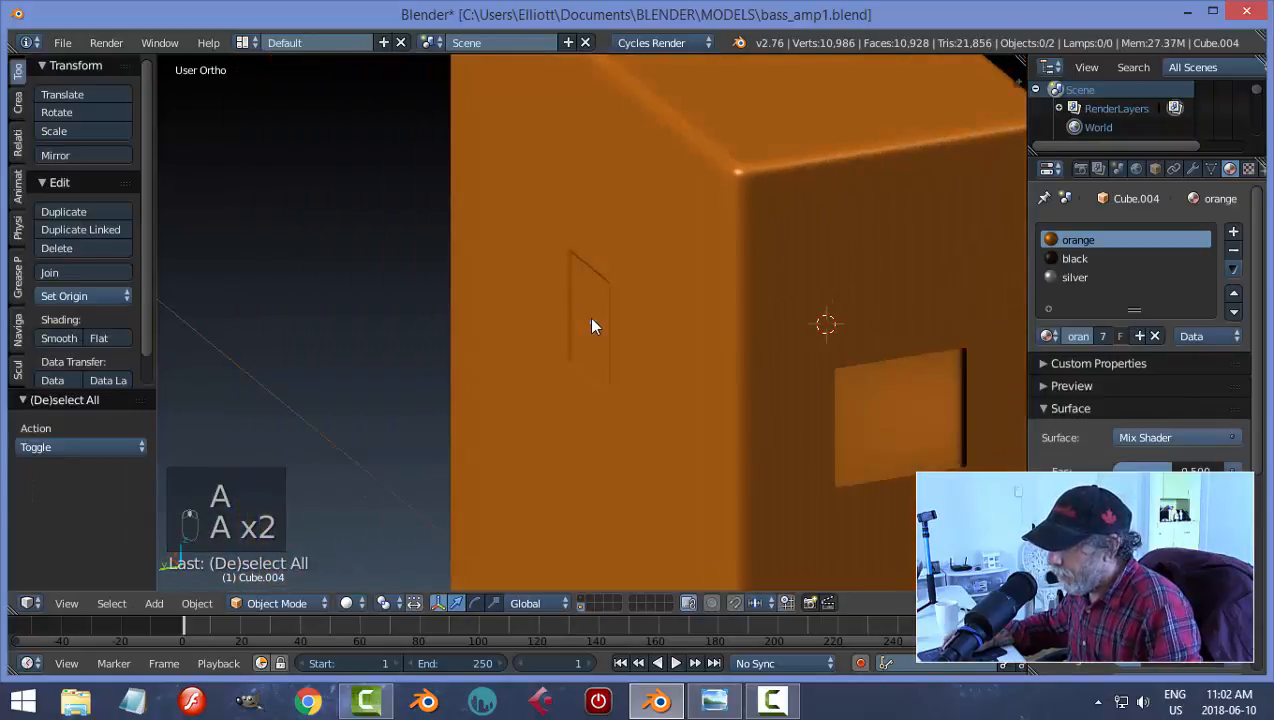
{"action": "scroll", "coordinate": [591, 319], "scroll_direction": "up", "scroll_amount": 4}
{"action": "left_click", "coordinate": [593, 279]}
{"action": "middle_click_drag", "start_coordinate": [660, 290], "coordinate": [519, 352]}
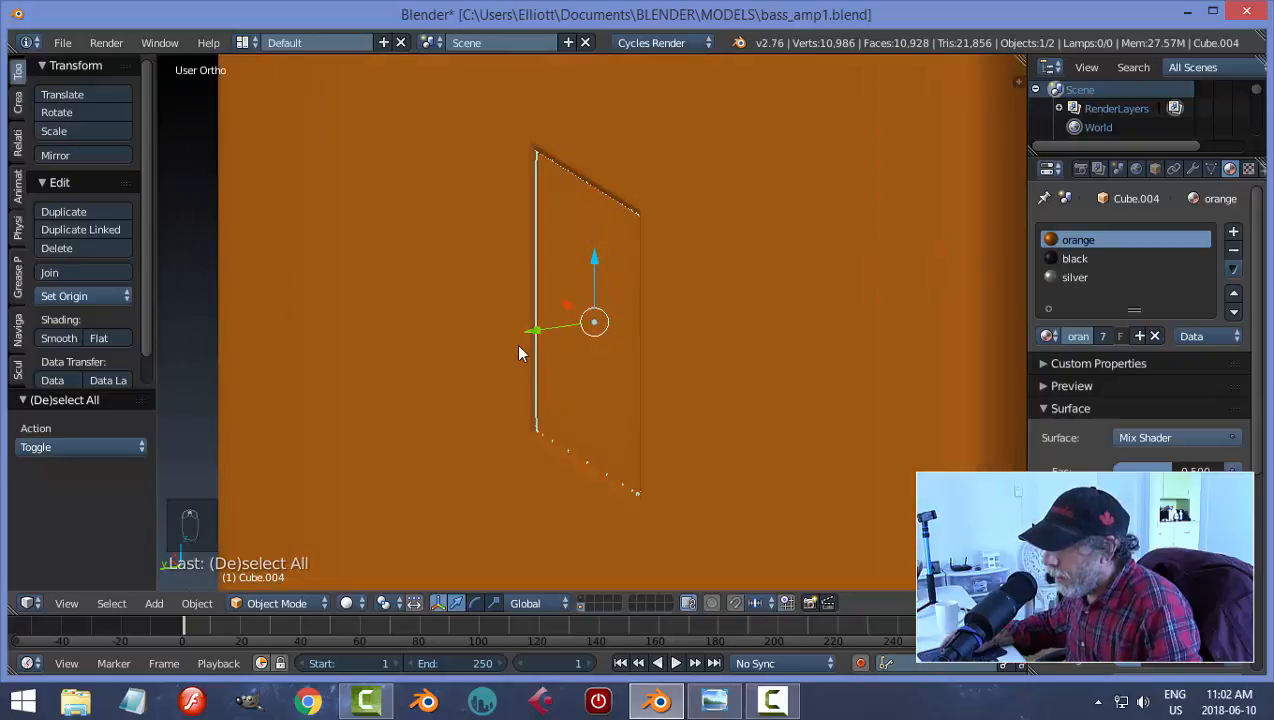
{"action": "key", "text": "g"}
{"action": "key", "text": "y"}
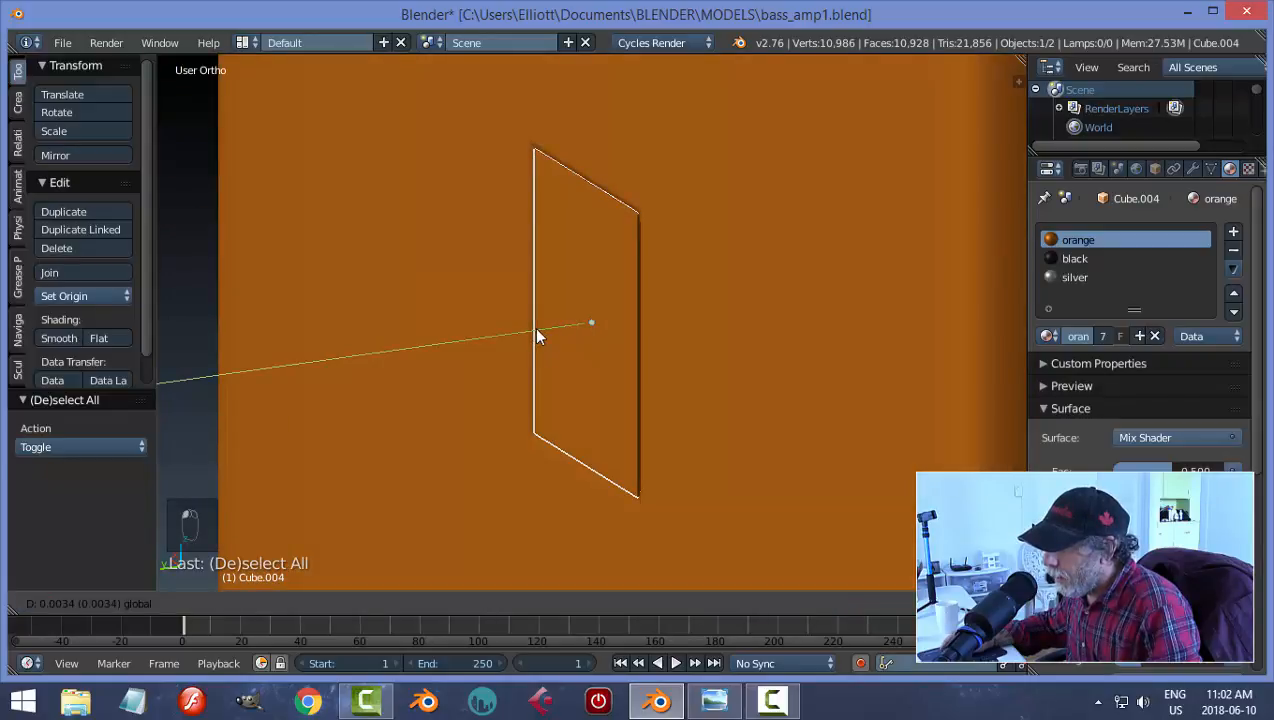
{"action": "left_click", "coordinate": [537, 336]}
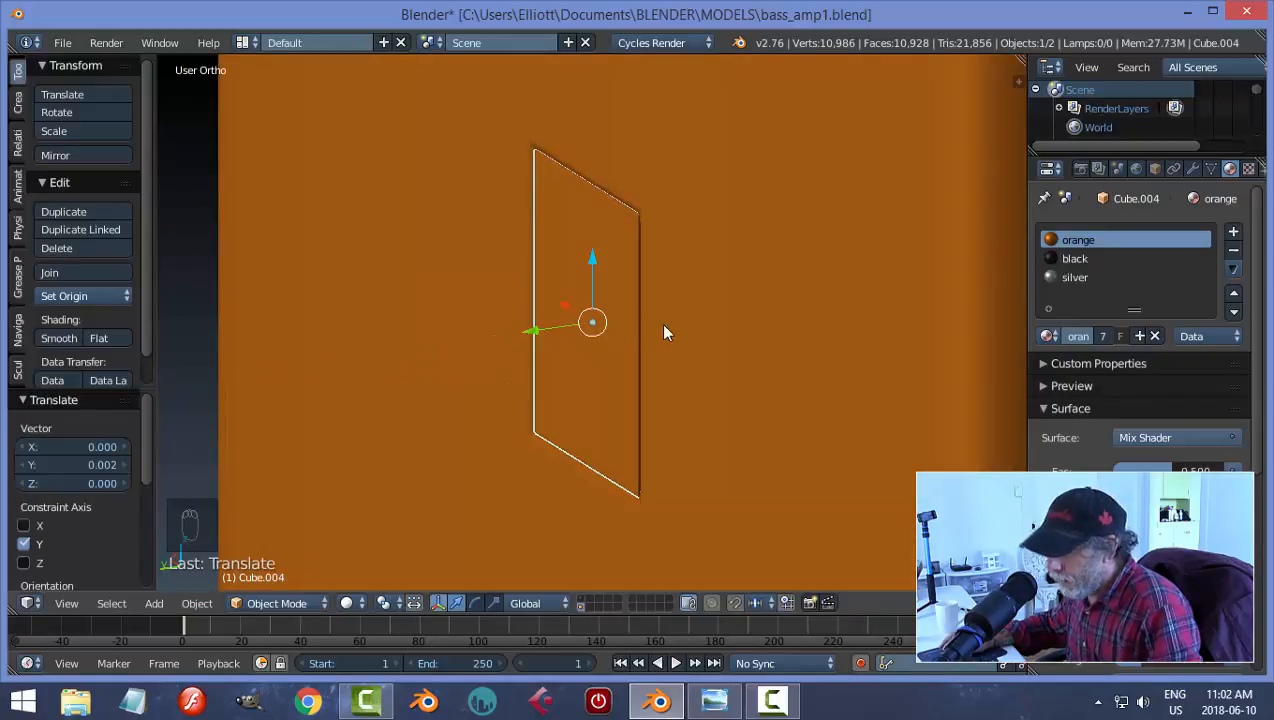
{"action": "key", "text": "a"}
Step: Snap the 3D cursor to the selected panel
{"action": "middle_click_drag", "start_coordinate": [666, 333], "coordinate": [627, 310]}
{"action": "key", "text": "shift+s"}
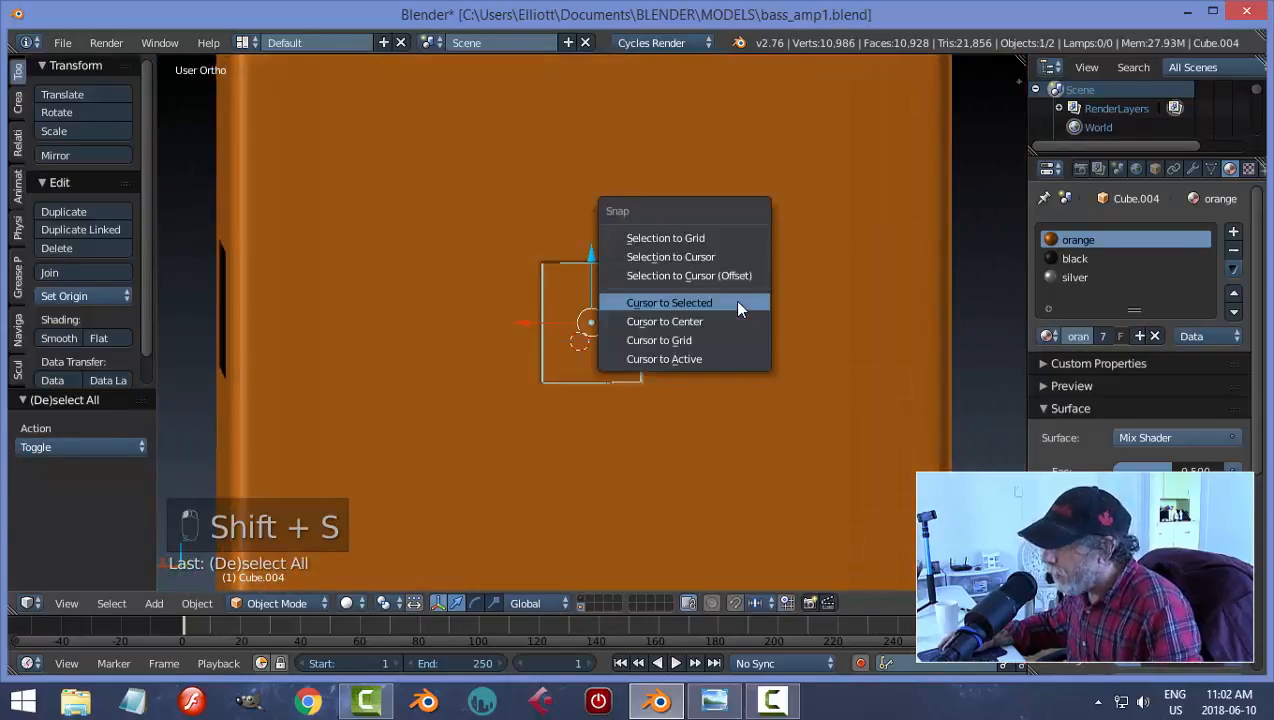
{"action": "left_click", "coordinate": [741, 301]}
{"action": "scroll", "coordinate": [588, 285], "scroll_direction": "up", "scroll_amount": 3}
{"action": "middle_click_drag", "start_coordinate": [588, 285], "coordinate": [661, 314]}
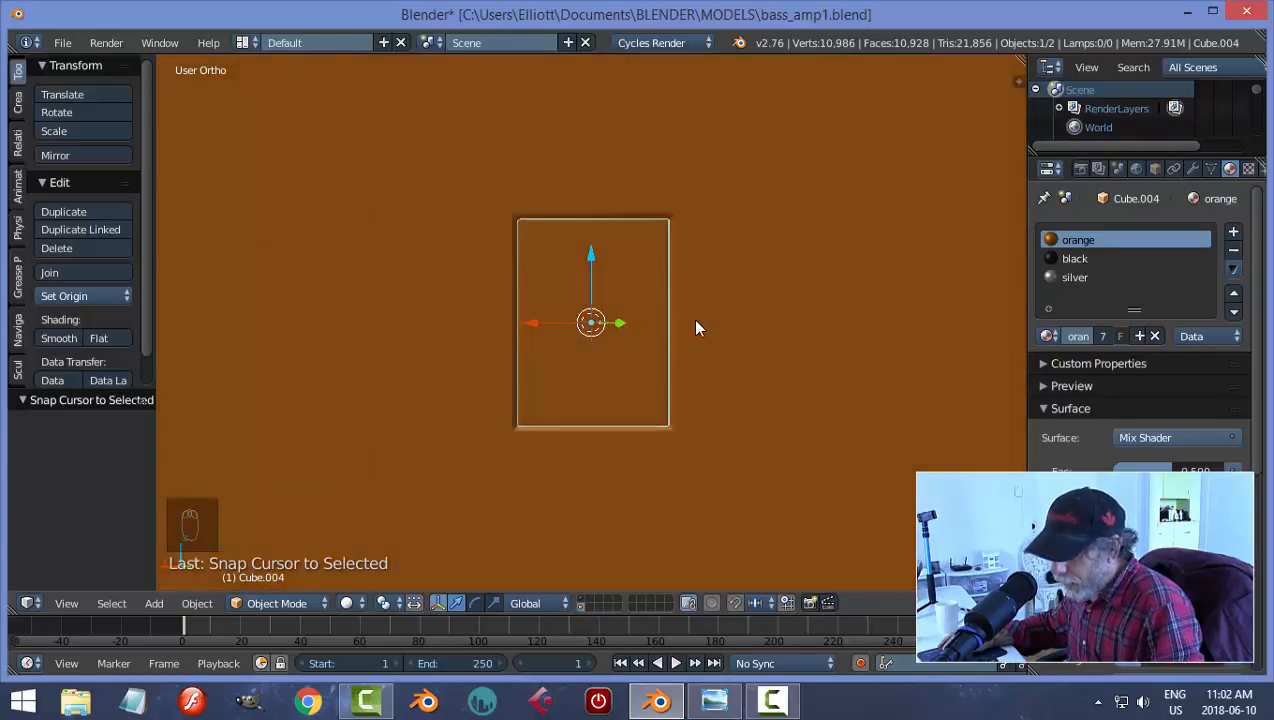
Step: Add a mesh circle at the 3D cursor and rotate it 90° about X
{"action": "key", "text": "shift+a"}
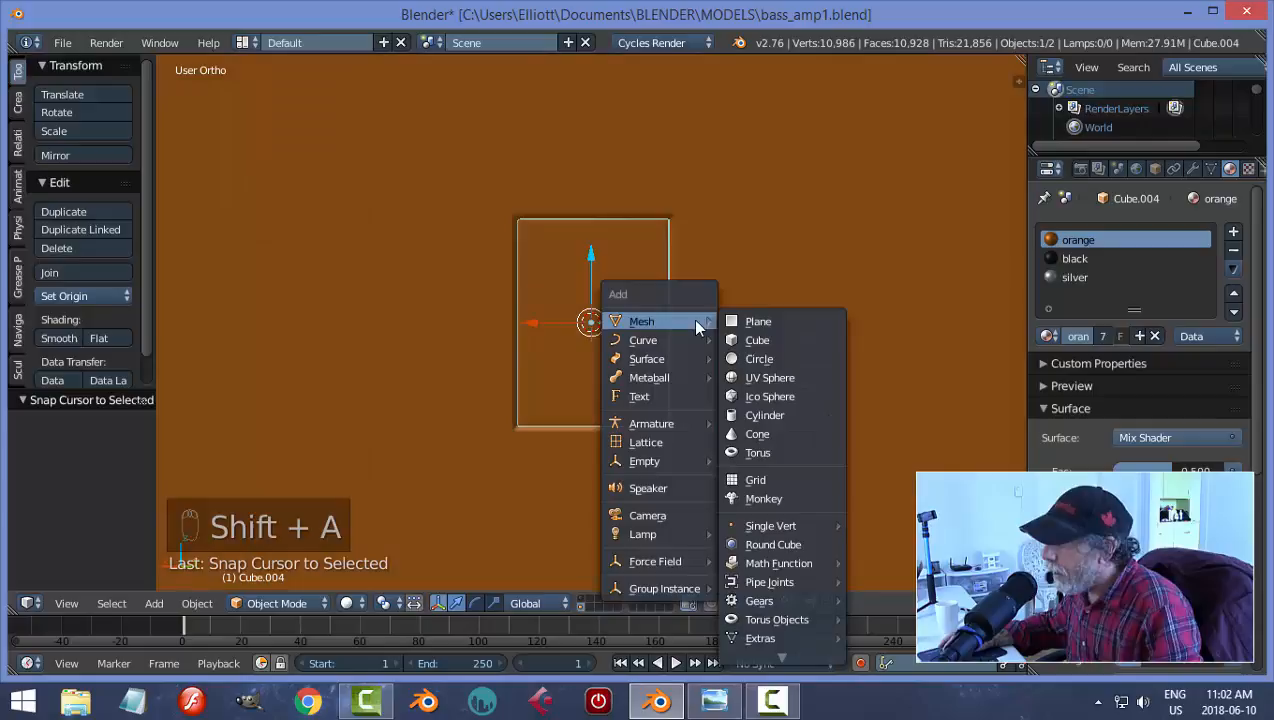
{"action": "left_click", "coordinate": [761, 356]}
{"action": "middle_click_drag", "start_coordinate": [796, 327], "coordinate": [586, 343]}
{"action": "type", "text": "rx90"}
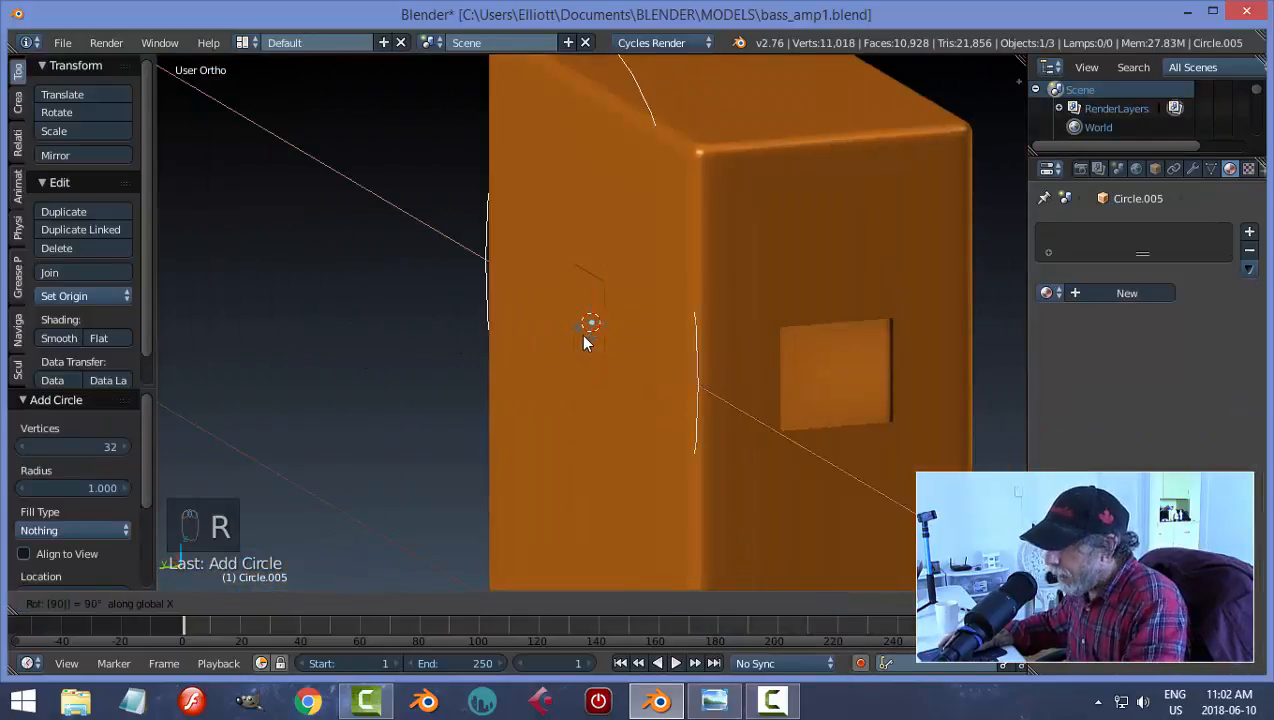
{"action": "key", "text": "Return"}
Step: Move the circle 0.066 along Y off the panel and scale it by -0.040
{"action": "left_click_drag", "start_coordinate": [518, 335], "coordinate": [505, 338]}
{"action": "key", "text": "s"}
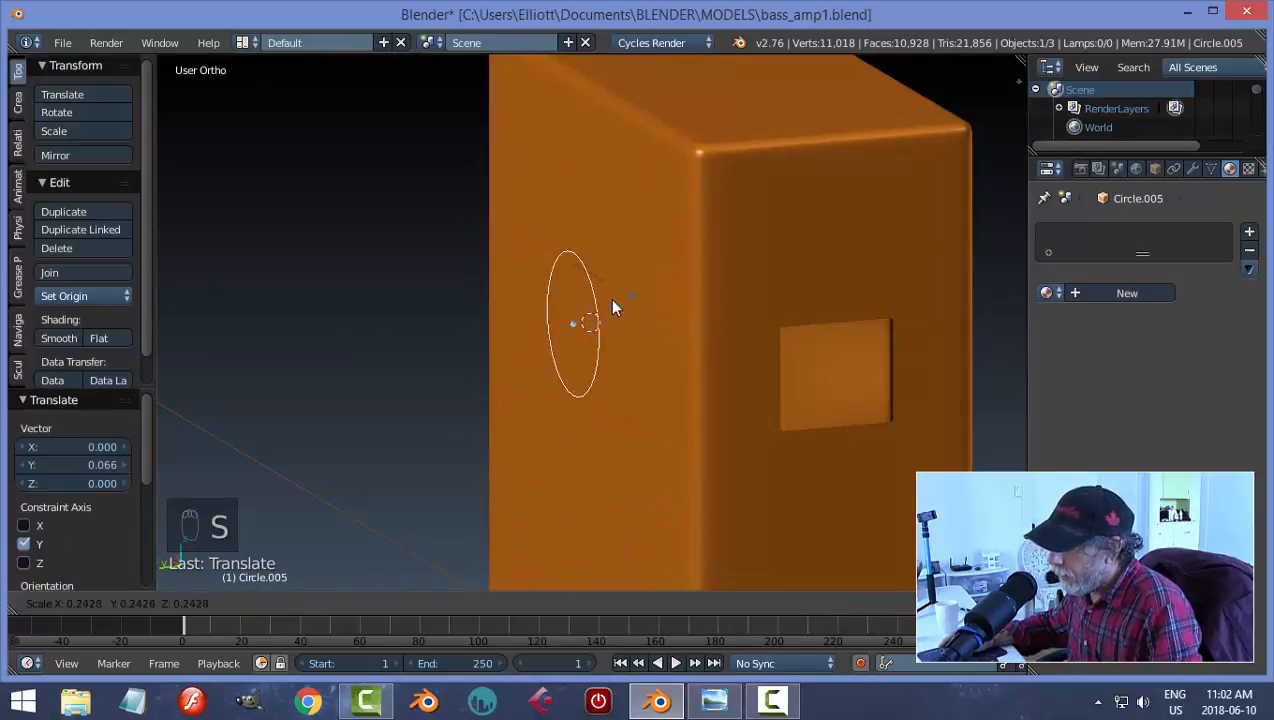
{"action": "left_click", "coordinate": [570, 323]}
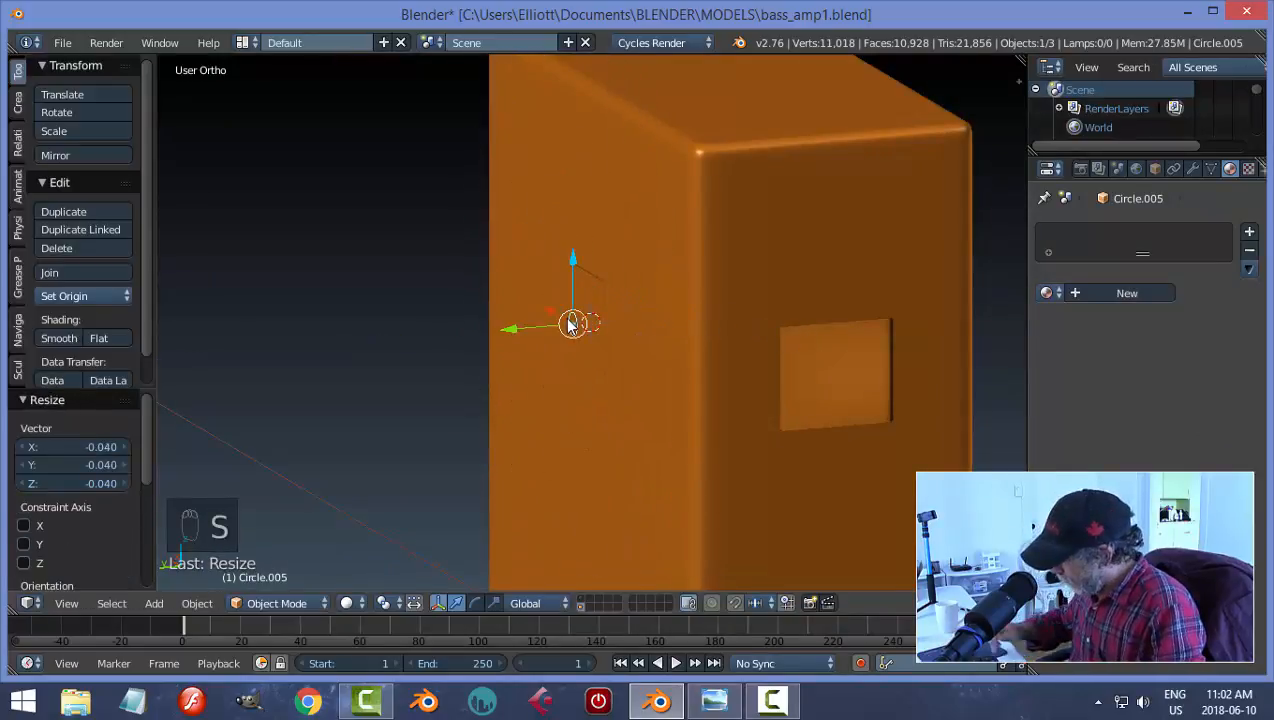
Step: Move the small circle -0.052 along Y to bring it close to the panel's surface
{"action": "key", "text": "KP_Decimal"}
{"action": "scroll", "coordinate": [562, 345], "scroll_direction": "down", "scroll_amount": 4}
{"action": "middle_click_drag", "start_coordinate": [563, 348], "coordinate": [848, 332]}
{"action": "key", "text": "g"}
{"action": "key", "text": "y"}
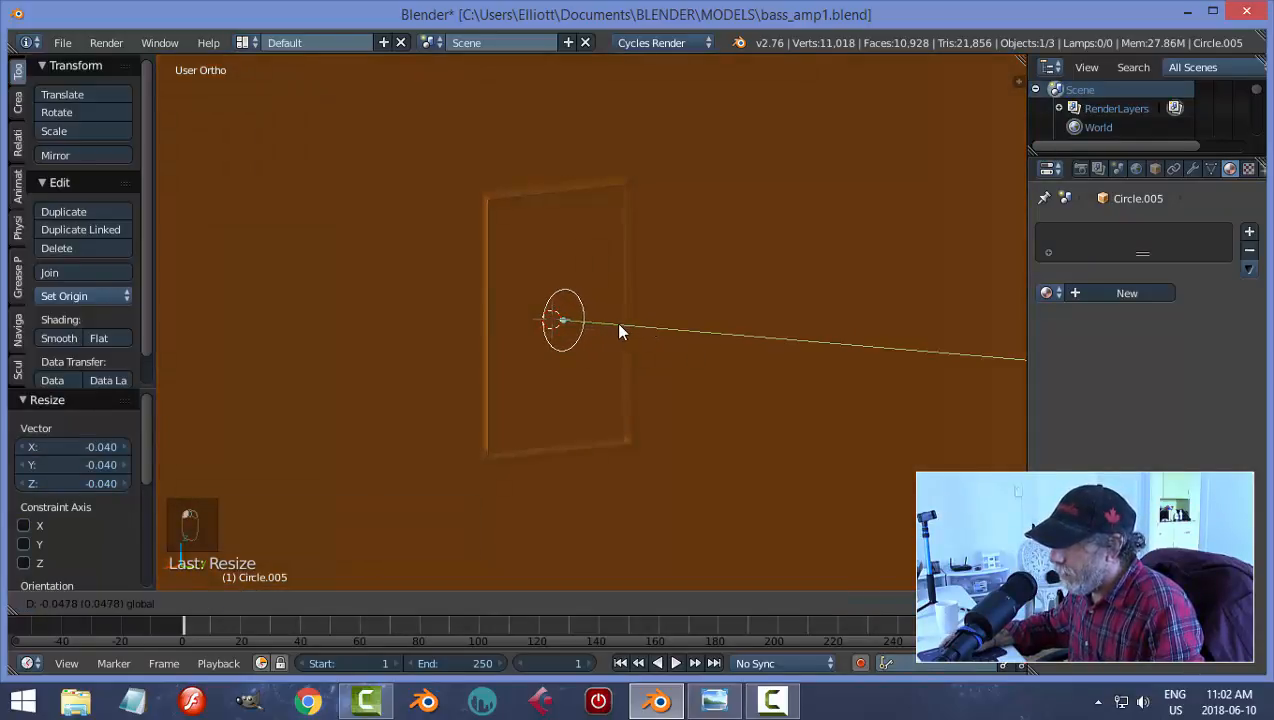
{"action": "left_click", "coordinate": [614, 335]}
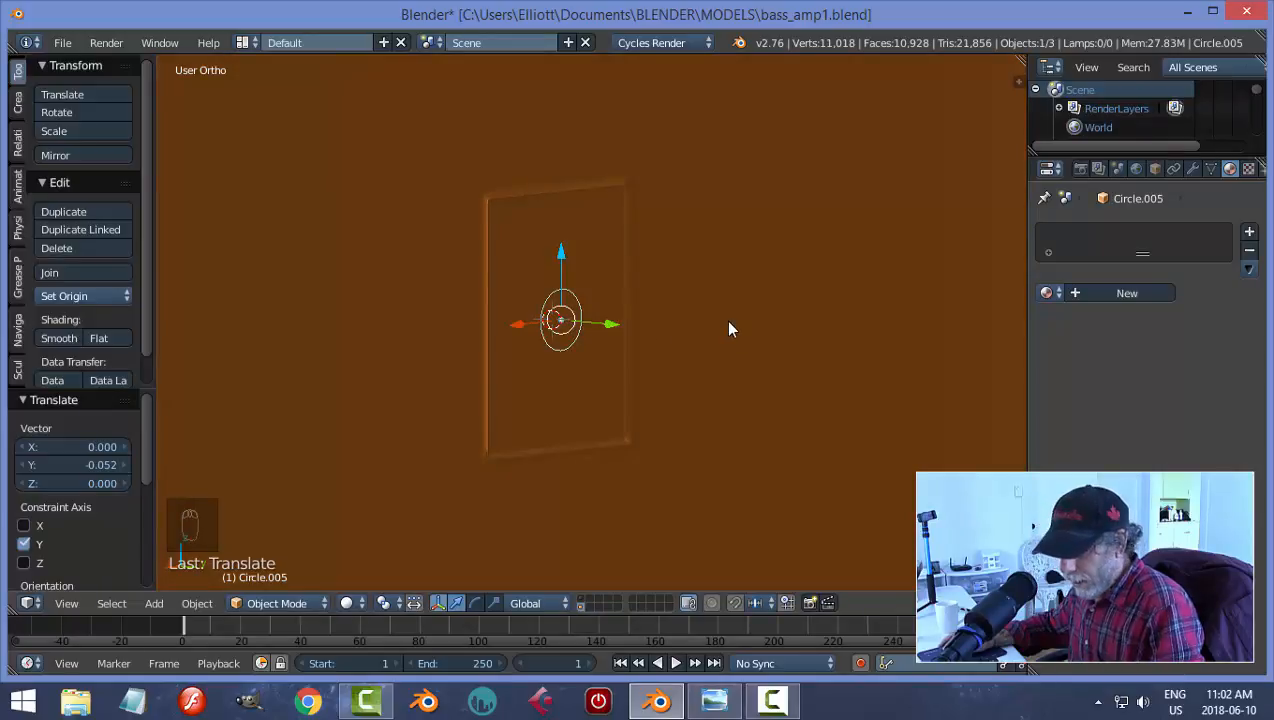
Step: Scale the circle by 0.716 and apply its rotation and scale
{"action": "key", "text": "s"}
{"action": "left_click", "coordinate": [679, 336]}
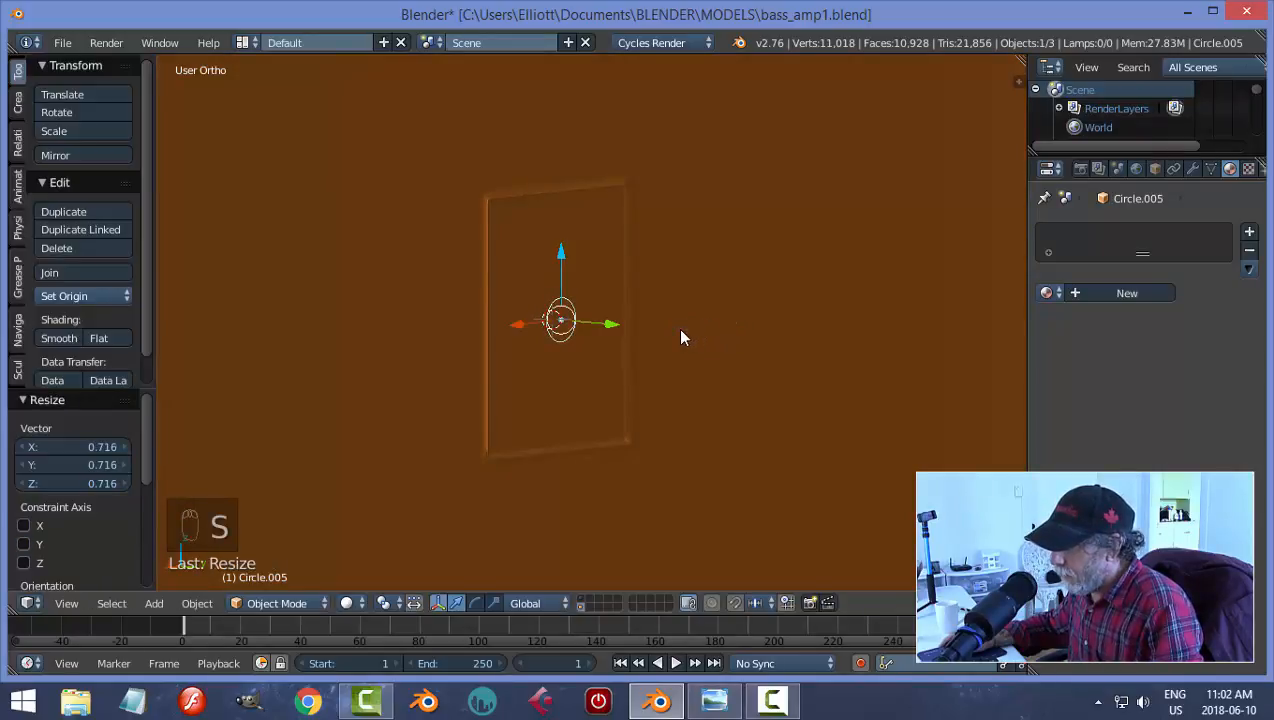
{"action": "mouse_move", "coordinate": [679, 336]}
{"action": "middle_mouse_down"}
{"action": "mouse_move", "coordinate": [642, 311]}
{"action": "mouse_move", "coordinate": [733, 319]}
{"action": "mouse_move", "coordinate": [697, 344]}
{"action": "mouse_move", "coordinate": [637, 355]}
{"action": "mouse_move", "coordinate": [677, 350]}
{"action": "middle_mouse_up"}
{"action": "key", "text": "ctrl+a"}
{"action": "left_click", "coordinate": [733, 314]}
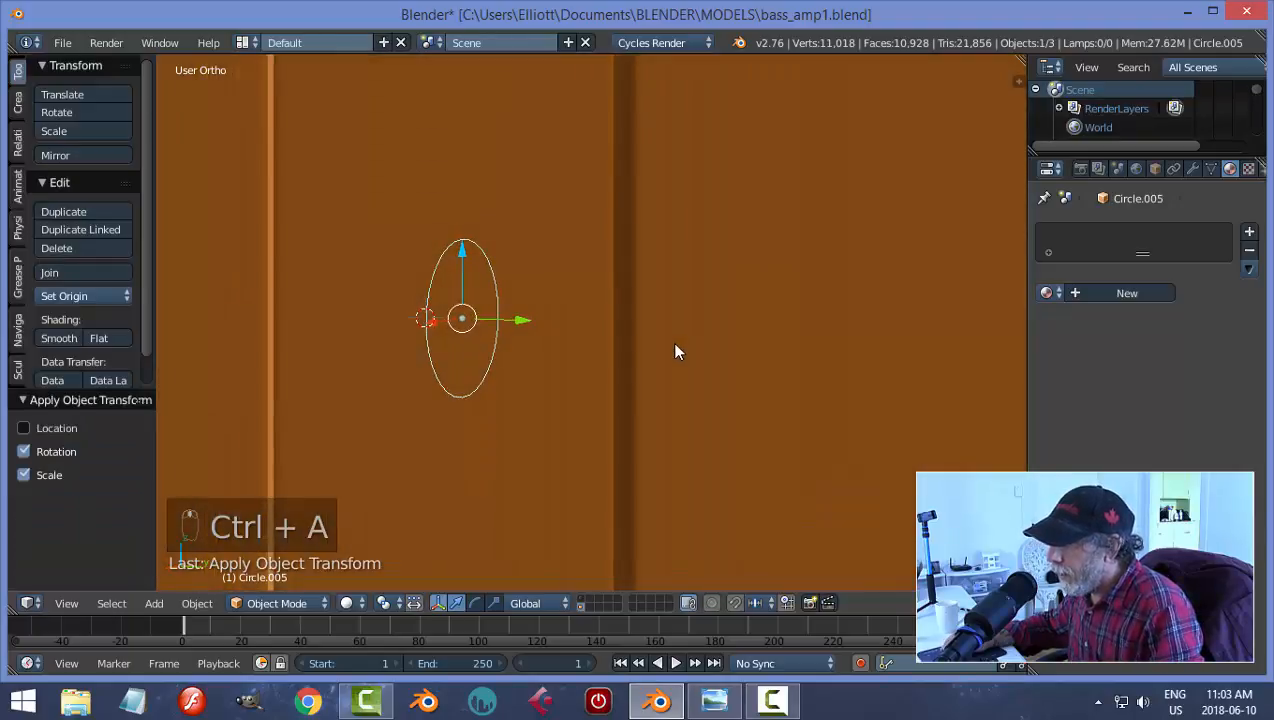
Step: Fill the circle with a face and extrude it 0.005 along Y into a thin disc
{"action": "key", "text": "Tab"}
{"action": "key", "text": "f"}
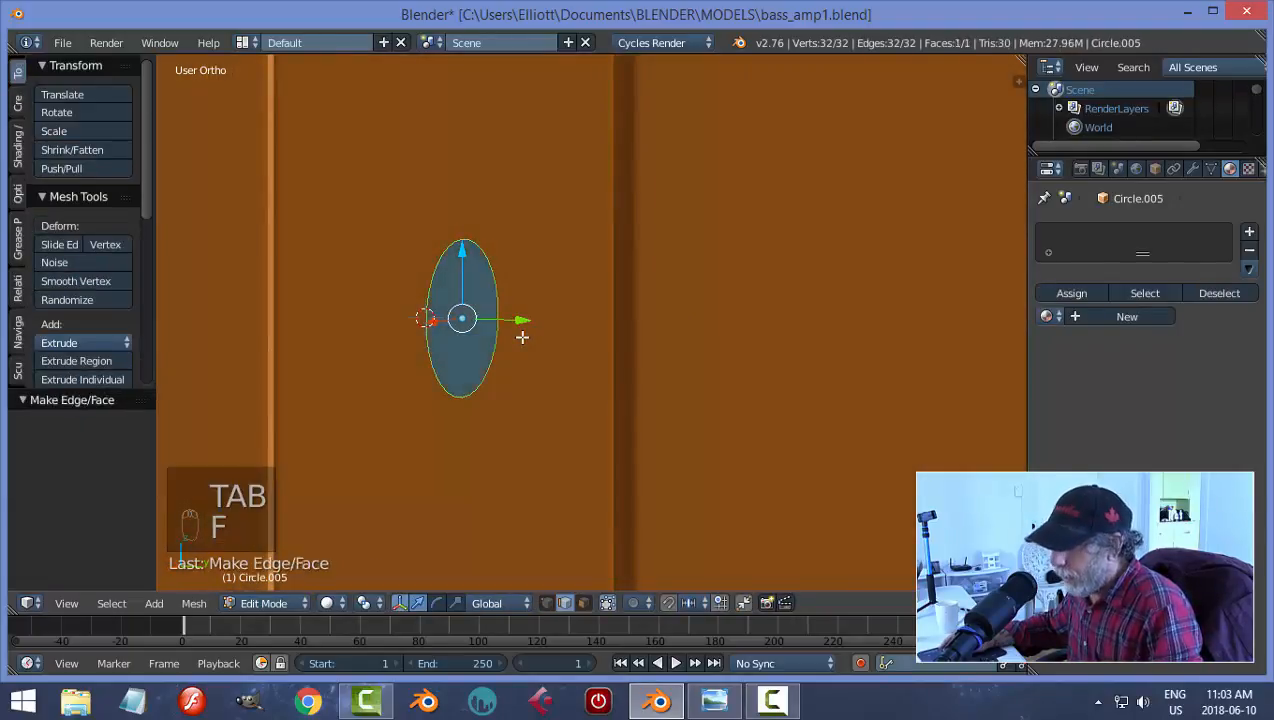
{"action": "middle_click_drag", "start_coordinate": [520, 338], "coordinate": [557, 353]}
{"action": "key", "text": "e"}
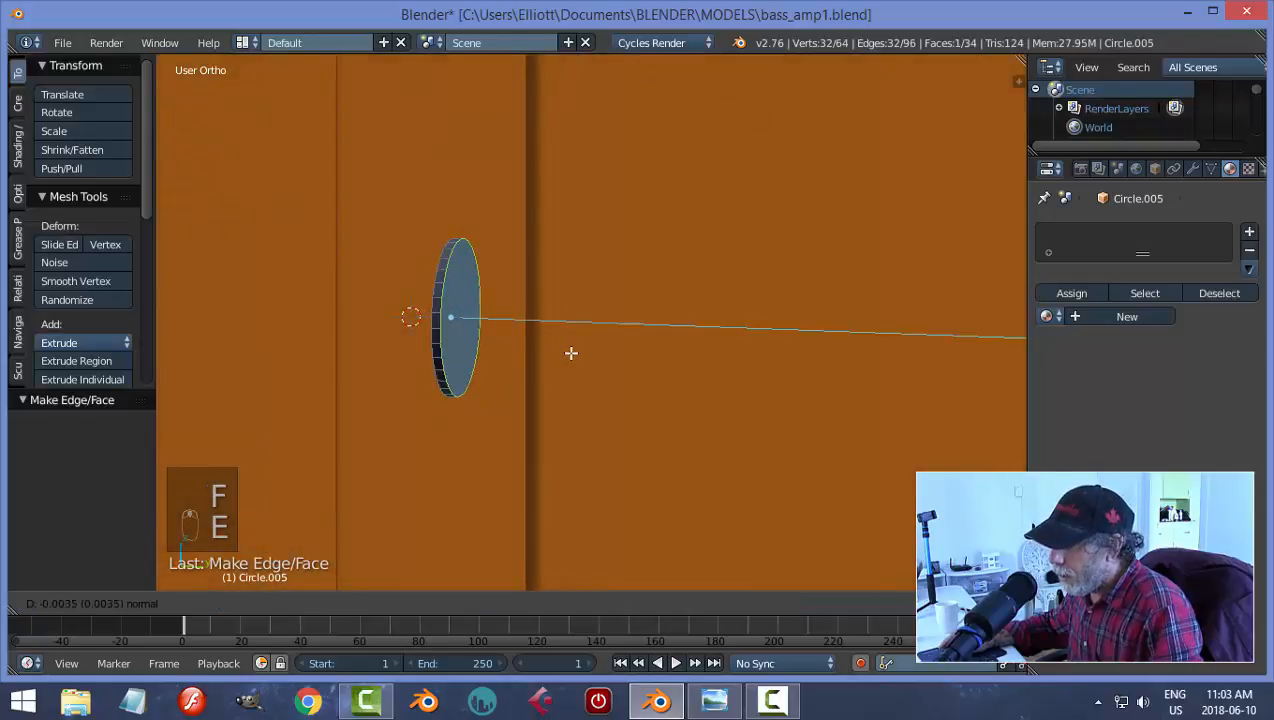
{"action": "left_click", "coordinate": [575, 358]}
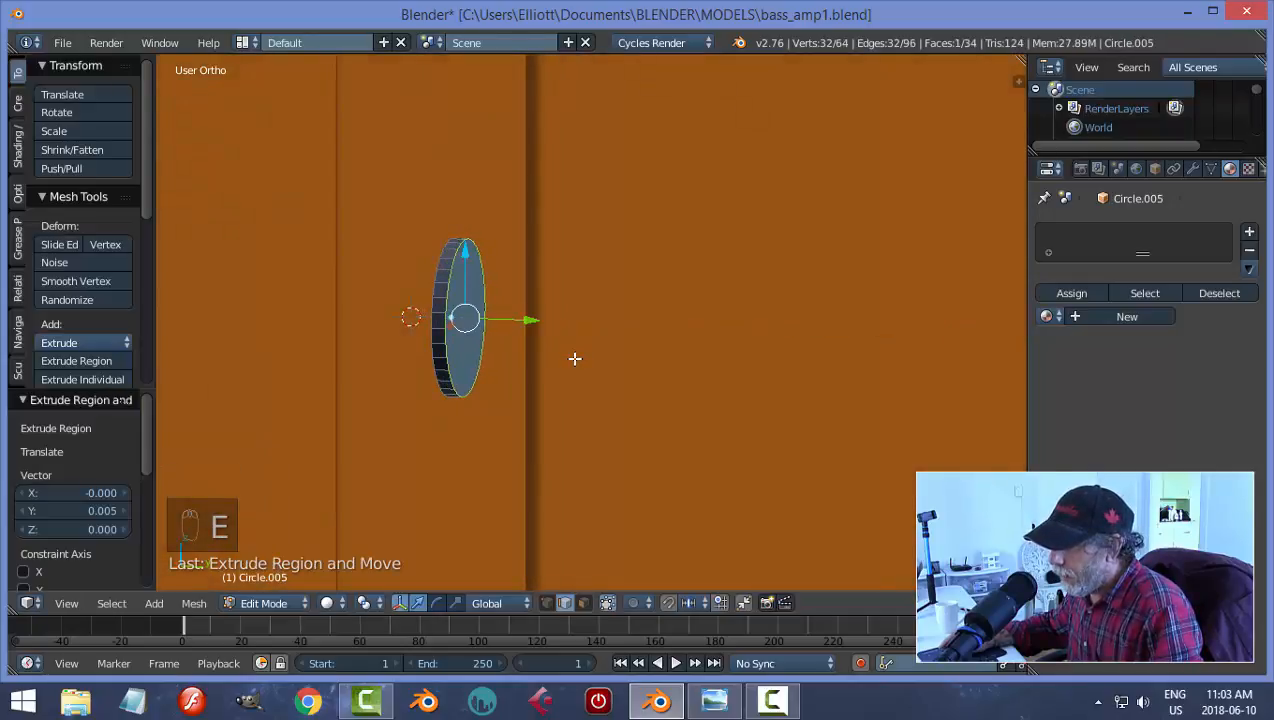
Step: Select the disc's whole mesh and recalculate its normals to point outward
{"action": "key", "text": "a"}
{"action": "key", "text": "a"}
{"action": "key", "text": "a"}
{"action": "key", "text": "ctrl+n"}
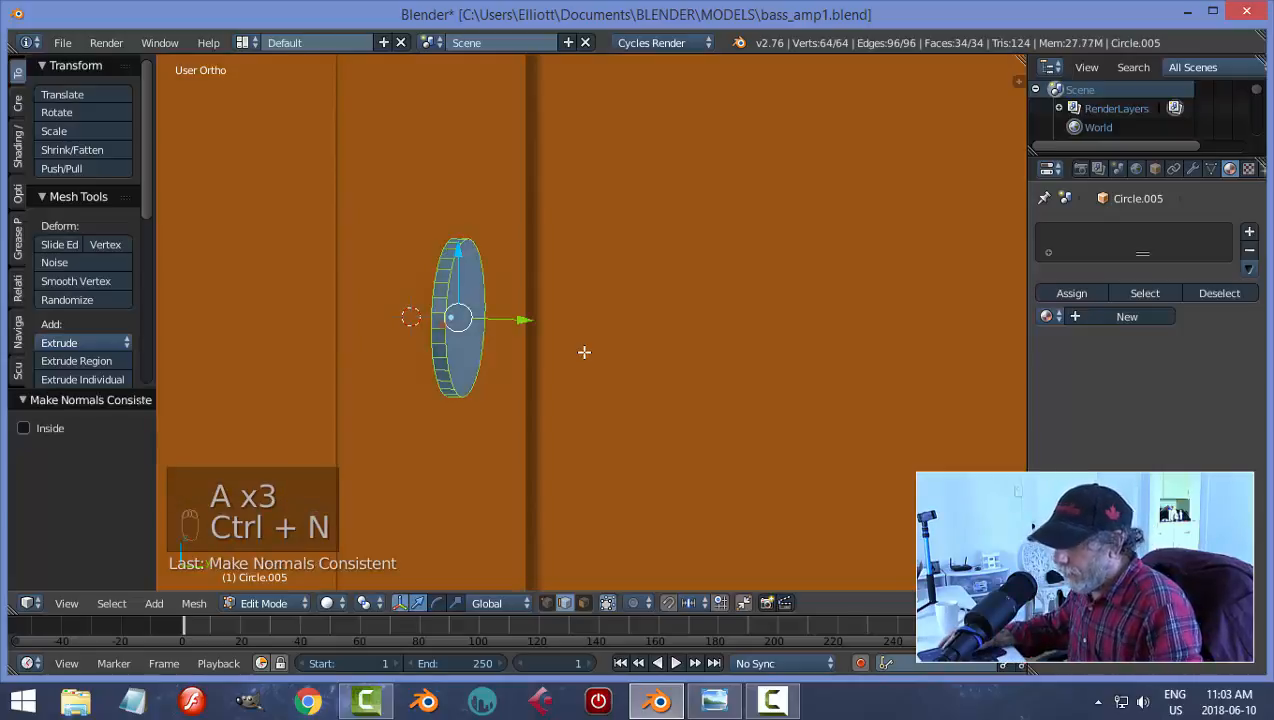
Step: Inset the disc's outer face by 0.0104 and extrude the inner face 0.014 outward along Y
{"action": "key", "text": "a"}
{"action": "key", "text": "ctrl+Tab"}
{"action": "left_click", "coordinate": [577, 353]}
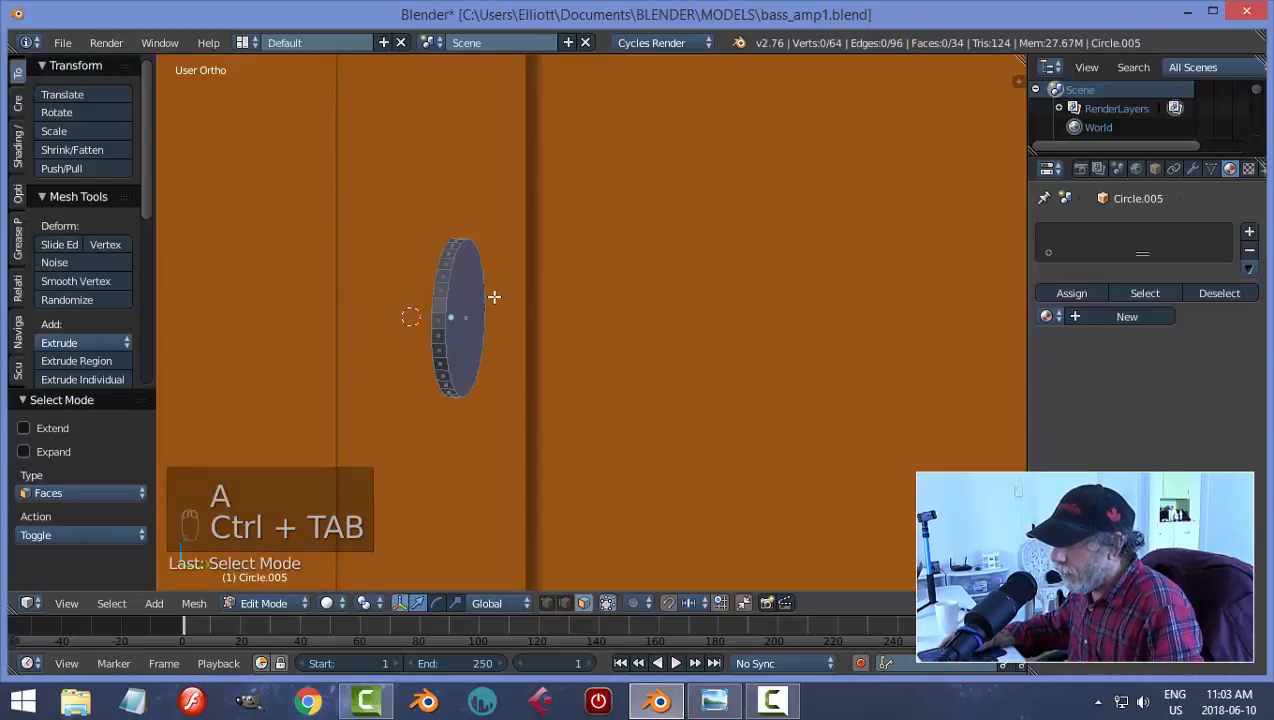
{"action": "right_click", "coordinate": [476, 297]}
{"action": "key", "text": "i"}
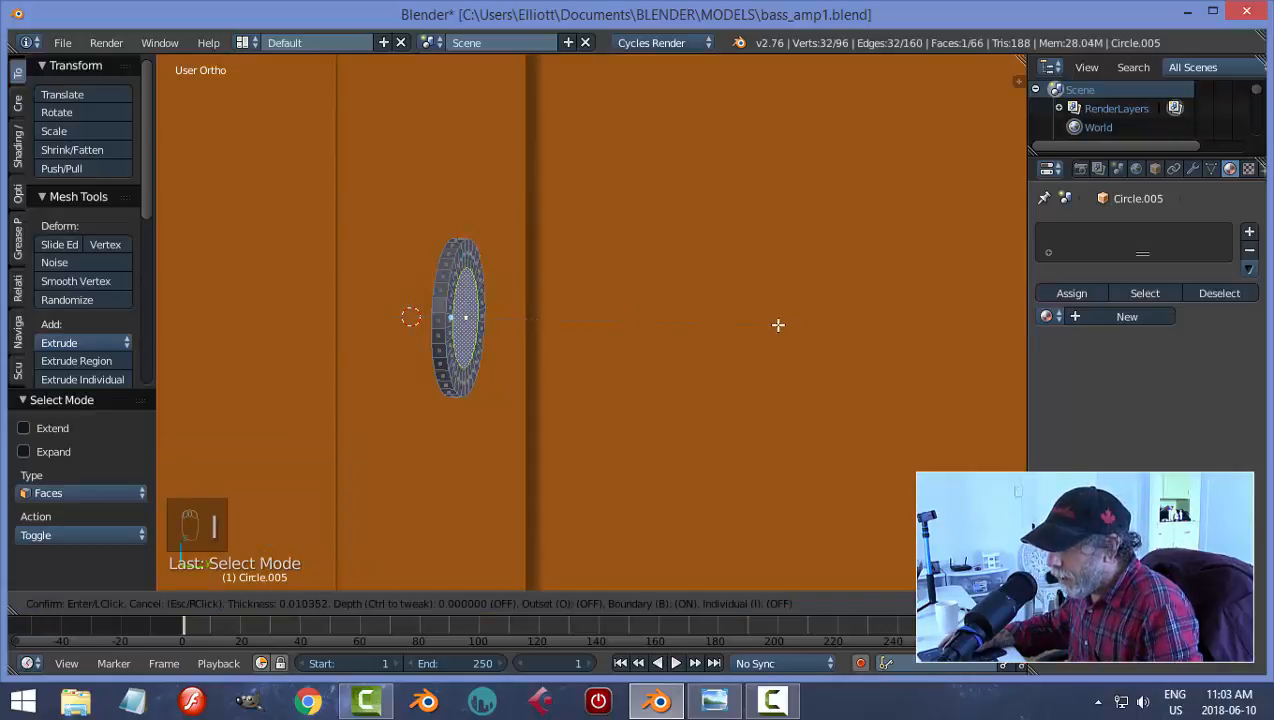
{"action": "left_click", "coordinate": [778, 325]}
{"action": "key", "text": "e"}
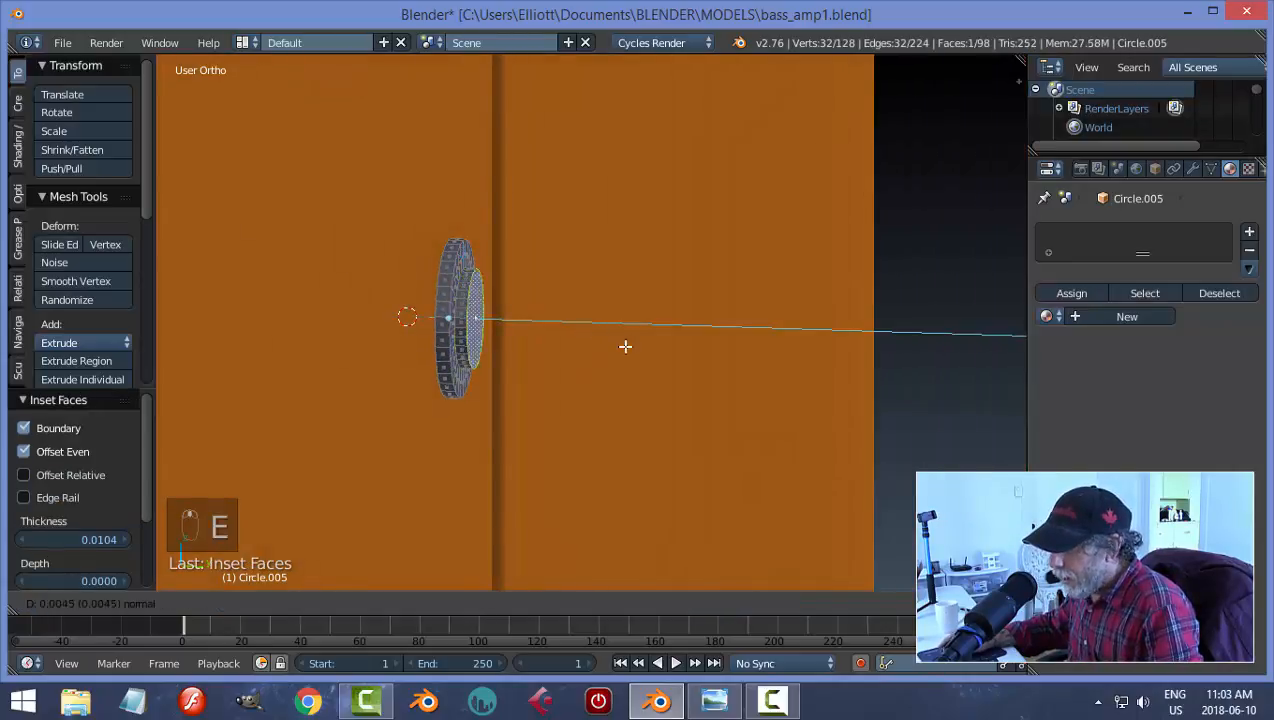
{"action": "left_click", "coordinate": [635, 347]}
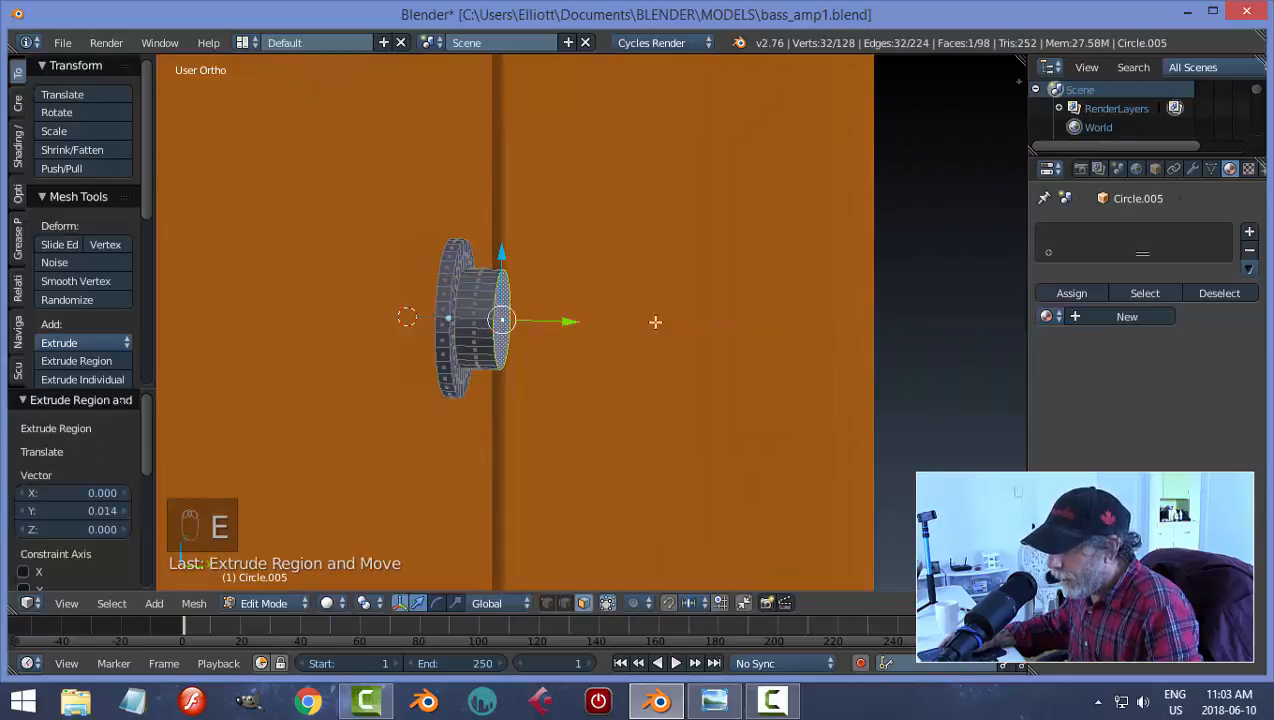
Step: Inset the protruding end face by 0.0040 and extrude it -0.004 along Y into a shallow recess
{"action": "middle_click_drag", "start_coordinate": [653, 321], "coordinate": [637, 306]}
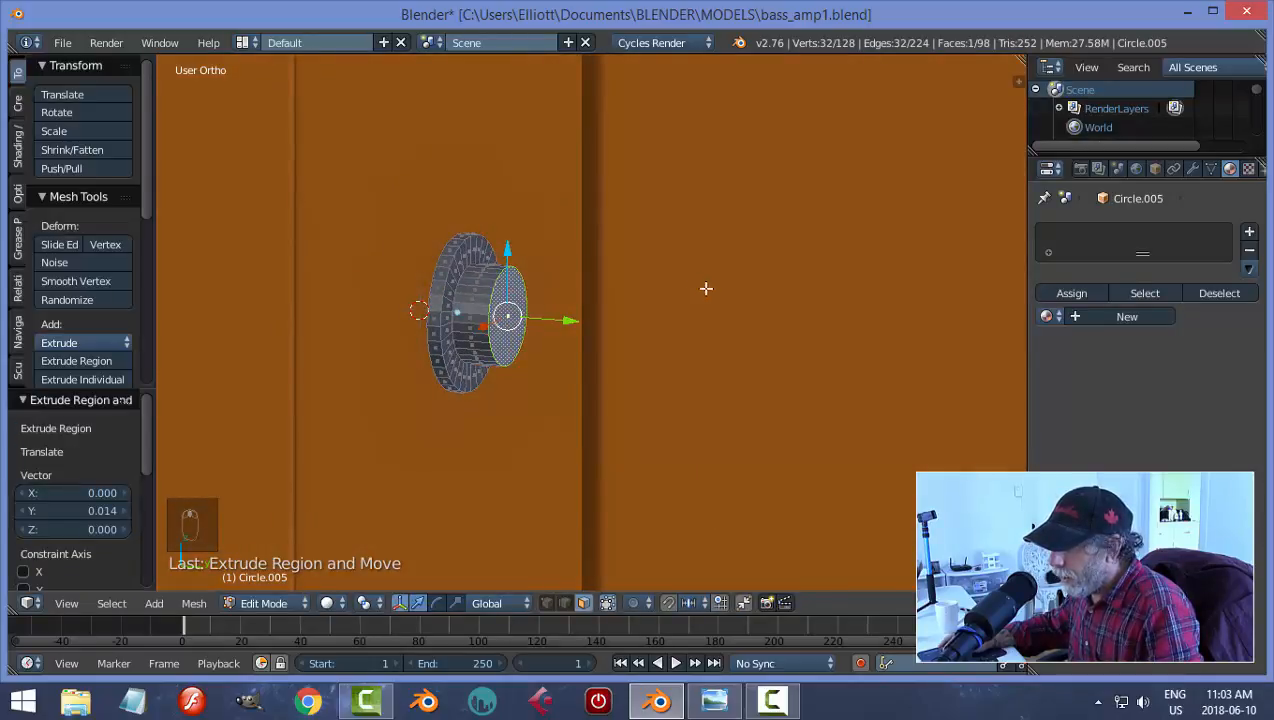
{"action": "key", "text": "i"}
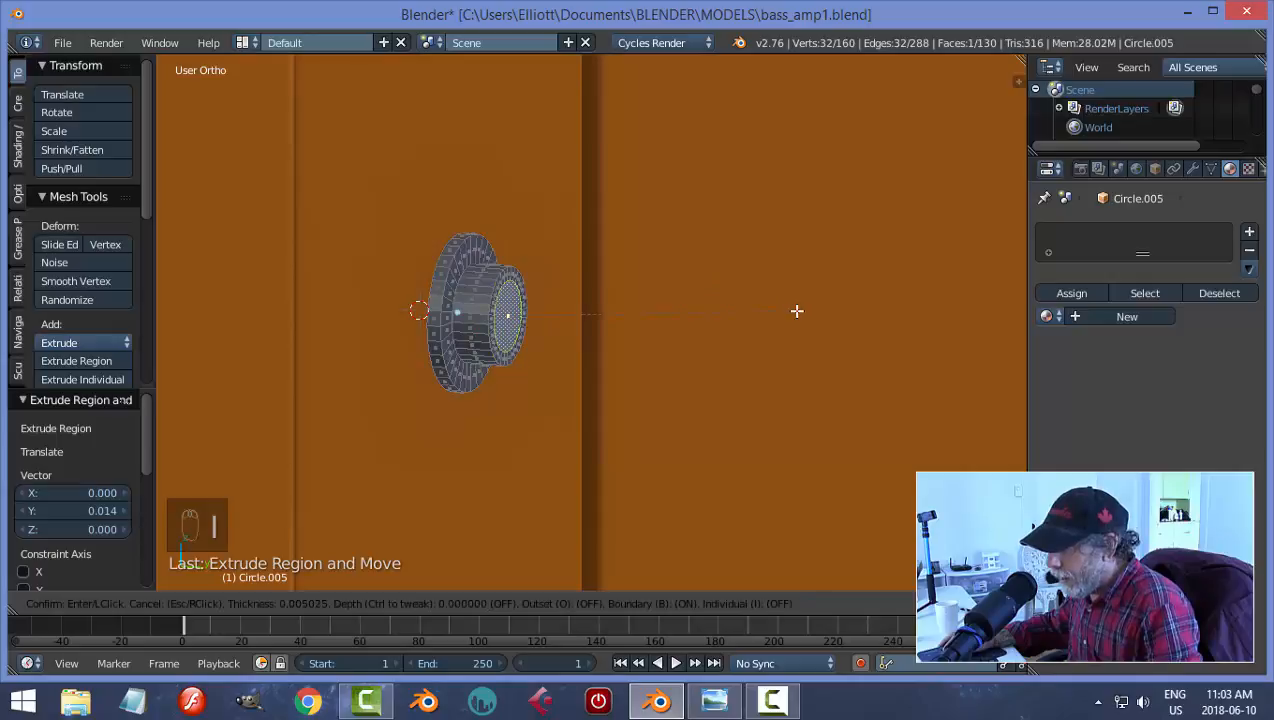
{"action": "left_click", "coordinate": [800, 313]}
{"action": "key", "text": "e"}
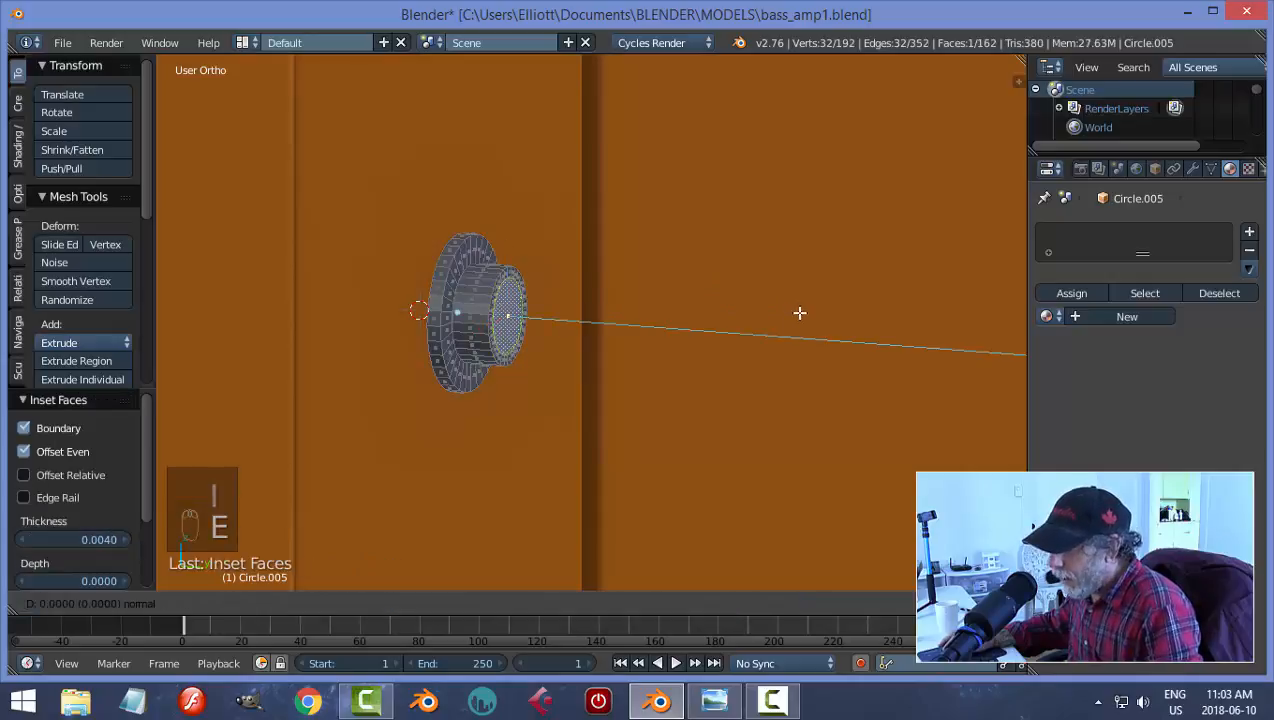
{"action": "left_click", "coordinate": [788, 310]}
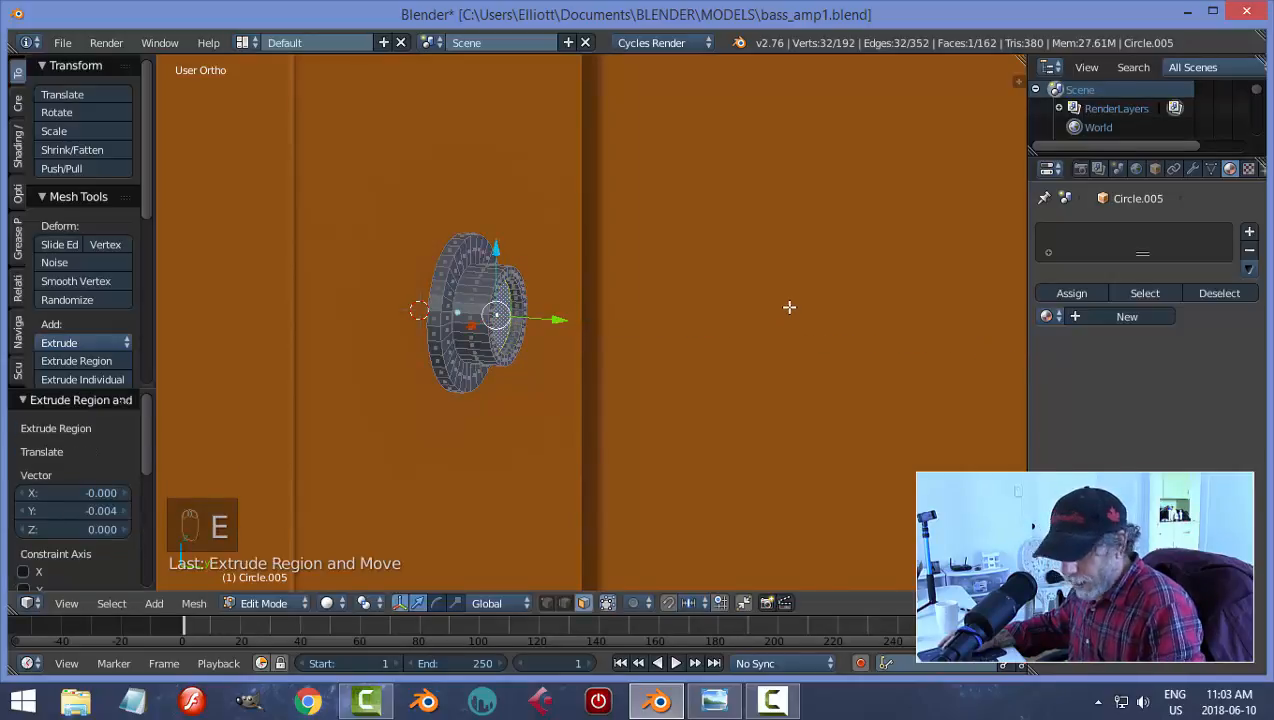
Step: Bevel the flange's outer edge loop and the collar rim's outer and inner loops by about 0.0009 with three segments
{"action": "key", "text": "a"}
{"action": "key", "text": "ctrl+Tab"}
{"action": "left_click", "coordinate": [755, 289]}
{"action": "scroll", "coordinate": [473, 307], "scroll_direction": "up", "scroll_amount": 3}
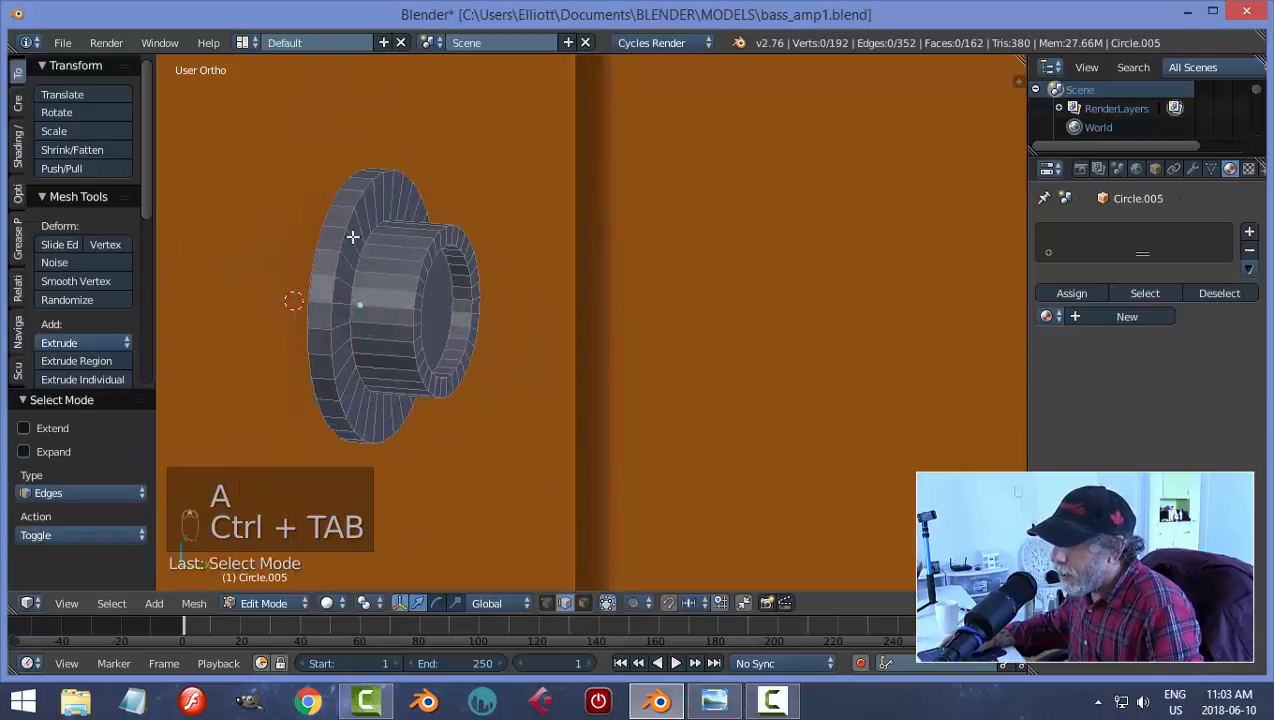
{"action": "right_click", "coordinate": [372, 206], "text": "alt"}
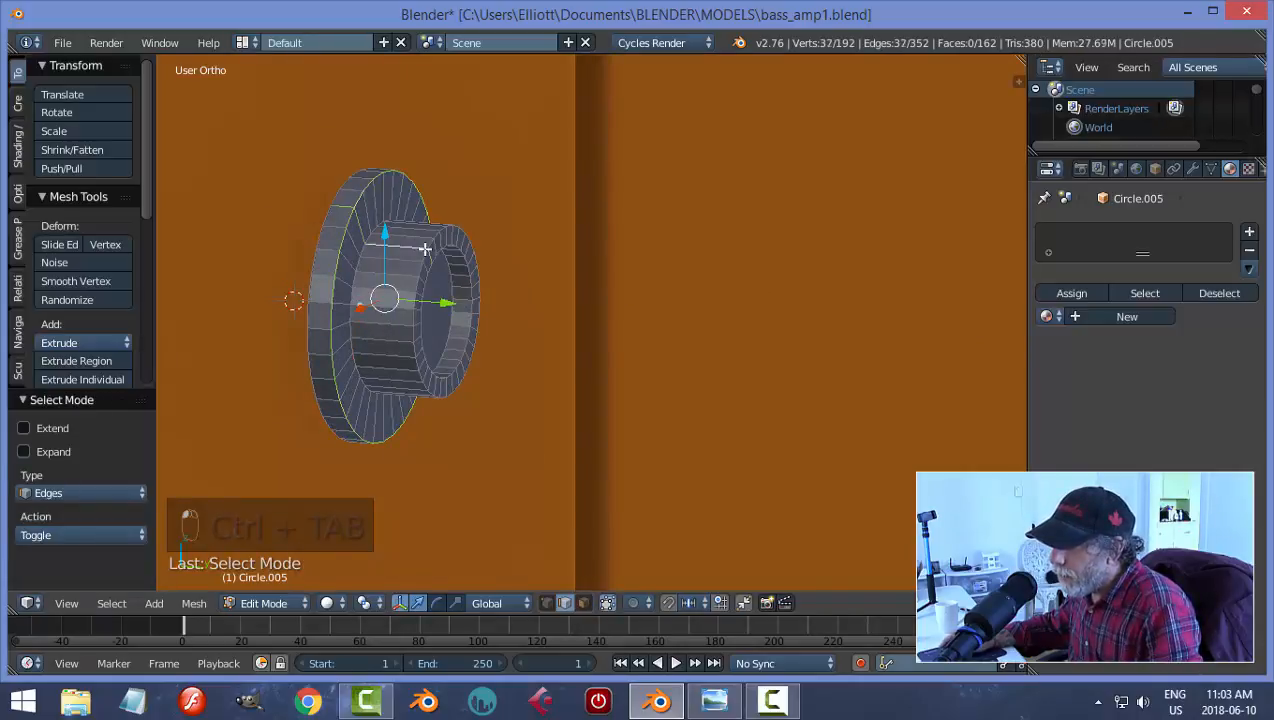
{"action": "key", "text": "ctrl+z"}
{"action": "middle_click_drag", "start_coordinate": [486, 256], "coordinate": [453, 271]}
{"action": "scroll", "coordinate": [453, 271], "scroll_direction": "up", "scroll_amount": 3}
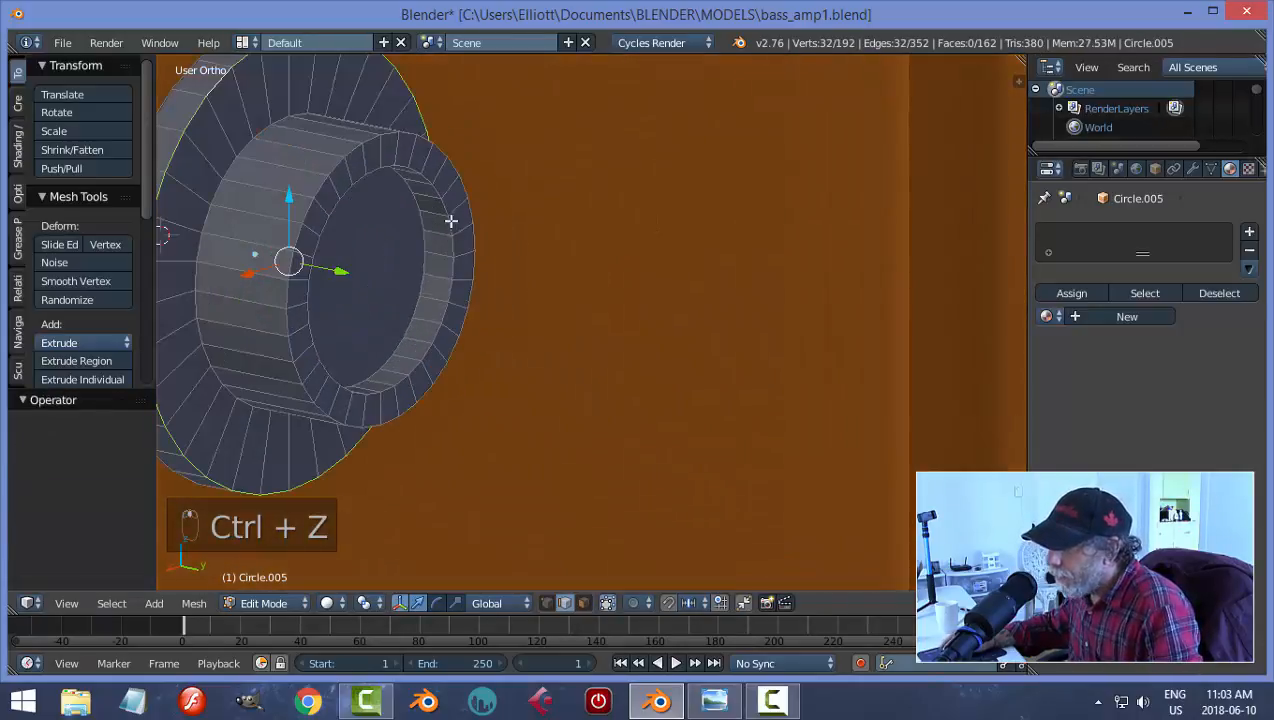
{"action": "right_click", "coordinate": [367, 171], "text": "alt+shift"}
{"action": "right_click", "coordinate": [360, 176], "text": "alt+shift"}
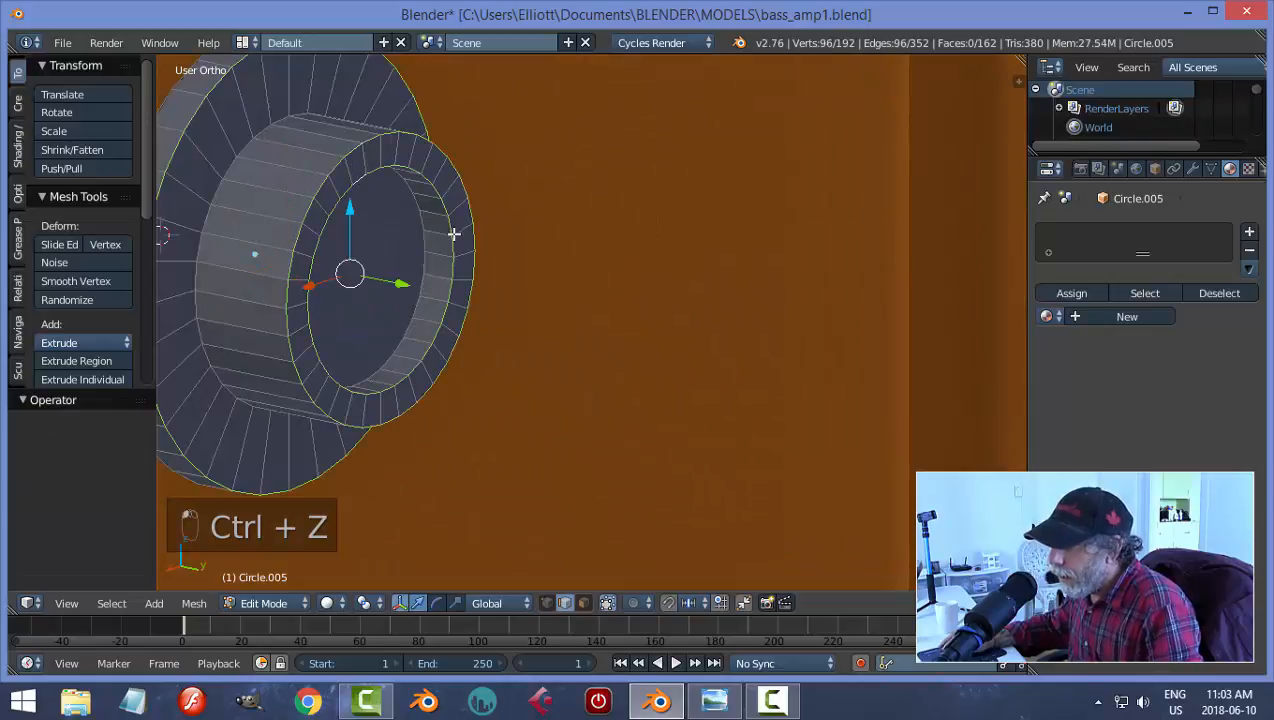
{"action": "middle_click_drag", "start_coordinate": [452, 233], "coordinate": [683, 236], "text": "shift"}
{"action": "key", "text": "ctrl+b"}
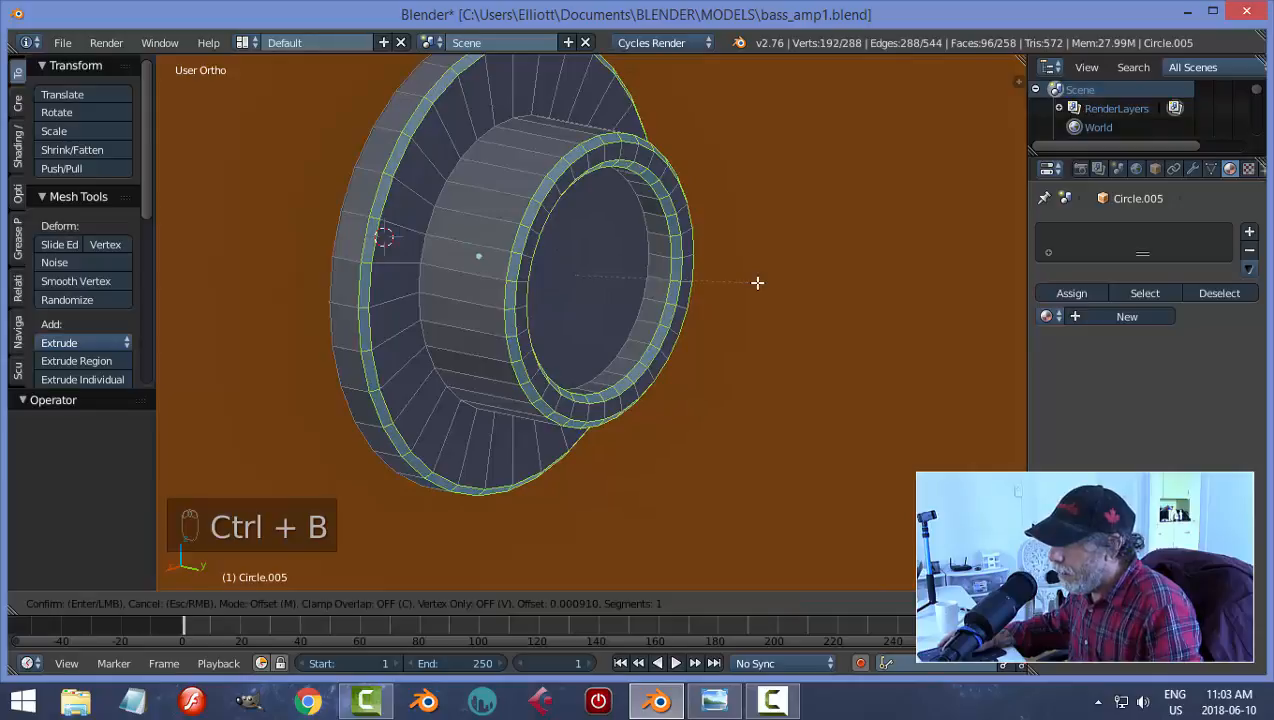
{"action": "scroll", "coordinate": [757, 283], "scroll_direction": "up", "scroll_amount": 2}
{"action": "left_click", "coordinate": [757, 283]}
{"action": "key", "text": "a"}
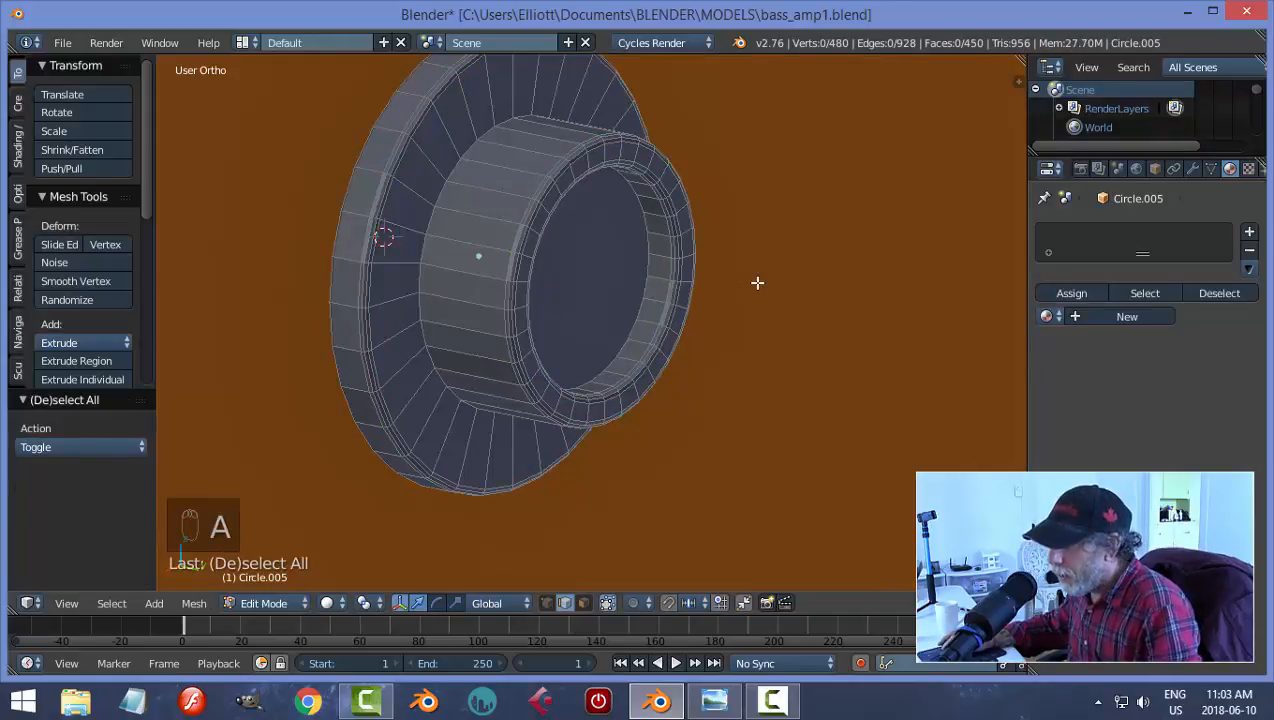
Step: Return to Object Mode and move the collar outward along Y in two moves, the second 0.016, until it clears the cabinet
{"action": "key", "text": "Tab"}
{"action": "scroll", "coordinate": [738, 279], "scroll_direction": "down", "scroll_amount": 3}
{"action": "middle_click_drag", "start_coordinate": [712, 309], "coordinate": [565, 308]}
{"action": "left_click_drag", "start_coordinate": [565, 308], "coordinate": [733, 318]}
{"action": "middle_click_drag", "start_coordinate": [717, 325], "coordinate": [709, 325]}
{"action": "left_click_drag", "start_coordinate": [773, 303], "coordinate": [825, 303]}
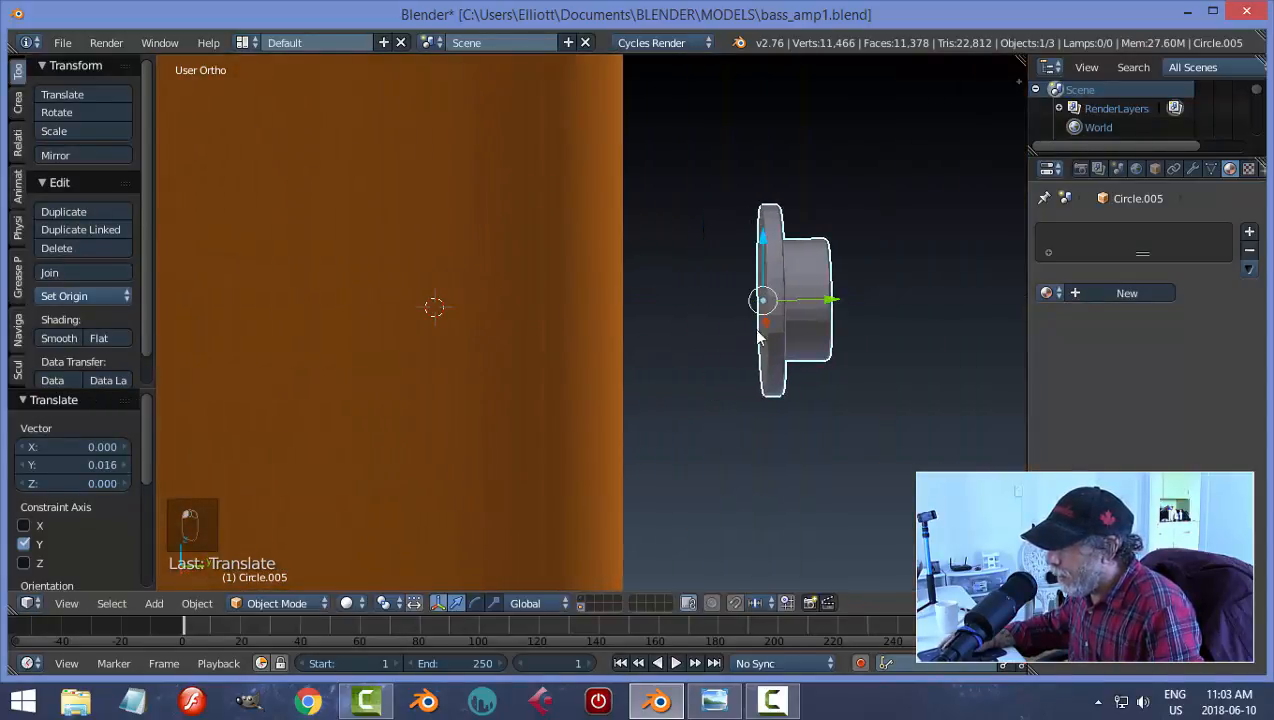
Step: Delete the flange's hidden back face in face select mode and return to Object Mode
{"action": "middle_click_drag", "start_coordinate": [757, 333], "coordinate": [763, 335]}
{"action": "key", "text": "Tab"}
{"action": "left_click", "coordinate": [929, 324]}
{"action": "key", "text": "ctrl+Tab"}
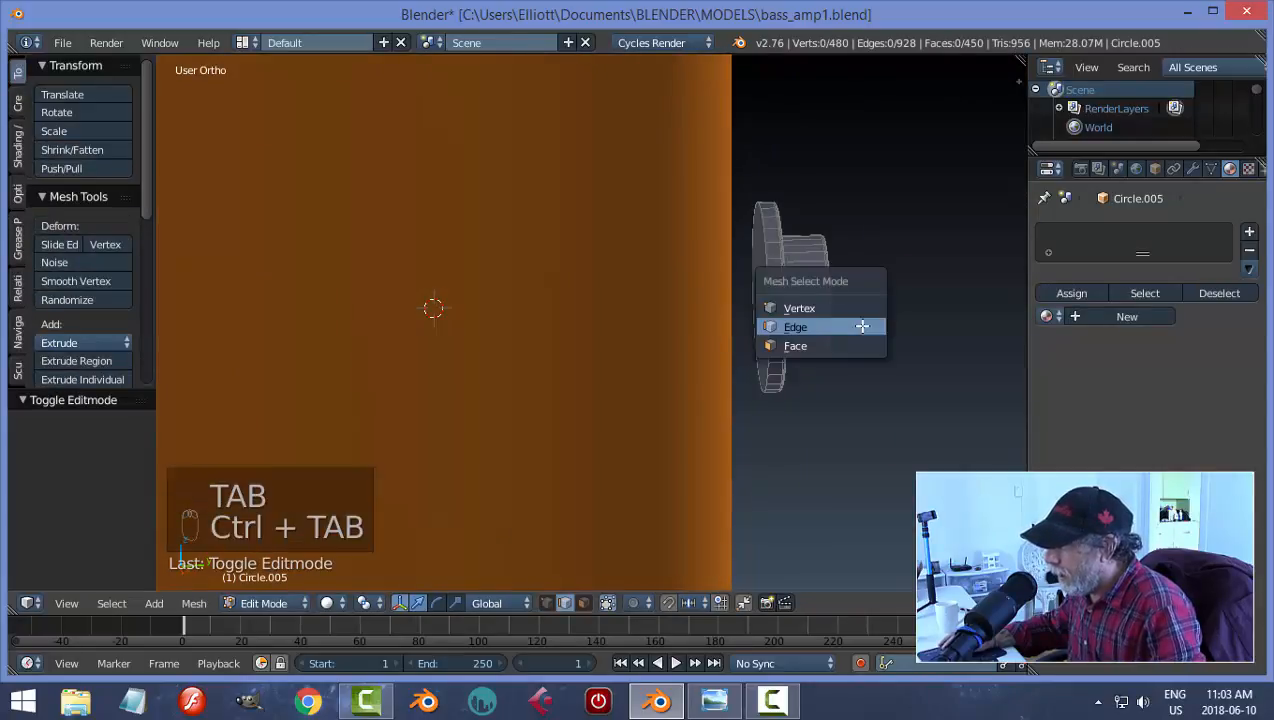
{"action": "left_click", "coordinate": [853, 344]}
{"action": "right_click", "coordinate": [758, 262]}
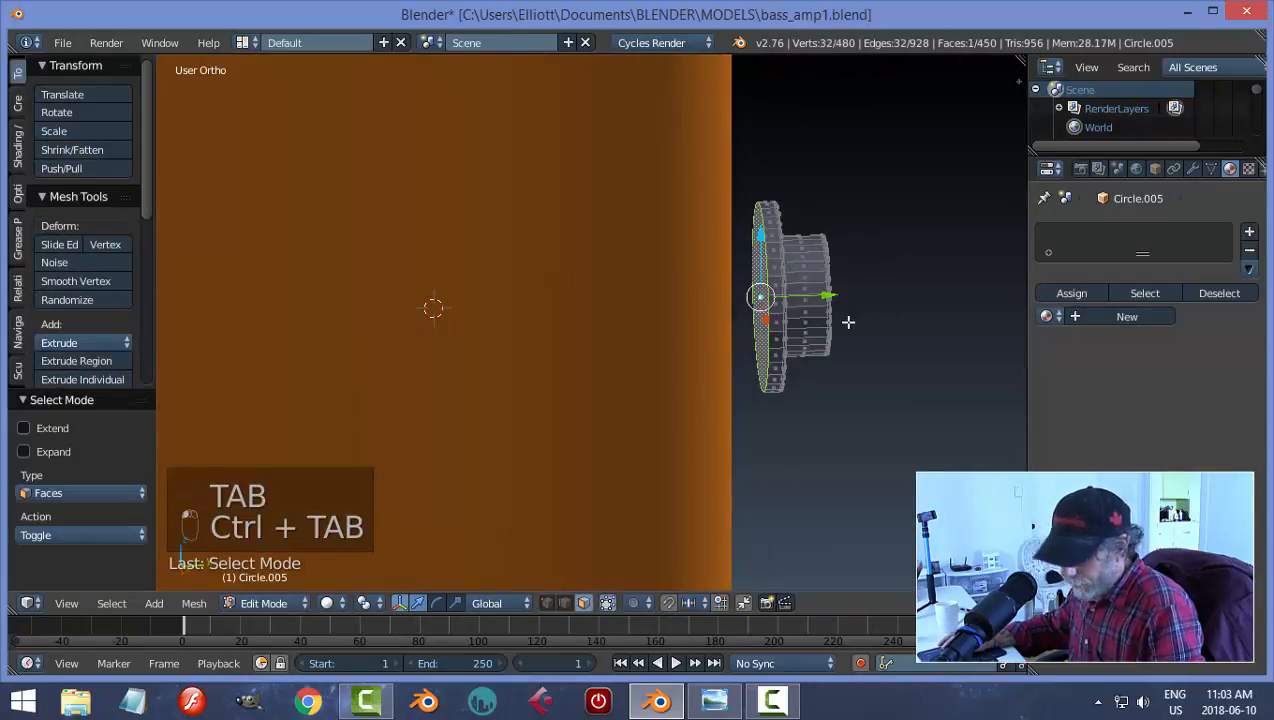
{"action": "key", "text": "x"}
{"action": "left_click", "coordinate": [825, 364]}
{"action": "key", "text": "Tab"}
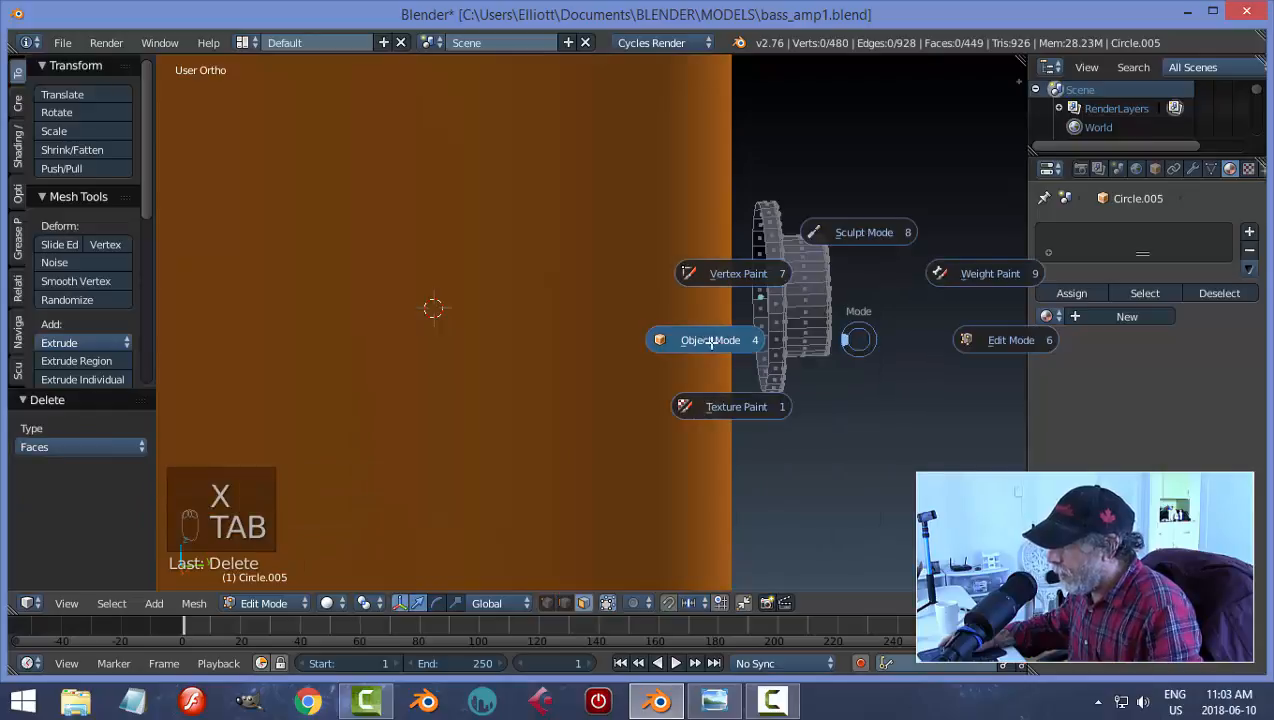
{"action": "left_click", "coordinate": [711, 342]}
Step: Move the collar -0.090 along Y back against the recessed panel
{"action": "scroll", "coordinate": [782, 314], "scroll_direction": "down", "scroll_amount": 2}
{"action": "middle_click_drag", "start_coordinate": [781, 315], "coordinate": [759, 322]}
{"action": "left_click_drag", "start_coordinate": [783, 312], "coordinate": [575, 349]}
{"action": "middle_click_drag", "start_coordinate": [640, 322], "coordinate": [475, 315]}
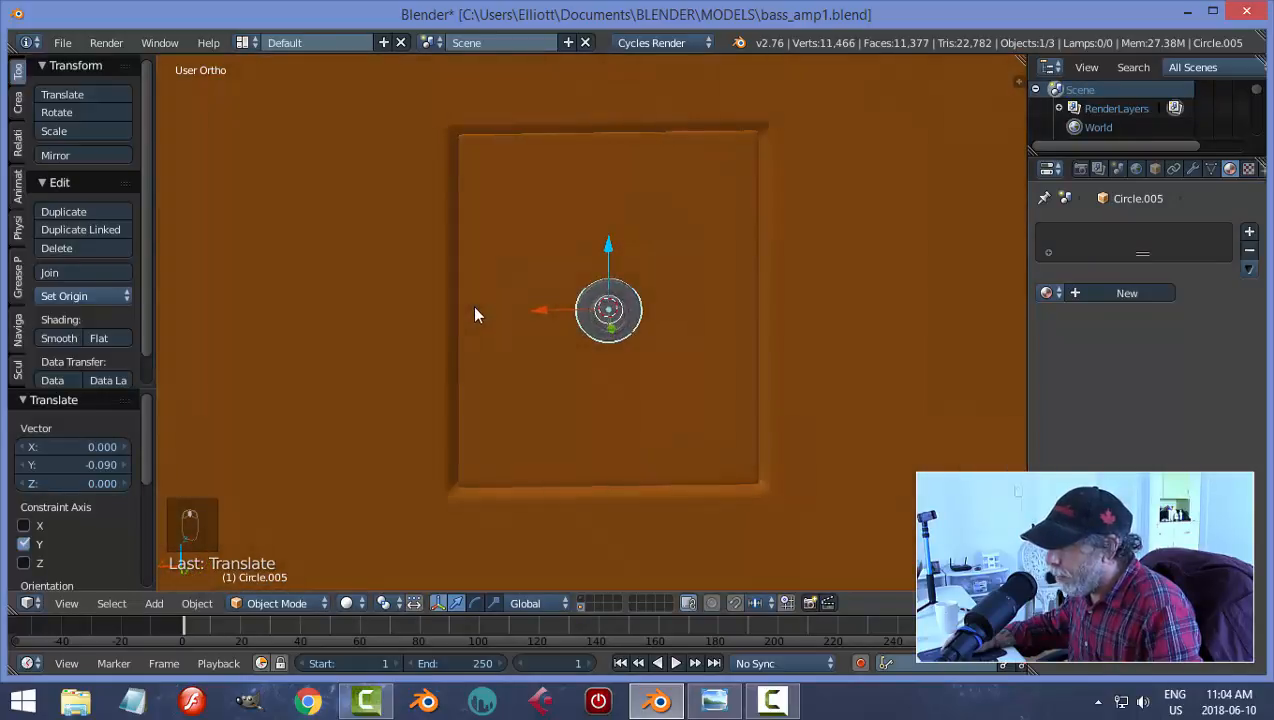
{"action": "mouse_move", "coordinate": [648, 343]}
{"action": "middle_mouse_down"}
{"action": "mouse_move", "coordinate": [566, 327]}
{"action": "mouse_move", "coordinate": [555, 288]}
{"action": "middle_mouse_up"}
Step: Snap the 3D cursor to the collar and add a mesh cylinder there with 6 vertices
{"action": "key", "text": "shift+s"}
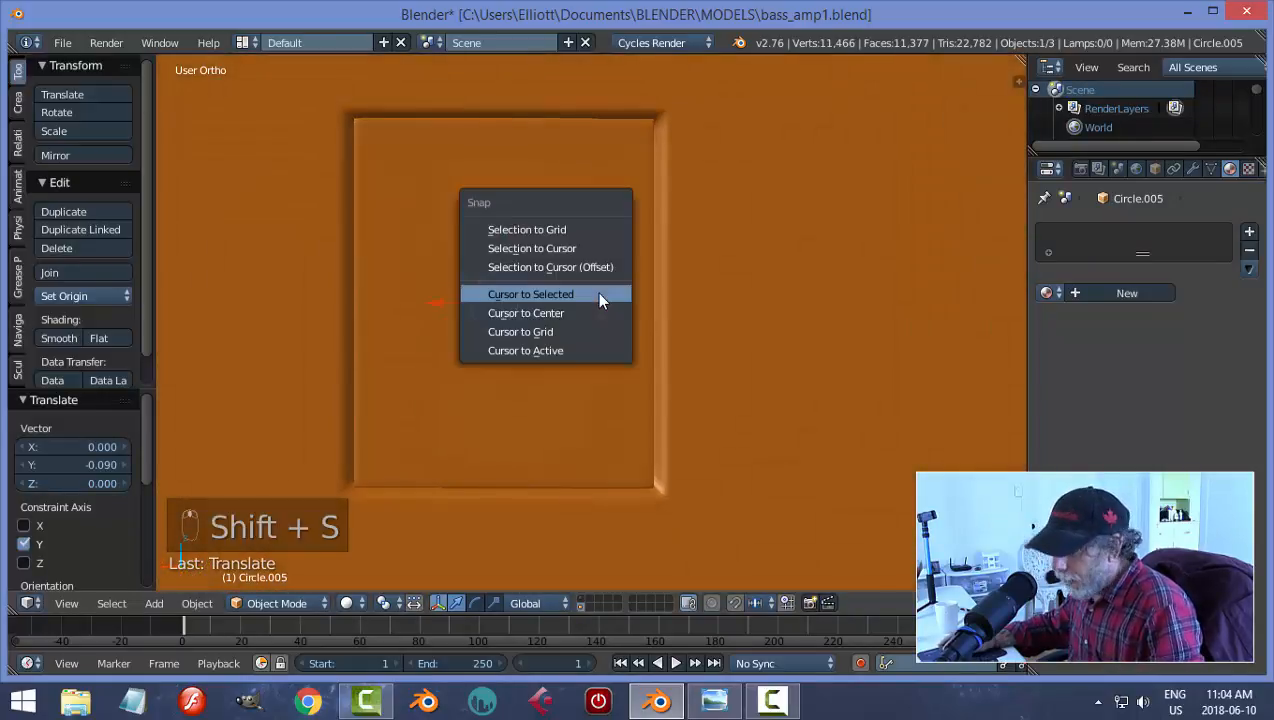
{"action": "left_click", "coordinate": [599, 294]}
{"action": "scroll", "coordinate": [598, 329], "scroll_direction": "up", "scroll_amount": 4}
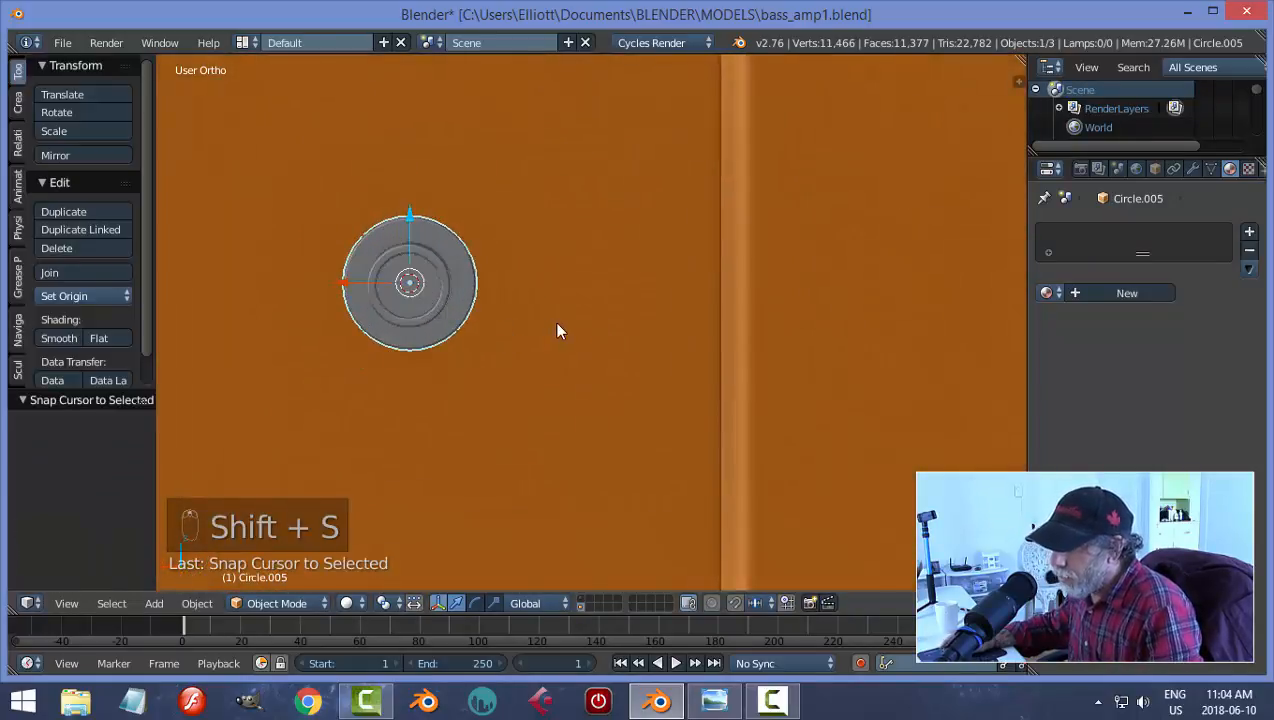
{"action": "key", "text": "shift+a"}
{"action": "mouse_move", "coordinate": [555, 321]}
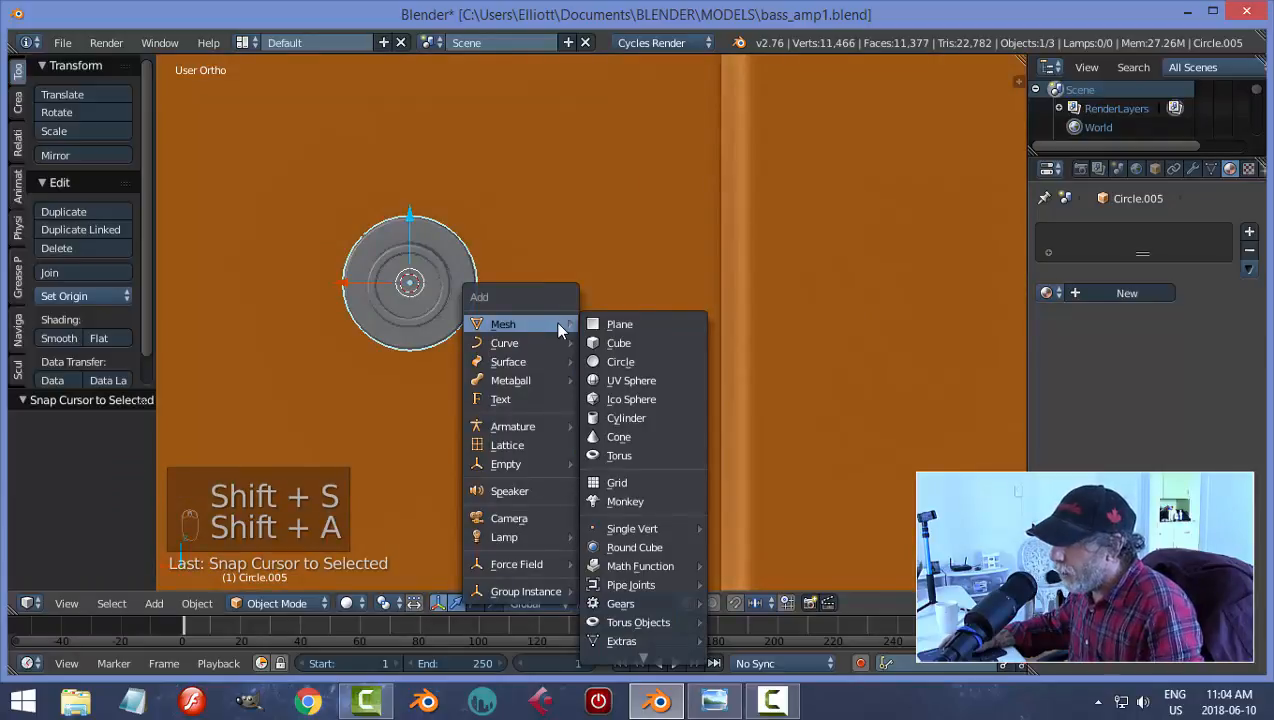
{"action": "left_click", "coordinate": [625, 417]}
{"action": "left_click", "coordinate": [99, 447]}
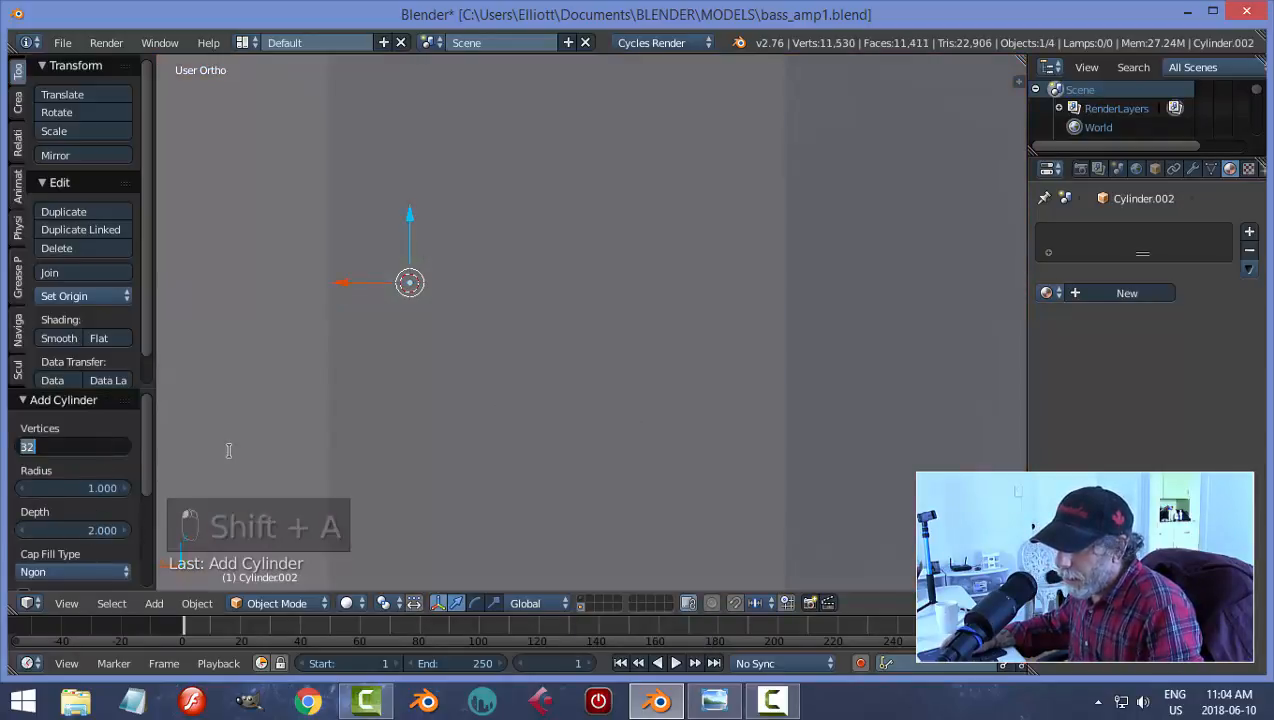
{"action": "key", "text": "Return"}
Step: Rotate the six-sided cylinder about X so that its hexagonal cap faces out from the cabinet's back
{"action": "key", "text": "KP_Decimal"}
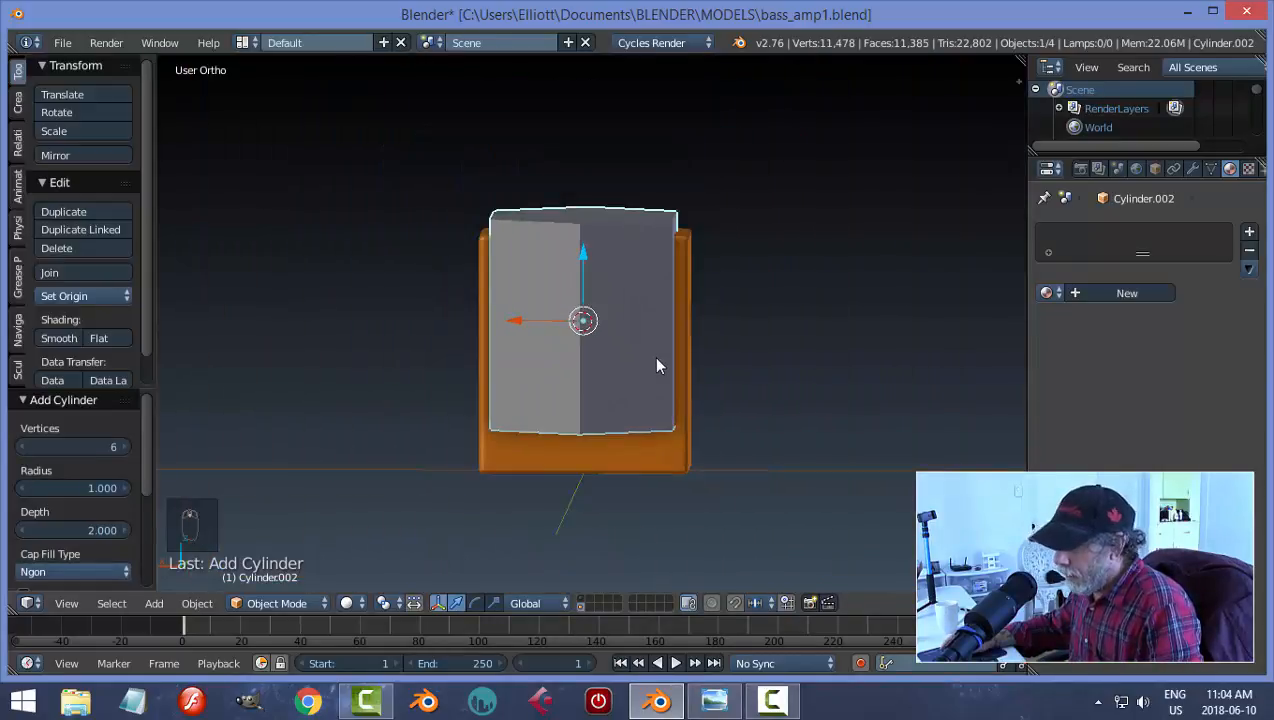
{"action": "middle_click_drag", "start_coordinate": [657, 366], "coordinate": [711, 384]}
{"action": "key", "text": "r"}
{"action": "key", "text": "x"}
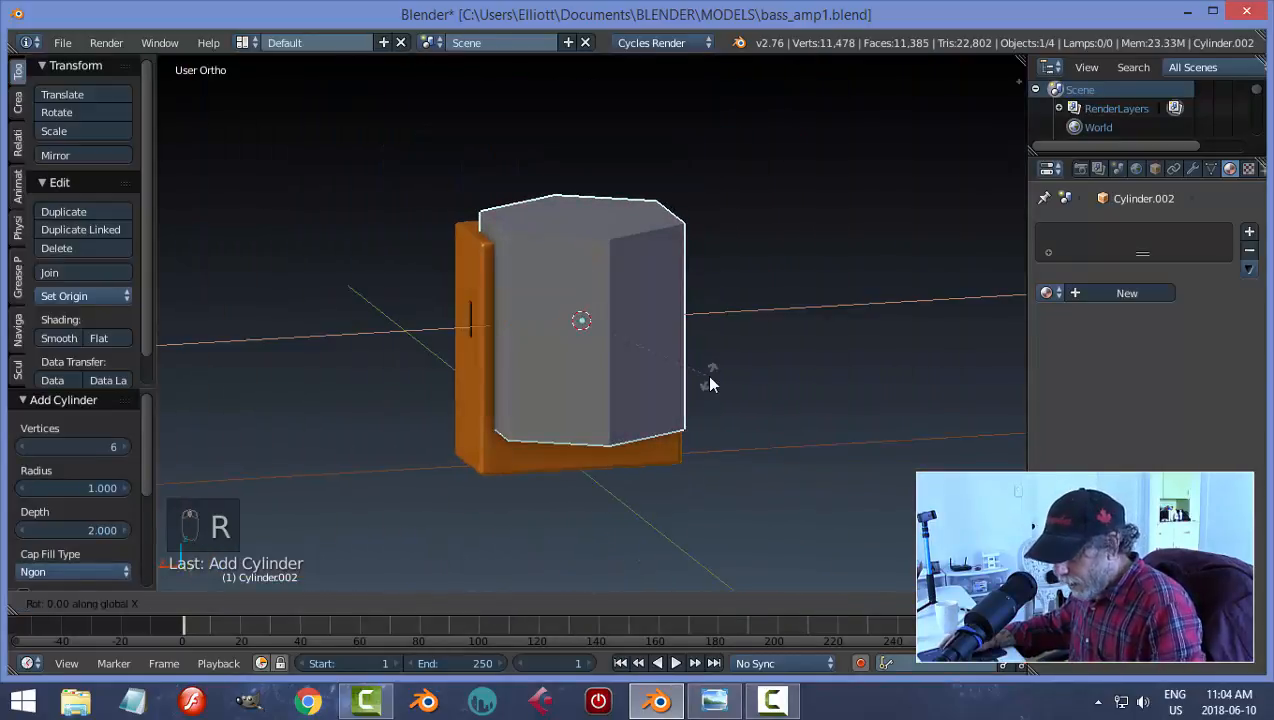
{"action": "left_click", "coordinate": [734, 364]}
Step: Scale the six-sided cylinder's mesh uniformly by 0.066 in Edit Mode
{"action": "key", "text": "Tab"}
{"action": "left_click", "coordinate": [910, 354]}
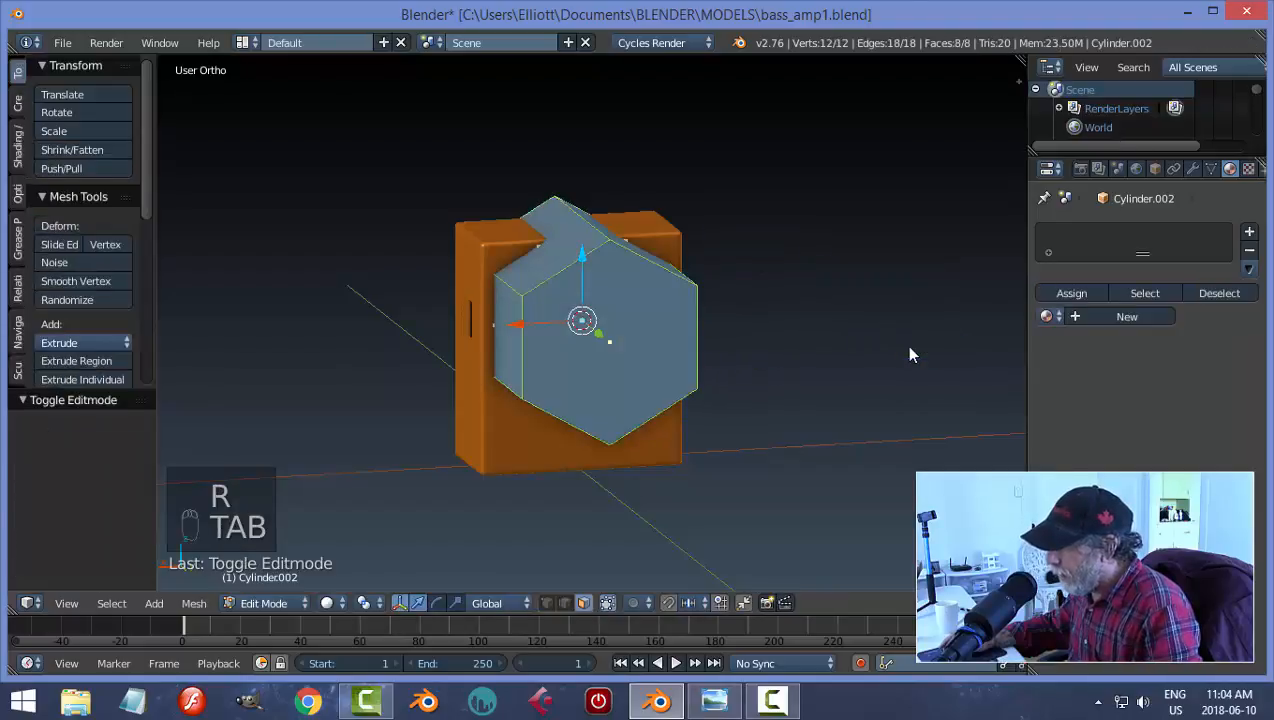
{"action": "key", "text": "s"}
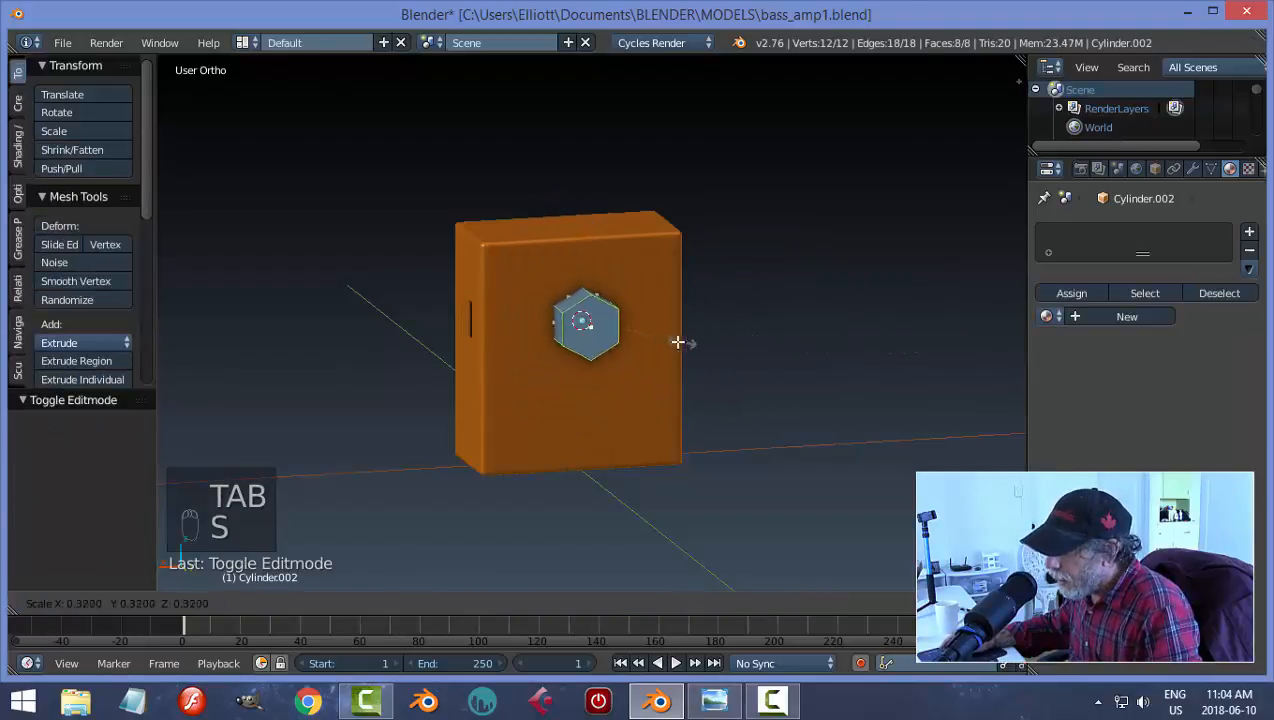
{"action": "left_click", "coordinate": [596, 338]}
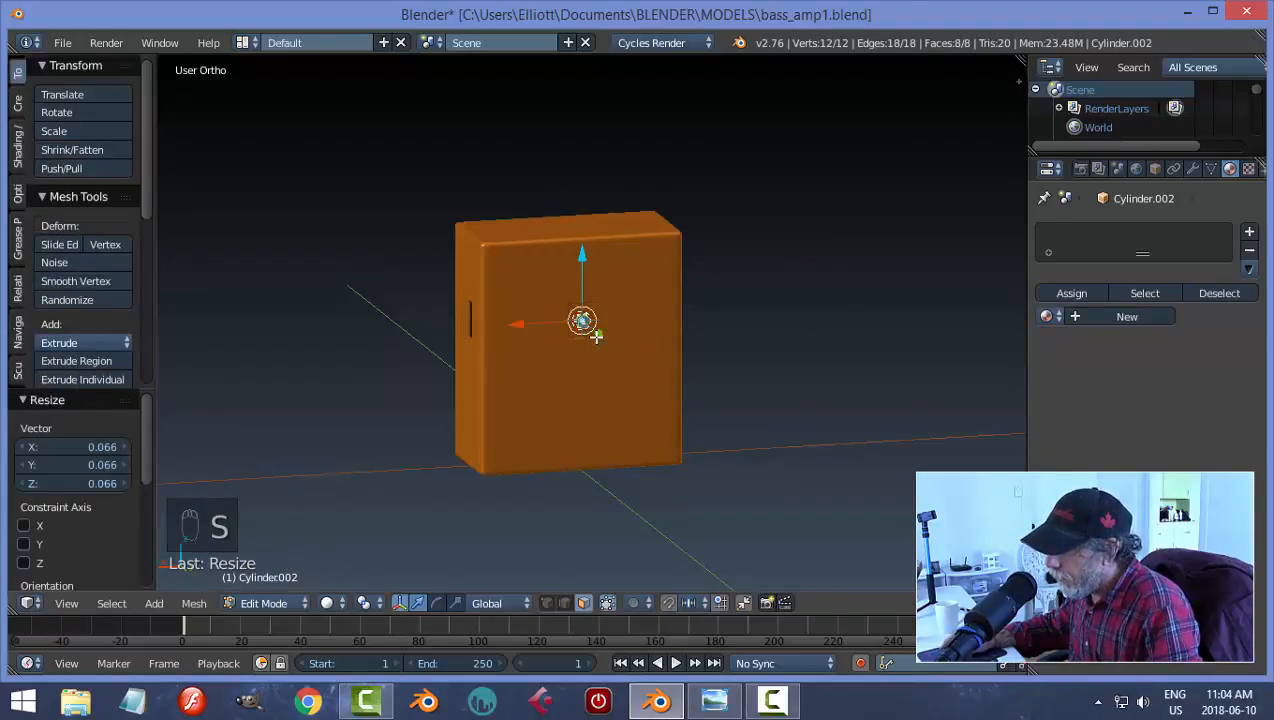
Step: Flatten the six-sided cylinder by scaling its mesh by 0.104 along Y
{"action": "key", "text": "KP_Decimal"}
{"action": "middle_click_drag", "start_coordinate": [605, 338], "coordinate": [726, 370]}
{"action": "key", "text": "s"}
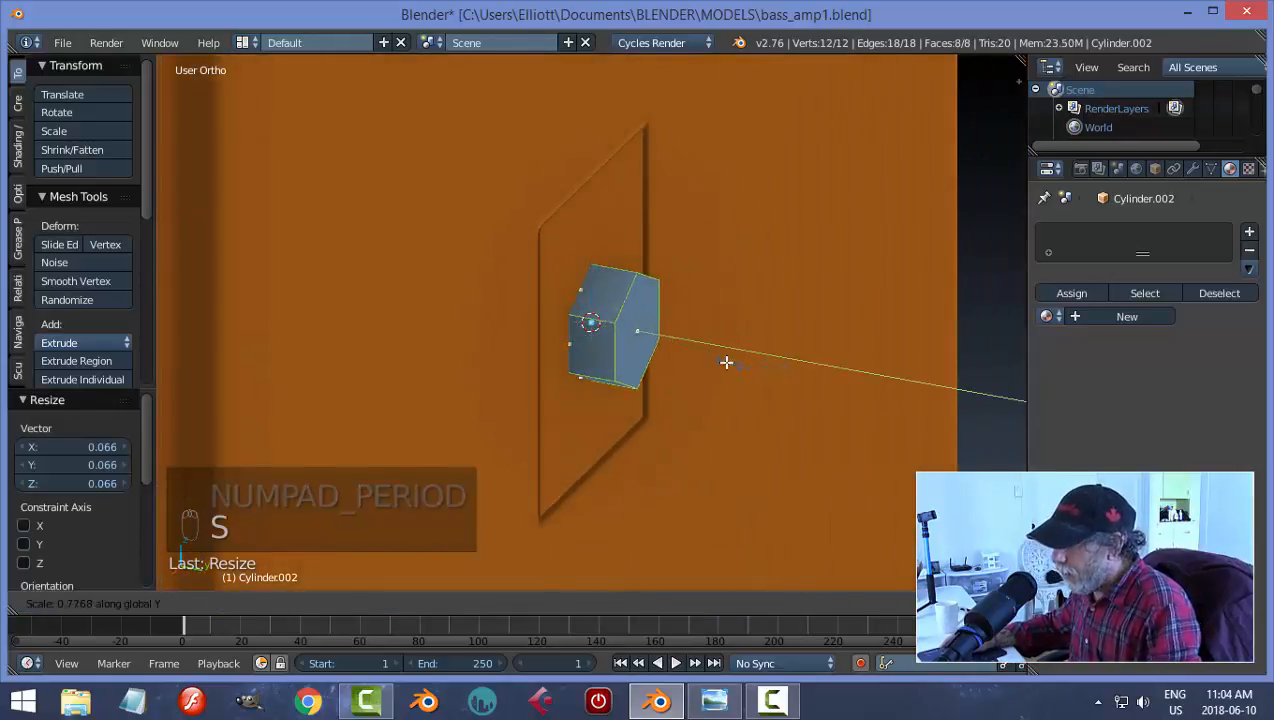
{"action": "left_click", "coordinate": [604, 337]}
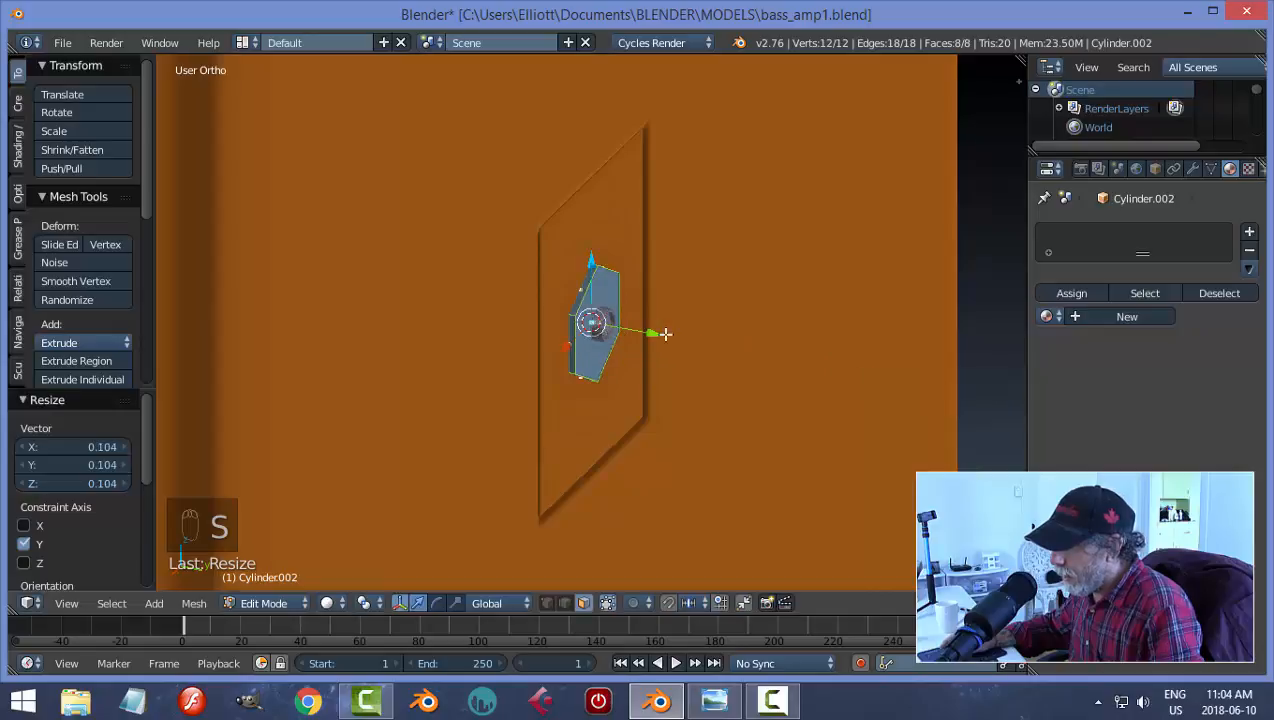
Step: Scale the hexagonal mesh uniformly by about 0.60 and move it 0.010 along Y, outward from the flange
{"action": "scroll", "coordinate": [766, 295], "scroll_direction": "up", "scroll_amount": 2}
{"action": "key", "text": "s"}
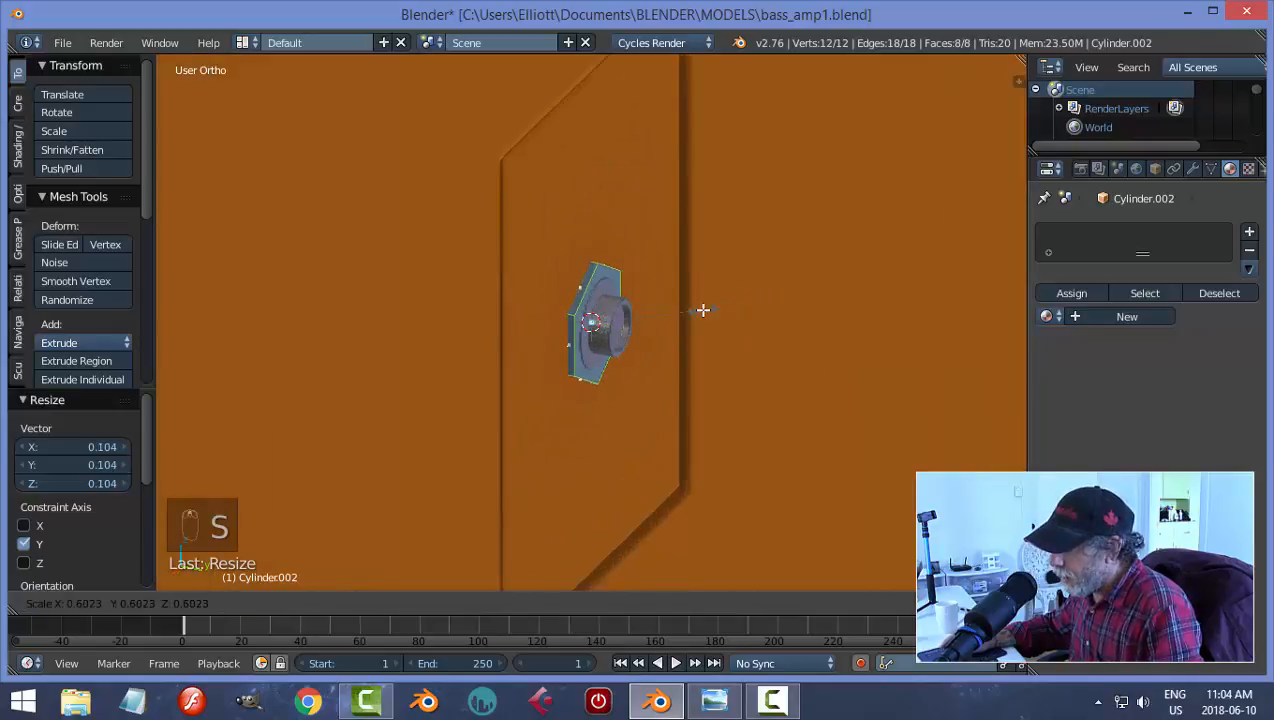
{"action": "left_click", "coordinate": [703, 310]}
{"action": "left_click_drag", "start_coordinate": [640, 335], "coordinate": [665, 336]}
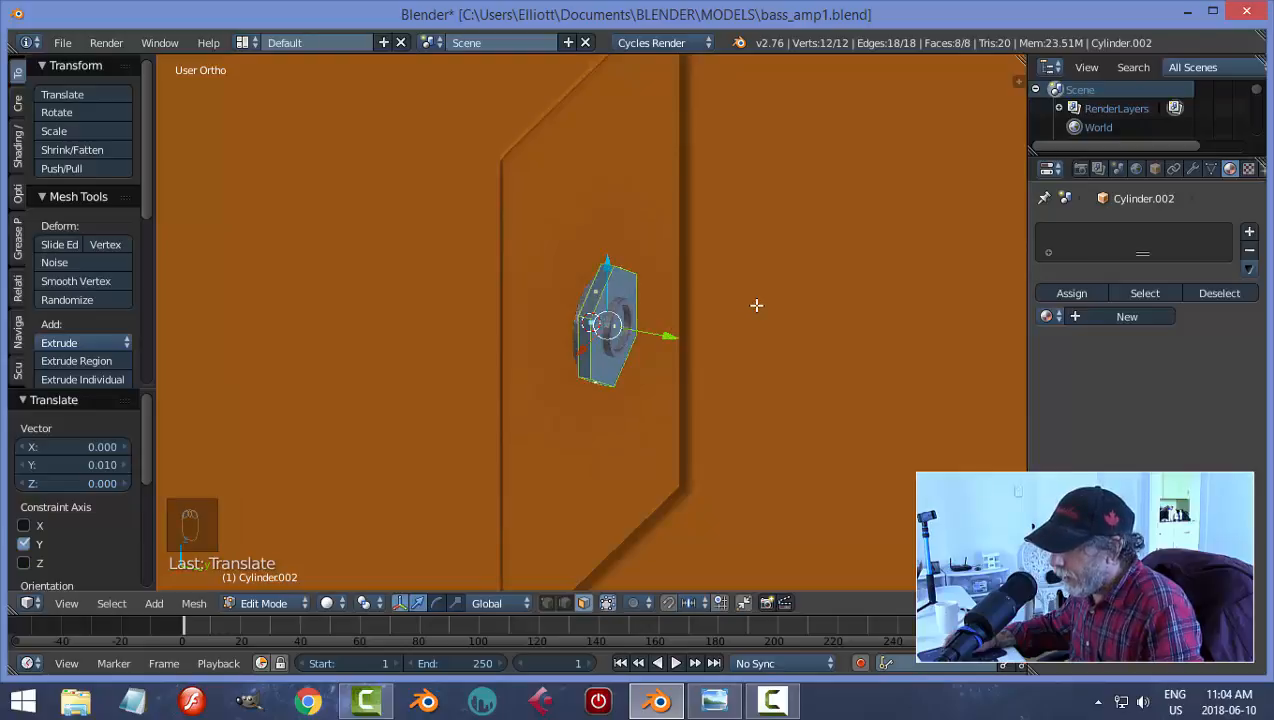
Step: Scale the hexagonal nut uniformly by 0.628 and shift it slightly along Y against the flange
{"action": "key", "text": "s"}
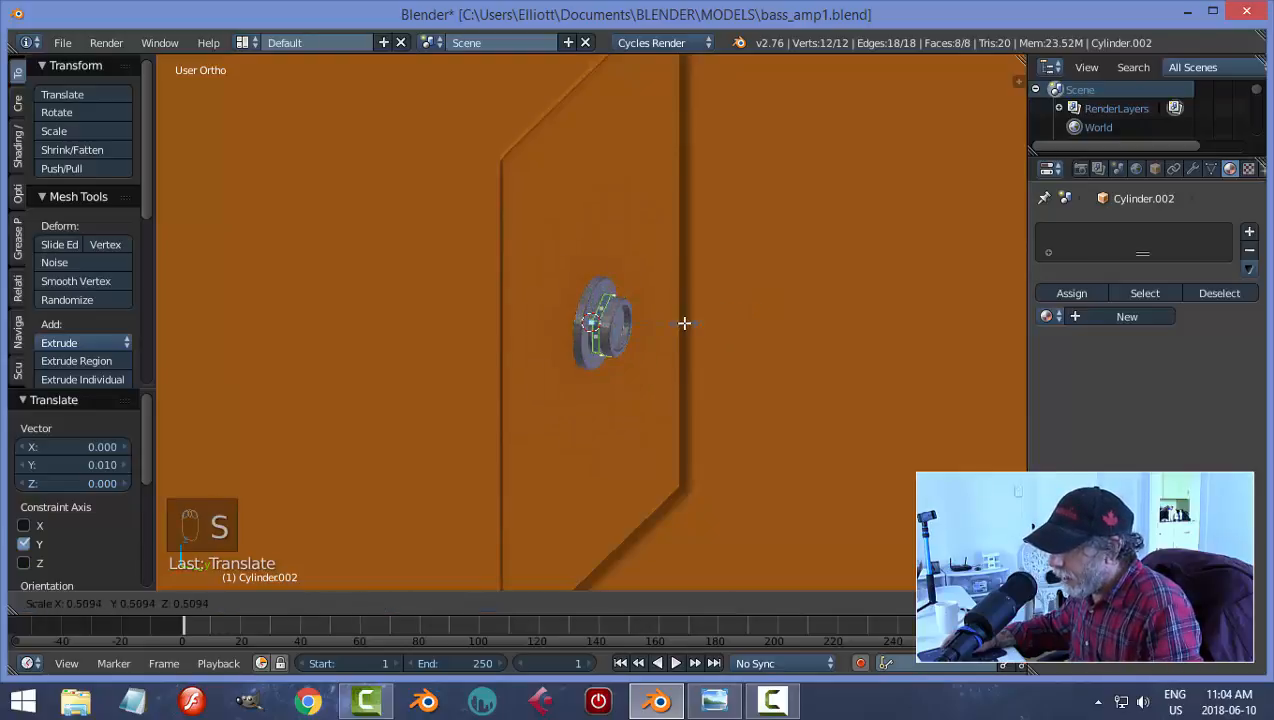
{"action": "left_click", "coordinate": [700, 326]}
{"action": "scroll", "coordinate": [740, 332], "scroll_direction": "up", "scroll_amount": 6}
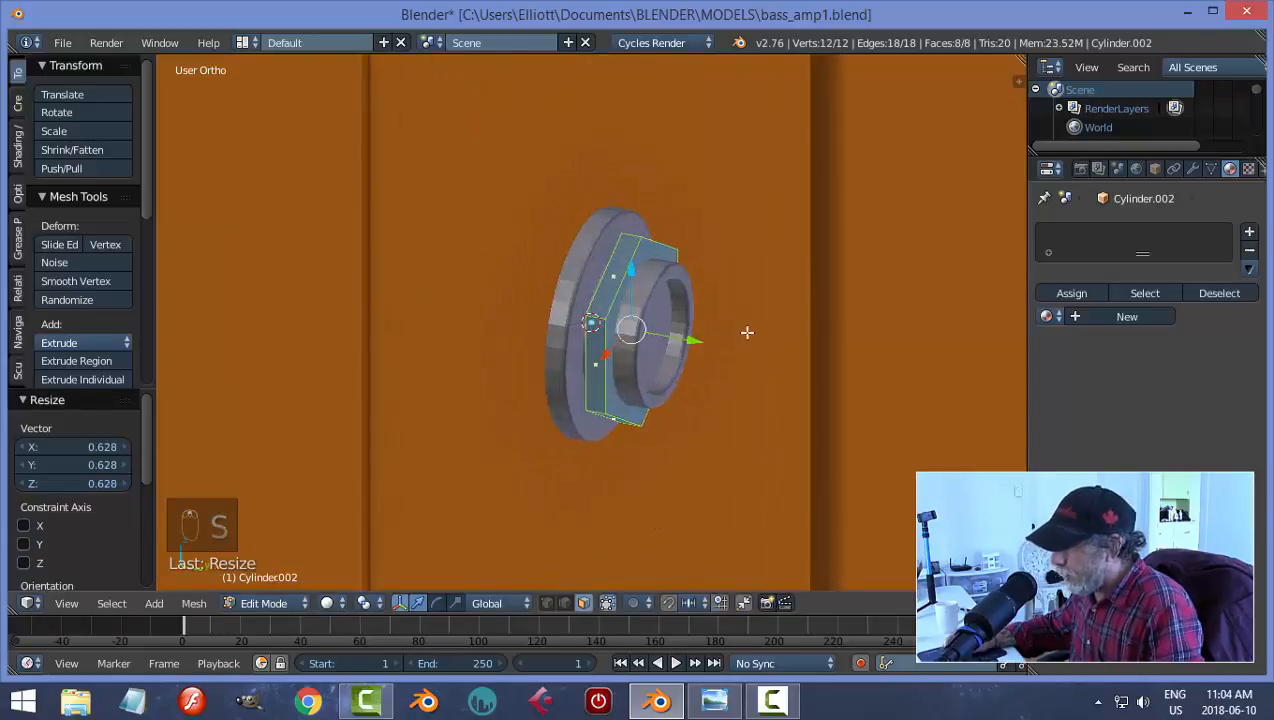
{"action": "middle_click_drag", "start_coordinate": [760, 339], "coordinate": [766, 341]}
{"action": "left_click_drag", "start_coordinate": [743, 337], "coordinate": [719, 336]}
Step: Recalculate the hexagonal nut's normals to face outward and clear the selection
{"action": "middle_click_drag", "start_coordinate": [834, 332], "coordinate": [651, 312]}
{"action": "key", "text": "a"}
{"action": "scroll", "coordinate": [680, 288], "scroll_direction": "down", "scroll_amount": 5}
{"action": "key", "text": "a"}
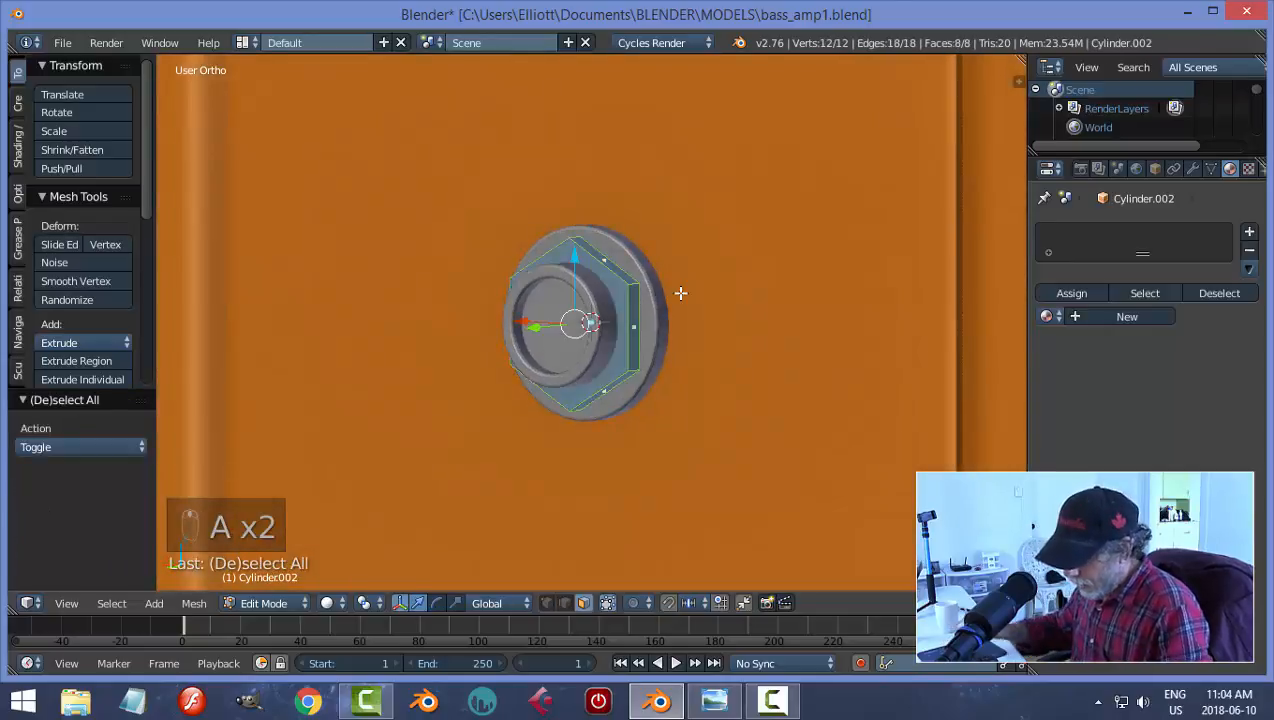
{"action": "key", "text": "ctrl+n"}
{"action": "key", "text": "a"}
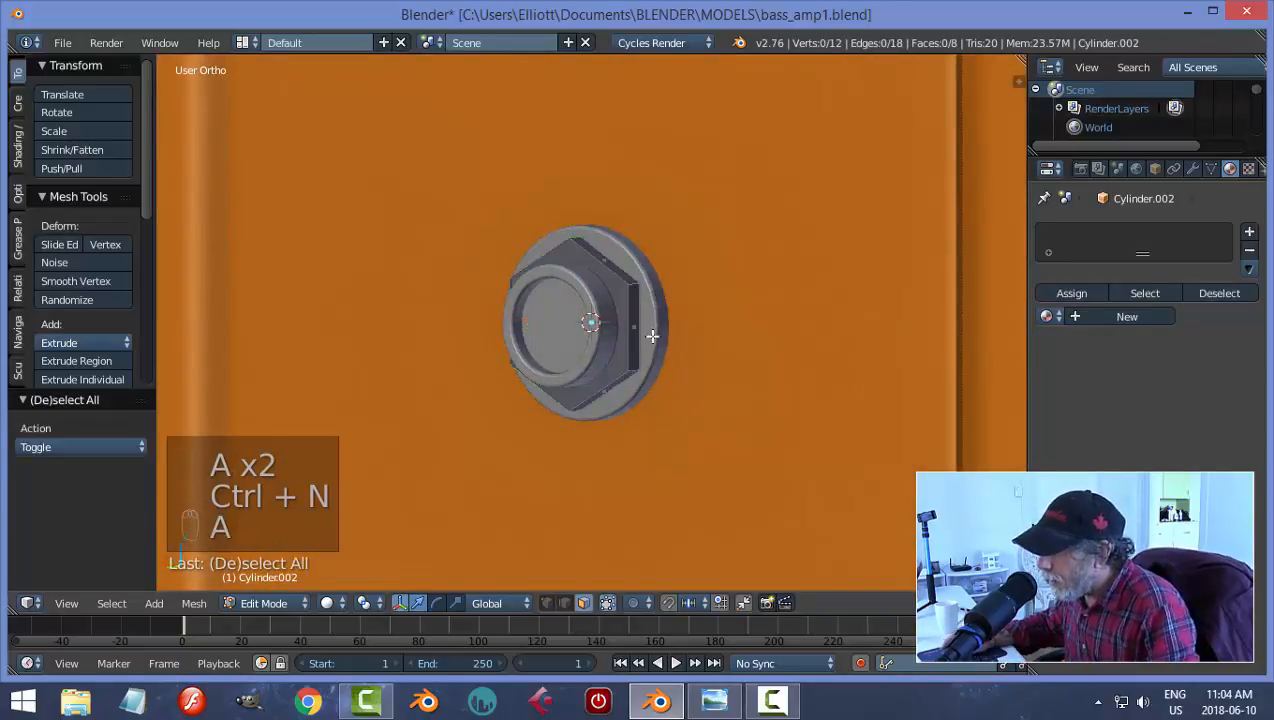
Step: Bevel the outer edges of the nut's front hexagonal face by 0.002 with one segment
{"action": "right_click", "coordinate": [631, 304]}
{"action": "scroll", "coordinate": [705, 330], "scroll_direction": "up", "scroll_amount": 2}
{"action": "middle_click_drag", "start_coordinate": [705, 330], "coordinate": [662, 311]}
{"action": "key", "text": "ctrl+b"}
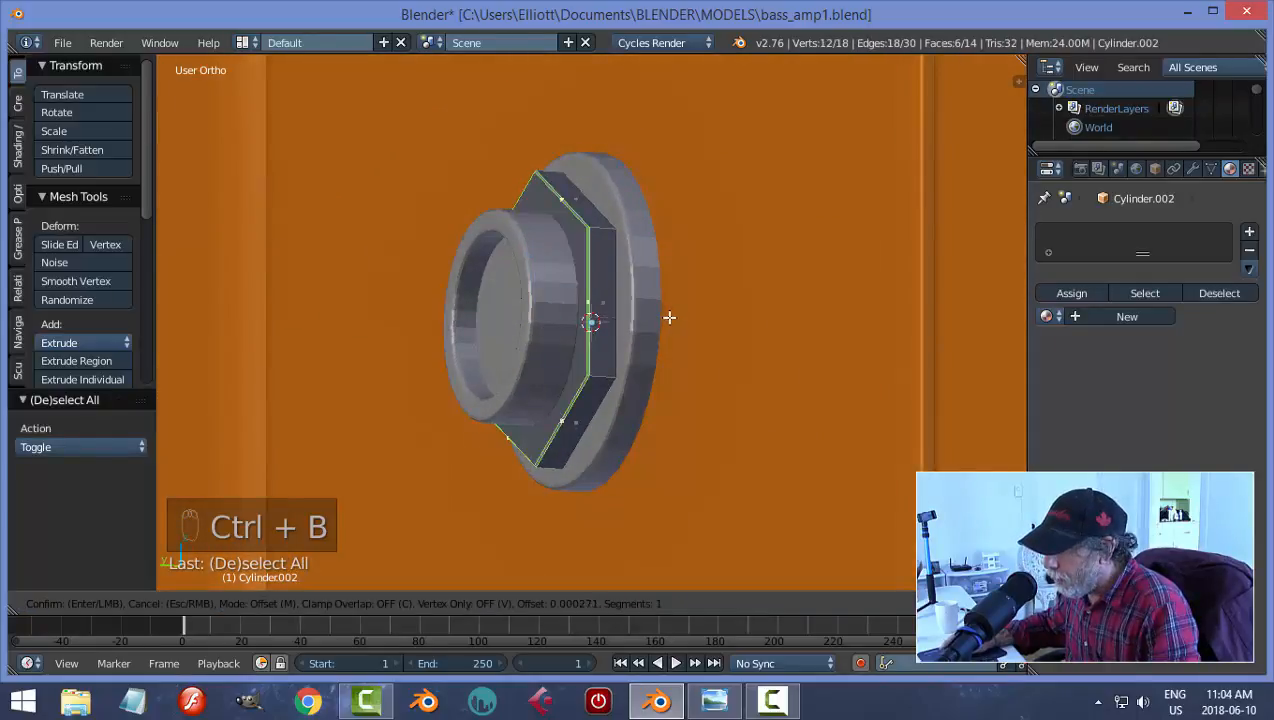
{"action": "left_click", "coordinate": [680, 331]}
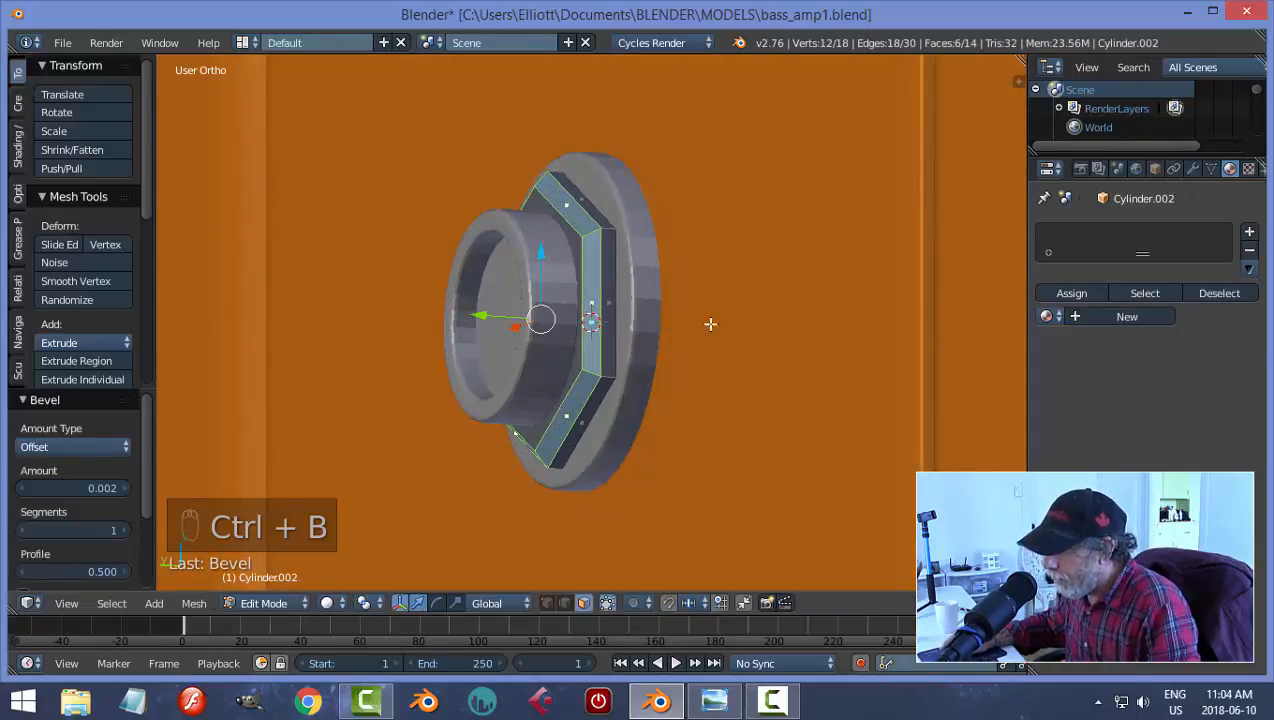
{"action": "key", "text": "a"}
Step: Join the flanged collar with the hexagonal nut into one object in Object Mode and shade it smooth
{"action": "scroll", "coordinate": [711, 321], "scroll_direction": "down", "scroll_amount": 3}
{"action": "middle_click_drag", "start_coordinate": [631, 333], "coordinate": [631, 381]}
{"action": "key", "text": "Tab"}
{"action": "left_click", "coordinate": [544, 346]}
{"action": "right_click", "coordinate": [631, 381]}
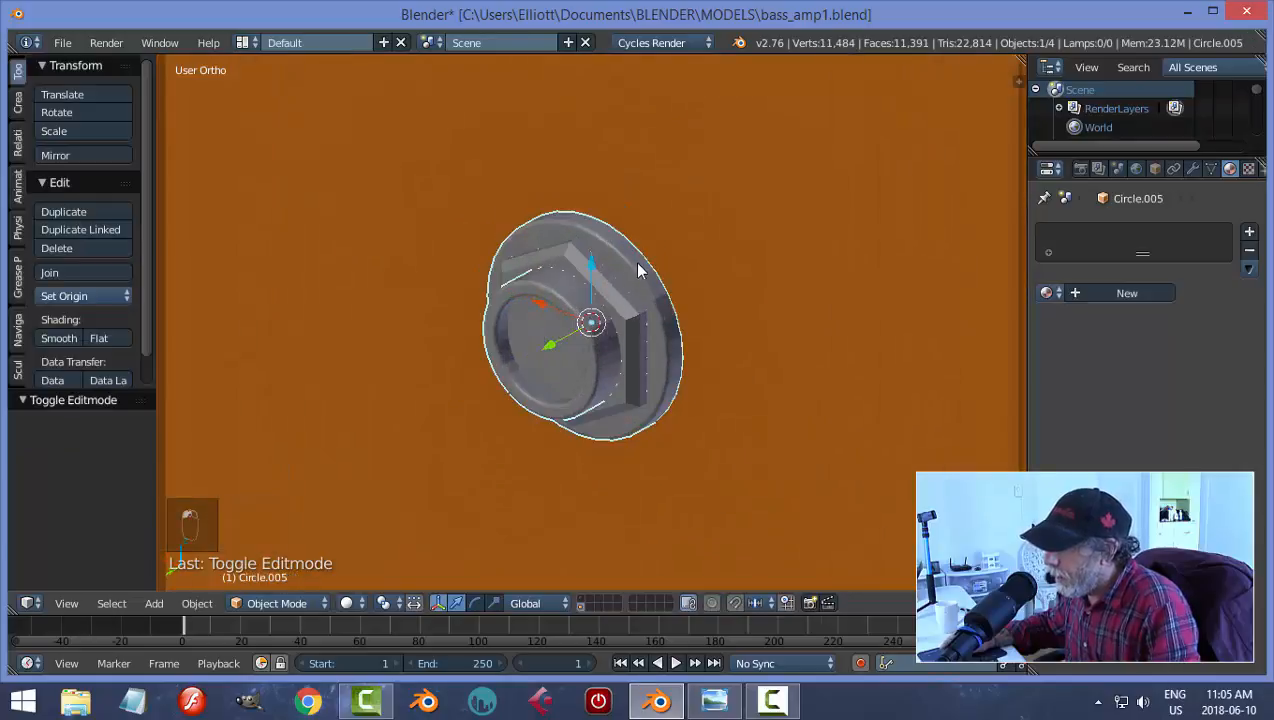
{"action": "right_click", "coordinate": [629, 310], "text": "shift"}
{"action": "key", "text": "ctrl+j"}
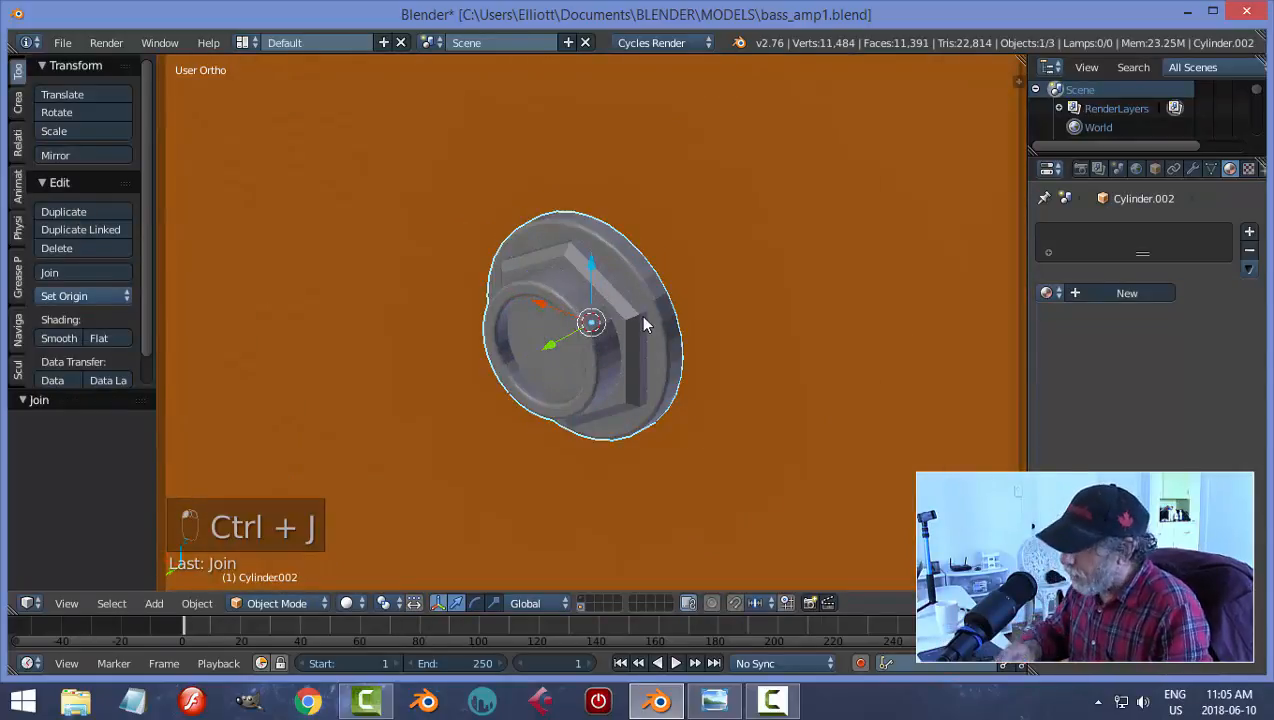
{"action": "left_click", "coordinate": [79, 337]}
Step: Inset the nut's front hexagonal face by a thin margin in Edit Mode and clear the selection
{"action": "scroll", "coordinate": [739, 348], "scroll_direction": "up", "scroll_amount": 4}
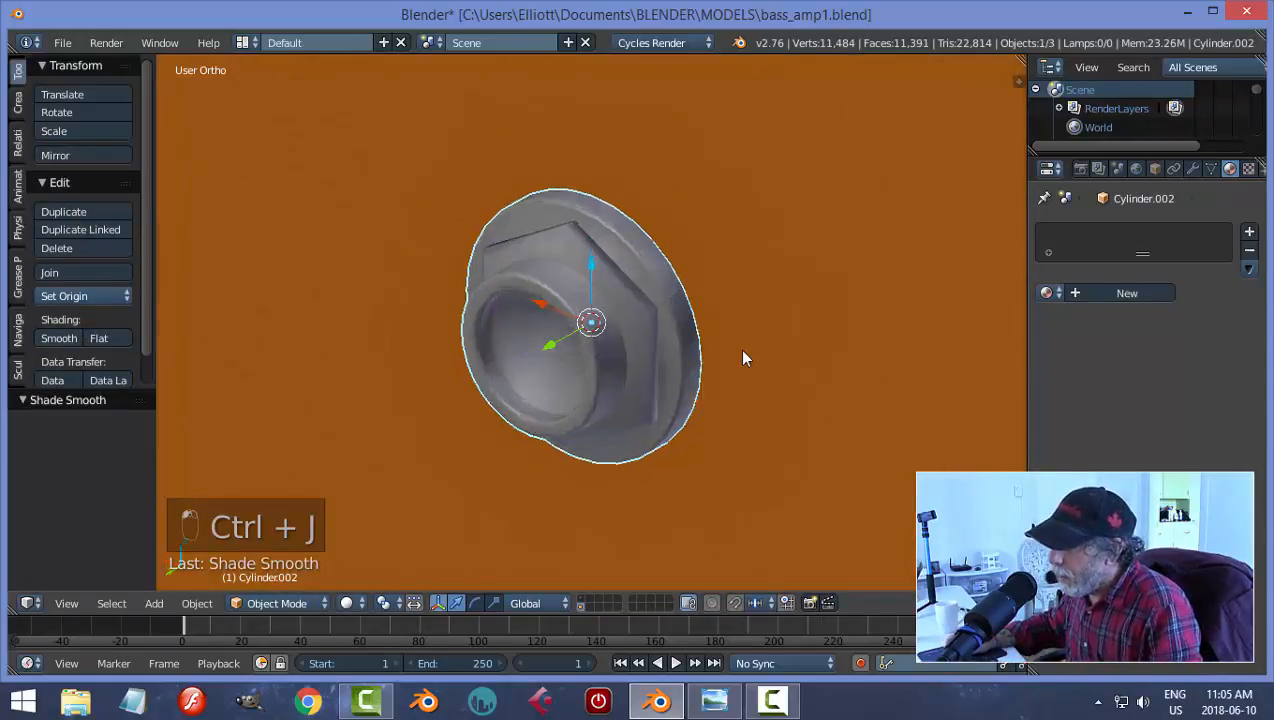
{"action": "key", "text": "Tab"}
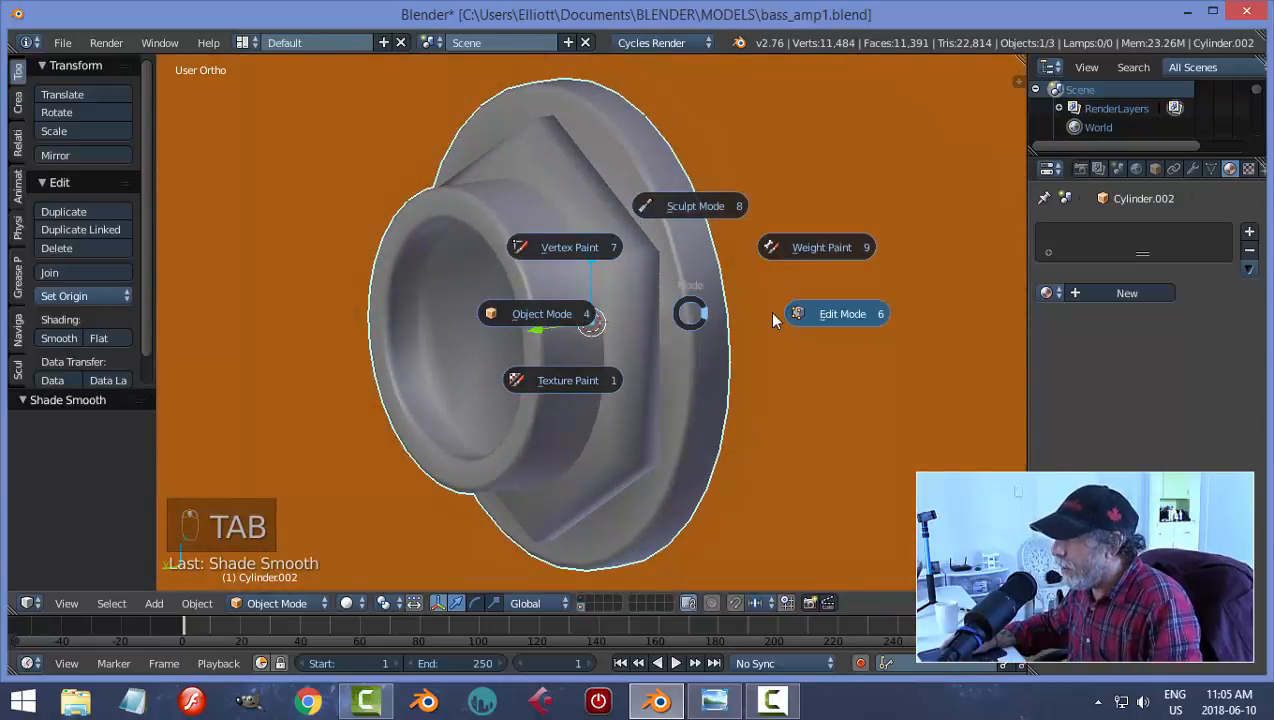
{"action": "scroll", "coordinate": [607, 221], "scroll_direction": "up", "scroll_amount": 4}
{"action": "right_click", "coordinate": [607, 221], "text": "alt"}
{"action": "scroll", "coordinate": [687, 309], "scroll_direction": "down", "scroll_amount": 3}
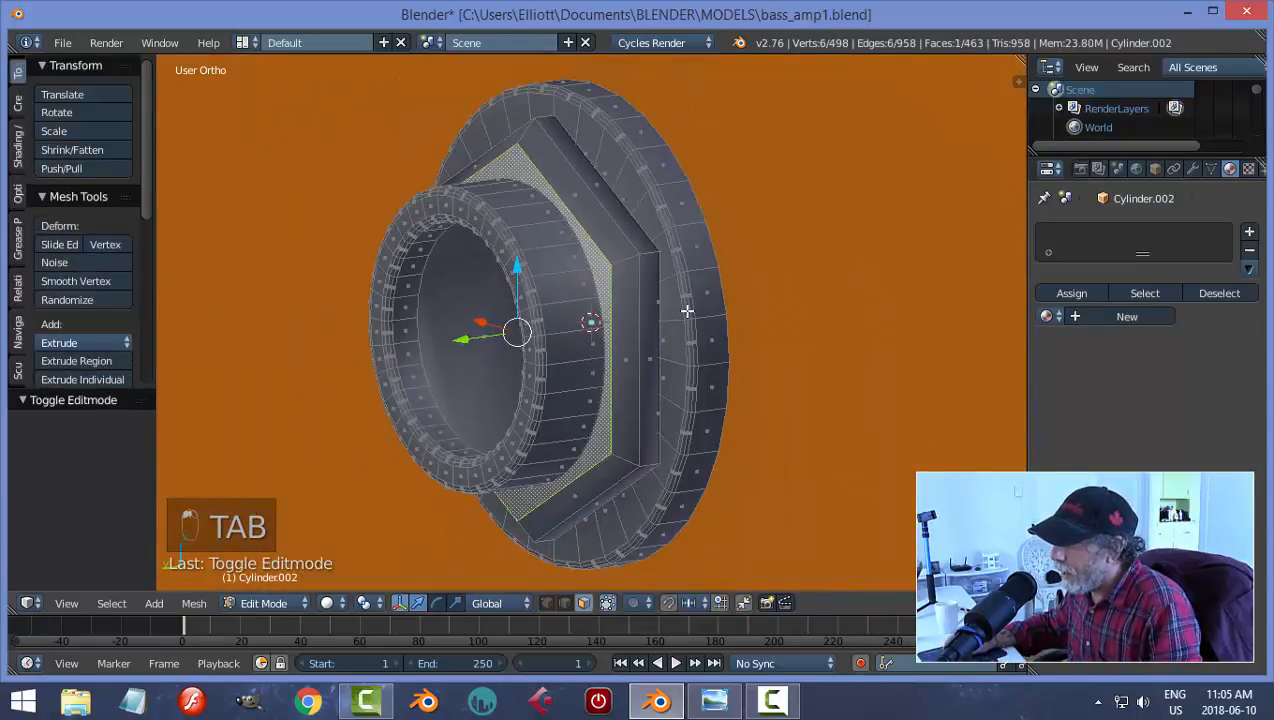
{"action": "key", "text": "i"}
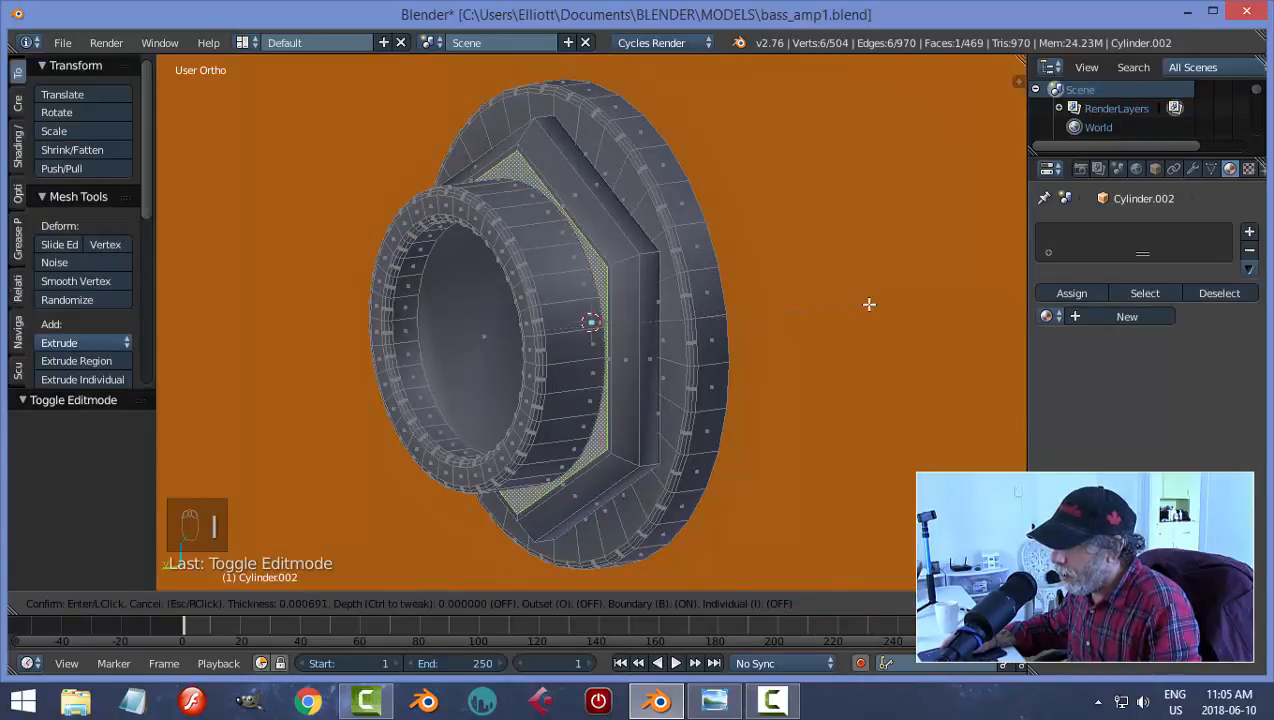
{"action": "left_click", "coordinate": [756, 307]}
{"action": "key", "text": "a"}
Step: Add a loop cut around the nut's bevelled band, slid about 0.82 toward its outer edge, and return to Object Mode
{"action": "key", "text": "ctrl+r"}
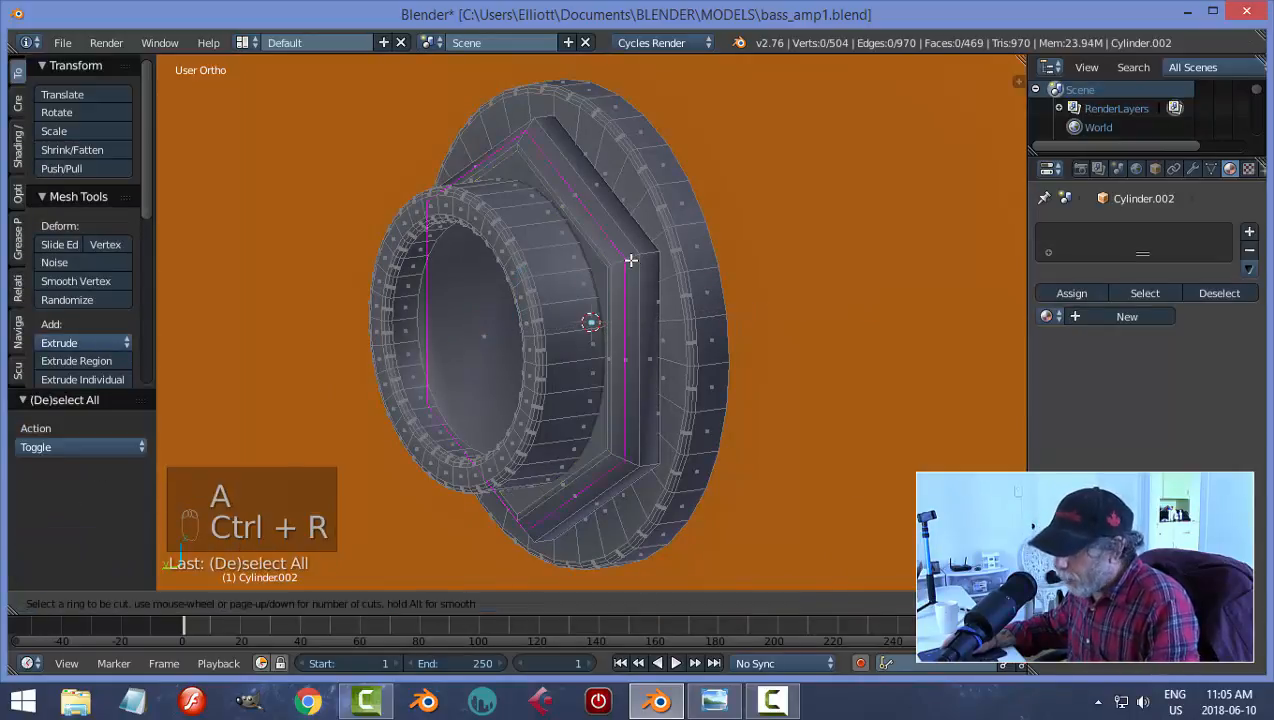
{"action": "left_click", "coordinate": [632, 265]}
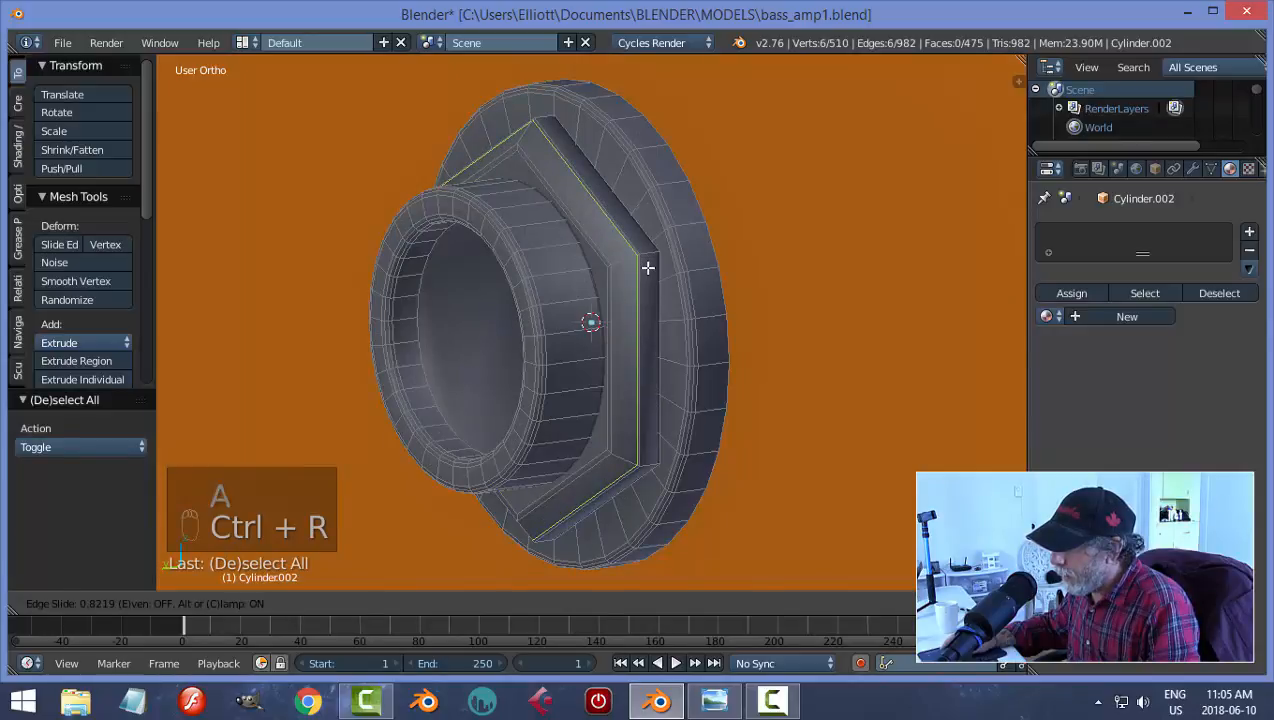
{"action": "left_click", "coordinate": [648, 268]}
{"action": "key", "text": "a"}
{"action": "key", "text": "Tab"}
Step: Add a loop cut around the collar flange's front face, slid inward toward the hexagonal nut, and return to Object Mode
{"action": "scroll", "coordinate": [695, 303], "scroll_direction": "down", "scroll_amount": 3}
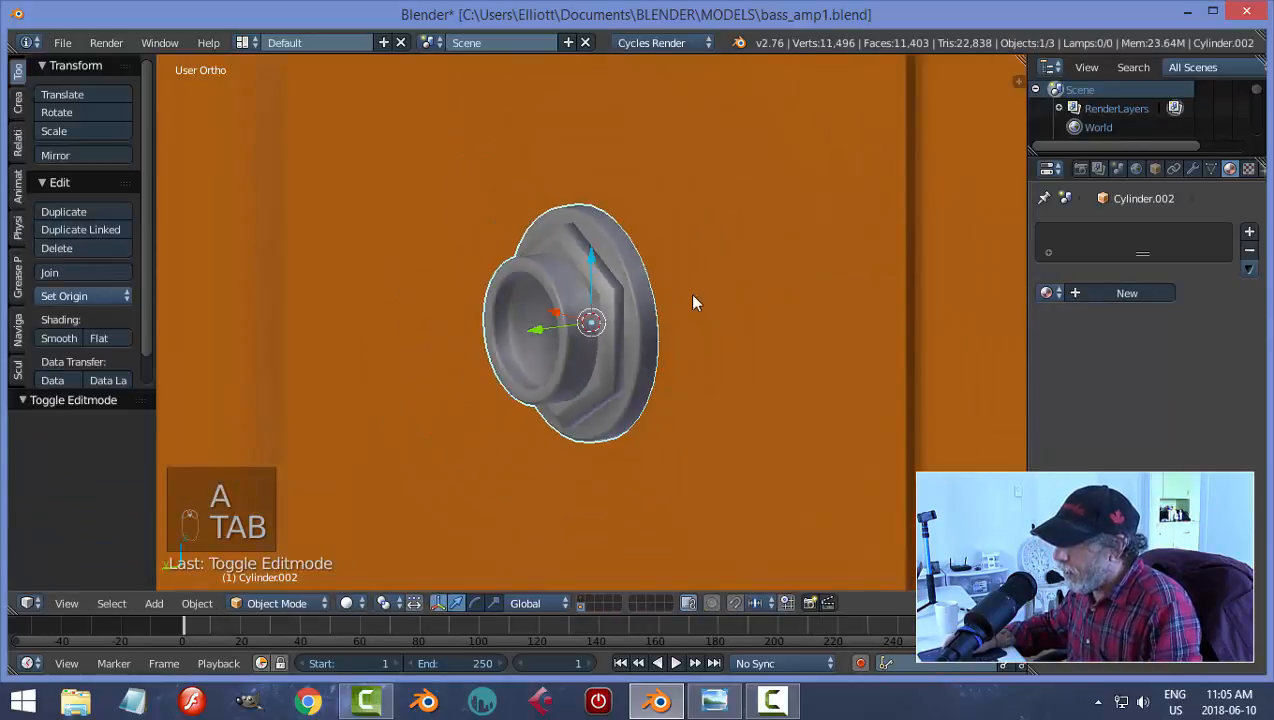
{"action": "middle_click_drag", "start_coordinate": [695, 303], "coordinate": [762, 398]}
{"action": "middle_click_drag", "start_coordinate": [730, 333], "coordinate": [557, 325]}
{"action": "right_click", "coordinate": [515, 286]}
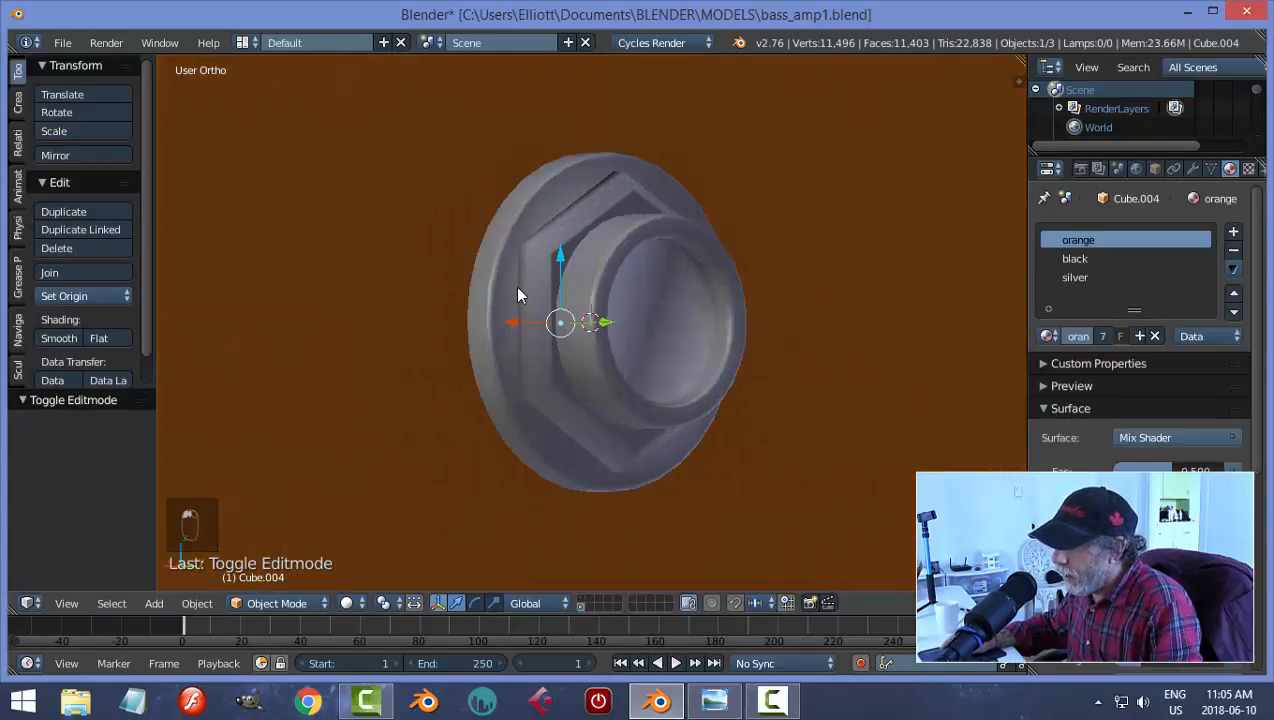
{"action": "right_click", "coordinate": [509, 285]}
{"action": "key", "text": "Tab"}
{"action": "left_click", "coordinate": [614, 289]}
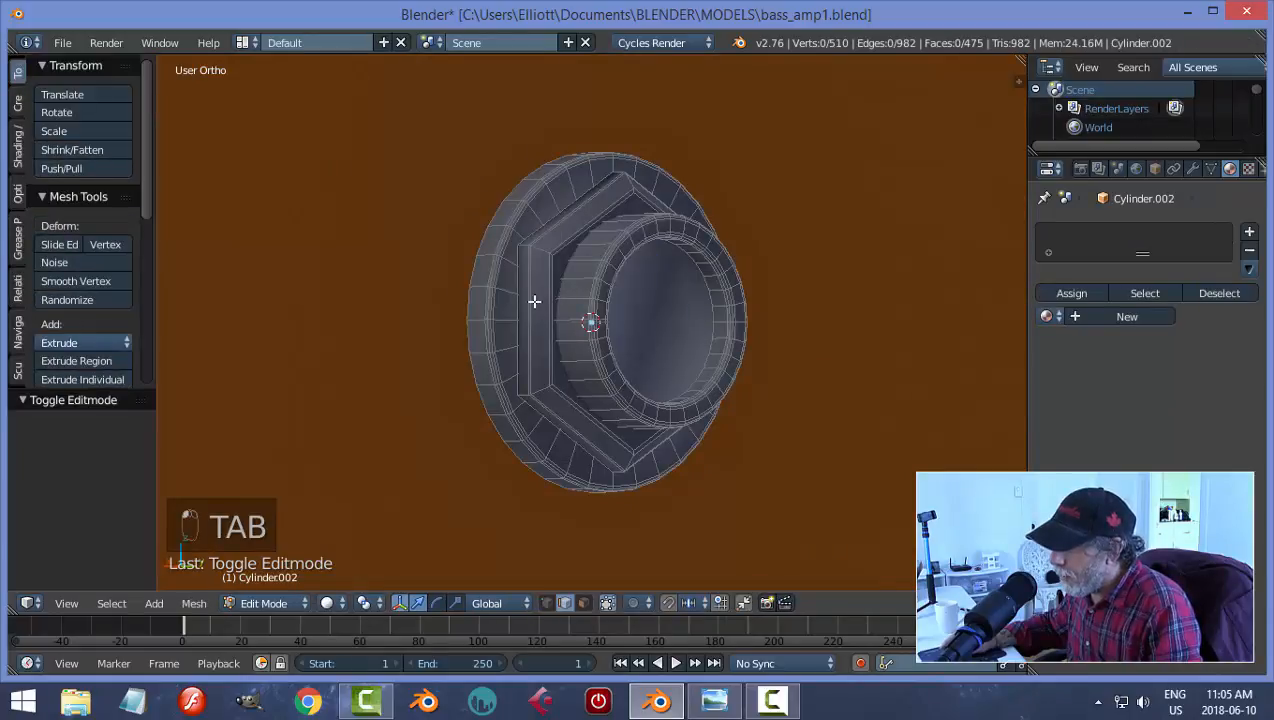
{"action": "key", "text": "ctrl+Tab"}
{"action": "left_click", "coordinate": [470, 285]}
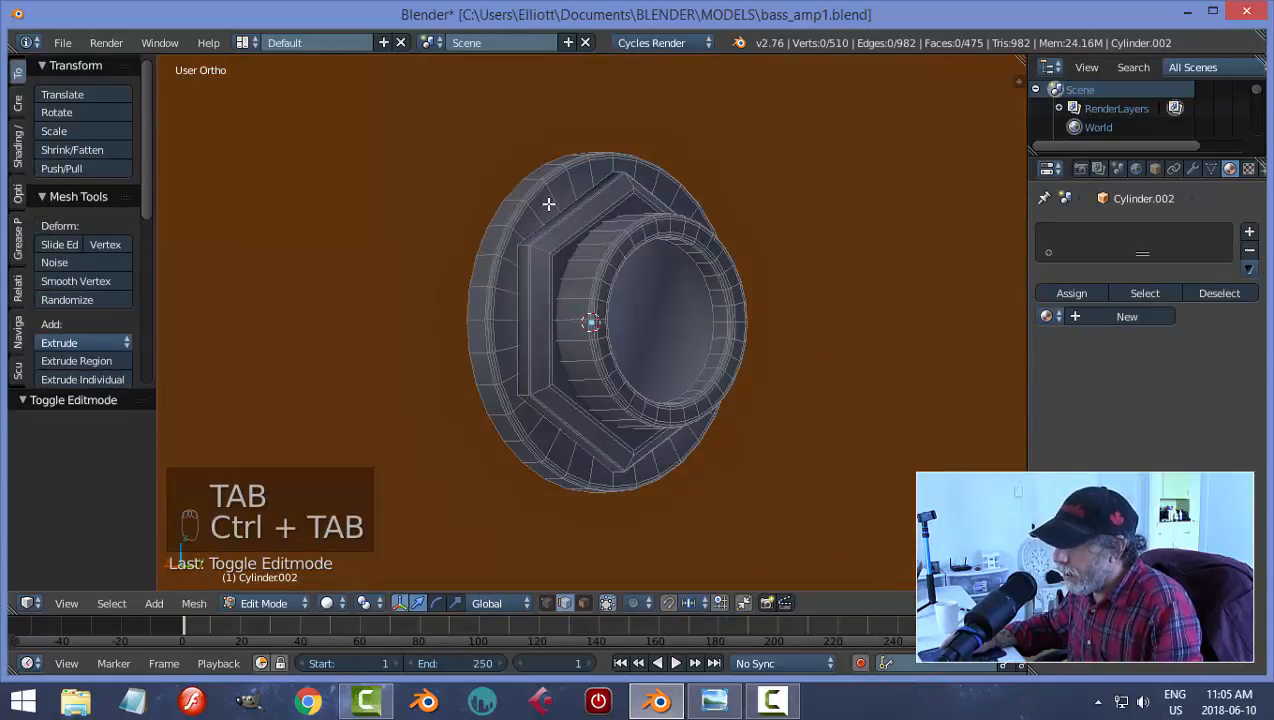
{"action": "key", "text": "ctrl+r"}
{"action": "left_click", "coordinate": [549, 204]}
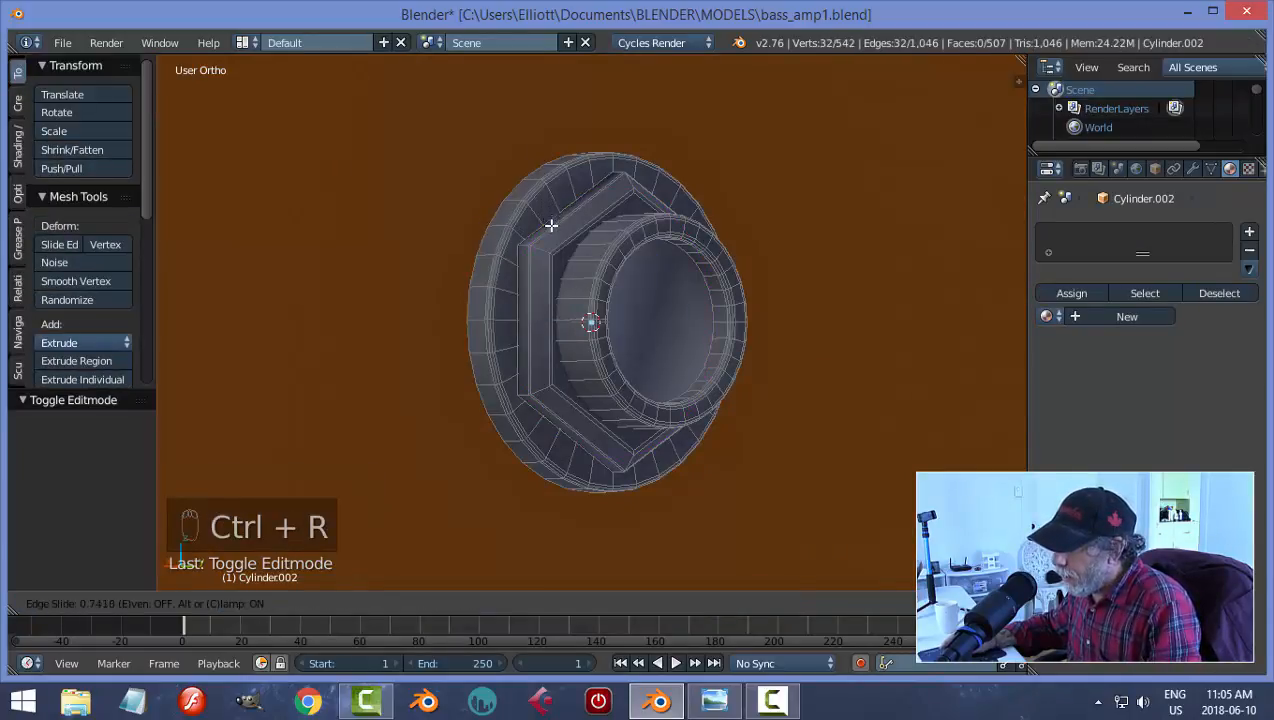
{"action": "left_click", "coordinate": [553, 229]}
{"action": "key", "text": "Tab"}
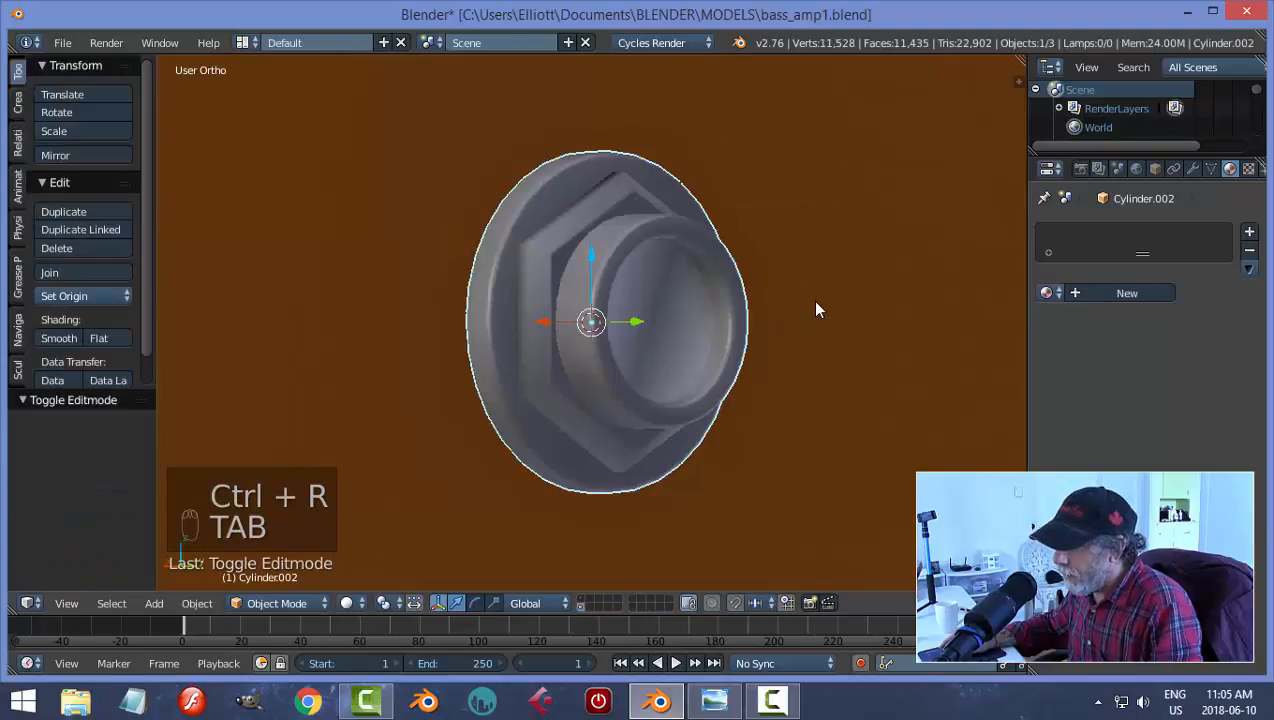
Step: Put the joined jack into Edit Mode with face selection
{"action": "key", "text": "a"}
{"action": "key", "text": "a"}
{"action": "scroll", "coordinate": [811, 300], "scroll_direction": "down", "scroll_amount": 5}
{"action": "mouse_move", "coordinate": [794, 303]}
{"action": "middle_mouse_down"}
{"action": "mouse_move", "coordinate": [613, 316]}
{"action": "mouse_move", "coordinate": [618, 262]}
{"action": "mouse_move", "coordinate": [674, 310]}
{"action": "middle_mouse_up"}
{"action": "key", "text": "Tab"}
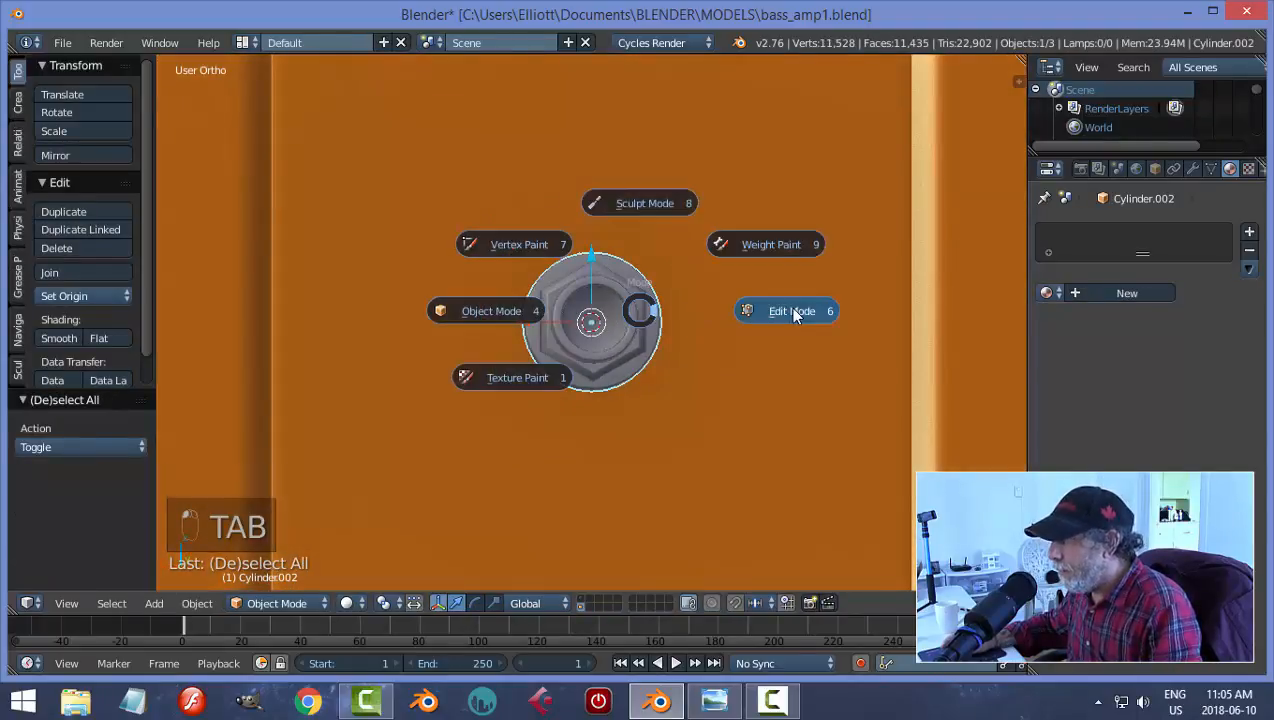
{"action": "left_click", "coordinate": [780, 307]}
{"action": "key", "text": "ctrl+Tab"}
{"action": "left_click", "coordinate": [650, 354]}
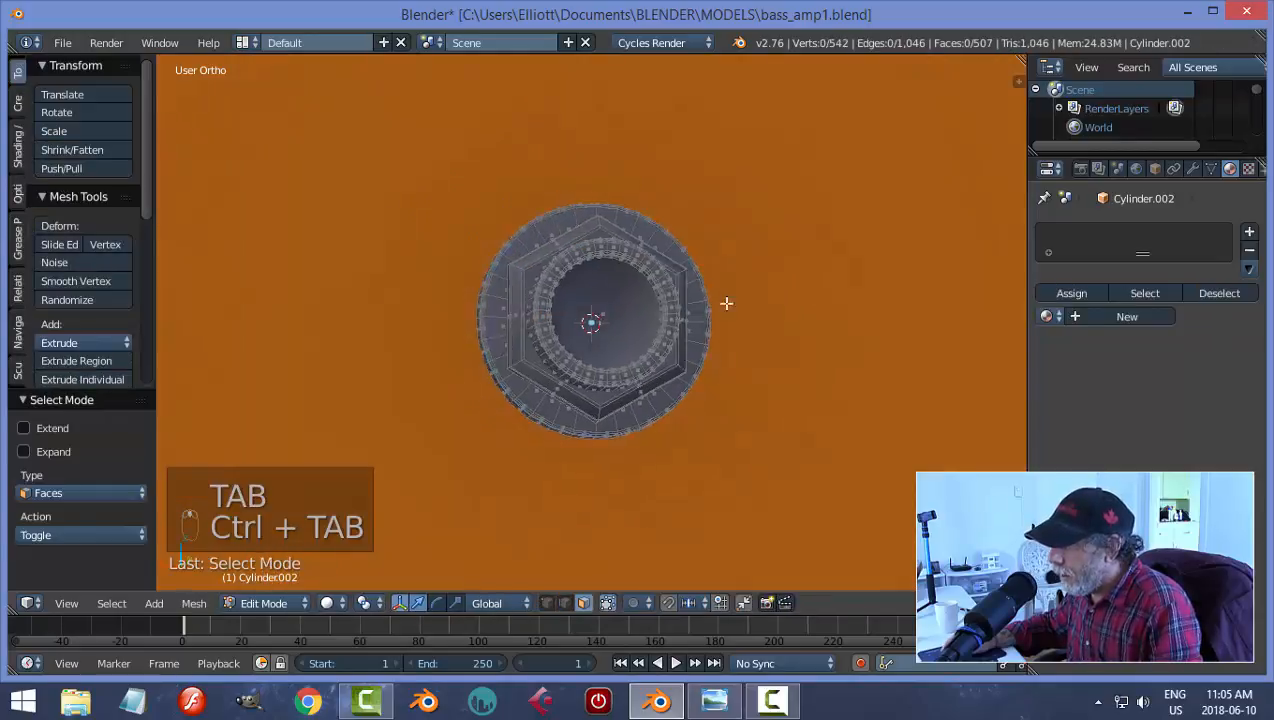
{"action": "middle_click_drag", "start_coordinate": [728, 301], "coordinate": [697, 262]}
Step: Try a loop cut around the inner wall of the collar's opening and undo it
{"action": "key", "text": "ctrl+r"}
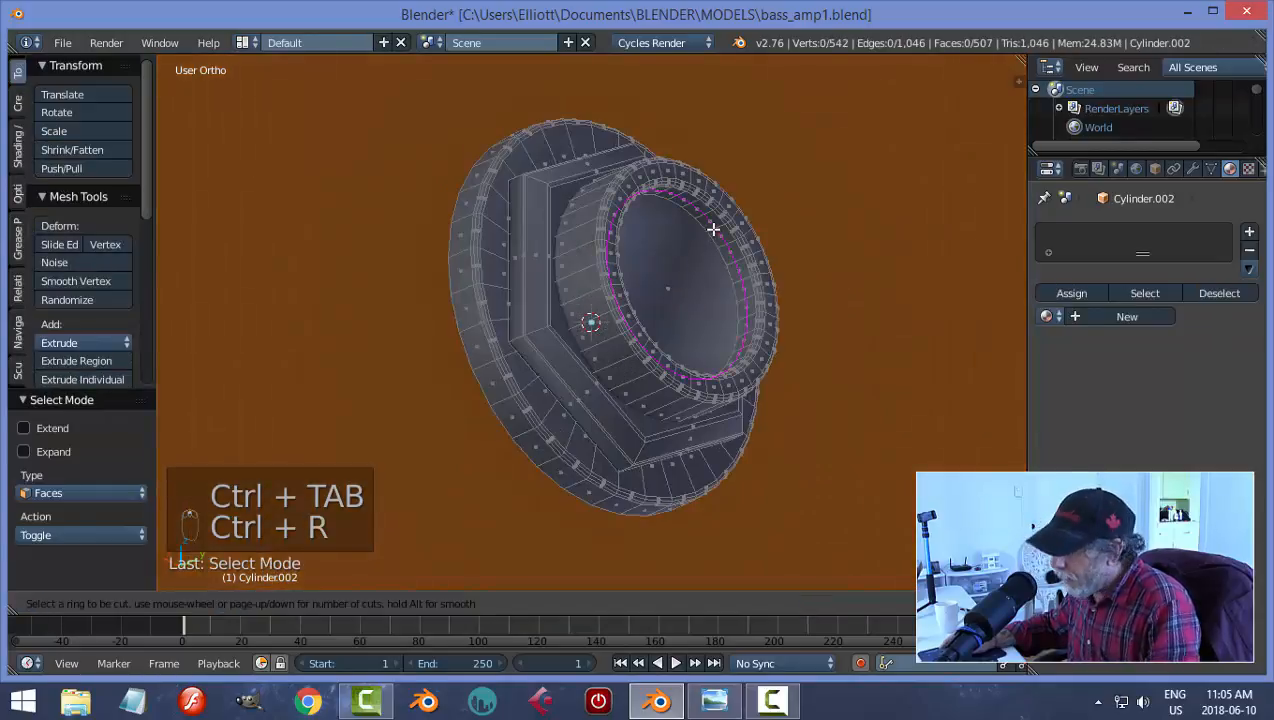
{"action": "left_click", "coordinate": [710, 231]}
{"action": "left_click", "coordinate": [708, 235]}
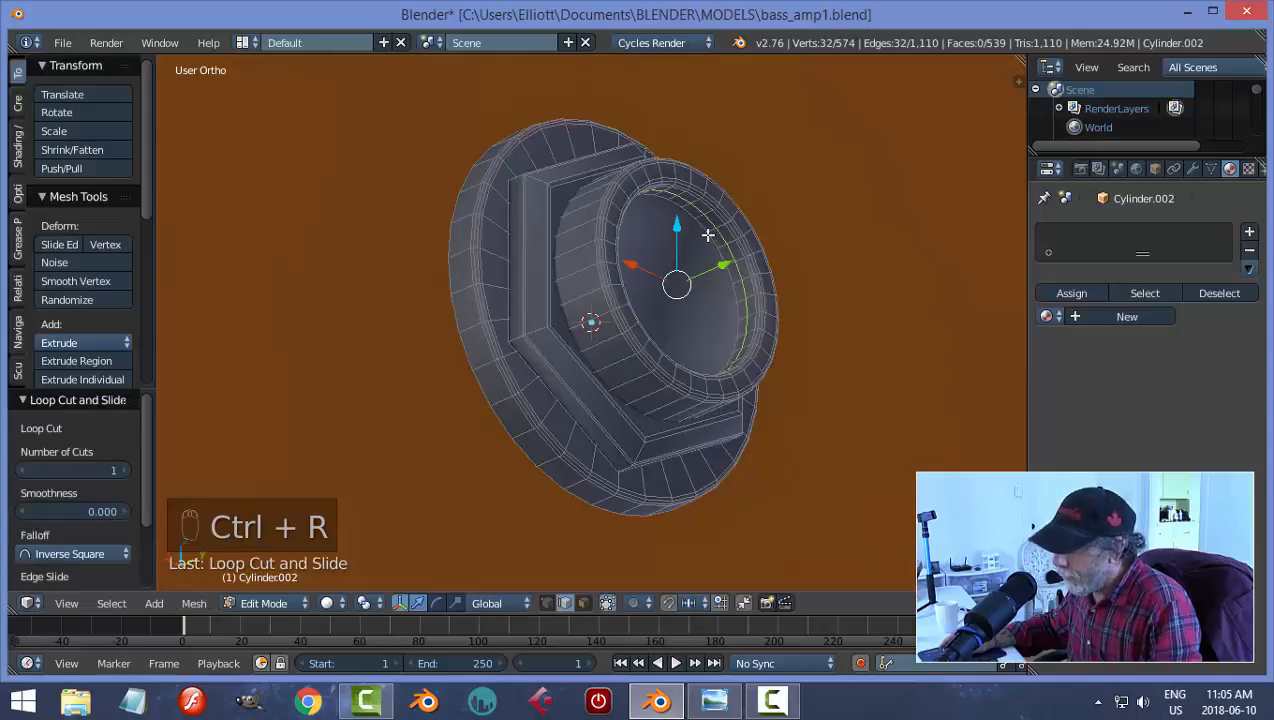
{"action": "key", "text": "ctrl+z"}
Step: Extrude the recessed face inside the collar in place at zero distance and return to Object Mode
{"action": "key", "text": "e"}
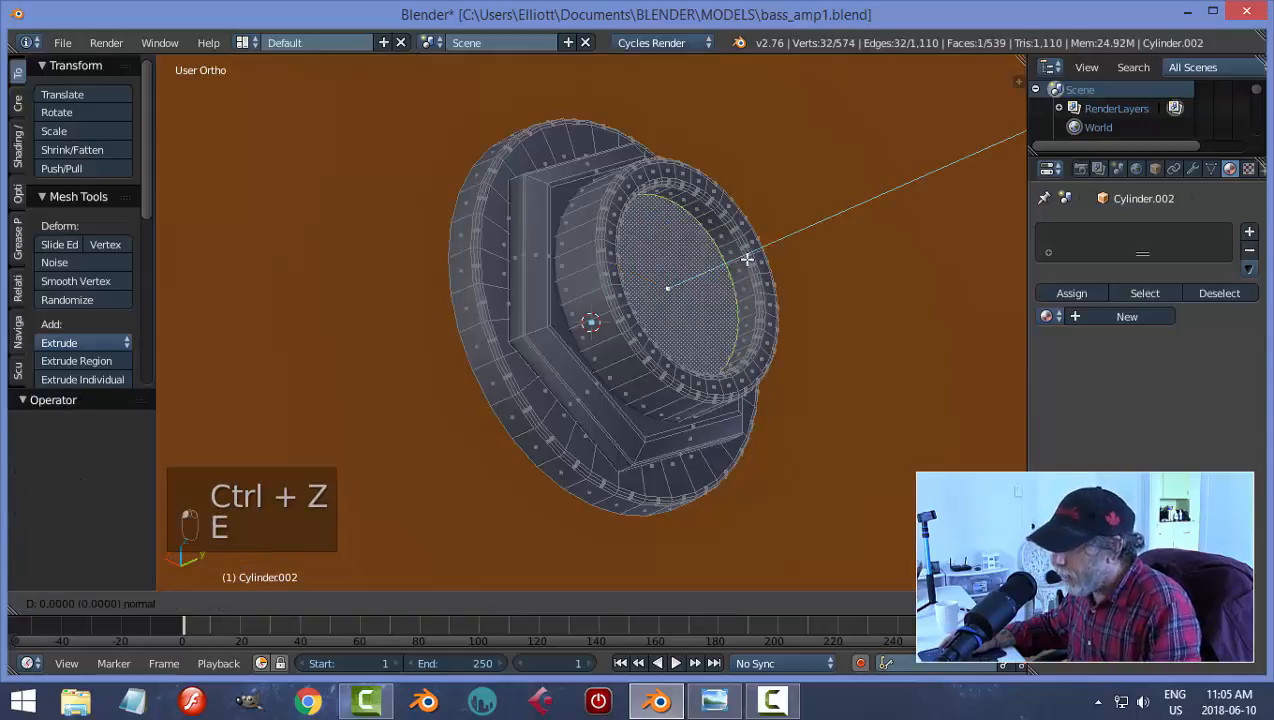
{"action": "left_click", "coordinate": [747, 260]}
{"action": "key", "text": "a"}
{"action": "key", "text": "Tab"}
{"action": "left_click", "coordinate": [597, 260]}
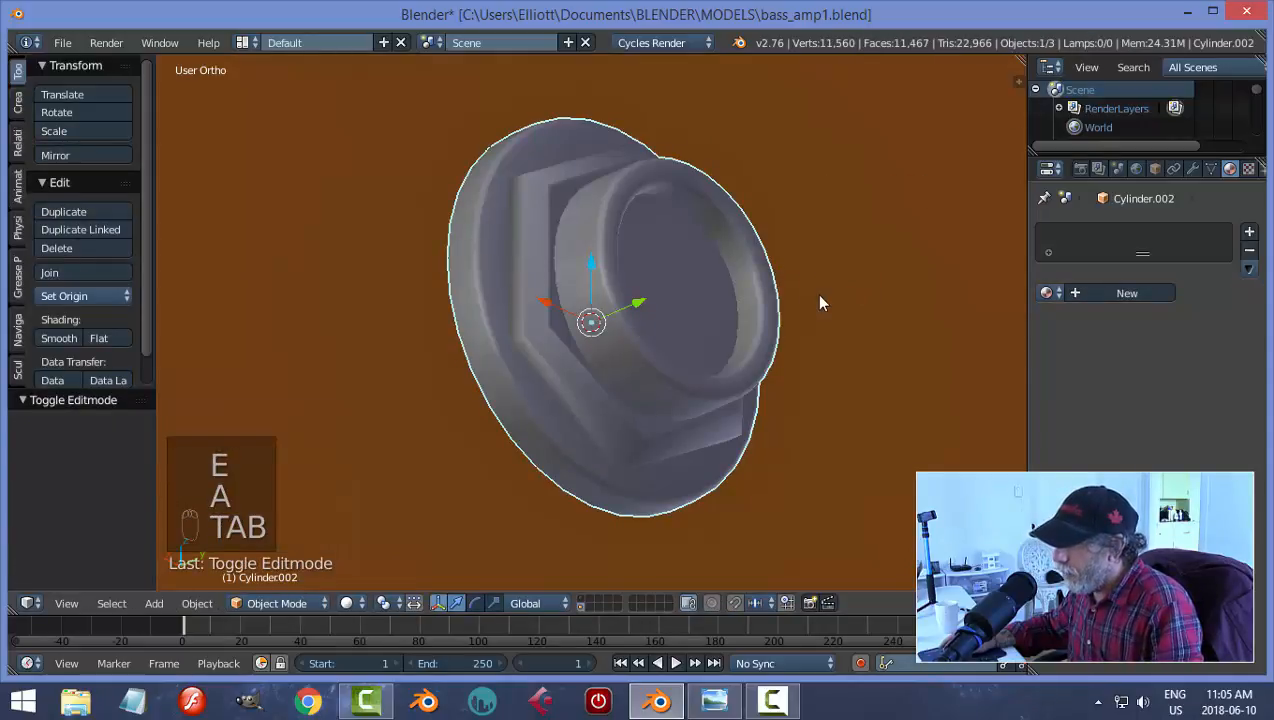
Step: Select the joined jack and assign the existing silver material to it
{"action": "key", "text": "a"}
{"action": "key", "text": "a"}
{"action": "scroll", "coordinate": [815, 294], "scroll_direction": "down", "scroll_amount": 6}
{"action": "middle_click_drag", "start_coordinate": [700, 338], "coordinate": [623, 356]}
{"action": "right_click", "coordinate": [622, 320]}
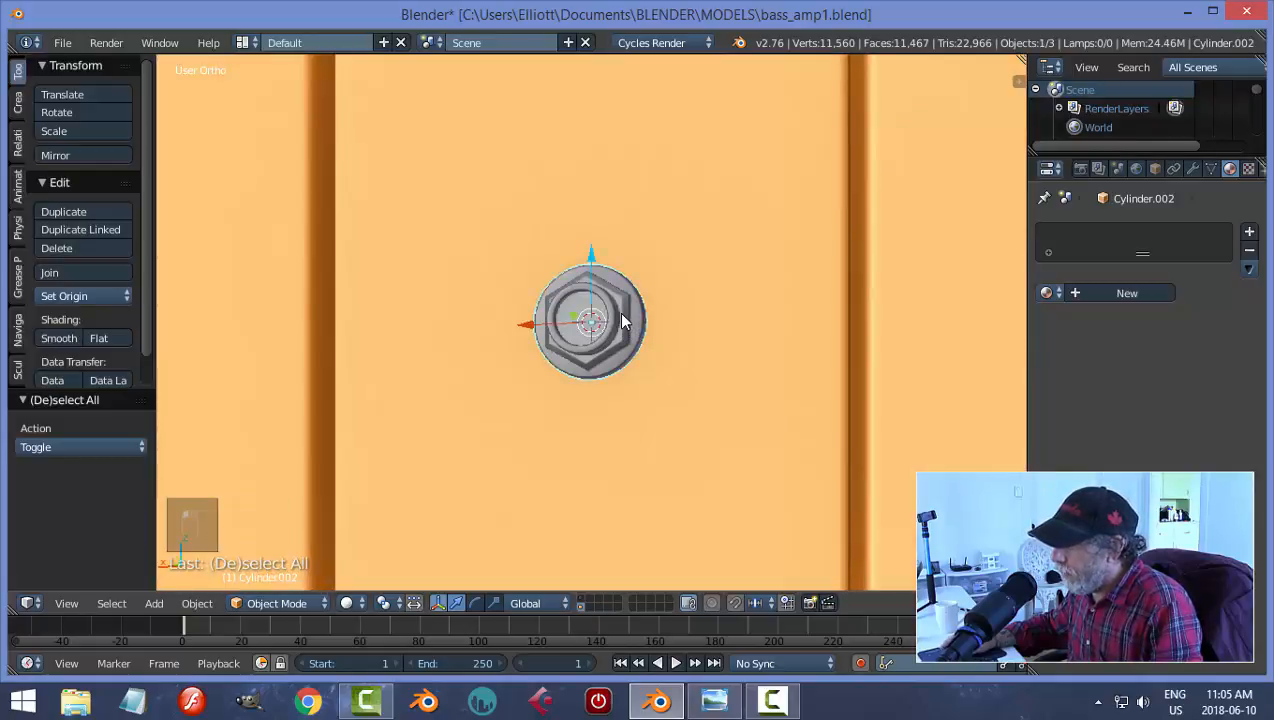
{"action": "left_click", "coordinate": [1052, 295]}
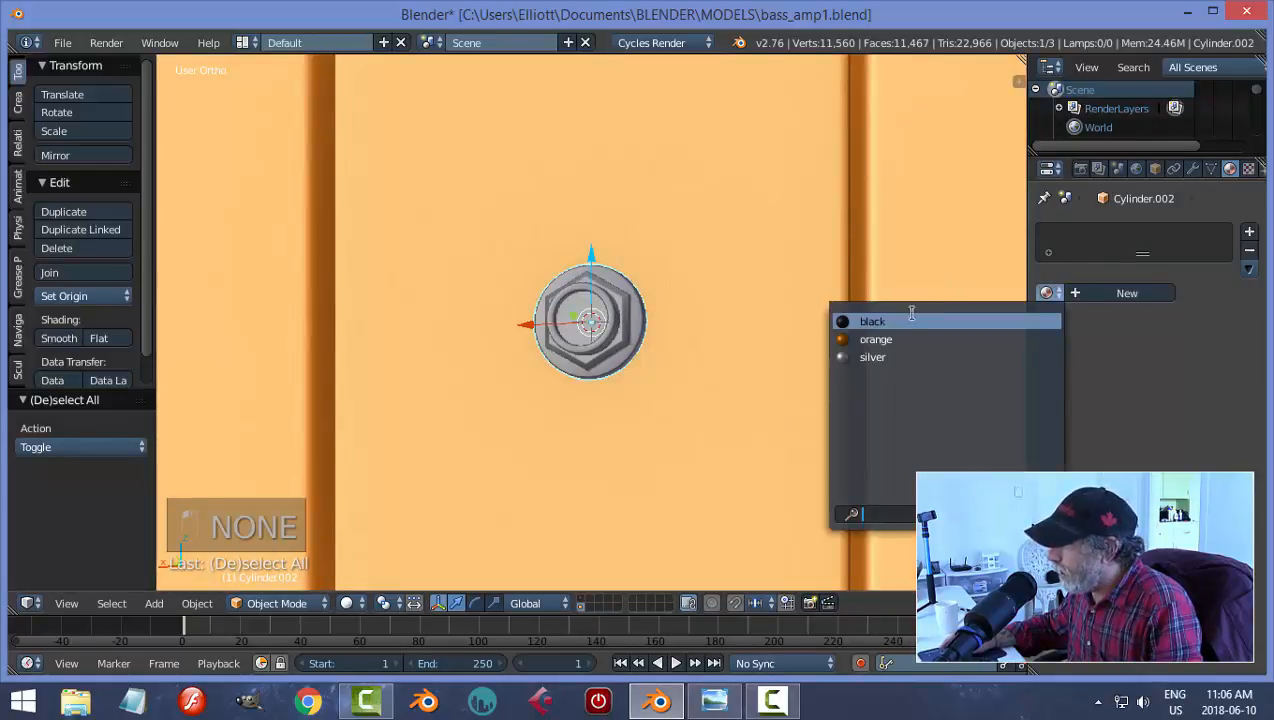
{"action": "left_click", "coordinate": [884, 348]}
Step: Add a second material slot to the jack and assign the existing black material to the recessed face inside the collar
{"action": "key", "text": "Tab"}
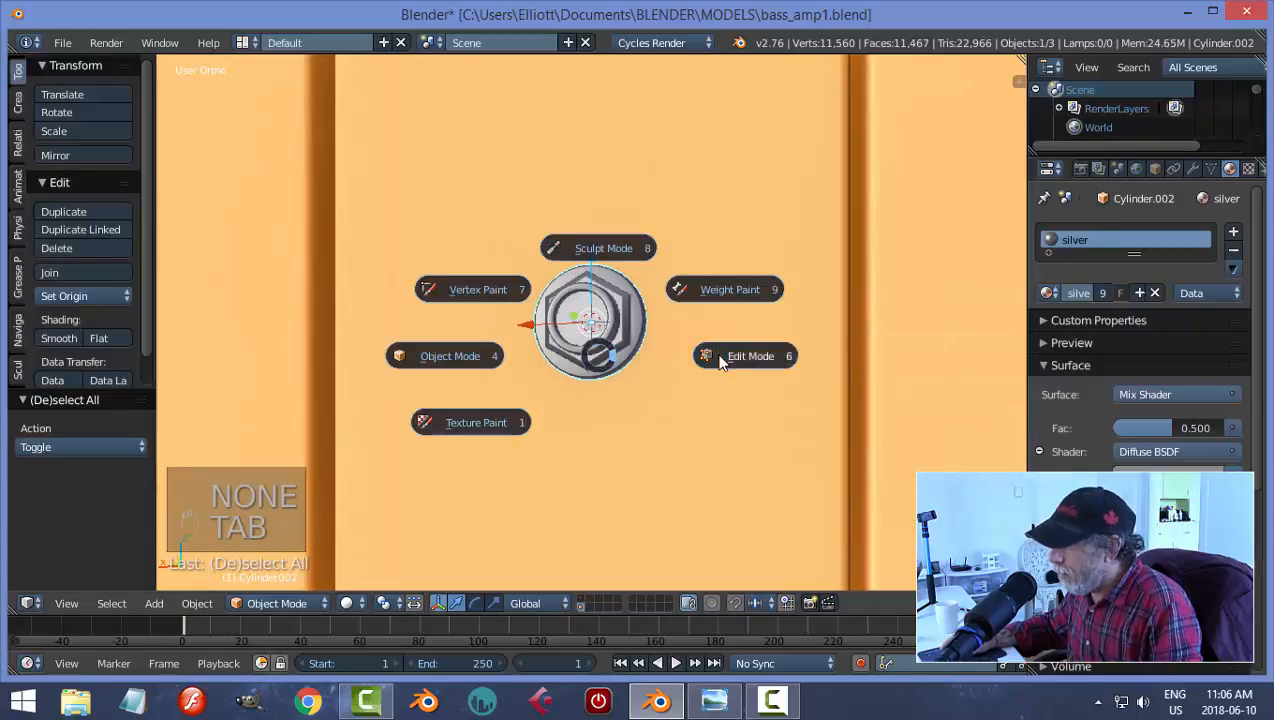
{"action": "left_click", "coordinate": [722, 361]}
{"action": "right_click", "coordinate": [580, 325]}
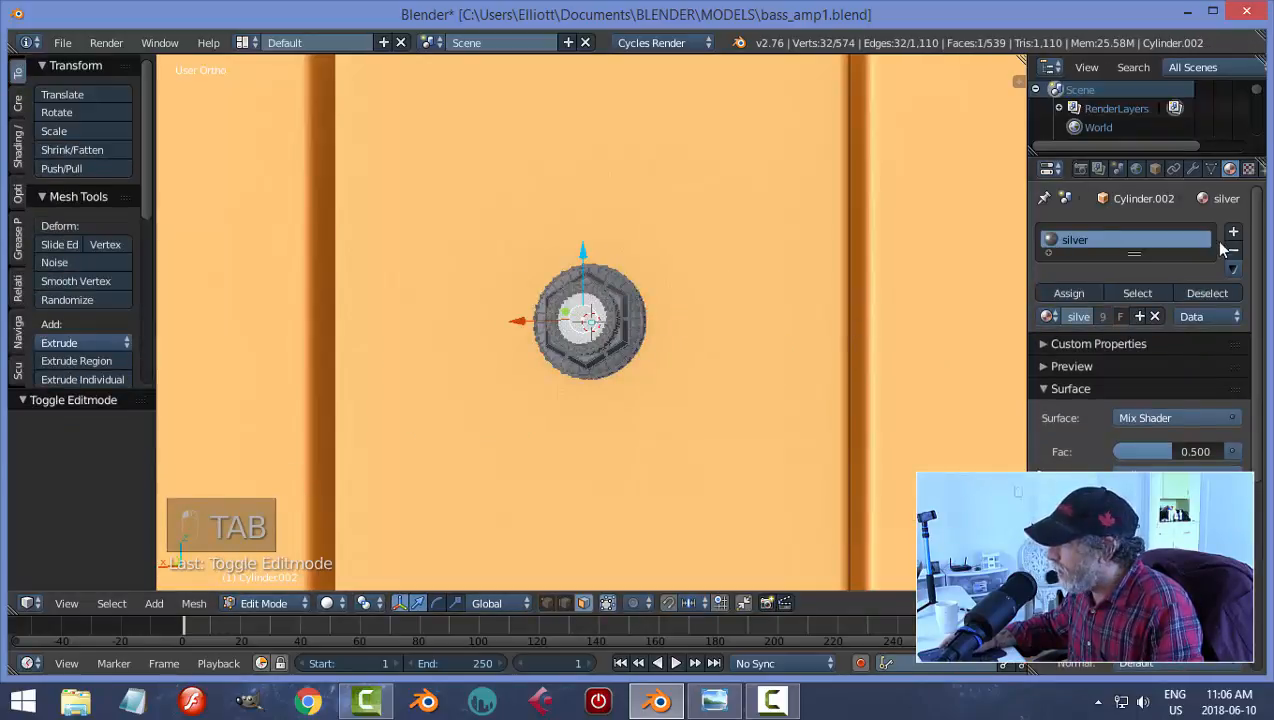
{"action": "left_click", "coordinate": [1233, 235]}
{"action": "left_click", "coordinate": [1046, 359]}
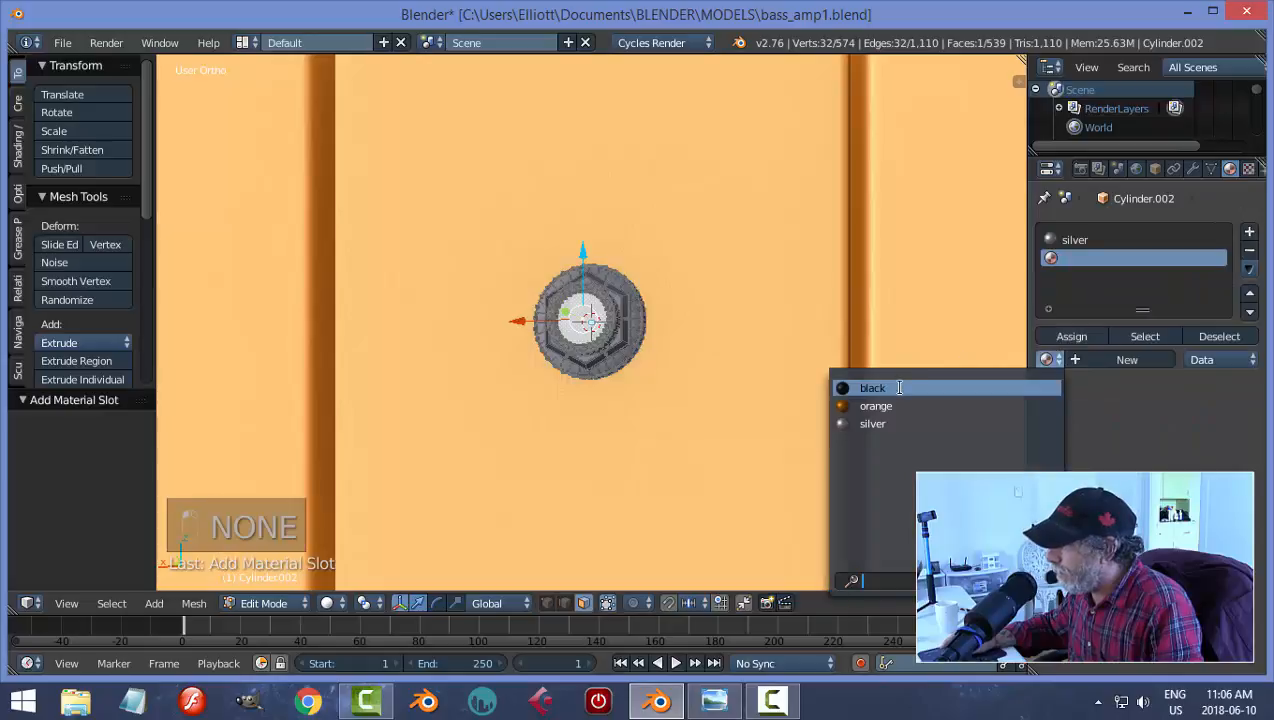
{"action": "left_click", "coordinate": [896, 385]}
{"action": "left_click", "coordinate": [1048, 345]}
{"action": "key", "text": "a"}
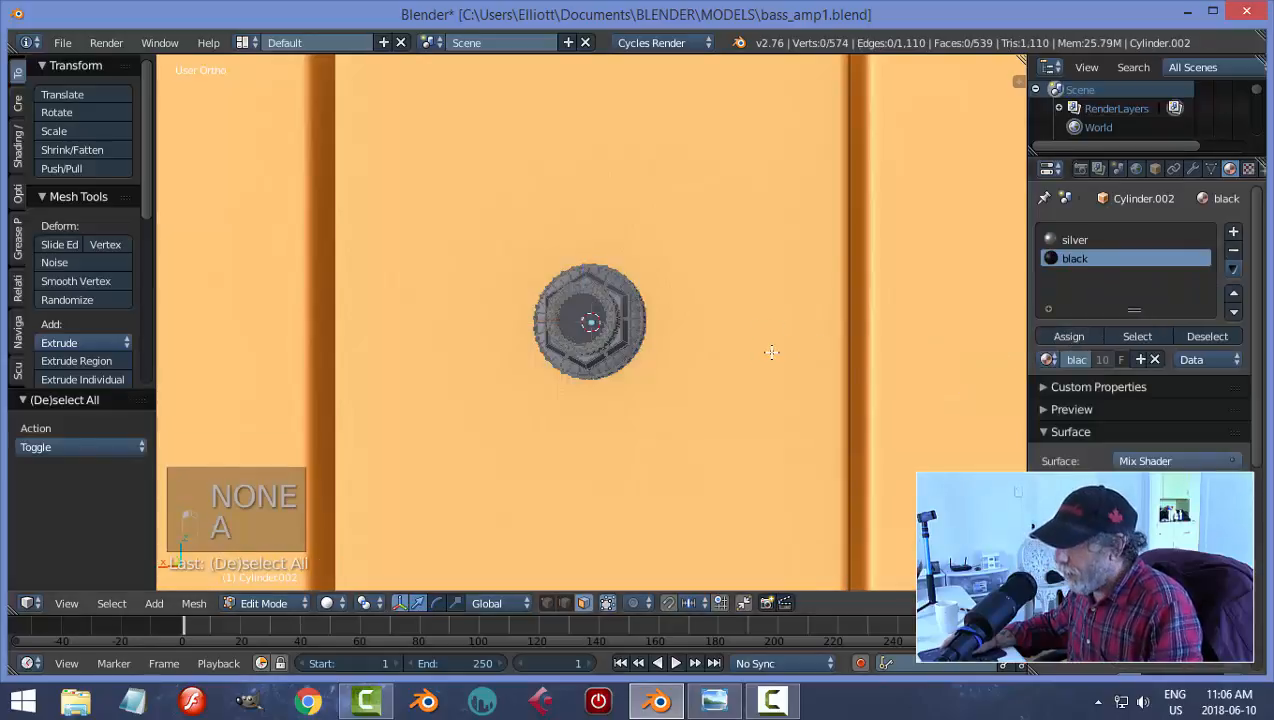
{"action": "key", "text": "Tab"}
{"action": "key", "text": "a"}
Step: Move the jack along X and raise it about 0.071 along Z into the recessed plate's upper-left area in back view
{"action": "middle_click_drag", "start_coordinate": [649, 339], "coordinate": [609, 359]}
{"action": "scroll", "coordinate": [609, 359], "scroll_direction": "up", "scroll_amount": 3}
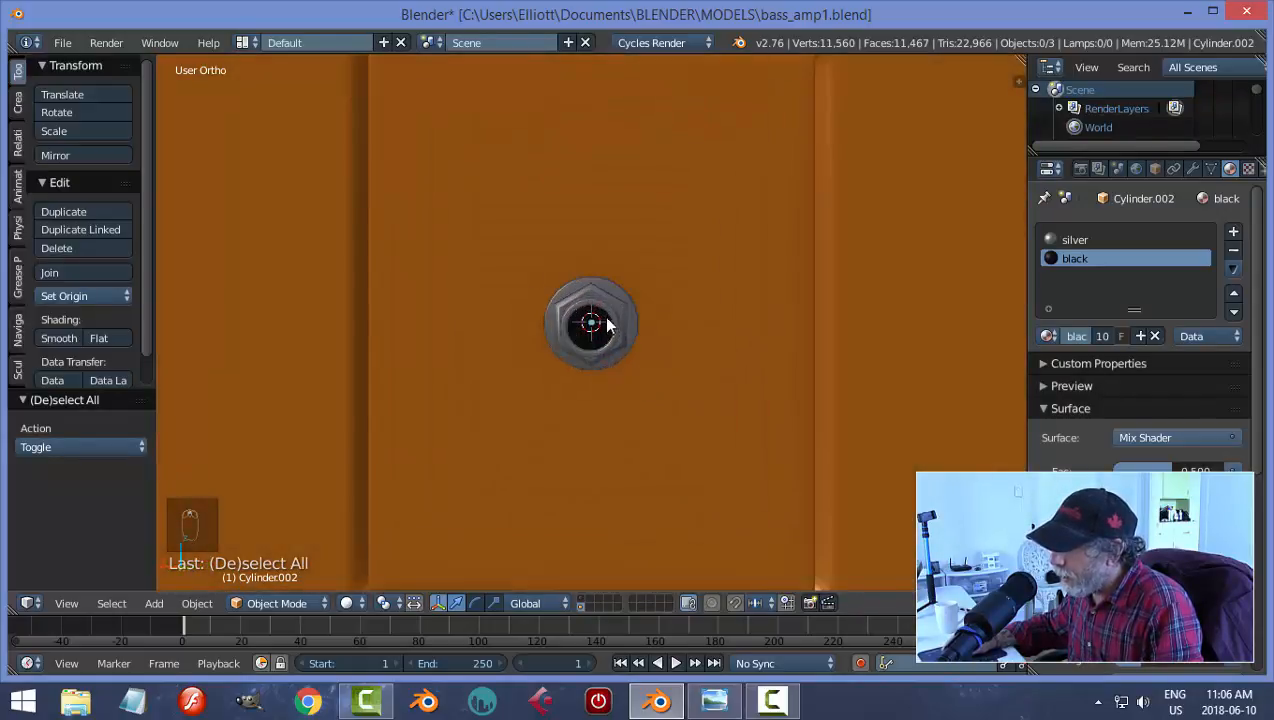
{"action": "right_click", "coordinate": [609, 322]}
{"action": "key", "text": "ctrl+KP_1"}
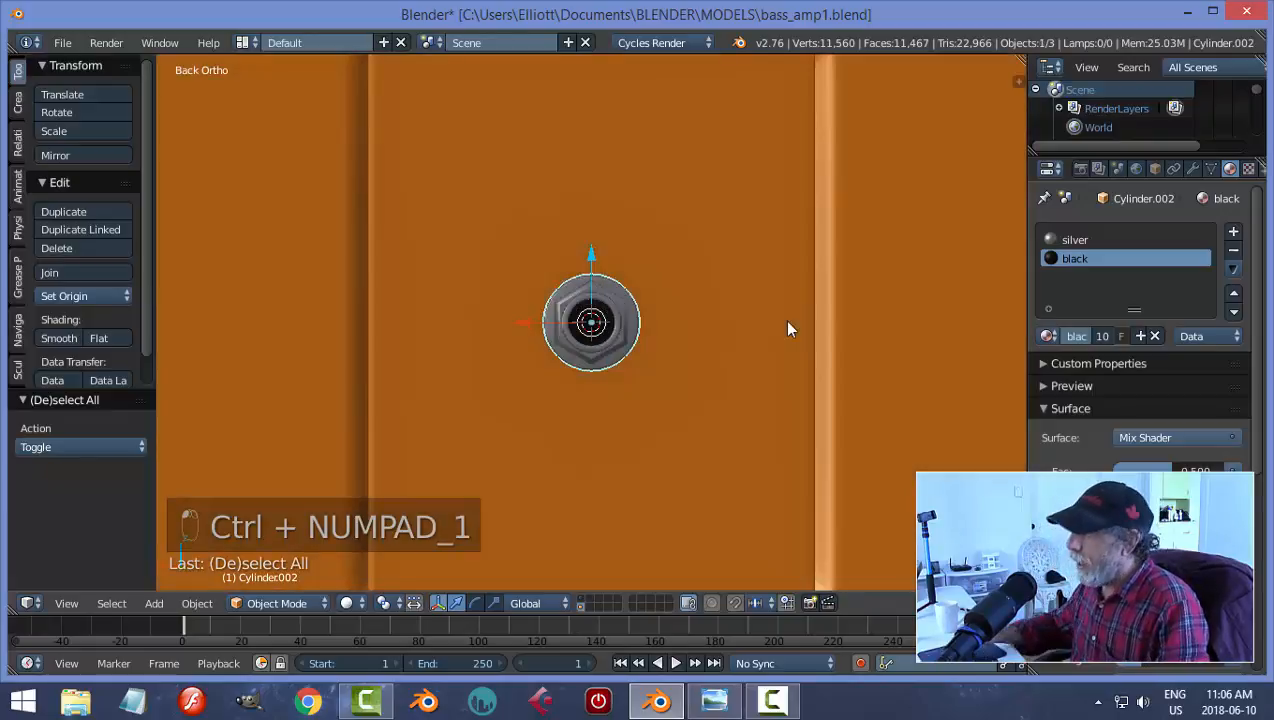
{"action": "scroll", "coordinate": [778, 335], "scroll_direction": "down", "scroll_amount": 4}
{"action": "left_click_drag", "start_coordinate": [521, 323], "coordinate": [476, 322]}
{"action": "left_click_drag", "start_coordinate": [548, 263], "coordinate": [536, 206]}
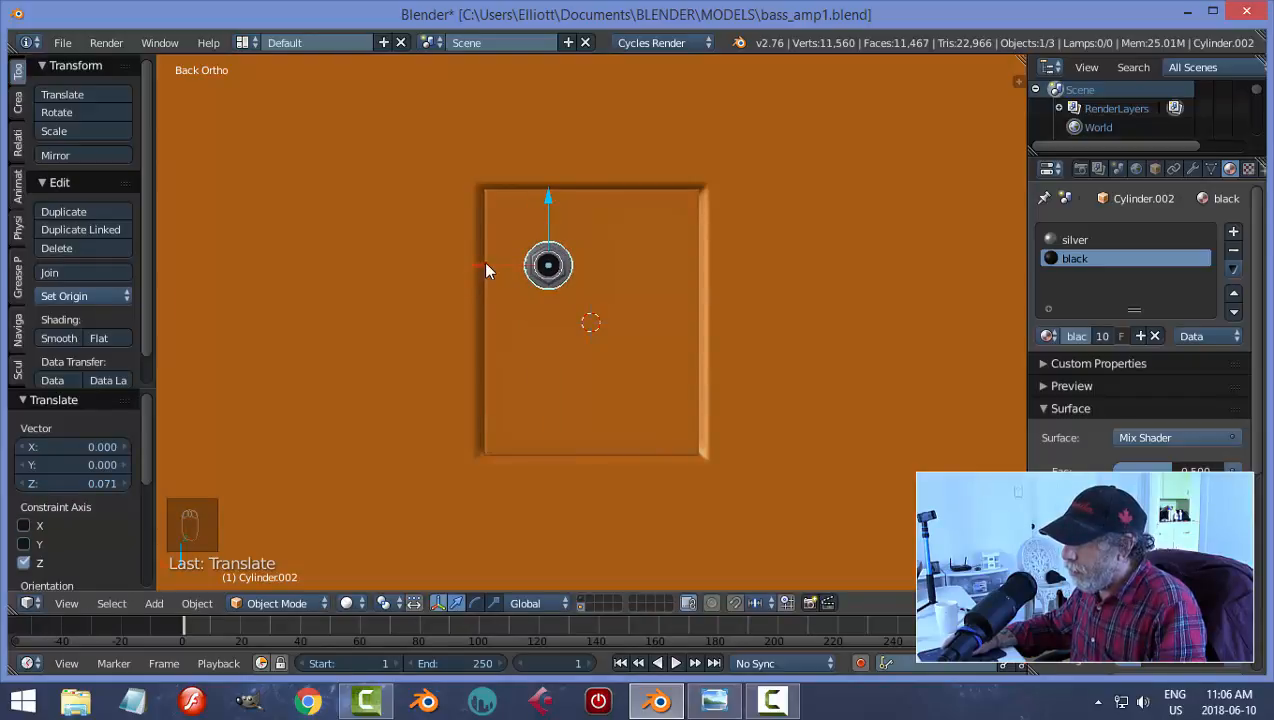
{"action": "left_click_drag", "start_coordinate": [485, 267], "coordinate": [473, 266]}
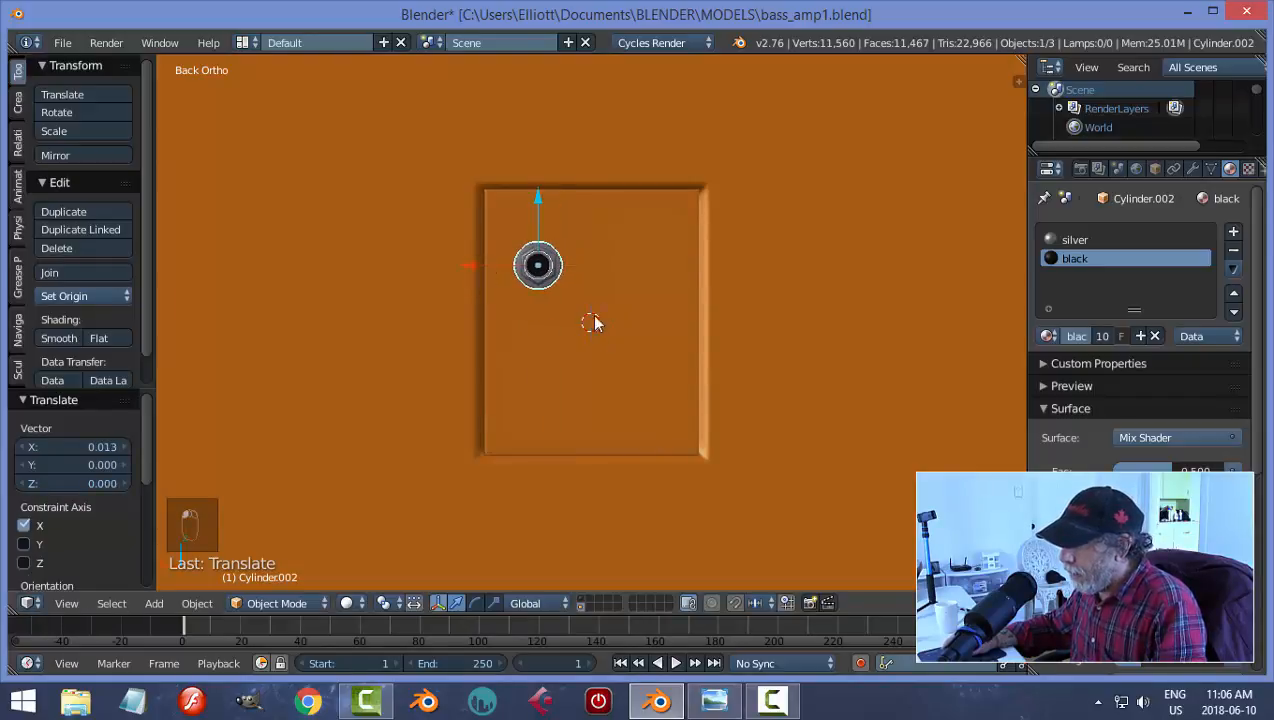
Step: Add a Mirror modifier on the X axis to the jack, using the recessed plate Cube.004 as mirror object
{"action": "left_click", "coordinate": [1193, 169]}
{"action": "left_click", "coordinate": [1083, 230]}
{"action": "left_click", "coordinate": [936, 417]}
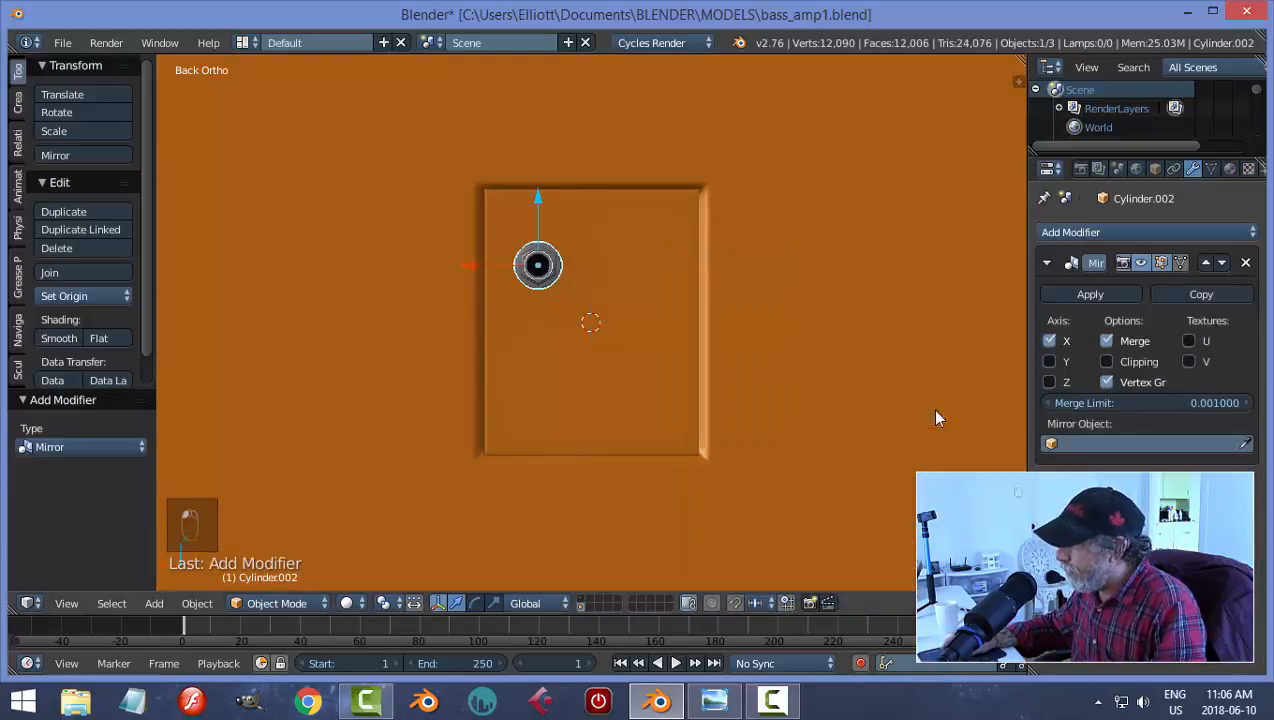
{"action": "left_click", "coordinate": [697, 380]}
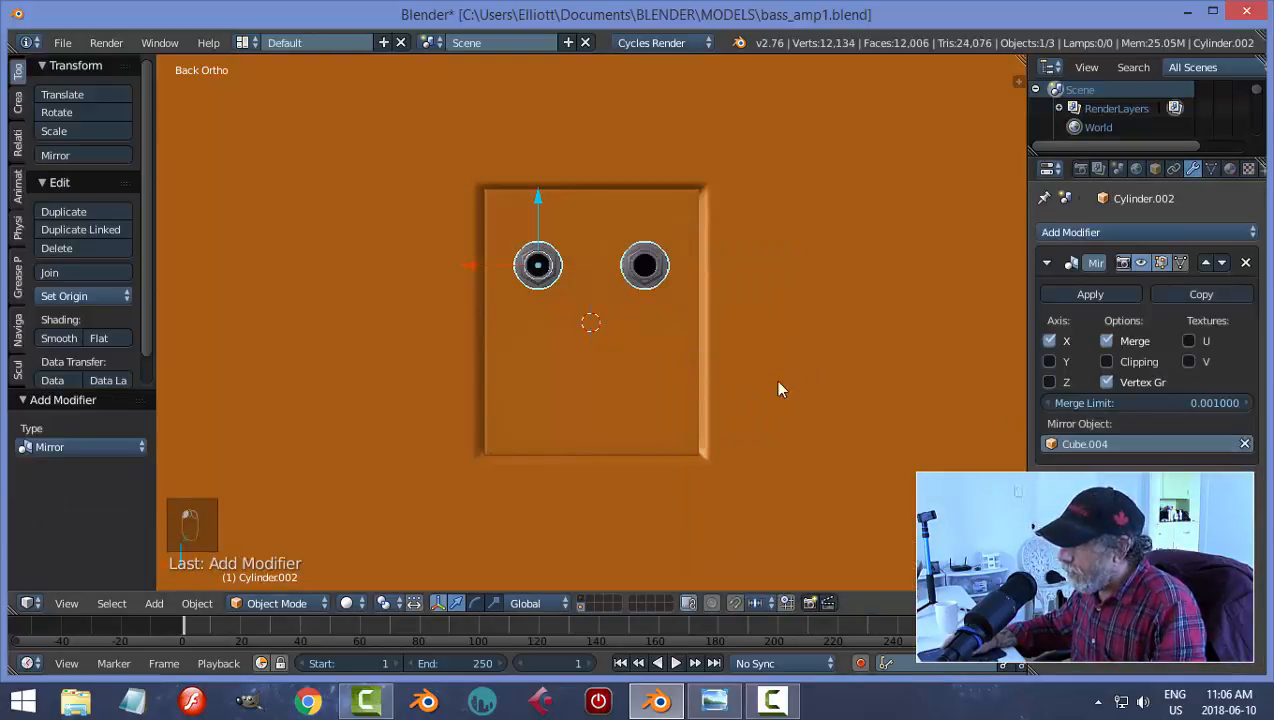
{"action": "key", "text": "a"}
Step: Nudge the mirrored jacks along Y to fine-tune their seating against the plate and save the file
{"action": "scroll", "coordinate": [768, 387], "scroll_direction": "down", "scroll_amount": 4}
{"action": "middle_click_drag", "start_coordinate": [768, 387], "coordinate": [641, 290]}
{"action": "middle_click_drag", "start_coordinate": [650, 245], "coordinate": [588, 172]}
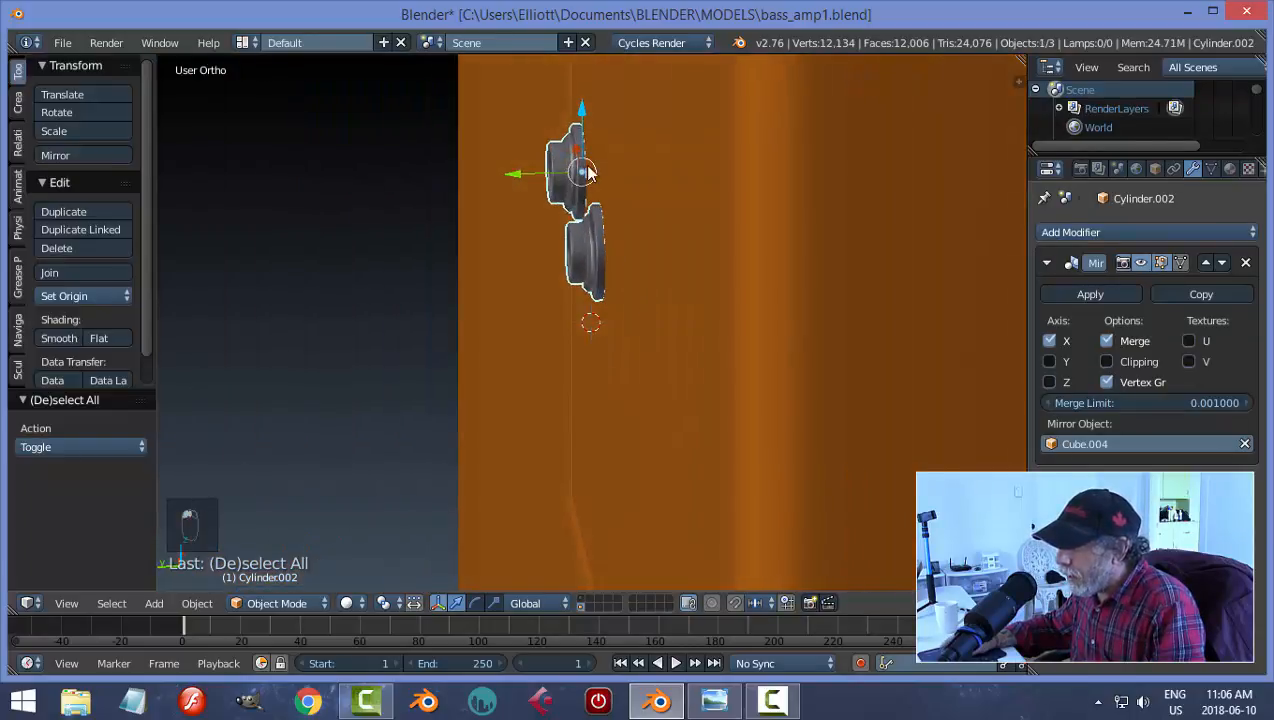
{"action": "left_click", "coordinate": [511, 177]}
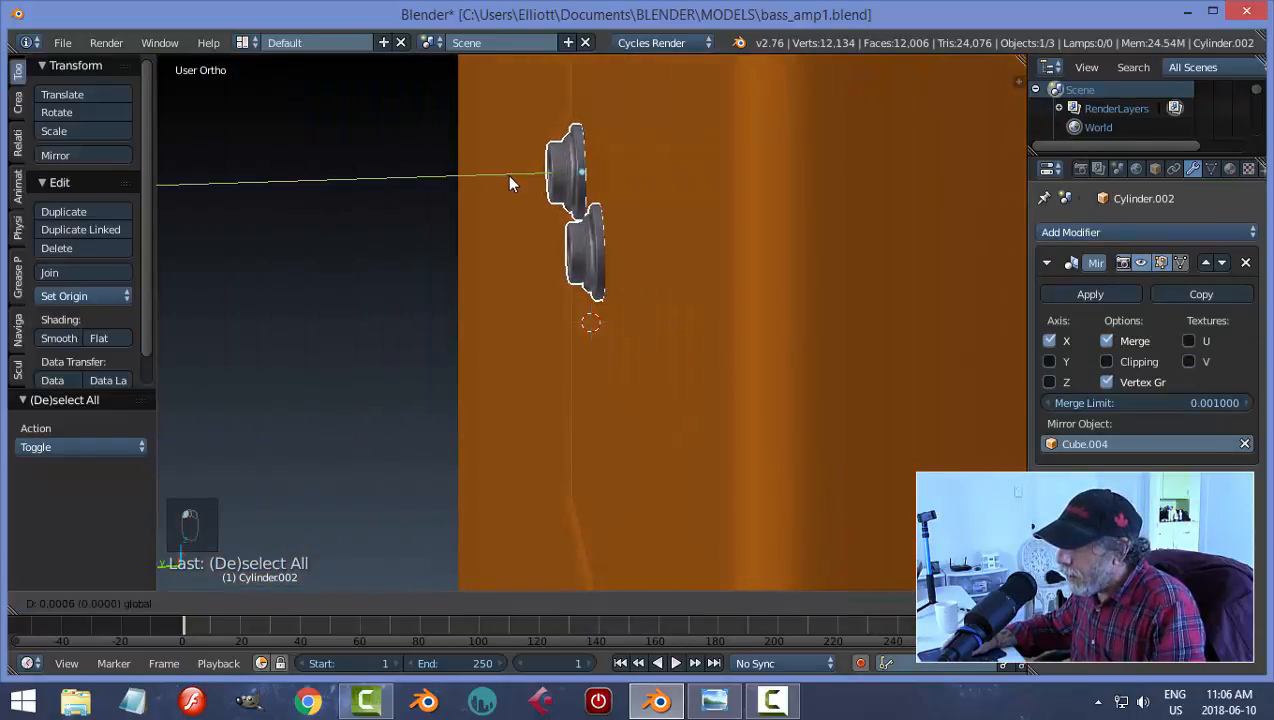
{"action": "key", "text": "a"}
{"action": "mouse_move", "coordinate": [648, 208]}
{"action": "middle_mouse_down"}
{"action": "mouse_move", "coordinate": [594, 250]}
{"action": "mouse_move", "coordinate": [754, 213]}
{"action": "mouse_move", "coordinate": [757, 251]}
{"action": "mouse_move", "coordinate": [711, 220]}
{"action": "mouse_move", "coordinate": [704, 258]}
{"action": "mouse_move", "coordinate": [708, 248]}
{"action": "middle_mouse_up"}
{"action": "key", "text": "ctrl+s"}
Step: Snap the 3D cursor to the recessed plate and add a 32-vertex mesh circle there
{"action": "right_click", "coordinate": [578, 248]}
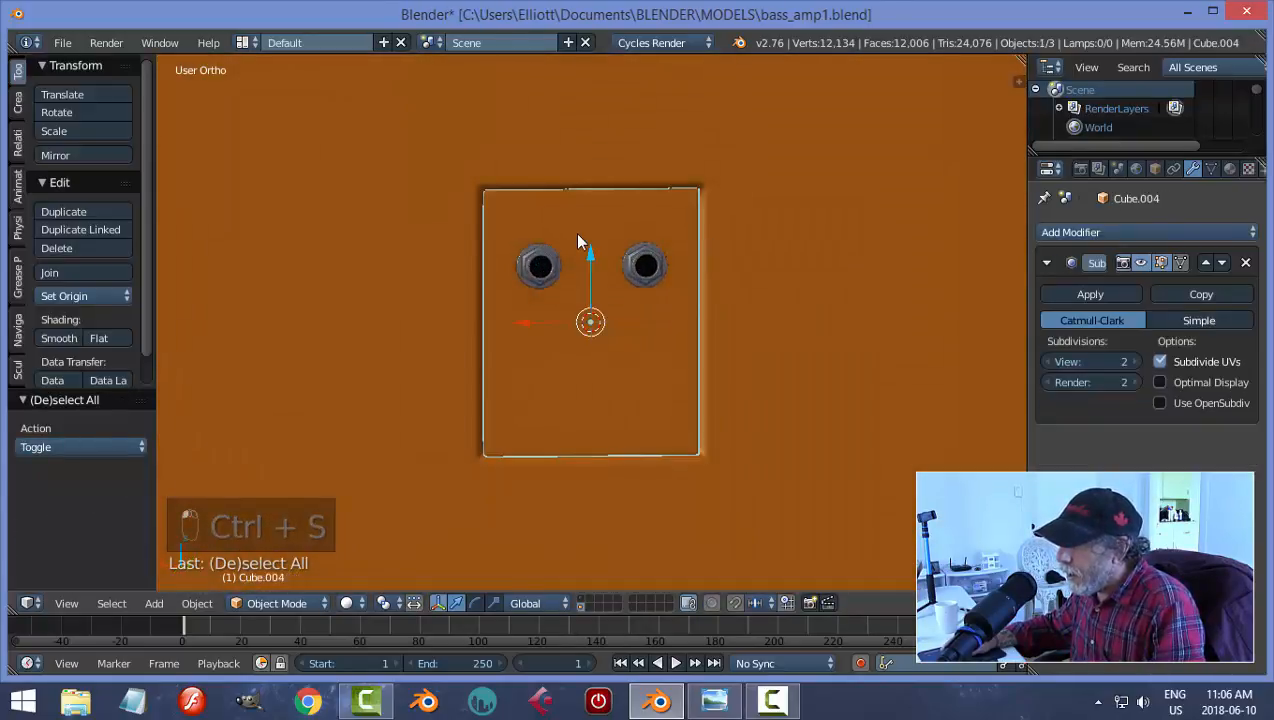
{"action": "key", "text": "shift+s"}
{"action": "left_click", "coordinate": [728, 230]}
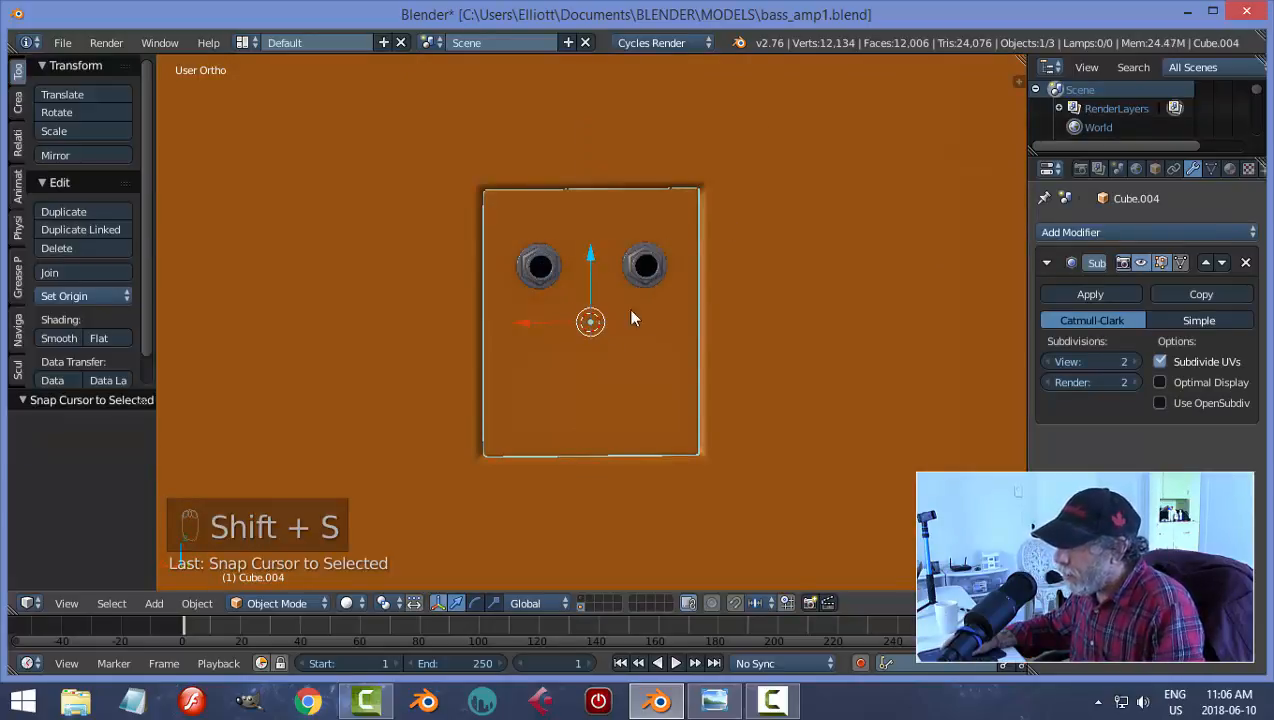
{"action": "key", "text": "shift+a"}
{"action": "mouse_move", "coordinate": [649, 310]}
{"action": "left_click", "coordinate": [715, 349]}
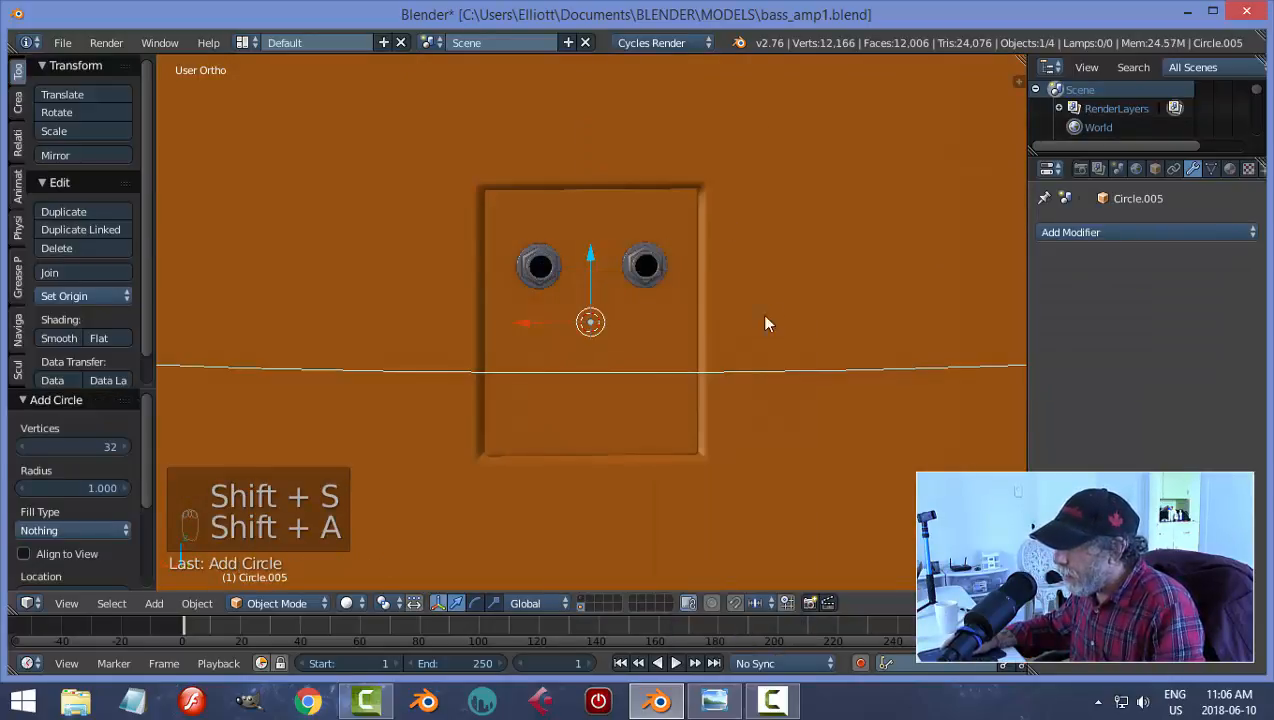
Step: Rotate the circle 90° about X and move it about 0.177 along Y, out from the cabinet's back
{"action": "scroll", "coordinate": [760, 314], "scroll_direction": "down", "scroll_amount": 5}
{"action": "middle_click_drag", "start_coordinate": [734, 319], "coordinate": [665, 352]}
{"action": "type", "text": "rx90"}
{"action": "key", "text": "Return"}
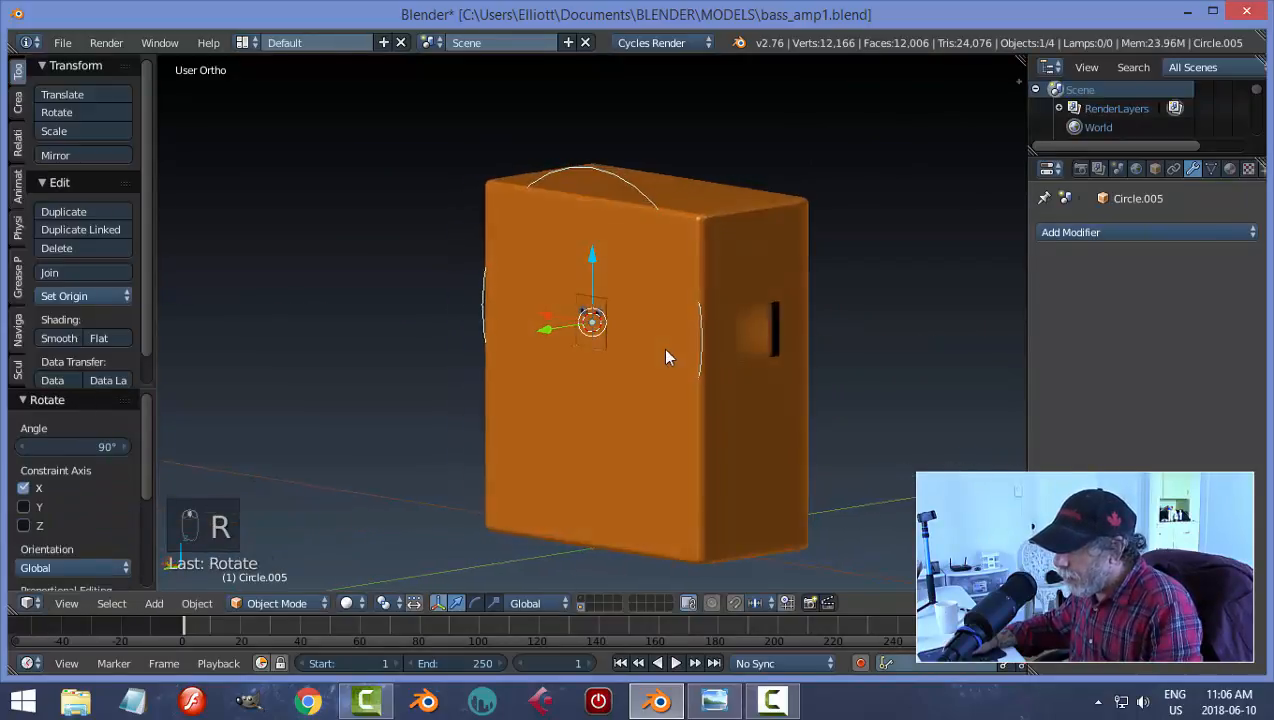
{"action": "left_click_drag", "start_coordinate": [537, 326], "coordinate": [521, 335]}
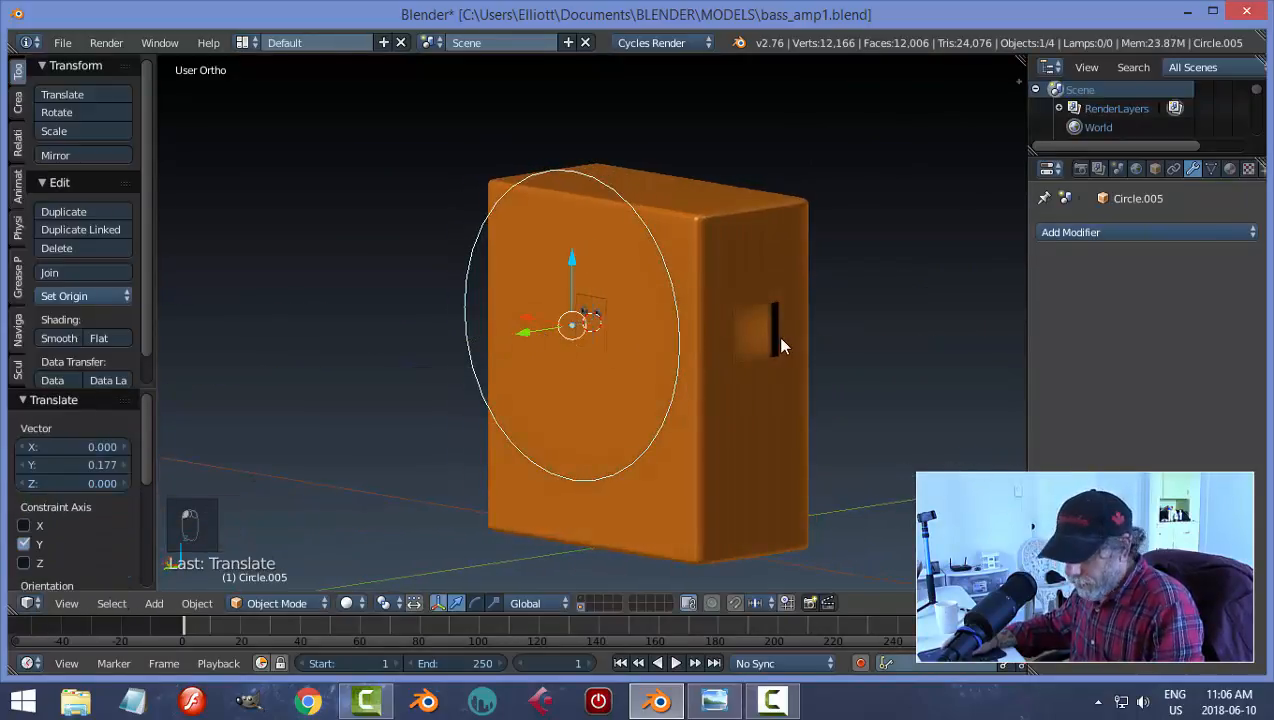
Step: Scale the circle down to a small ring, move it about -0.156 along Y and apply its rotation and scale
{"action": "key", "text": "s"}
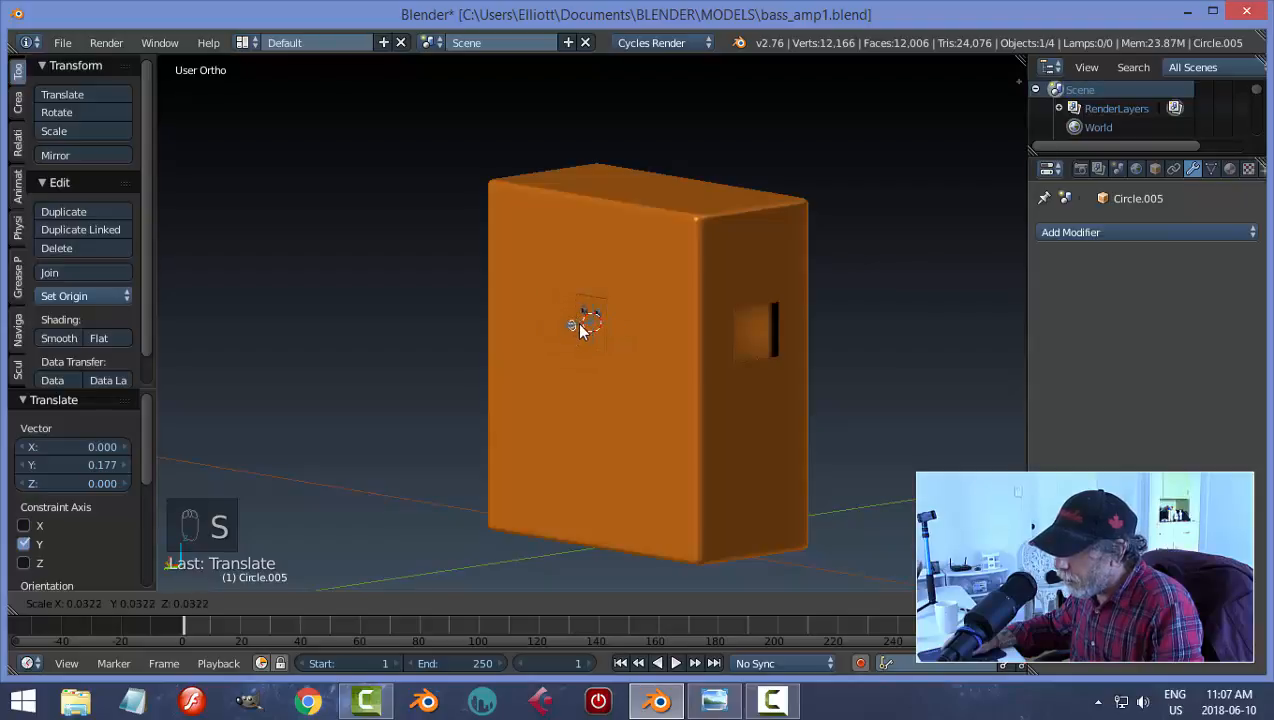
{"action": "left_click", "coordinate": [580, 322]}
{"action": "left_click_drag", "start_coordinate": [514, 334], "coordinate": [562, 334]}
{"action": "key", "text": "ctrl+a"}
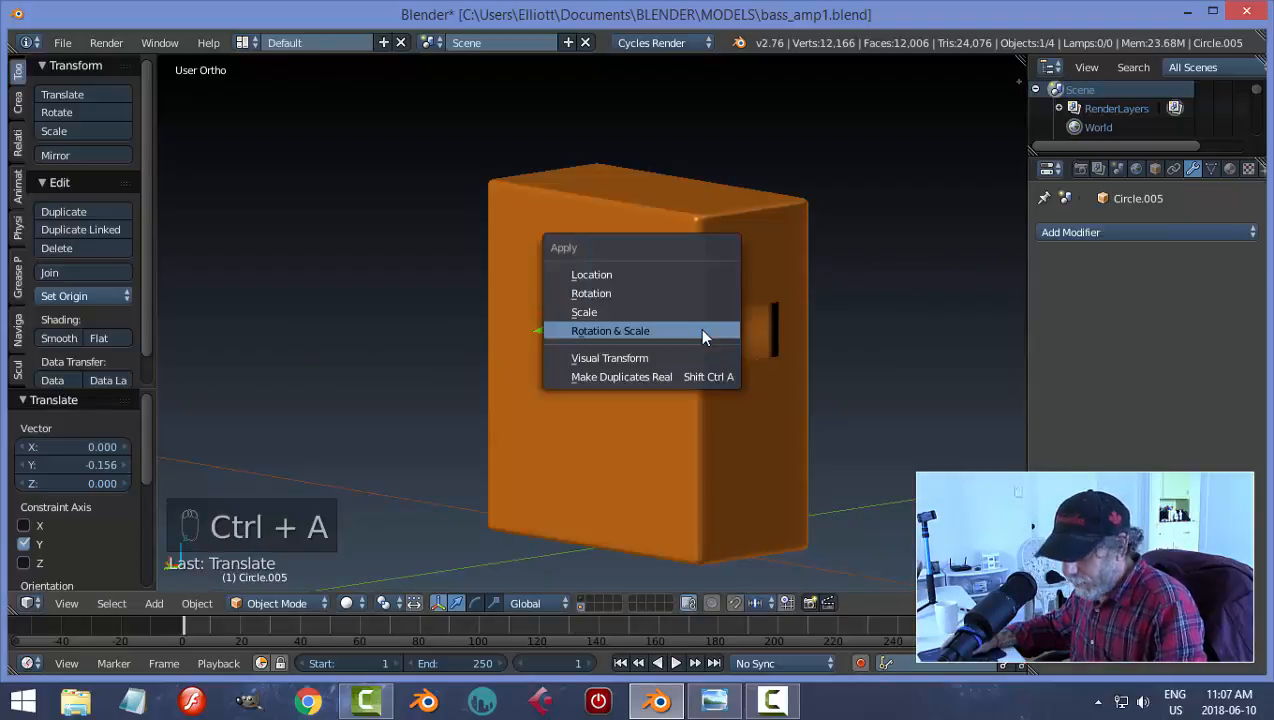
{"action": "left_click", "coordinate": [702, 336]}
Step: Scale the circle to about 0.479 and raise it about 0.101 along Z, between the two jacks
{"action": "key", "text": "KP_Decimal"}
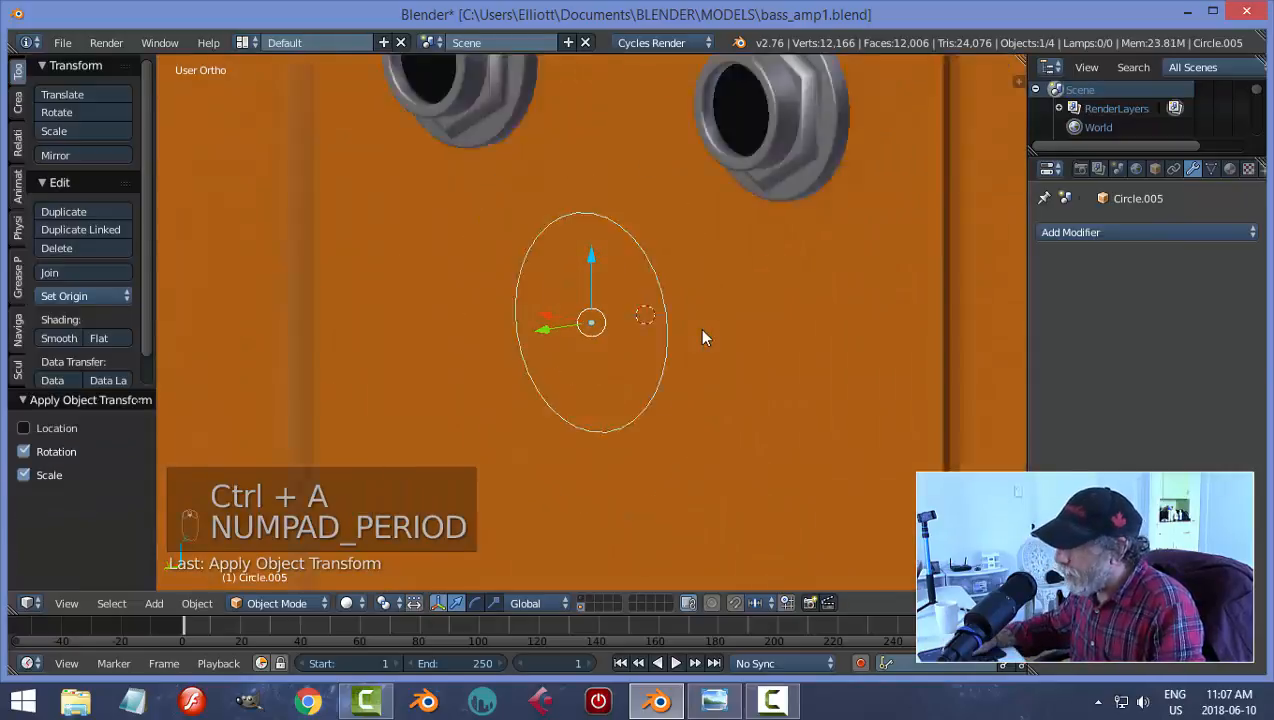
{"action": "scroll", "coordinate": [702, 331], "scroll_direction": "down", "scroll_amount": 8}
{"action": "middle_click_drag", "start_coordinate": [699, 337], "coordinate": [758, 306]}
{"action": "scroll", "coordinate": [690, 334], "scroll_direction": "up", "scroll_amount": 3}
{"action": "scroll", "coordinate": [694, 343], "scroll_direction": "up", "scroll_amount": 1}
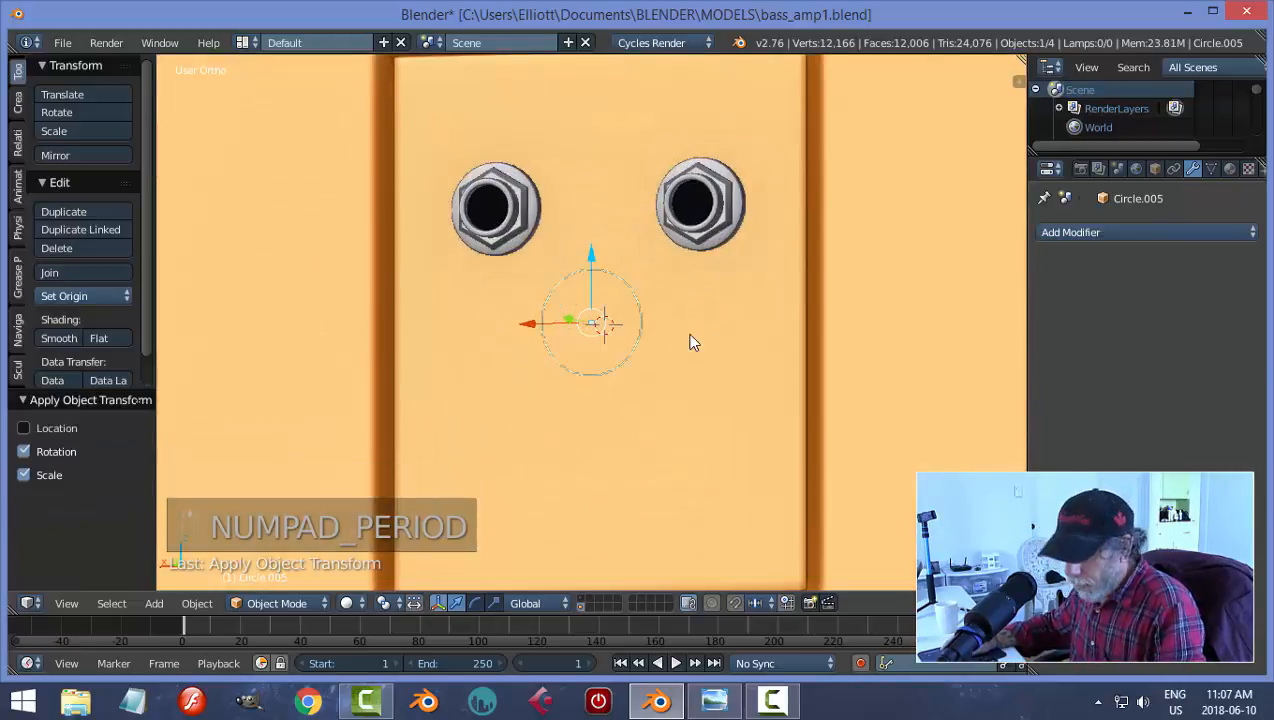
{"action": "key", "text": "s"}
{"action": "left_click", "coordinate": [621, 318]}
{"action": "key", "text": "g"}
{"action": "key", "text": "z"}
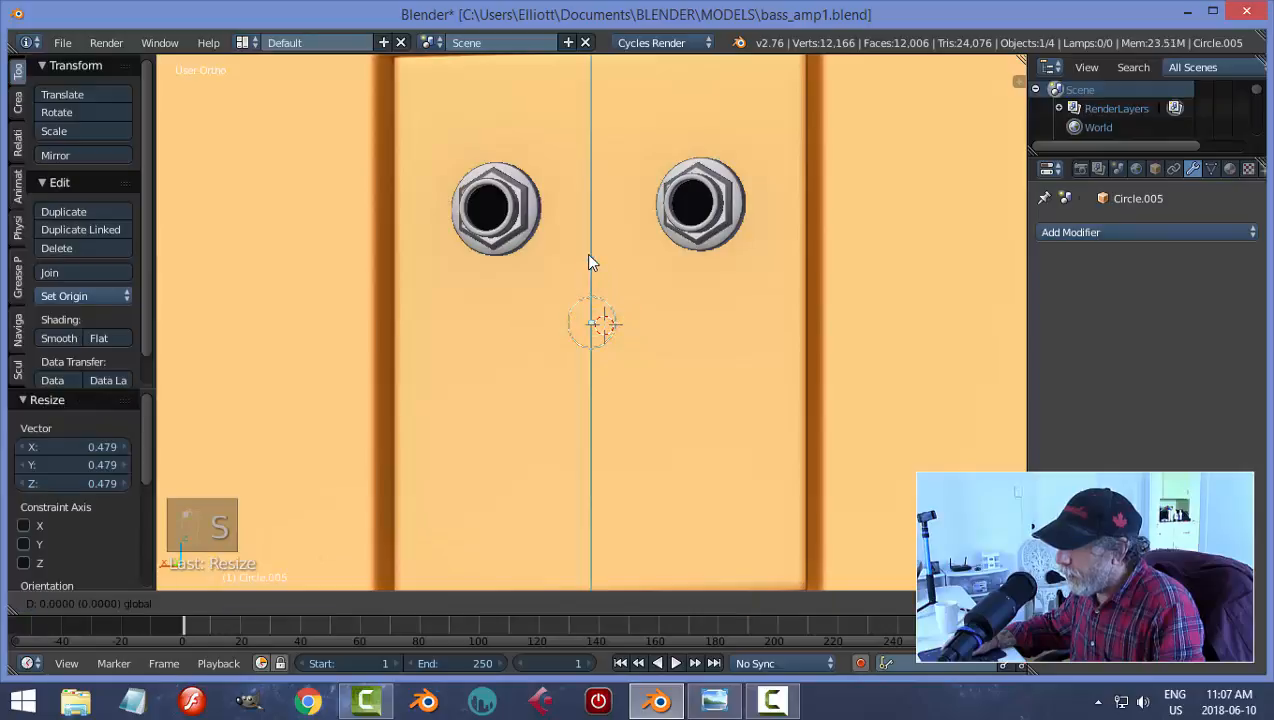
{"action": "left_click", "coordinate": [585, 95]}
Step: Move the circle about 0.104 along X toward the plate's upper-left corner and about -0.008 along Y toward the plate
{"action": "scroll", "coordinate": [671, 207], "scroll_direction": "down", "scroll_amount": 4}
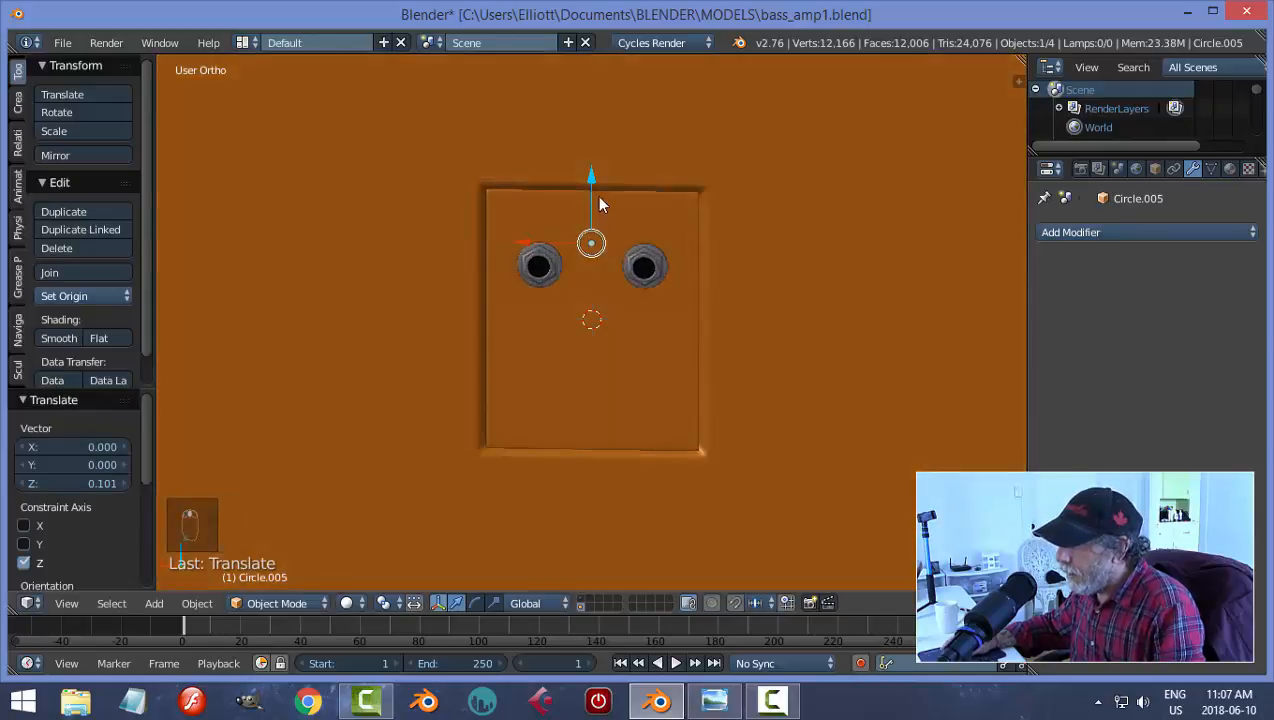
{"action": "left_click", "coordinate": [588, 167]}
{"action": "key", "text": "ctrl+space"}
{"action": "left_click_drag", "start_coordinate": [526, 214], "coordinate": [443, 214]}
{"action": "middle_click_drag", "start_coordinate": [443, 214], "coordinate": [593, 211]}
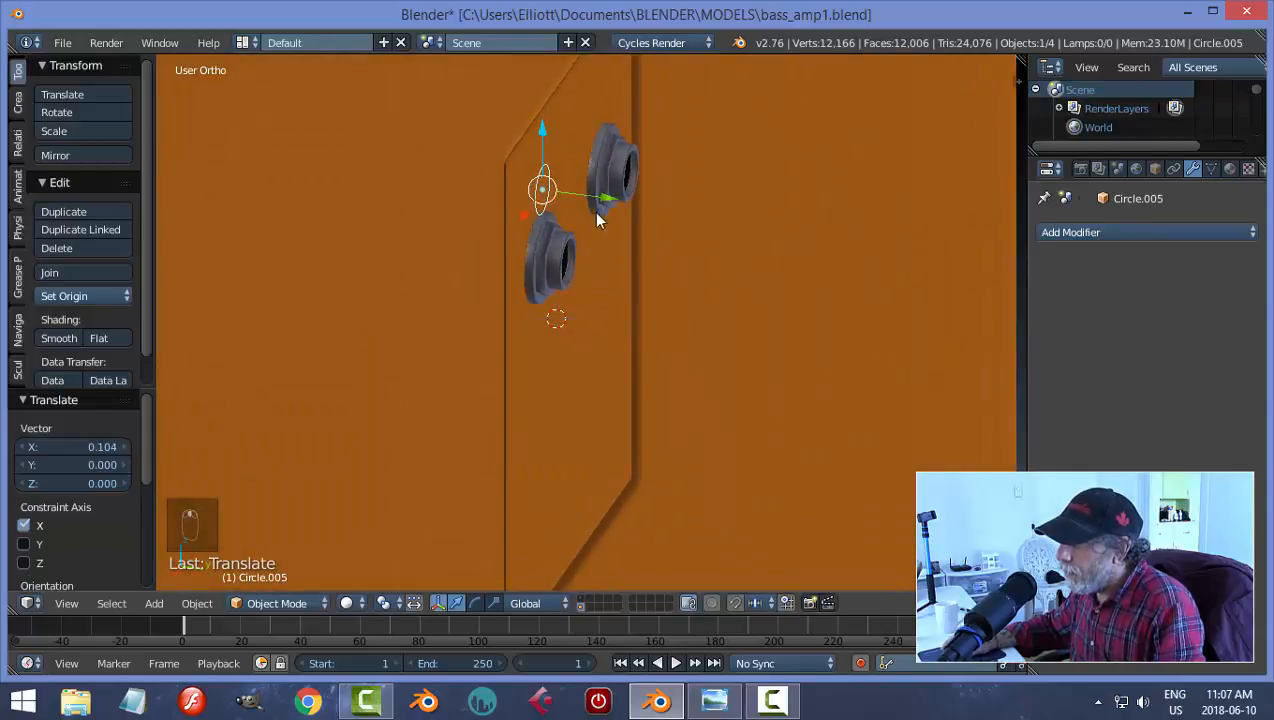
{"action": "left_click_drag", "start_coordinate": [593, 211], "coordinate": [604, 193]}
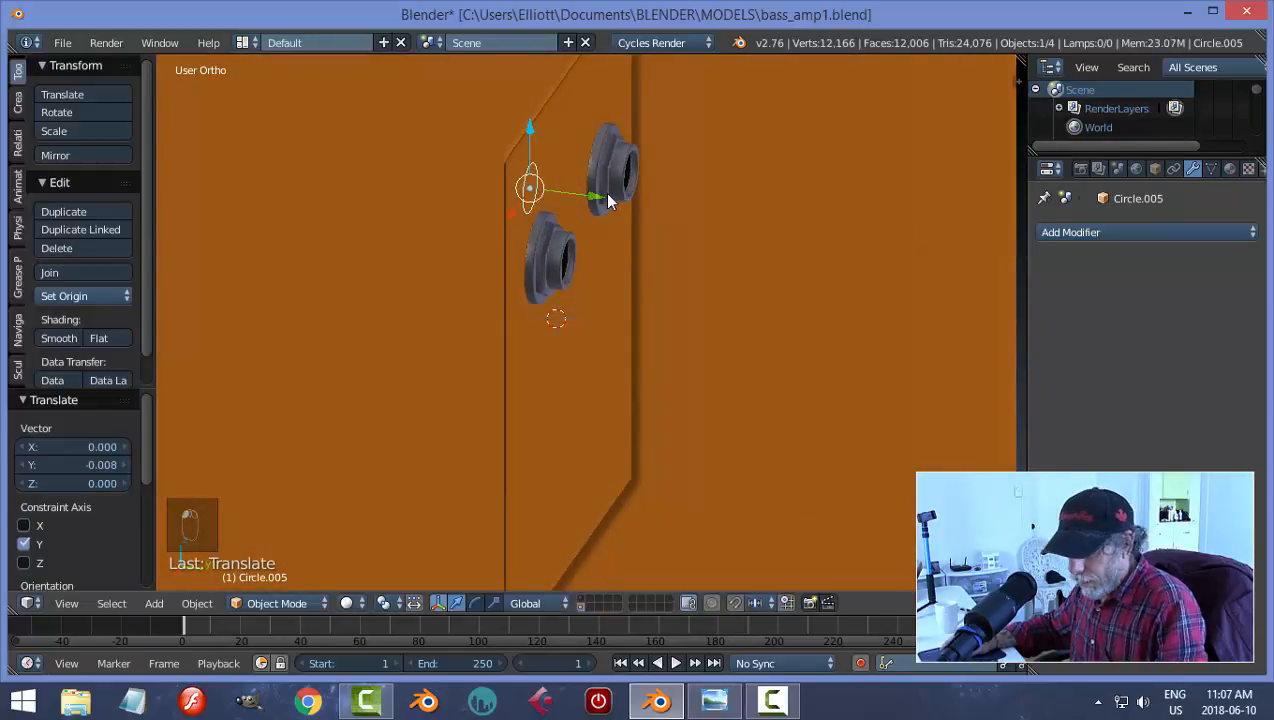
Step: Apply the circle's transform, fill it with a face in Edit Mode and extrude the face about 0.005 along Y
{"action": "key", "text": "ctrl+a"}
{"action": "left_click", "coordinate": [607, 196]}
{"action": "key", "text": "Tab"}
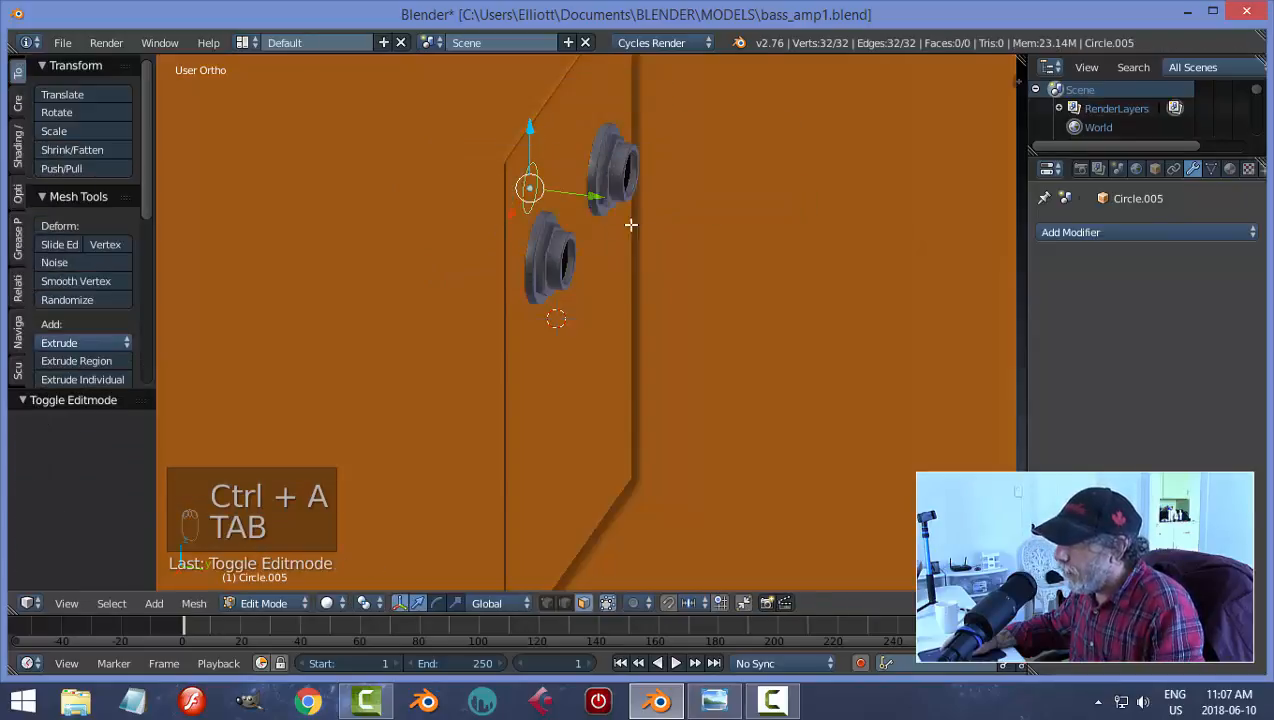
{"action": "scroll", "coordinate": [603, 233], "scroll_direction": "up", "scroll_amount": 3}
{"action": "key", "text": "f"}
{"action": "middle_click_drag", "start_coordinate": [602, 235], "coordinate": [660, 361]}
{"action": "key", "text": "e"}
{"action": "left_click", "coordinate": [679, 360]}
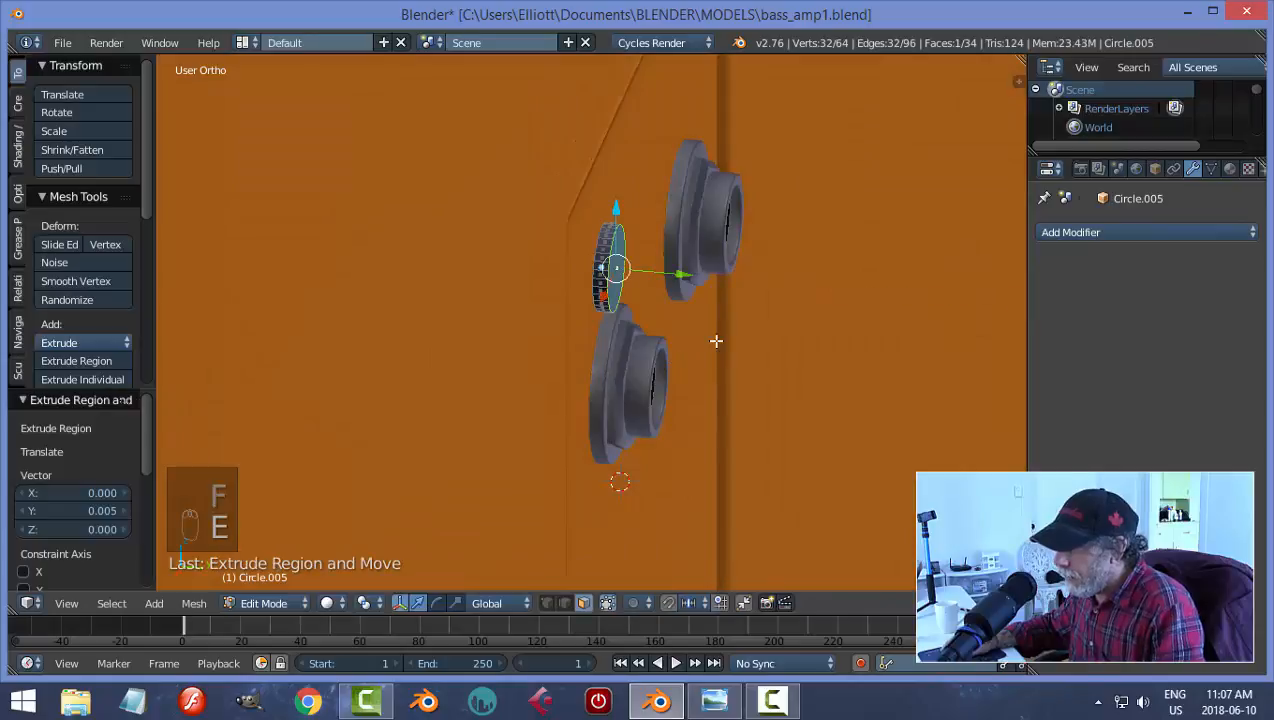
Step: Bevel the disc's front face edges with 2 segments and an offset of about 0.003
{"action": "key", "text": "ctrl+b"}
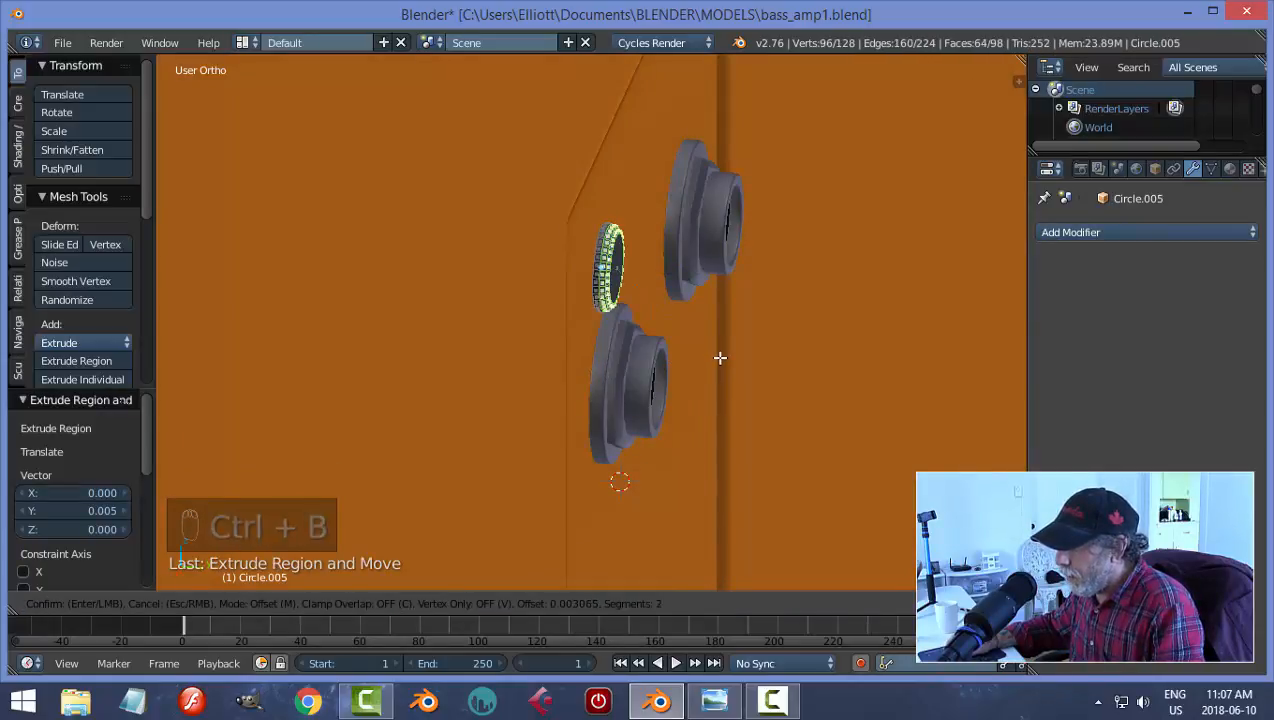
{"action": "left_click", "coordinate": [720, 357]}
{"action": "key", "text": "a"}
{"action": "key", "text": "Tab"}
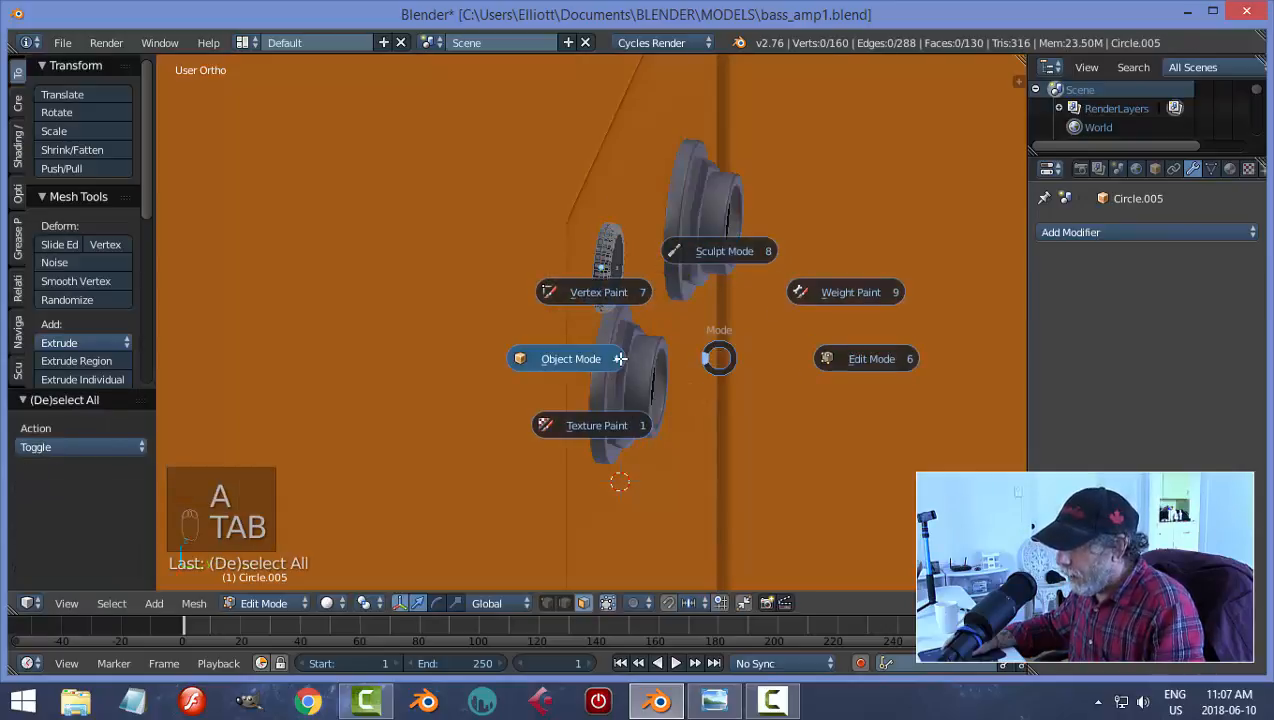
{"action": "left_click", "coordinate": [621, 359]}
Step: Recalculate the normals of the whole disc mesh and return to Object Mode
{"action": "key", "text": "a"}
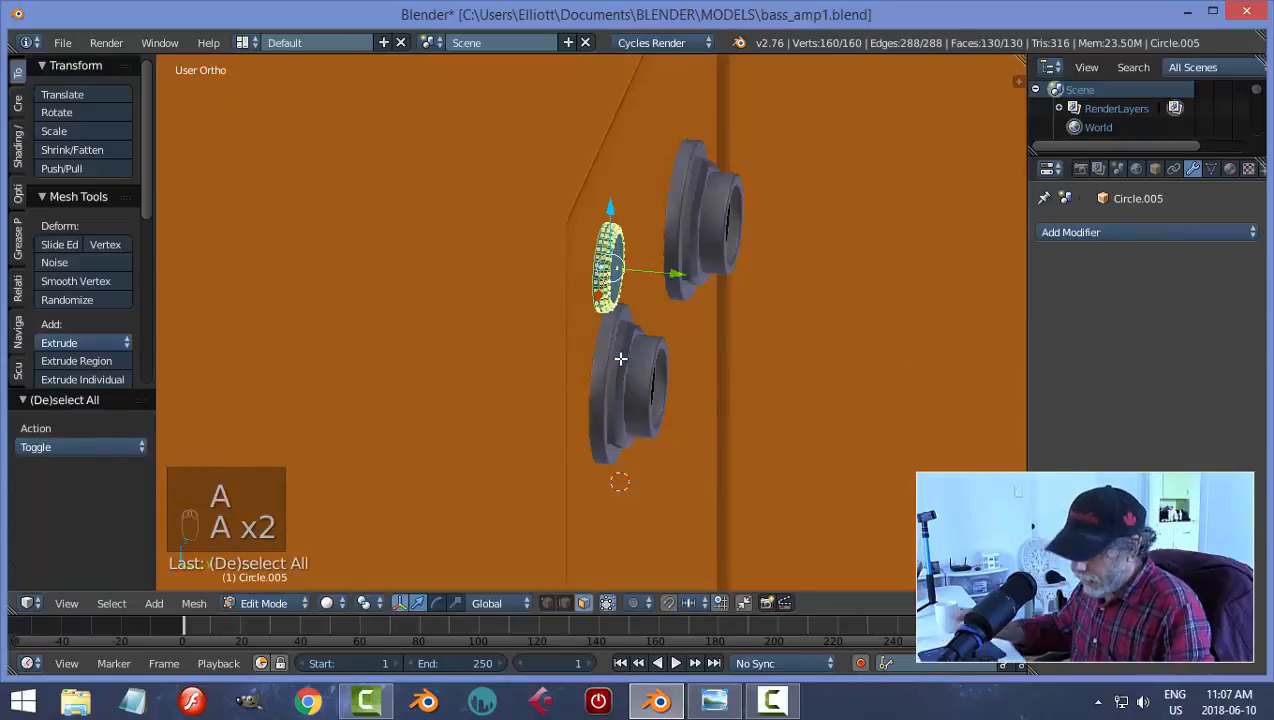
{"action": "key", "text": "ctrl+n"}
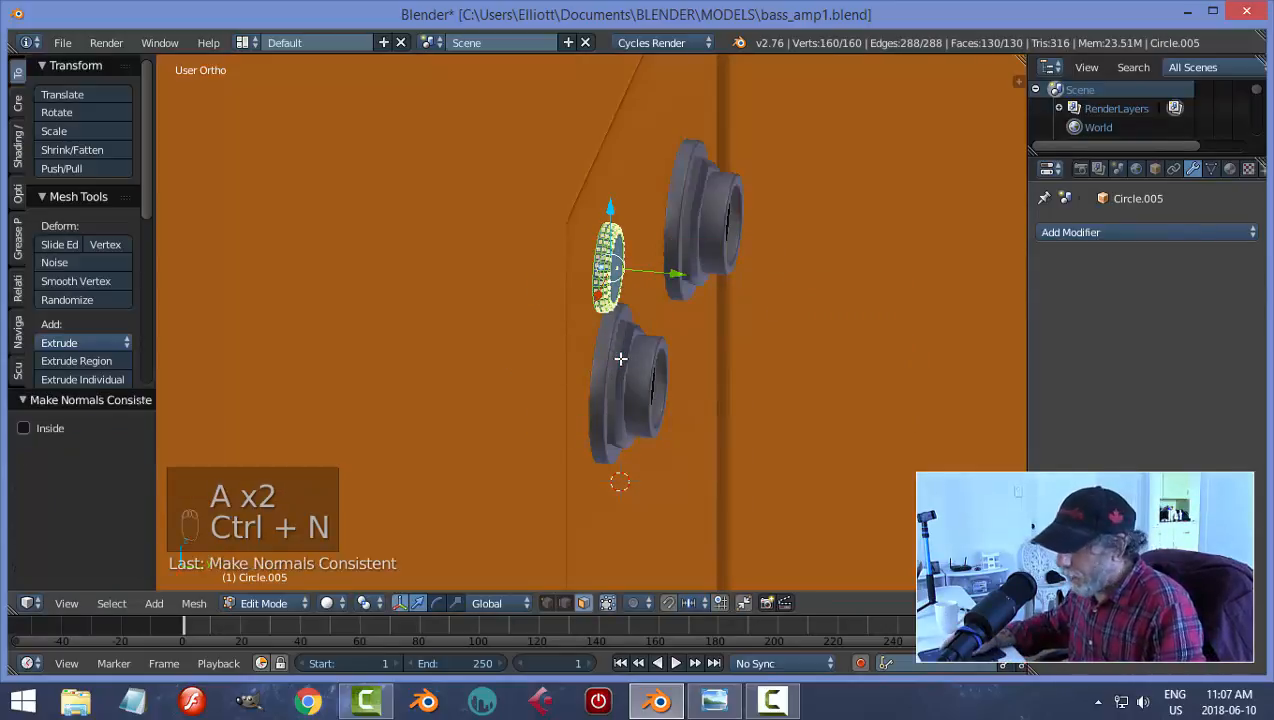
{"action": "key", "text": "a"}
{"action": "key", "text": "Tab"}
{"action": "left_click", "coordinate": [506, 362]}
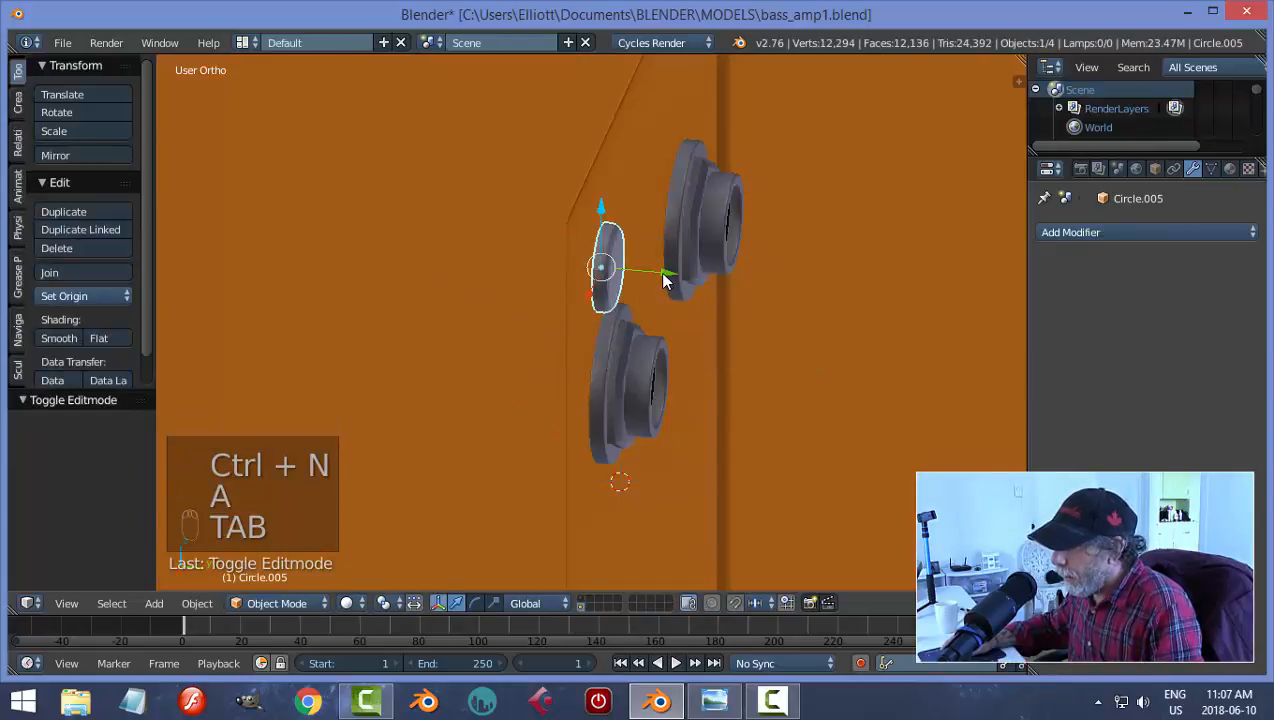
Step: Push the disc about -0.007 along Y toward the plate and flatten it to about 0.721 along Y
{"action": "left_click_drag", "start_coordinate": [663, 273], "coordinate": [644, 271]}
{"action": "key", "text": "s"}
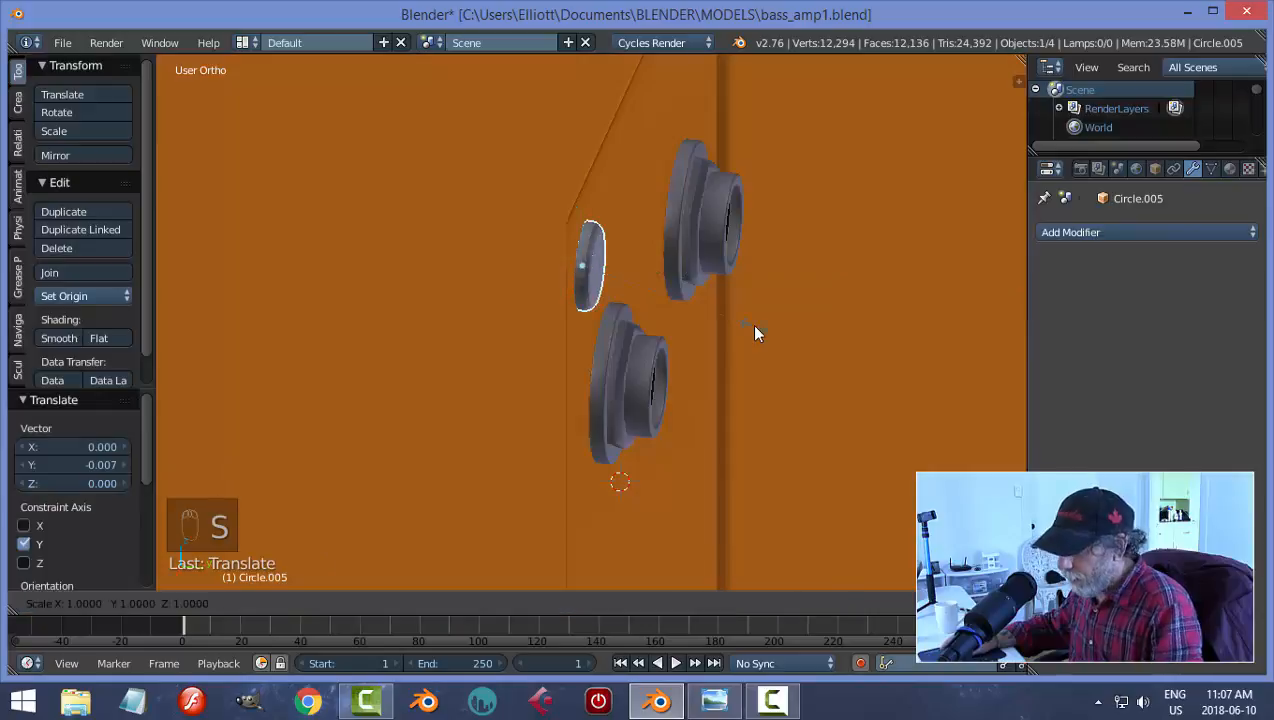
{"action": "left_click", "coordinate": [700, 326]}
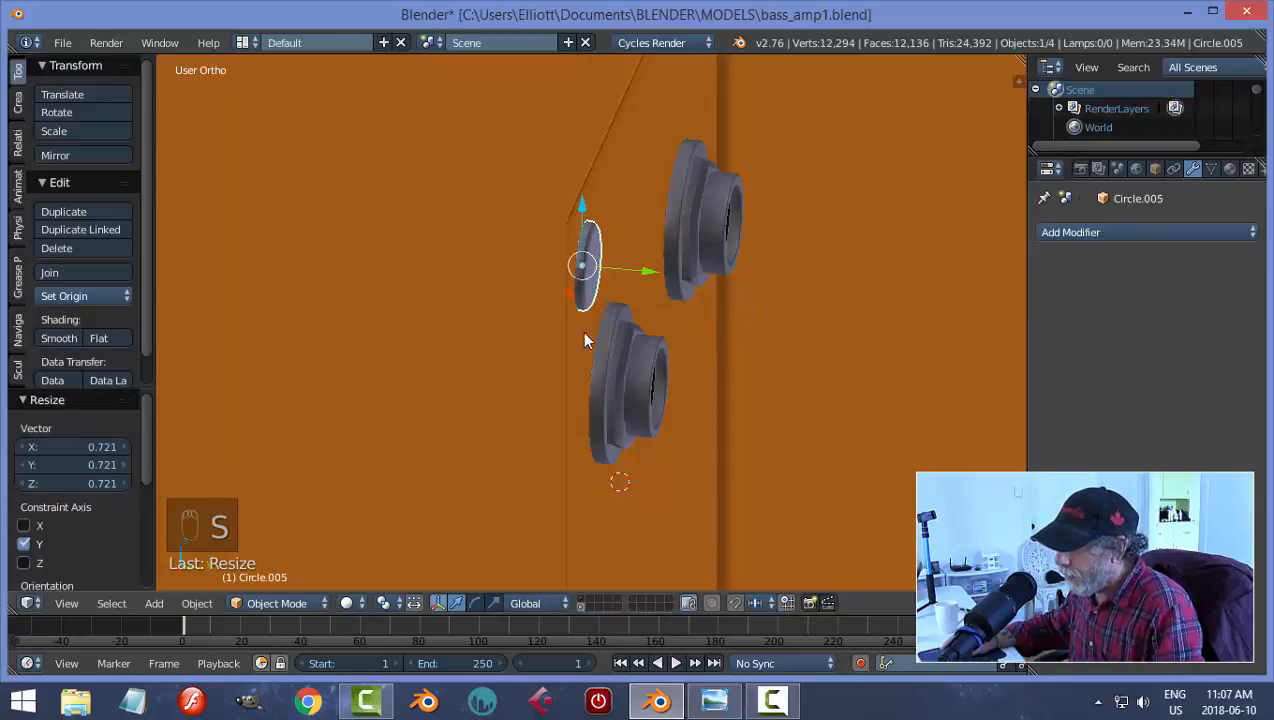
Step: Set smooth shading on the disc and deselect it
{"action": "left_click", "coordinate": [69, 341]}
{"action": "key", "text": "a"}
{"action": "middle_click_drag", "start_coordinate": [685, 334], "coordinate": [656, 304]}
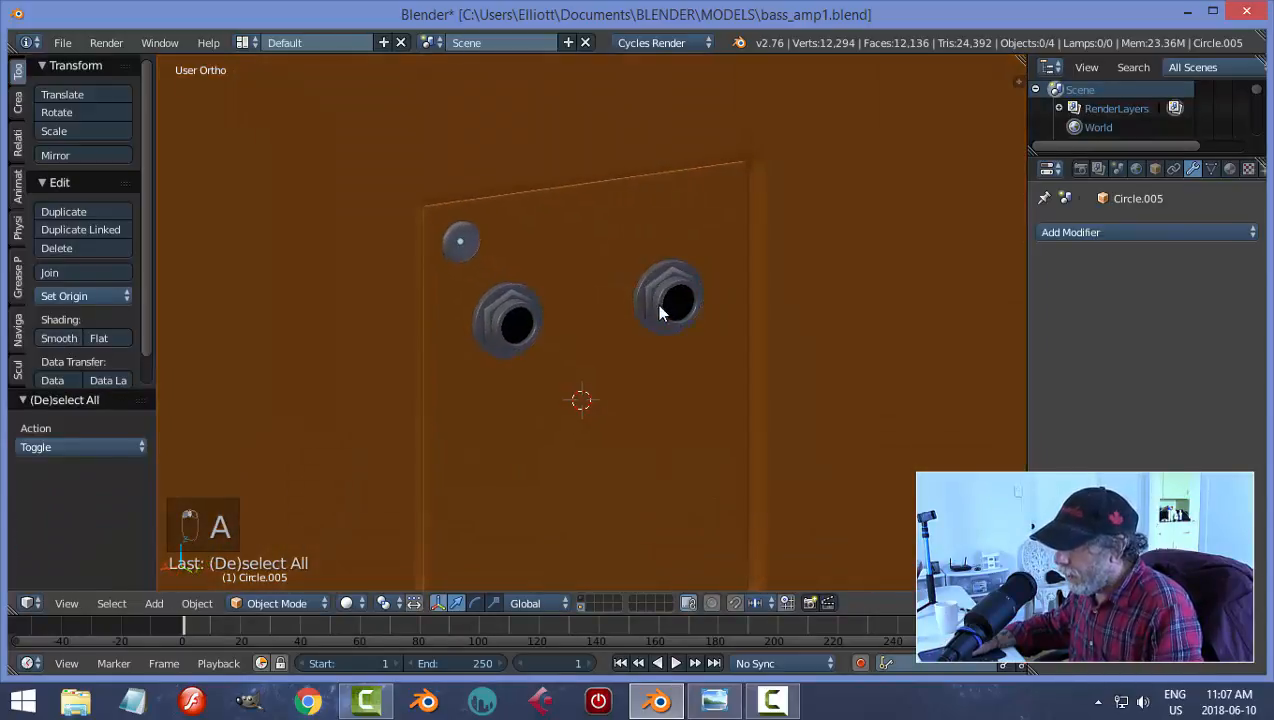
Step: Scale the corner disc to about 0.786, assign it the existing orange material and deselect it
{"action": "middle_click_drag", "start_coordinate": [465, 258], "coordinate": [656, 228]}
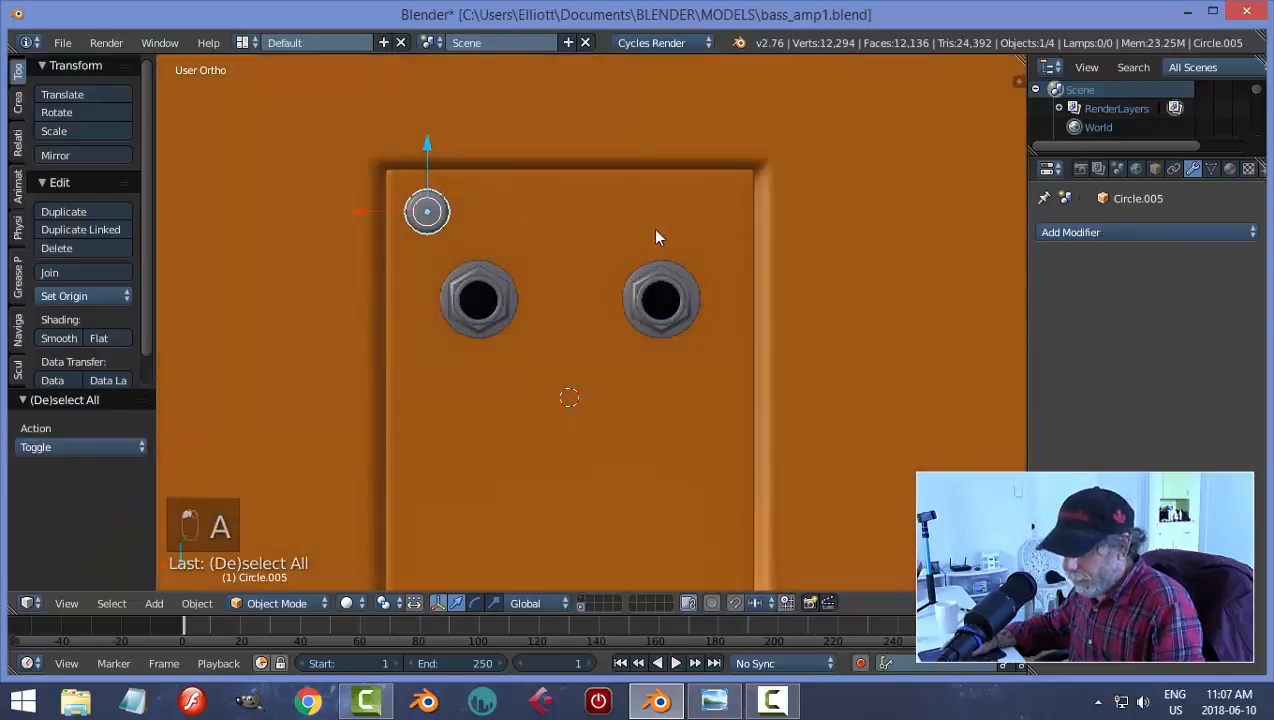
{"action": "key", "text": "s"}
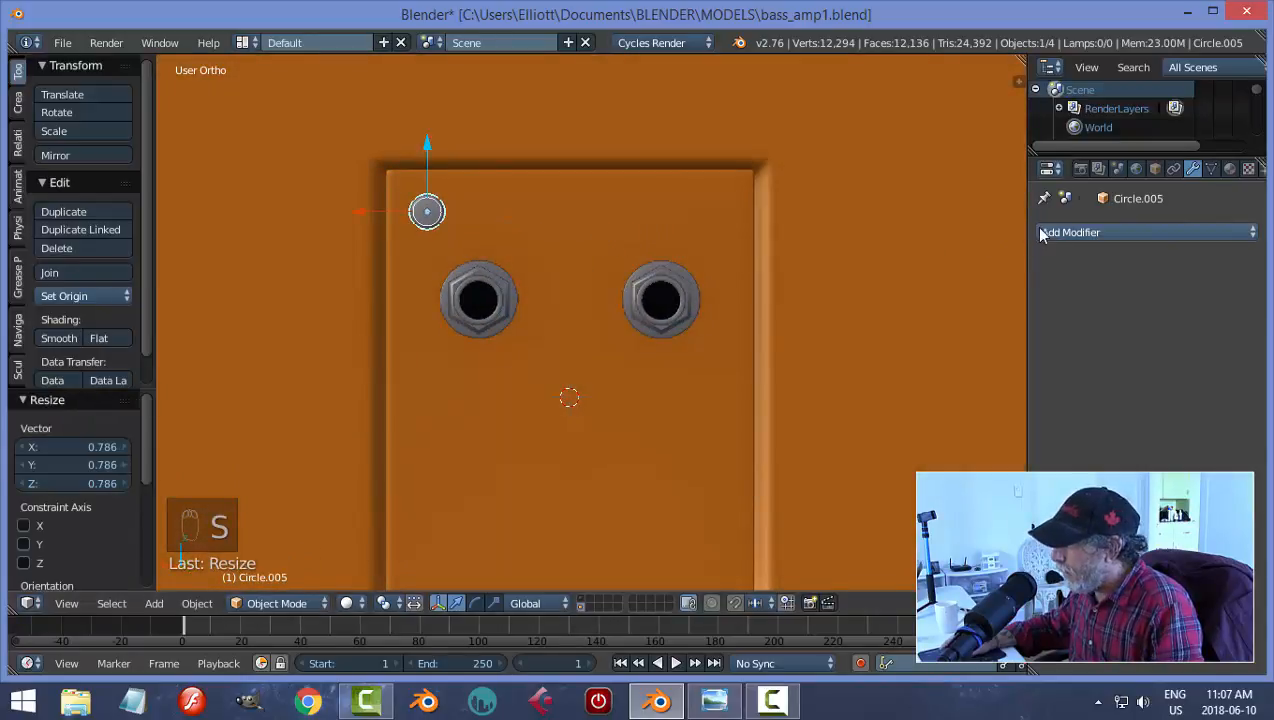
{"action": "left_click", "coordinate": [1230, 169]}
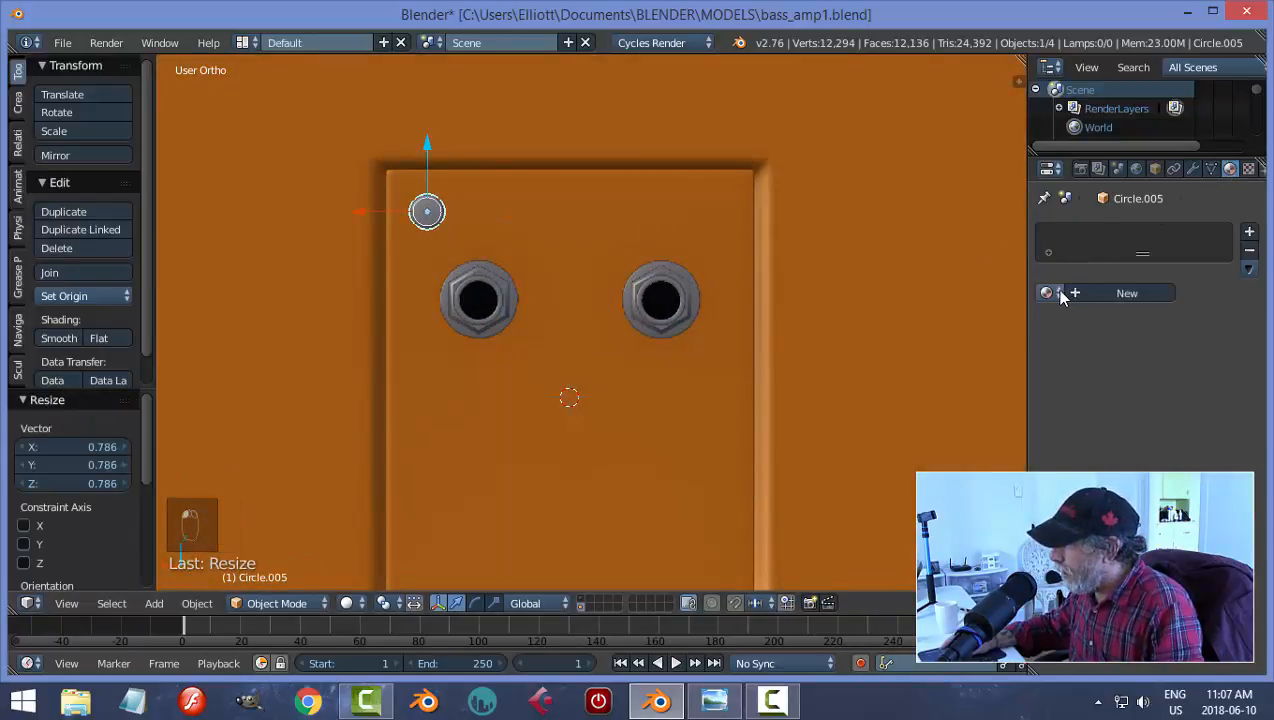
{"action": "left_click", "coordinate": [1060, 292]}
{"action": "left_click", "coordinate": [898, 336]}
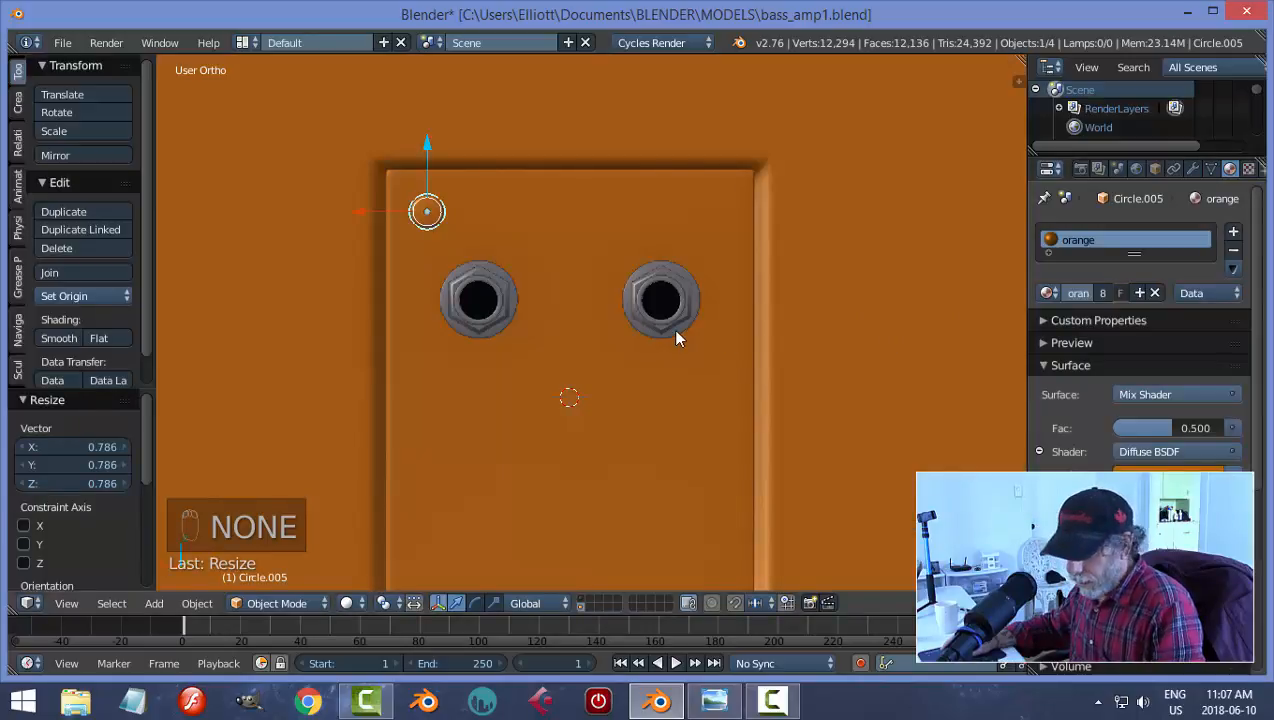
{"action": "key", "text": "a"}
{"action": "scroll", "coordinate": [655, 336], "scroll_direction": "down", "scroll_amount": 2}
{"action": "middle_click_drag", "start_coordinate": [648, 334], "coordinate": [606, 407]}
{"action": "scroll", "coordinate": [560, 370], "scroll_direction": "up", "scroll_amount": 3}
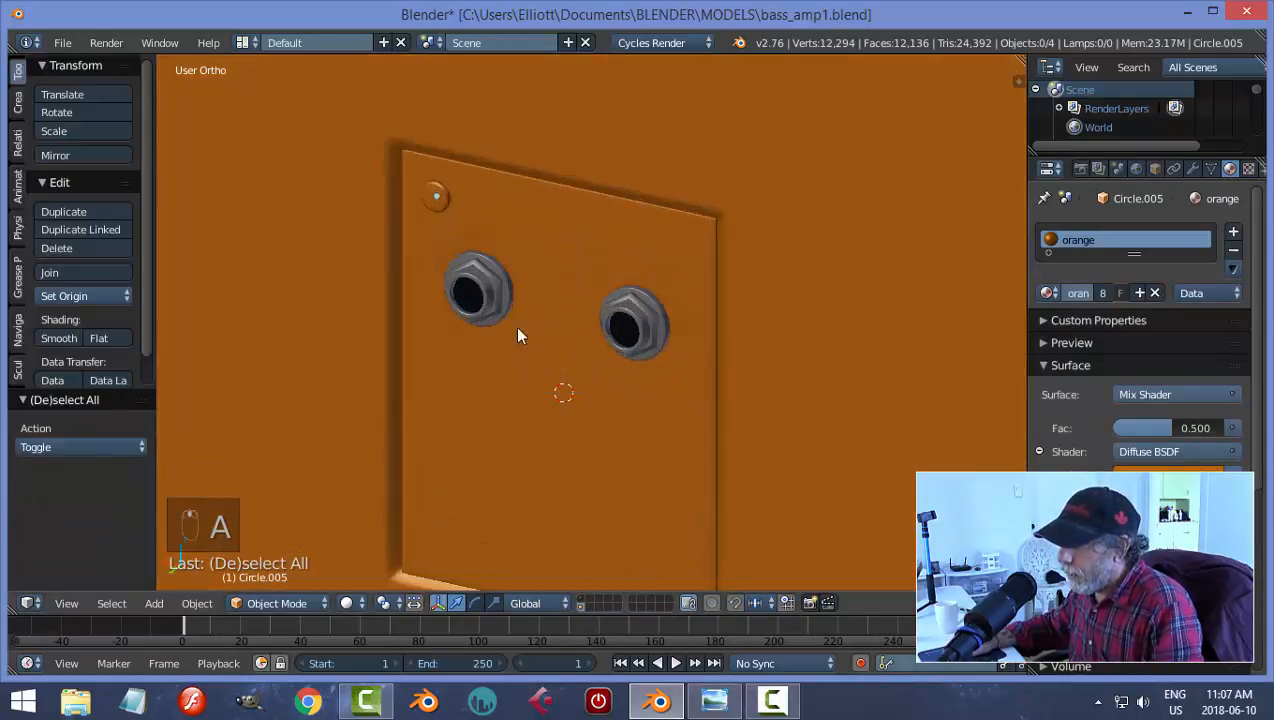
{"action": "middle_click_drag", "start_coordinate": [517, 335], "coordinate": [604, 376]}
Step: Mirror the disc to all four plate corners on X and Z with the plate Cube.004 as mirror object, and apply the modifier
{"action": "right_click", "coordinate": [543, 300]}
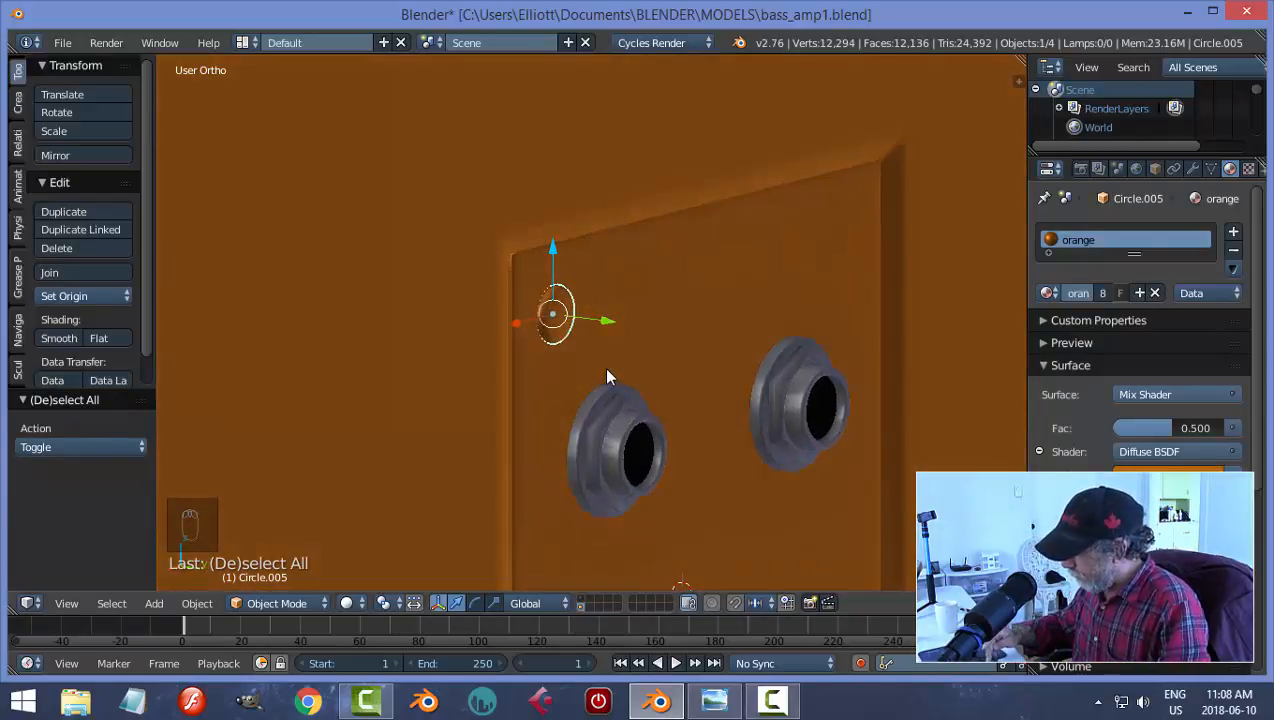
{"action": "key", "text": "ctrl+KP_1"}
{"action": "scroll", "coordinate": [620, 385], "scroll_direction": "down", "scroll_amount": 5}
{"action": "right_click", "coordinate": [750, 407]}
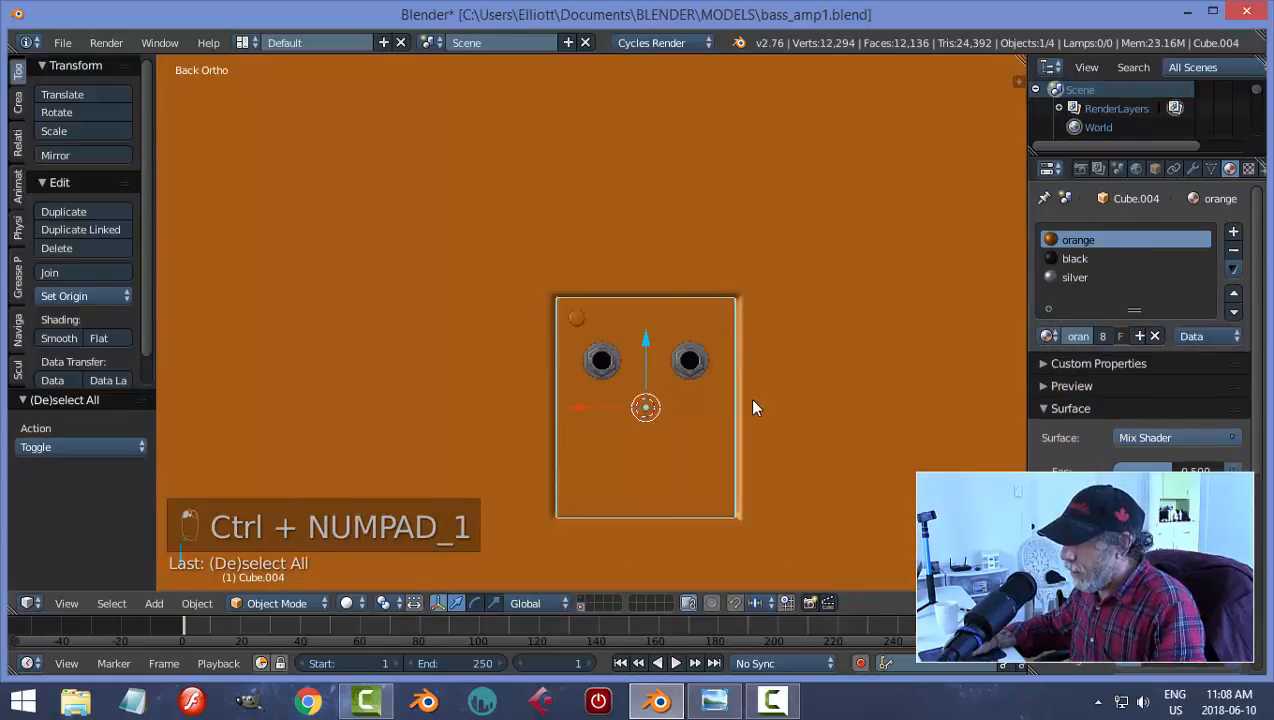
{"action": "right_click", "coordinate": [577, 319]}
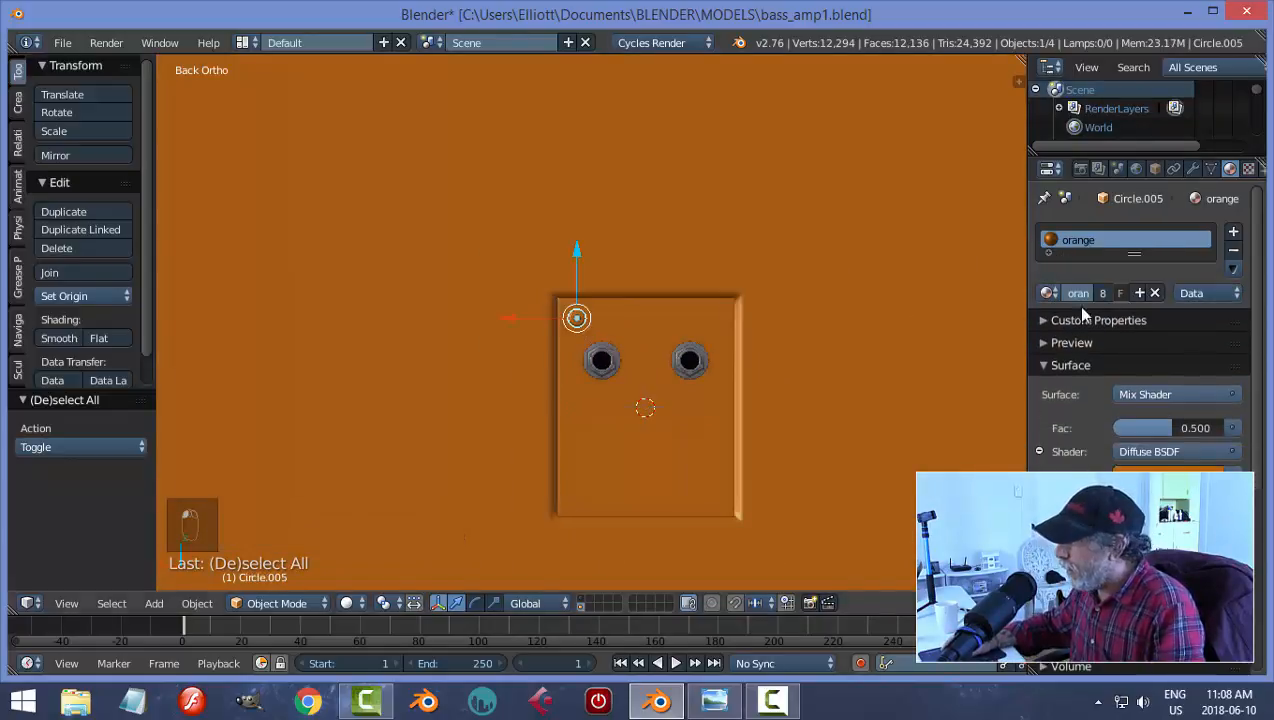
{"action": "left_click", "coordinate": [1191, 170]}
{"action": "left_click", "coordinate": [1061, 236]}
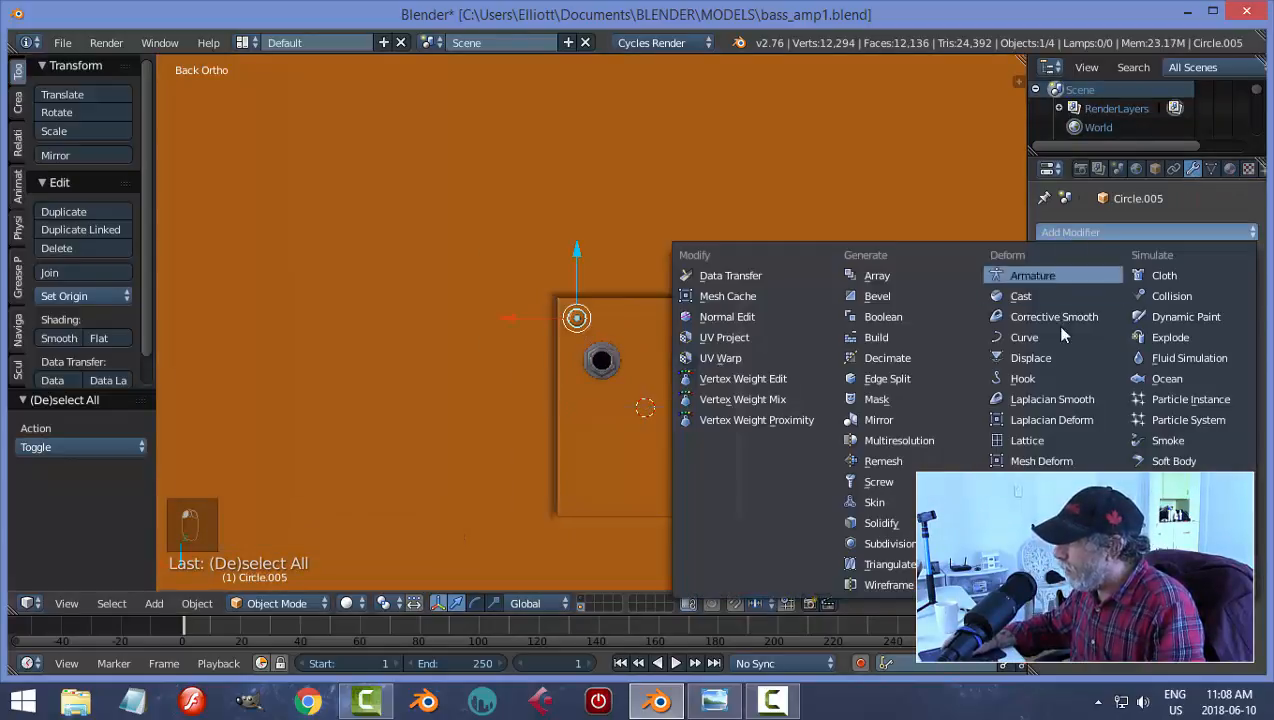
{"action": "left_click", "coordinate": [896, 424]}
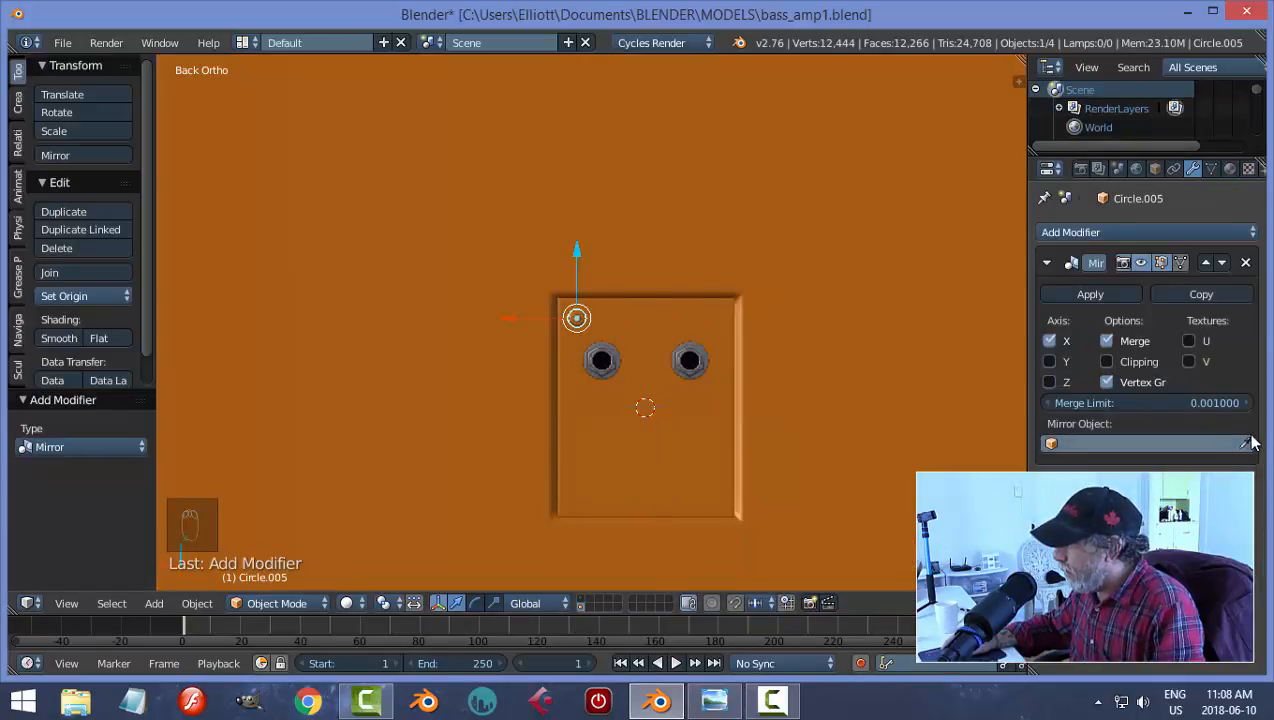
{"action": "left_click", "coordinate": [690, 322]}
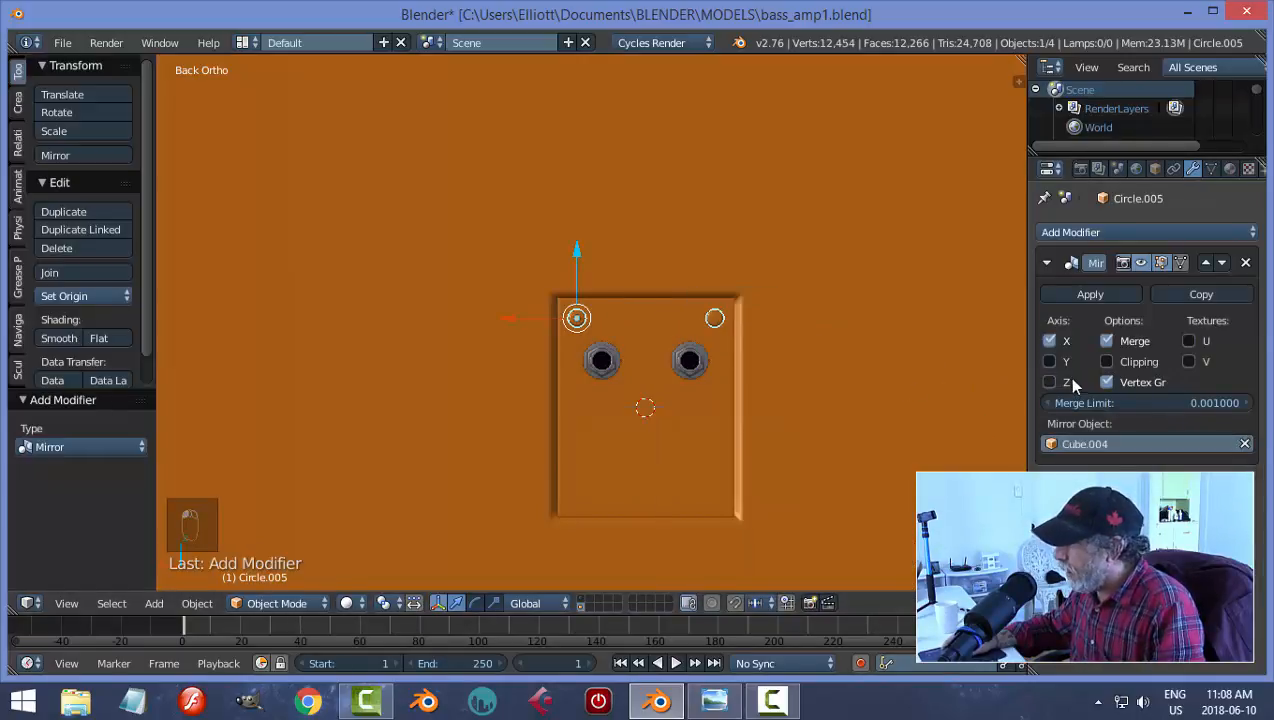
{"action": "left_click", "coordinate": [1082, 295]}
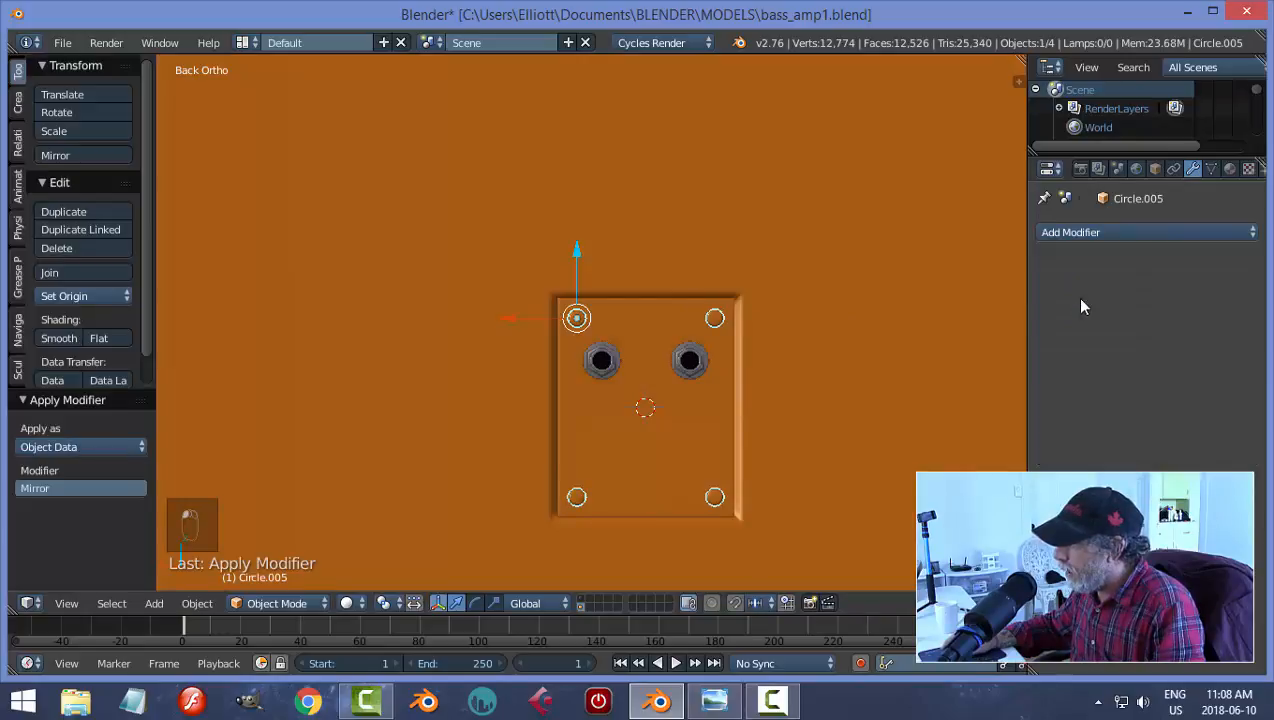
Step: Check the four screw heads on the plate, deselect them and save the file over bass_amp1.blend
{"action": "middle_click_drag", "start_coordinate": [779, 361], "coordinate": [647, 276]}
{"action": "scroll", "coordinate": [737, 372], "scroll_direction": "up", "scroll_amount": 5}
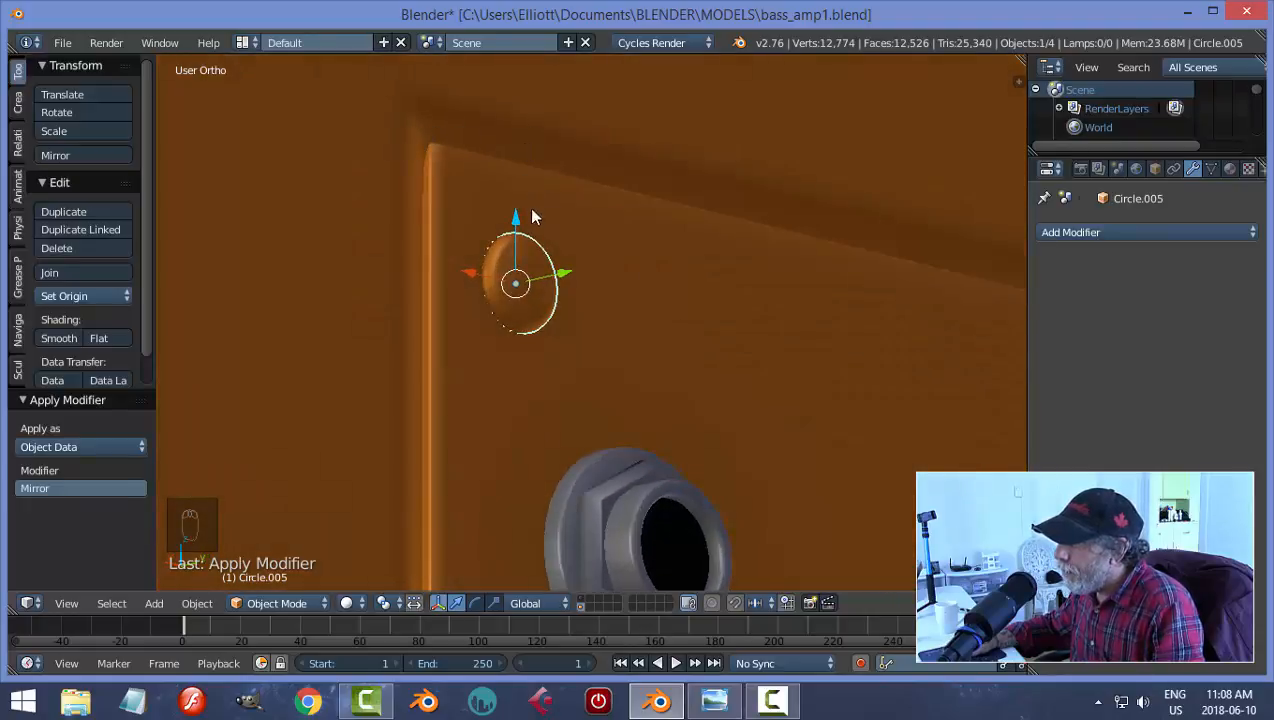
{"action": "scroll", "coordinate": [532, 217], "scroll_direction": "down", "scroll_amount": 4}
{"action": "mouse_move", "coordinate": [532, 217]}
{"action": "middle_mouse_down"}
{"action": "mouse_move", "coordinate": [682, 295]}
{"action": "mouse_move", "coordinate": [742, 287]}
{"action": "mouse_move", "coordinate": [540, 293]}
{"action": "mouse_move", "coordinate": [529, 313]}
{"action": "mouse_move", "coordinate": [540, 276]}
{"action": "mouse_move", "coordinate": [779, 293]}
{"action": "mouse_move", "coordinate": [646, 333]}
{"action": "mouse_move", "coordinate": [688, 344]}
{"action": "mouse_move", "coordinate": [720, 295]}
{"action": "mouse_move", "coordinate": [767, 347]}
{"action": "middle_mouse_up"}
{"action": "key", "text": "a"}
{"action": "scroll", "coordinate": [643, 279], "scroll_direction": "down", "scroll_amount": 1}
{"action": "key", "text": "ctrl+s"}
{"action": "left_click", "coordinate": [643, 279]}
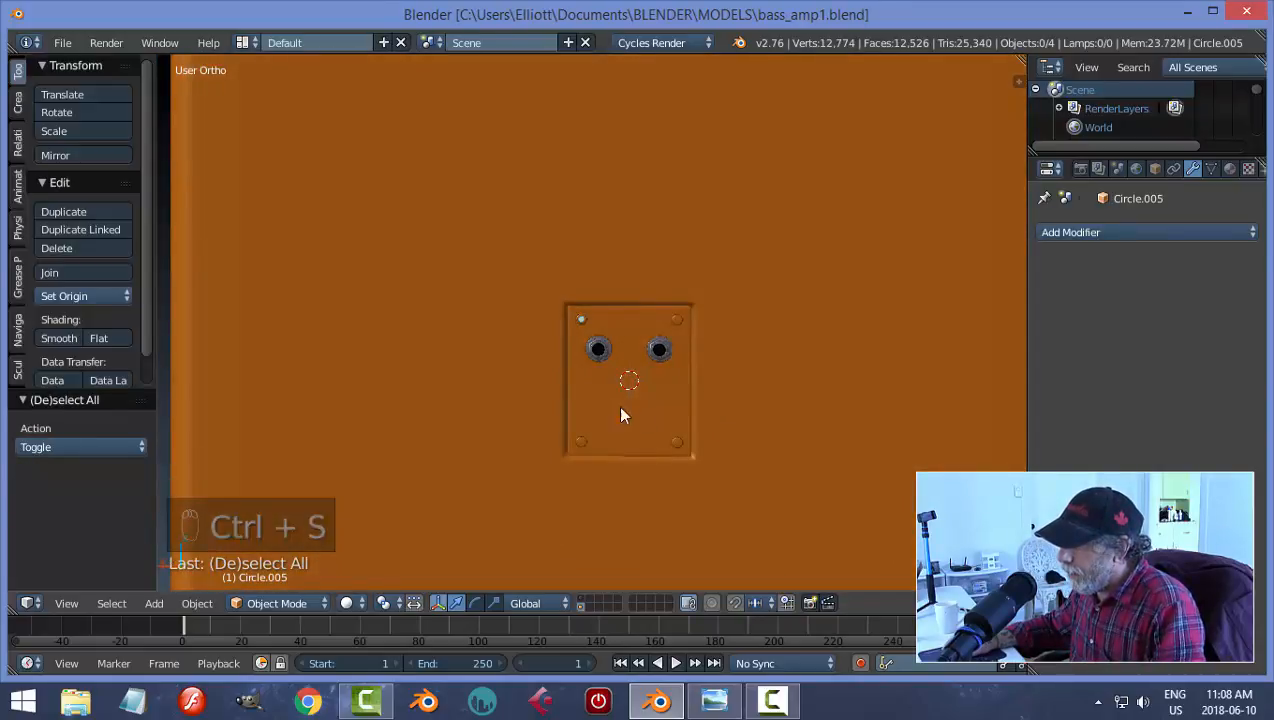
{"action": "scroll", "coordinate": [620, 414], "scroll_direction": "up", "scroll_amount": 3}
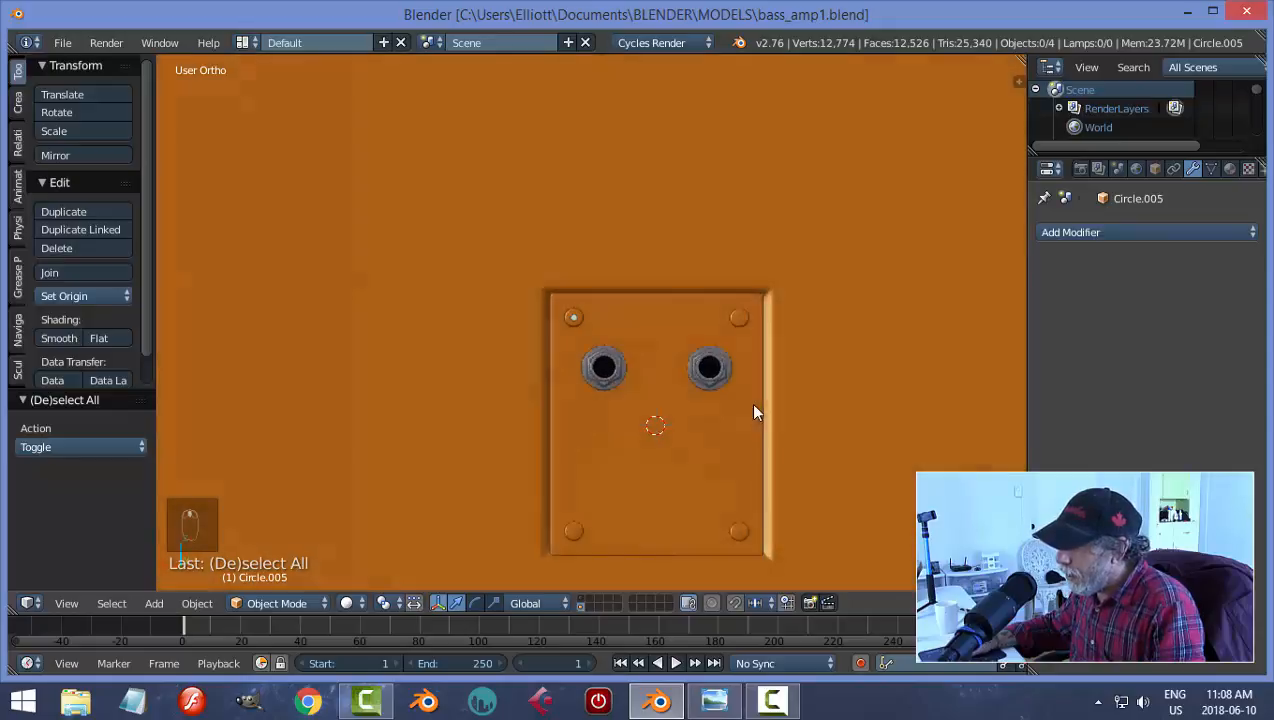
Step: Duplicate the plate's front face in place, separate the copy into its own object and return to Object Mode
{"action": "middle_click_drag", "start_coordinate": [754, 410], "coordinate": [650, 351]}
{"action": "right_click", "coordinate": [650, 351]}
{"action": "key", "text": "Tab"}
{"action": "left_click", "coordinate": [873, 342]}
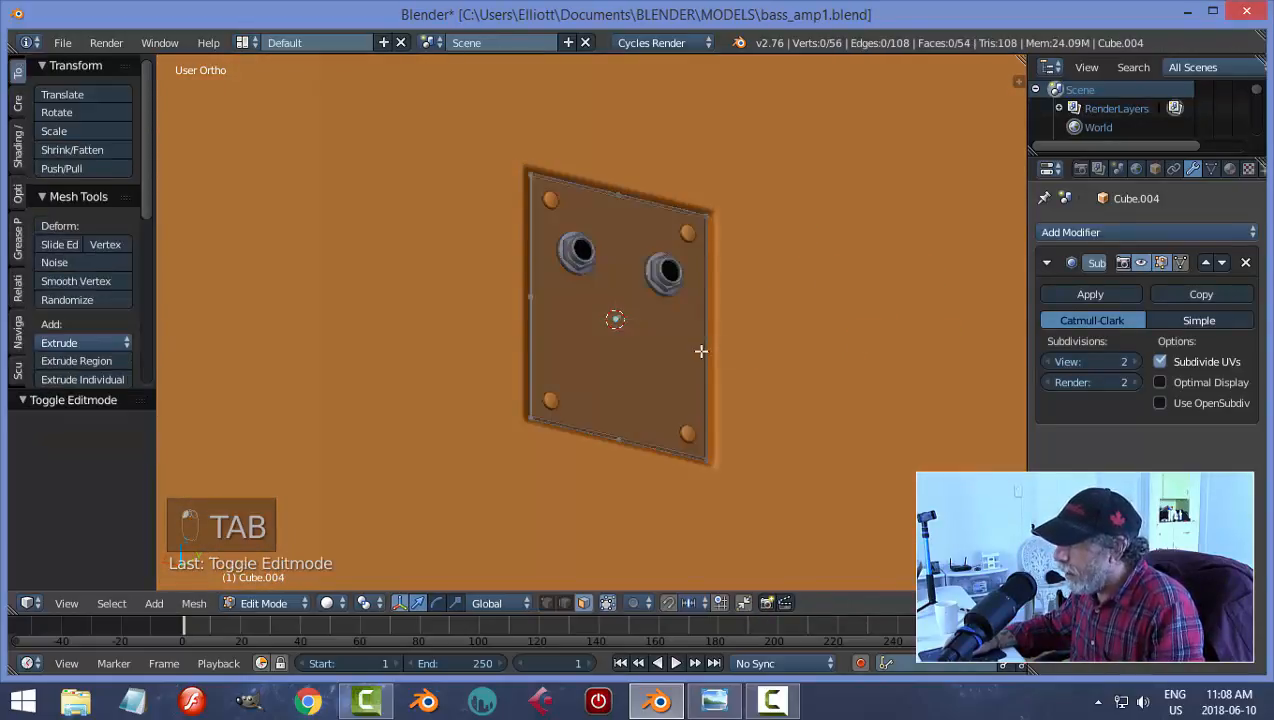
{"action": "right_click", "coordinate": [662, 348]}
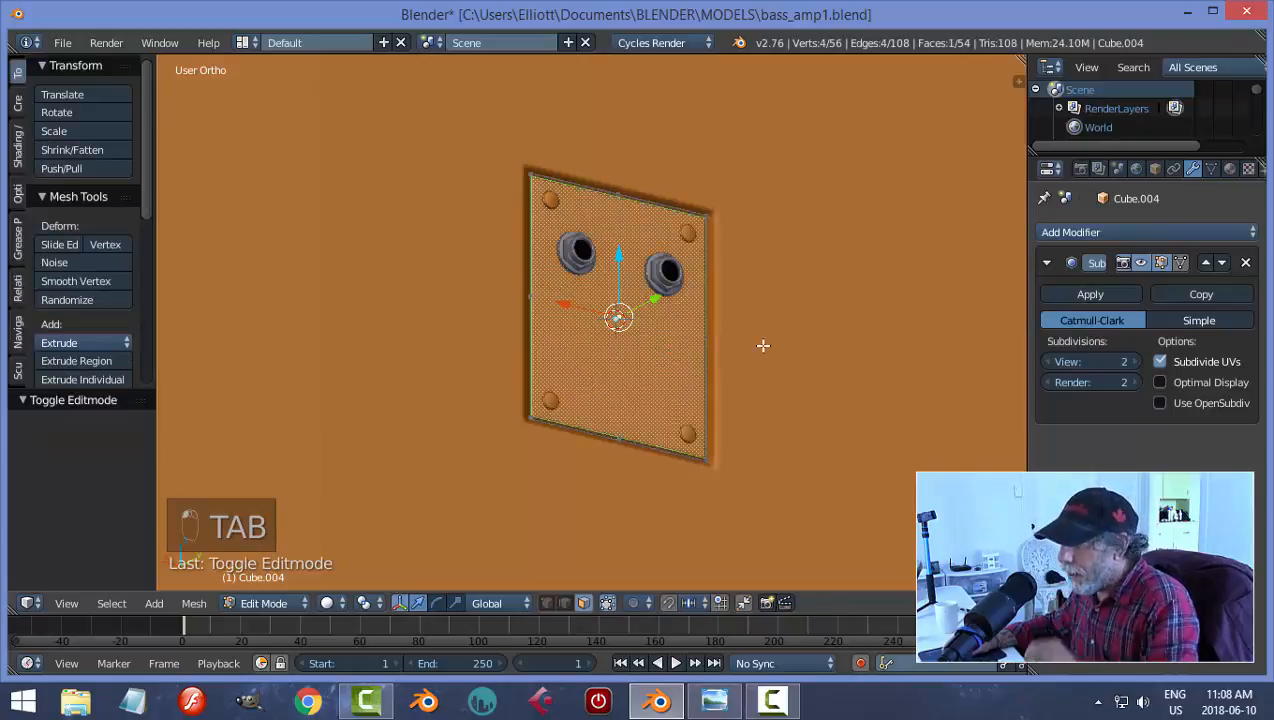
{"action": "scroll", "coordinate": [763, 345], "scroll_direction": "up", "scroll_amount": 3}
{"action": "scroll", "coordinate": [758, 342], "scroll_direction": "down", "scroll_amount": 4}
{"action": "key", "text": "shift+d"}
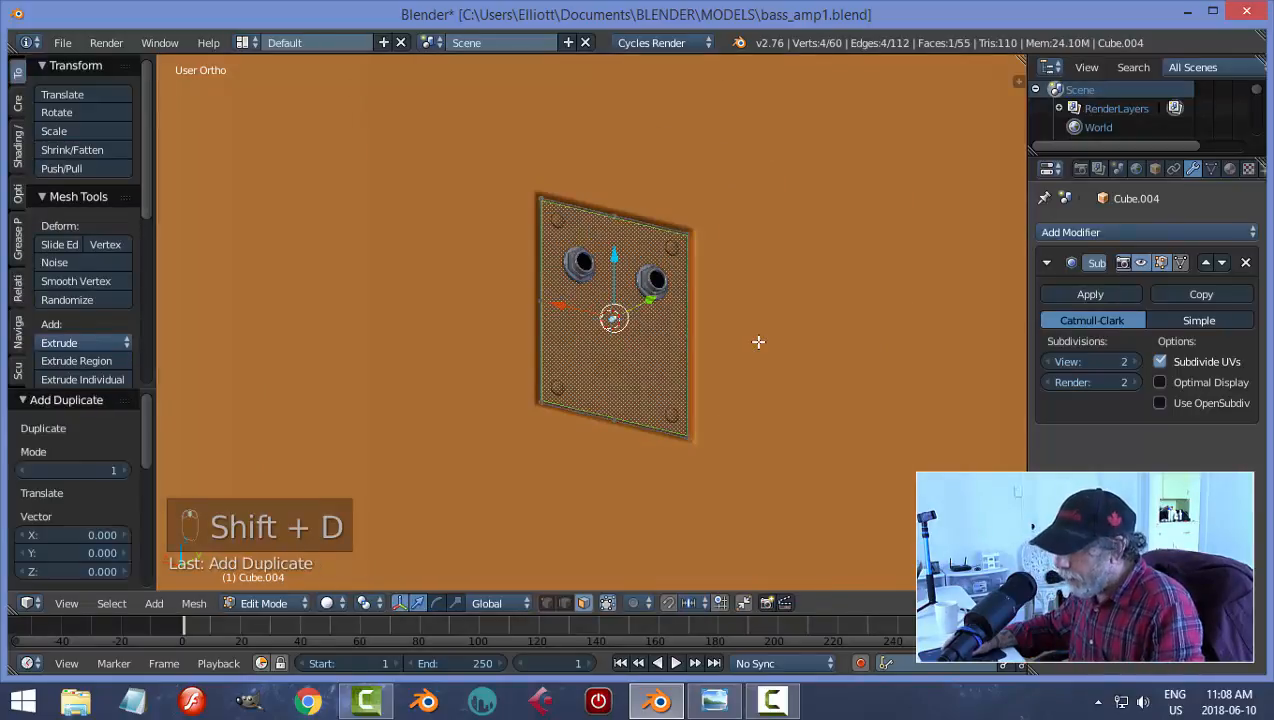
{"action": "key", "text": "p"}
{"action": "key", "text": "Tab"}
Step: Remove the Subdivision Surface modifier from the separated face and reset its origin
{"action": "left_click", "coordinate": [629, 332]}
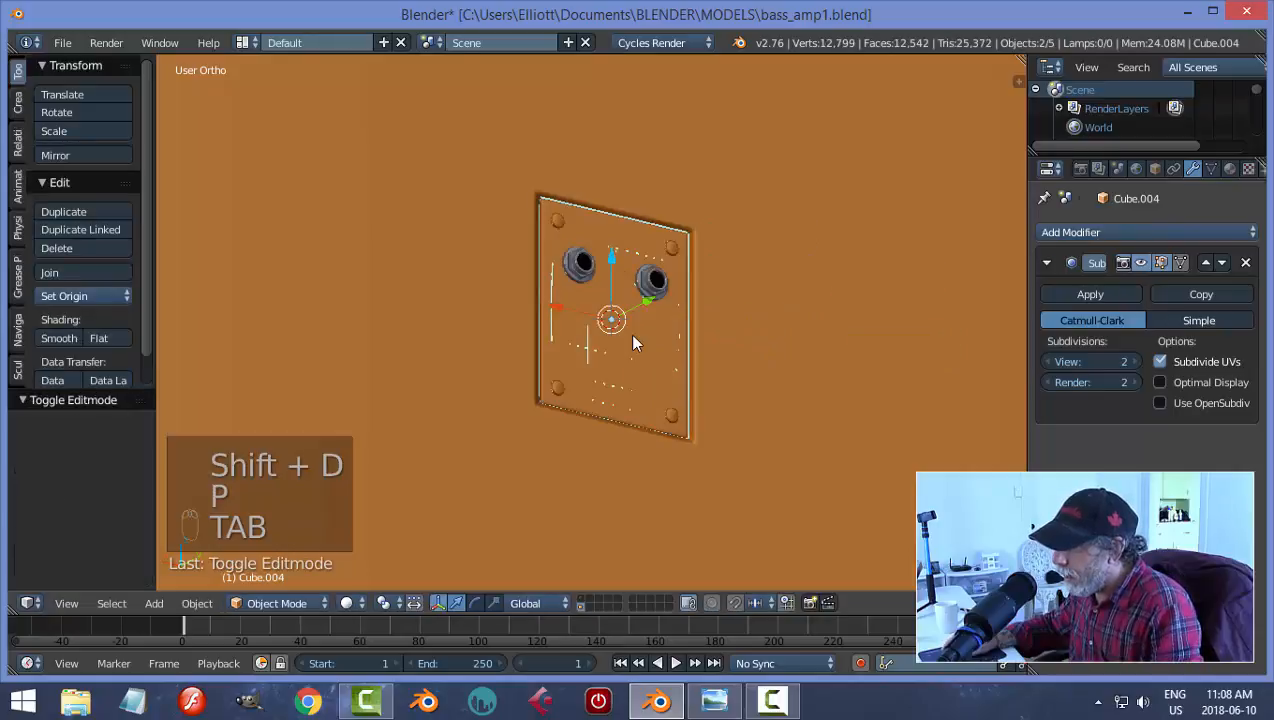
{"action": "left_click", "coordinate": [1245, 263]}
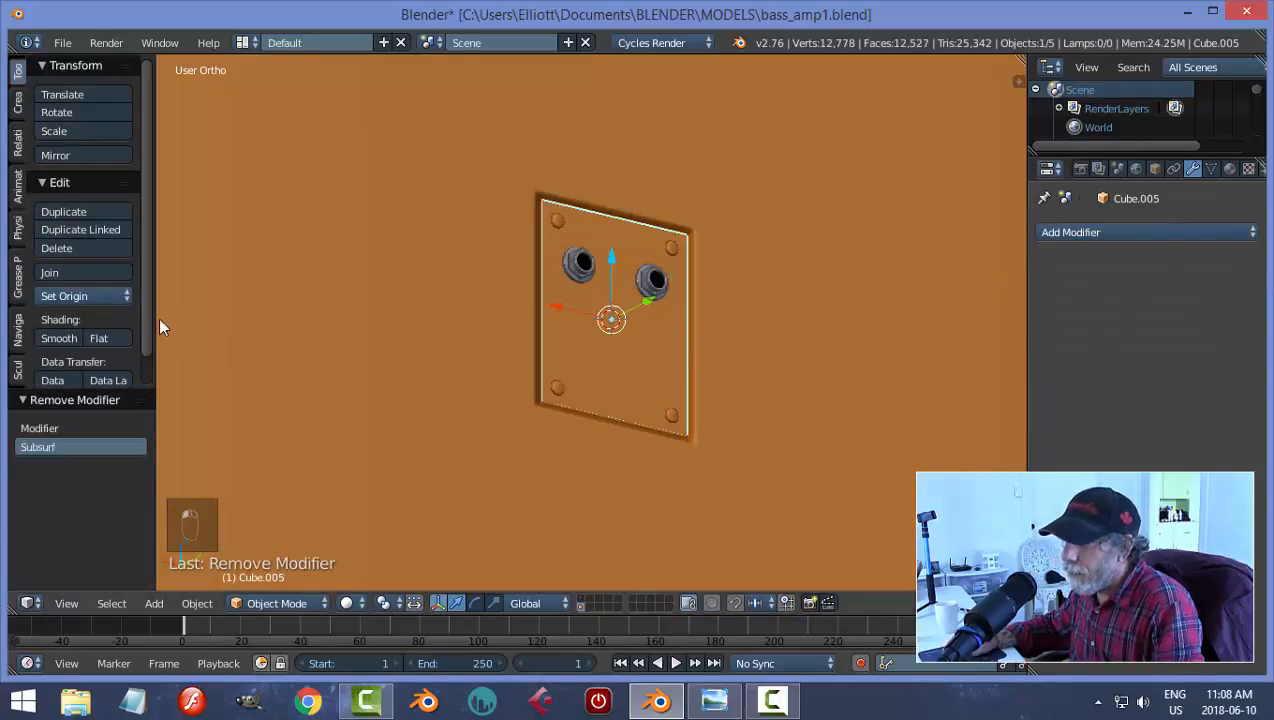
{"action": "left_click", "coordinate": [90, 296]}
{"action": "left_click", "coordinate": [108, 337]}
Step: Move the separated face along Y so it sits in front of the plate and screw heads
{"action": "middle_click_drag", "start_coordinate": [772, 330], "coordinate": [695, 352]}
{"action": "key", "text": "g"}
{"action": "key", "text": "y"}
{"action": "left_click", "coordinate": [480, 340]}
Step: Scale the face's mesh to about 0.319 along Z and 0.776 along X, and move it about -0.035 along Z
{"action": "key", "text": "Tab"}
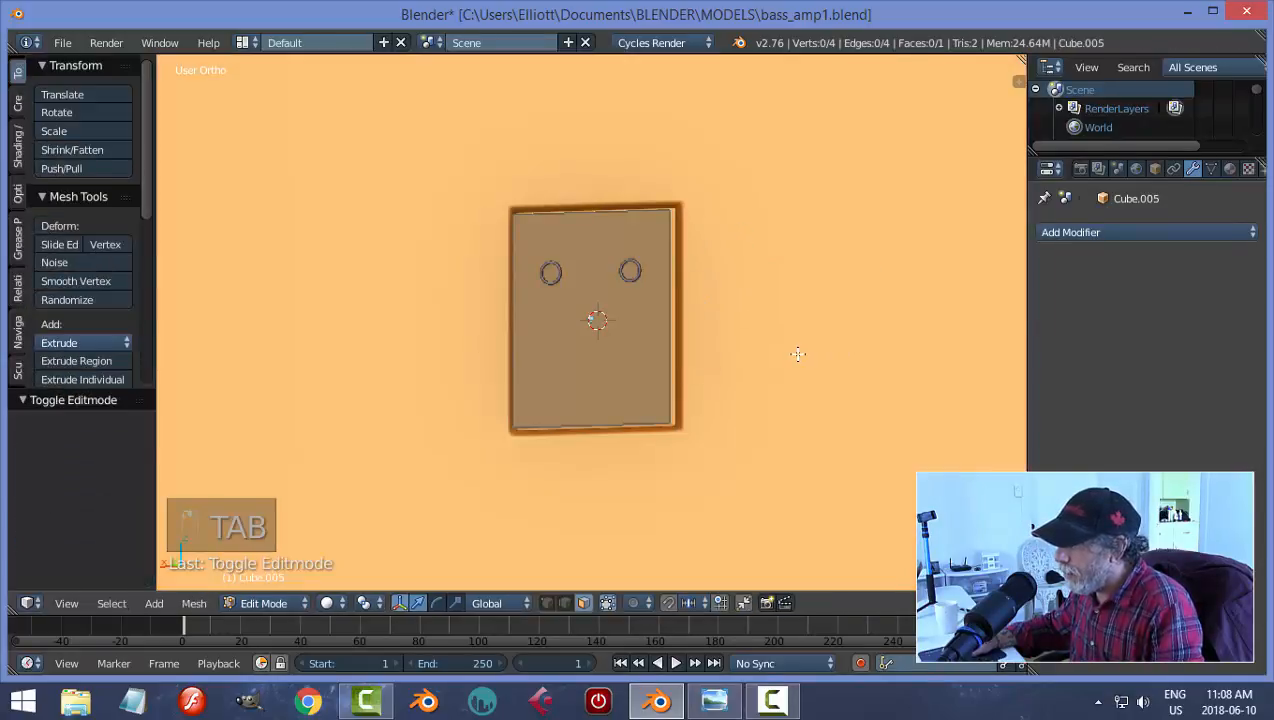
{"action": "key", "text": "a"}
{"action": "key", "text": "a"}
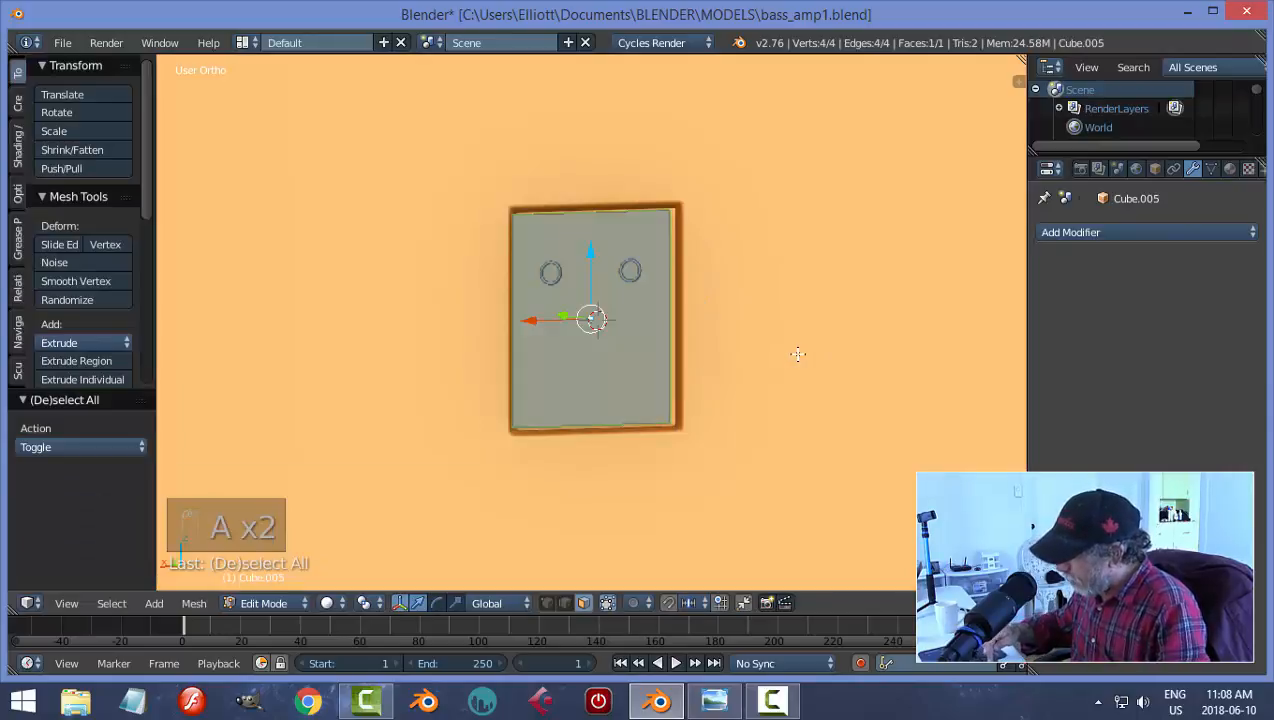
{"action": "key", "text": "ctrl+KP_1"}
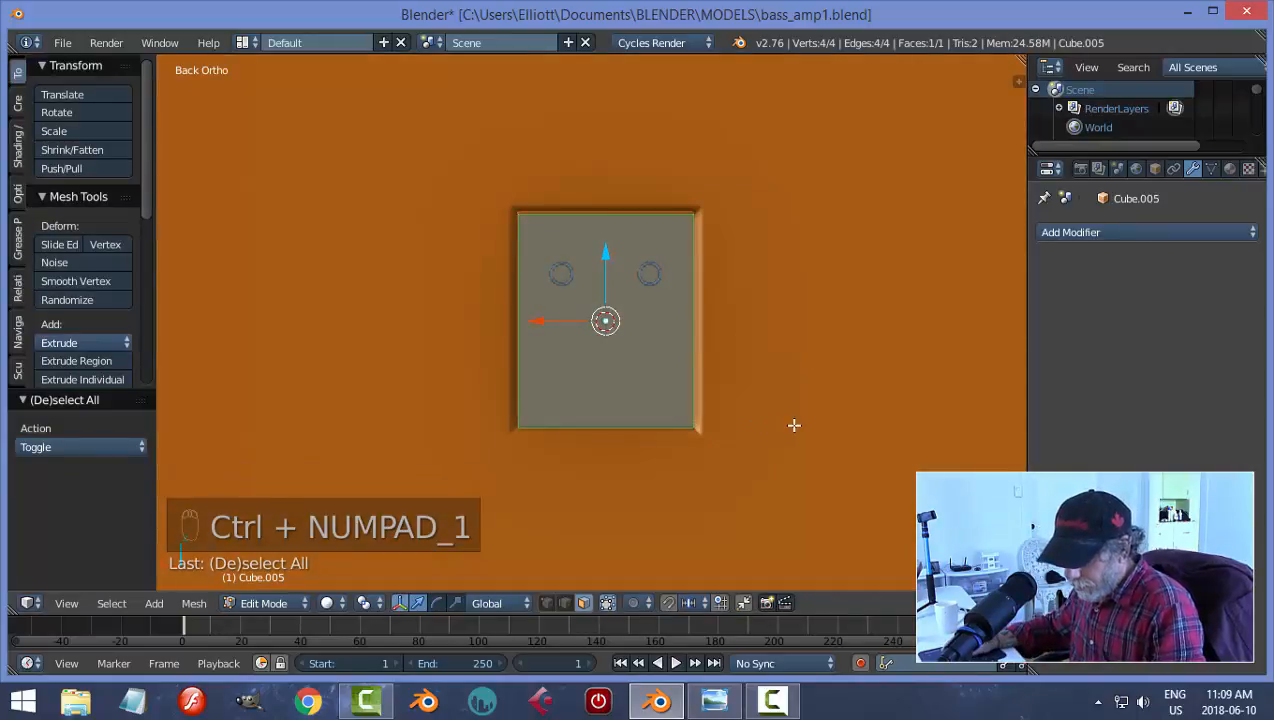
{"action": "key", "text": "s"}
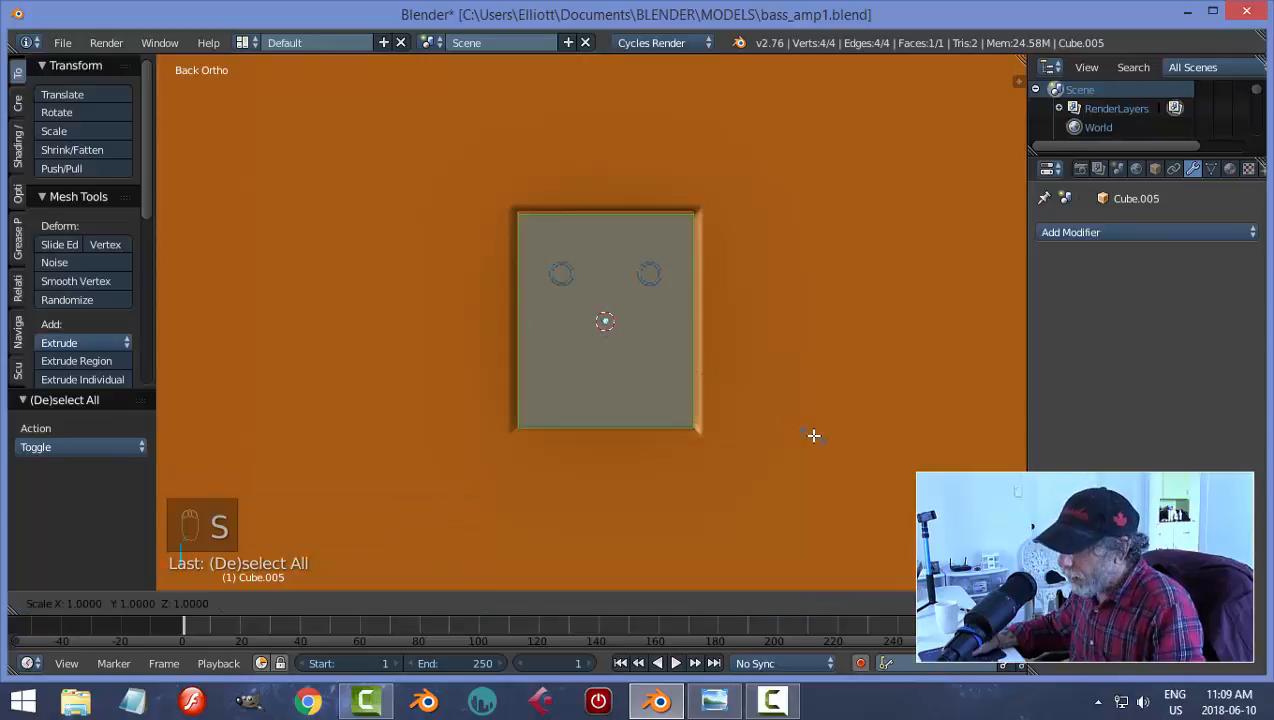
{"action": "left_click", "coordinate": [678, 334]}
{"action": "key", "text": "s"}
{"action": "key", "text": "x"}
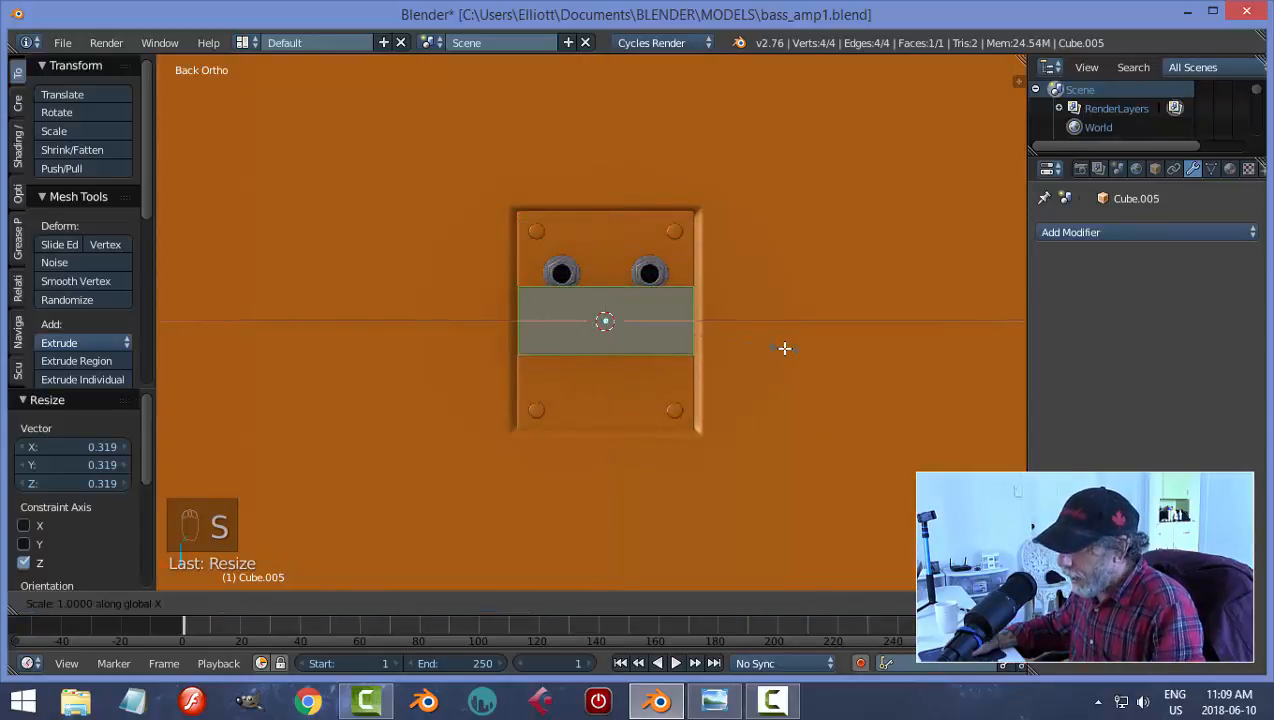
{"action": "left_click", "coordinate": [743, 349]}
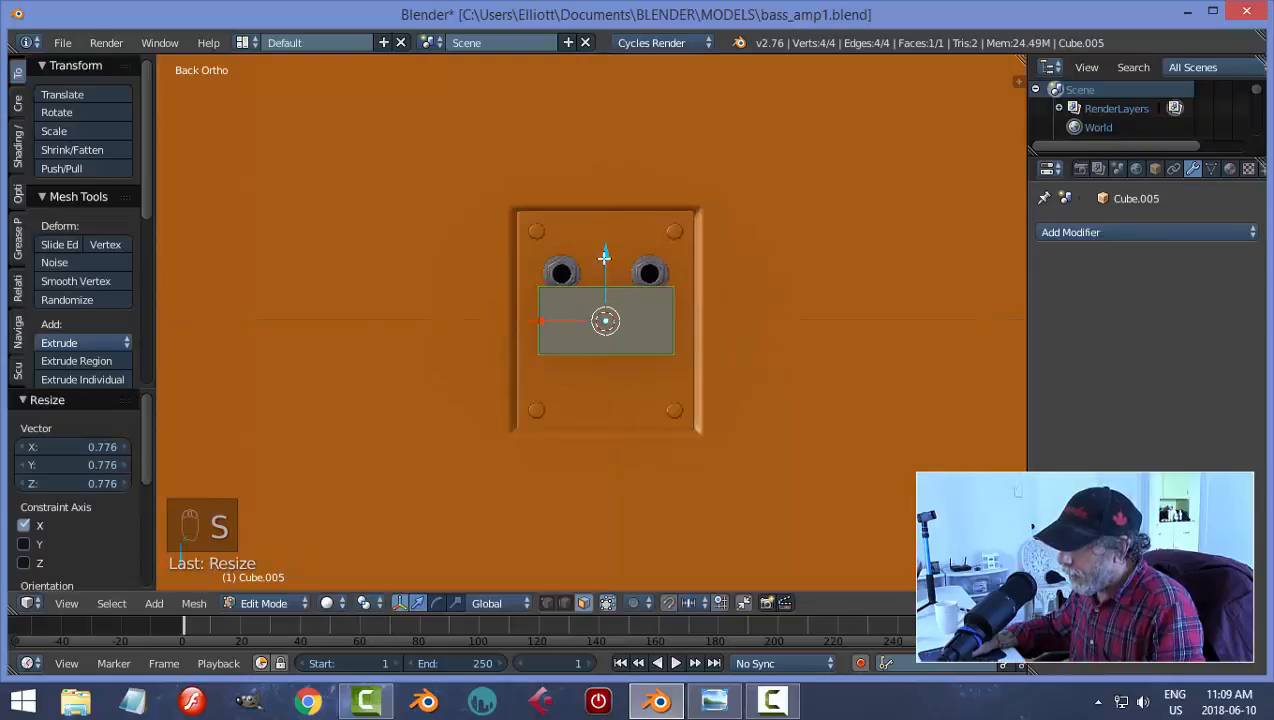
{"action": "mouse_move", "coordinate": [604, 258]}
{"action": "left_mouse_down"}
{"action": "mouse_move", "coordinate": [603, 299]}
{"action": "mouse_move", "coordinate": [604, 282]}
{"action": "left_mouse_up"}
Step: Extrude the resized face about 0.003 along Y to make a thin panel
{"action": "middle_click_drag", "start_coordinate": [808, 330], "coordinate": [677, 373]}
{"action": "scroll", "coordinate": [658, 378], "scroll_direction": "up", "scroll_amount": 2}
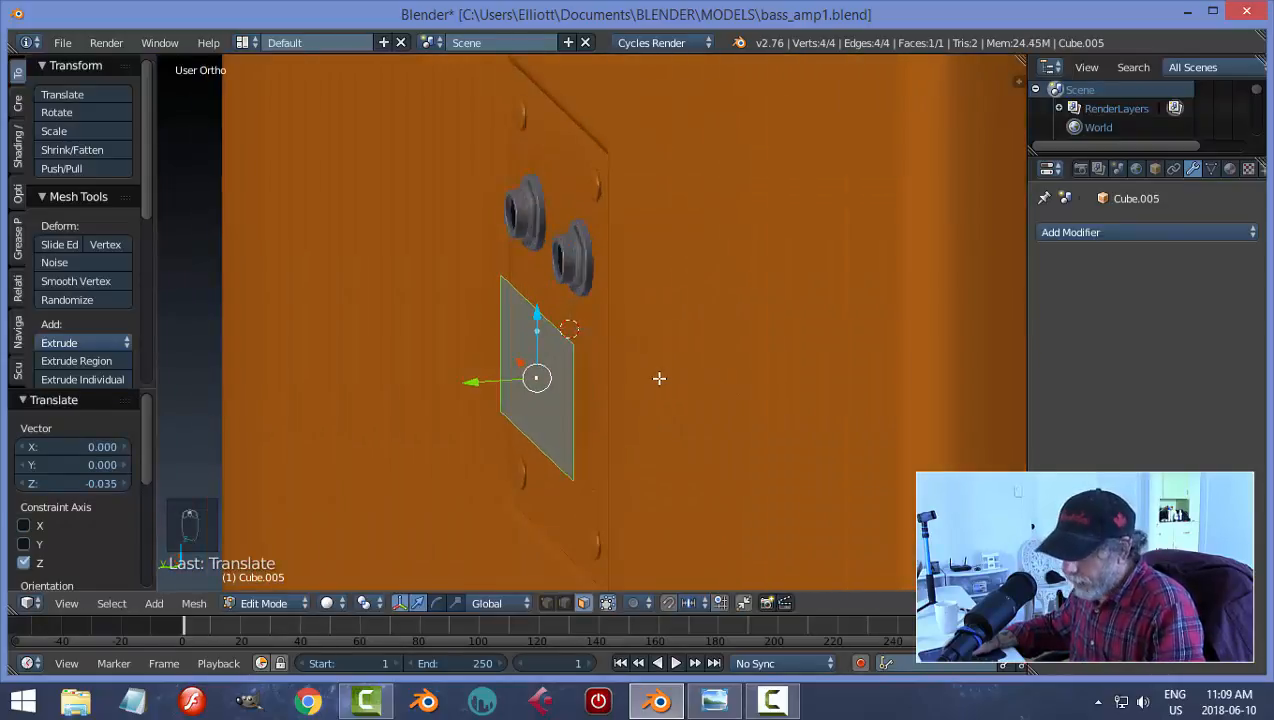
{"action": "key", "text": "e"}
{"action": "right_click", "coordinate": [513, 381]}
{"action": "left_click_drag", "start_coordinate": [479, 381], "coordinate": [475, 381]}
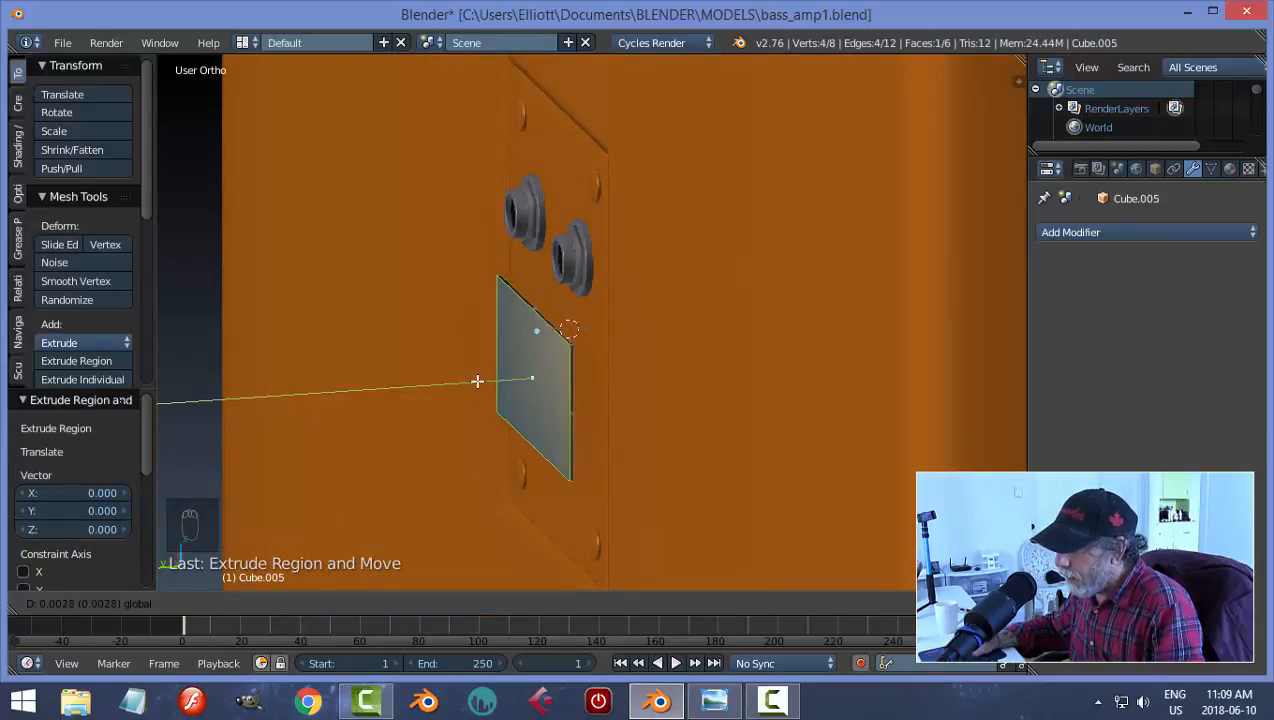
{"action": "left_click", "coordinate": [476, 381]}
Step: Recalculate the normals of the whole thin panel mesh and return to Object Mode
{"action": "key", "text": "a"}
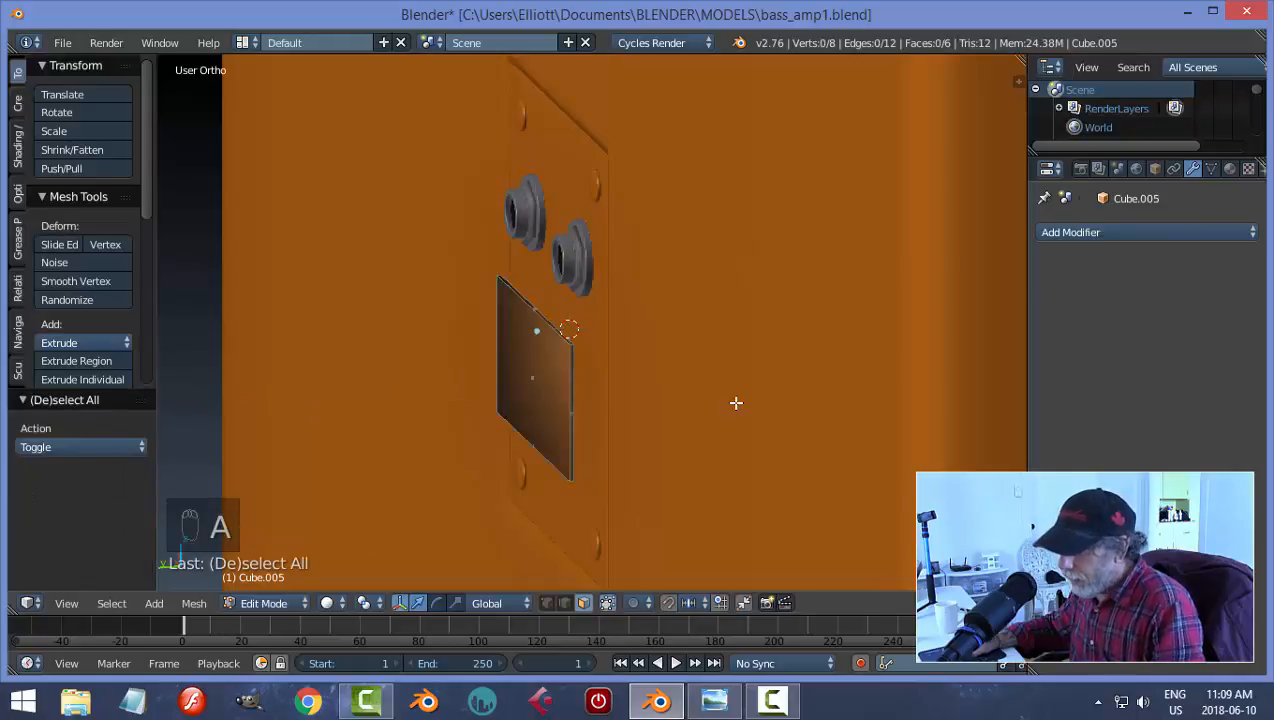
{"action": "scroll", "coordinate": [737, 401], "scroll_direction": "up", "scroll_amount": 3}
{"action": "key", "text": "a"}
{"action": "key", "text": "ctrl+n"}
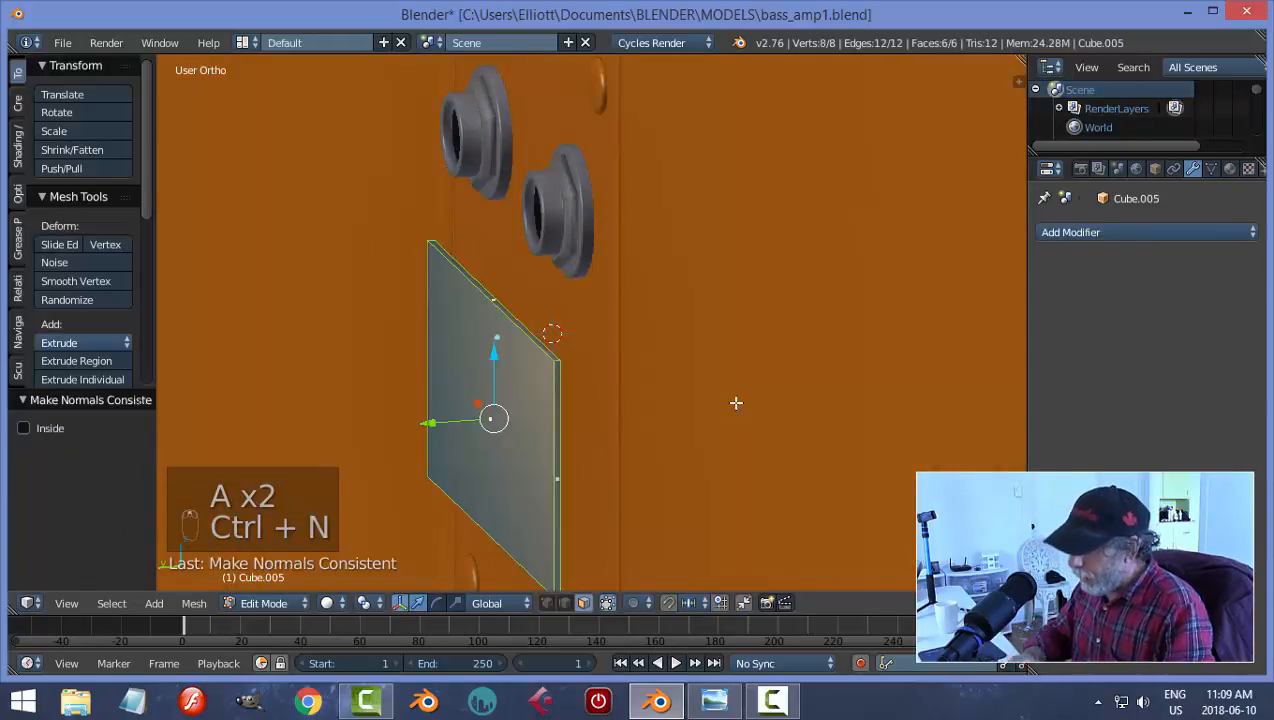
{"action": "key", "text": "a"}
{"action": "key", "text": "Tab"}
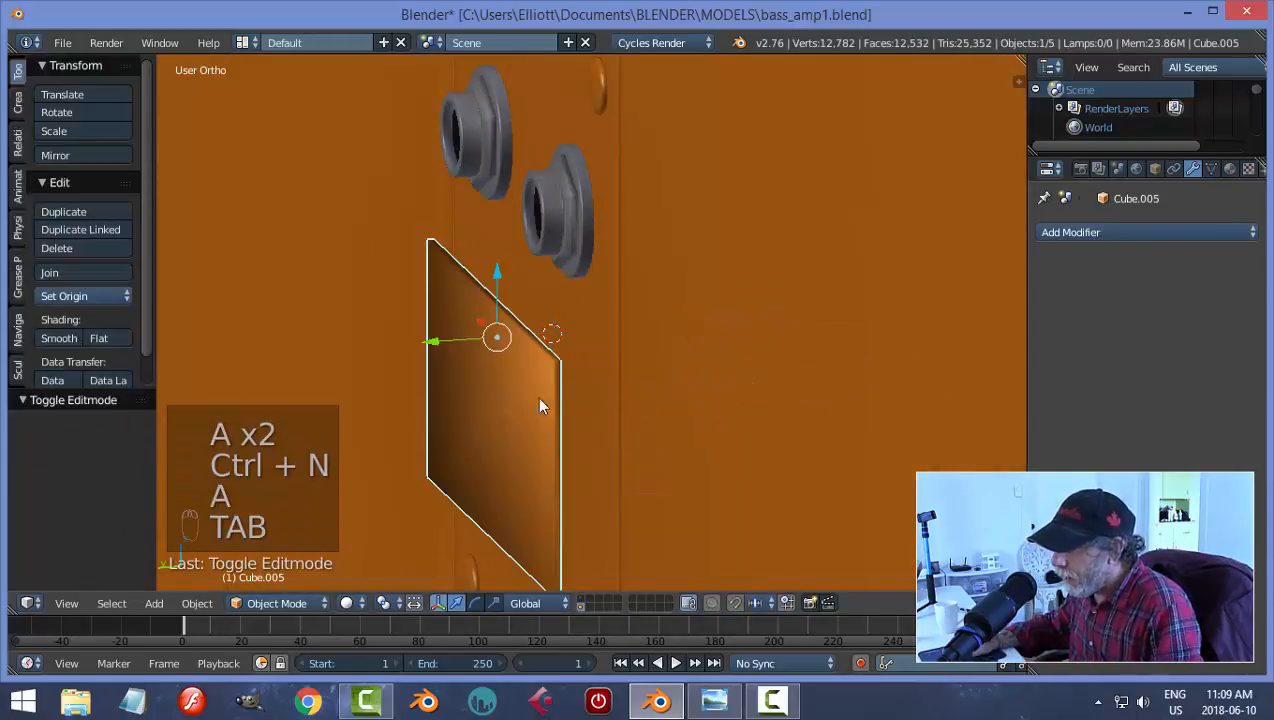
Step: Move the thin panel back along Y against the plate below the jacks and deselect it
{"action": "left_click_drag", "start_coordinate": [427, 342], "coordinate": [469, 347]}
{"action": "key", "text": "a"}
{"action": "scroll", "coordinate": [676, 374], "scroll_direction": "down", "scroll_amount": 5}
{"action": "middle_click_drag", "start_coordinate": [676, 374], "coordinate": [697, 389]}
{"action": "scroll", "coordinate": [690, 393], "scroll_direction": "up", "scroll_amount": 5}
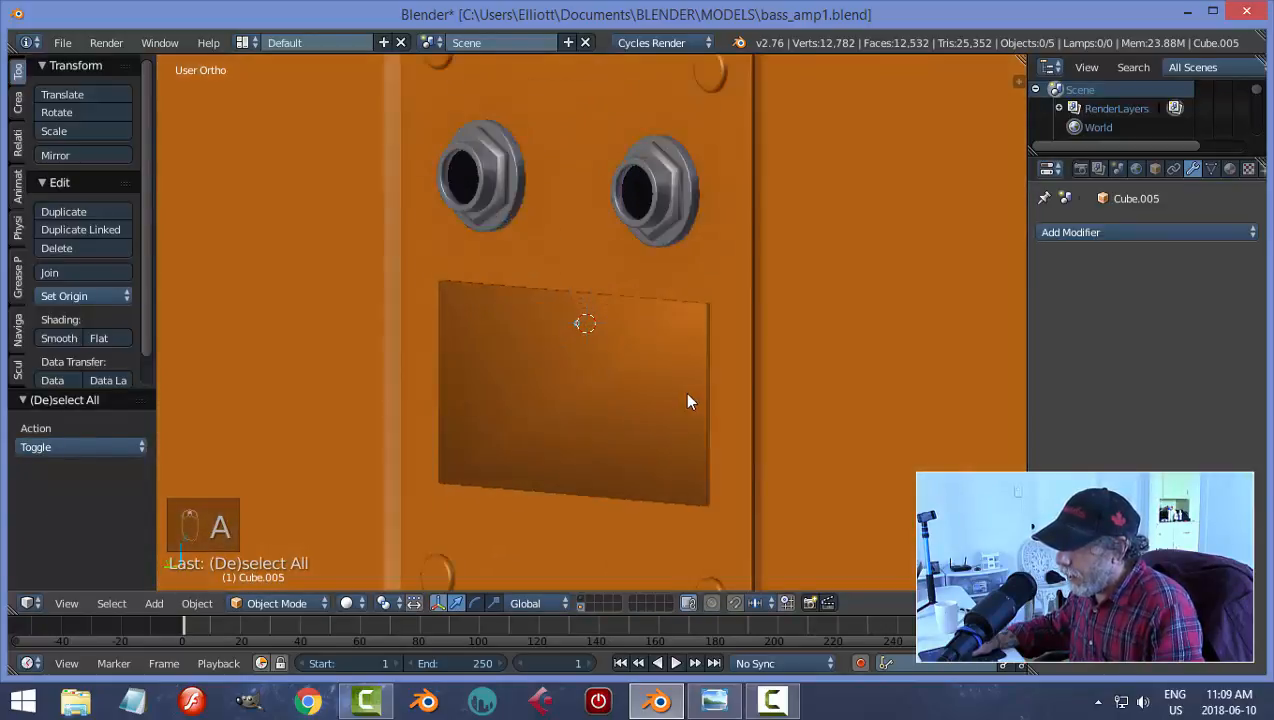
Step: Add a Subdivision Surface modifier with 2 view subdivisions to the thin panel and enter Edit Mode
{"action": "right_click", "coordinate": [685, 379]}
{"action": "left_click", "coordinate": [1093, 233]}
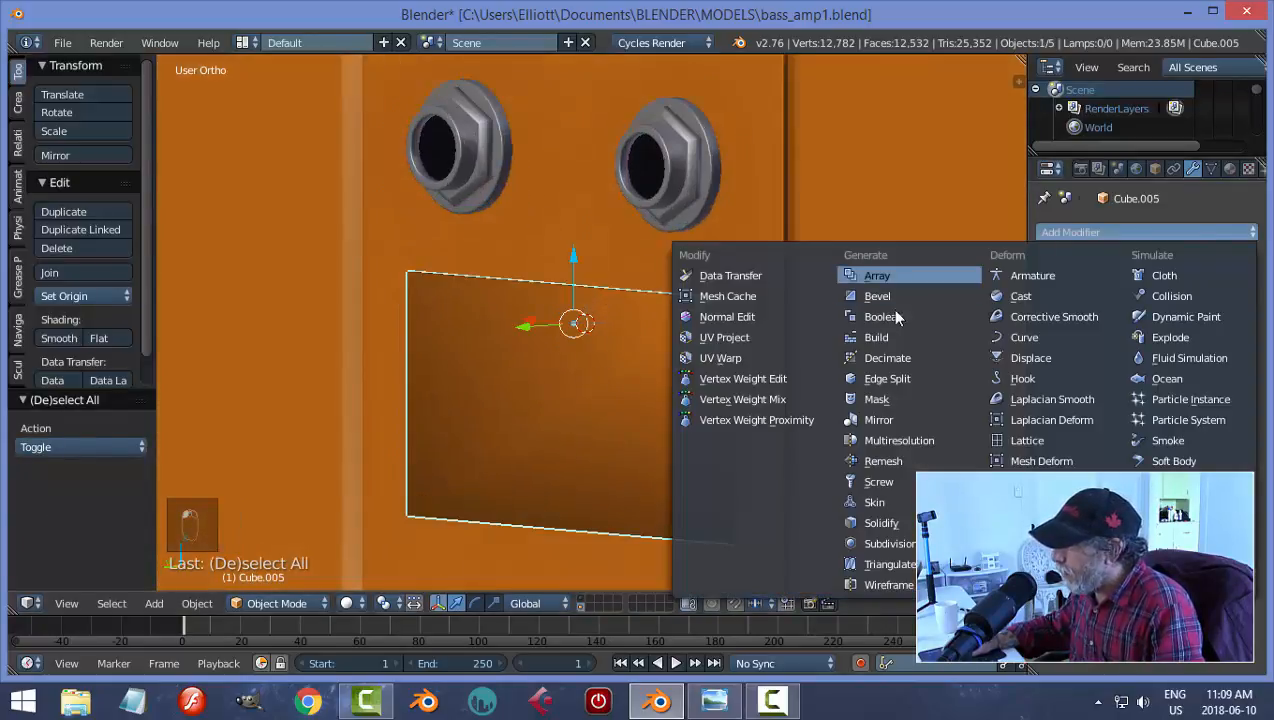
{"action": "left_click", "coordinate": [883, 543]}
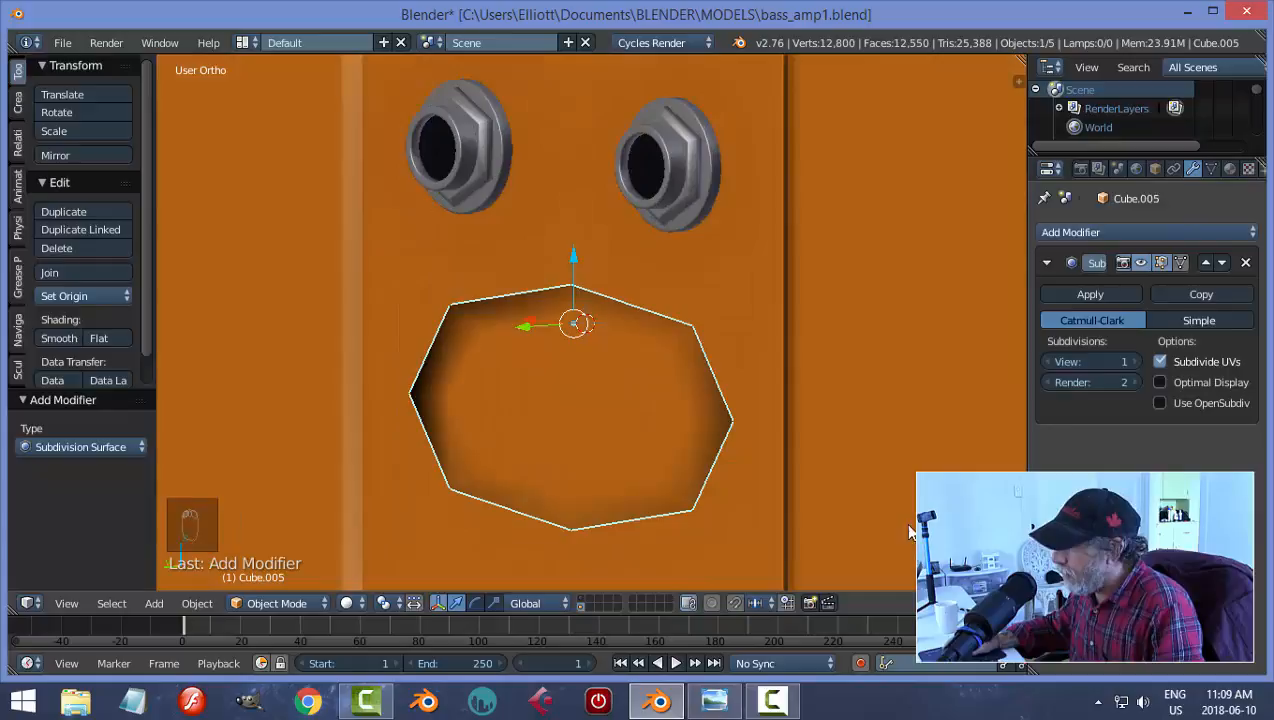
{"action": "left_click", "coordinate": [1136, 361]}
{"action": "key", "text": "Tab"}
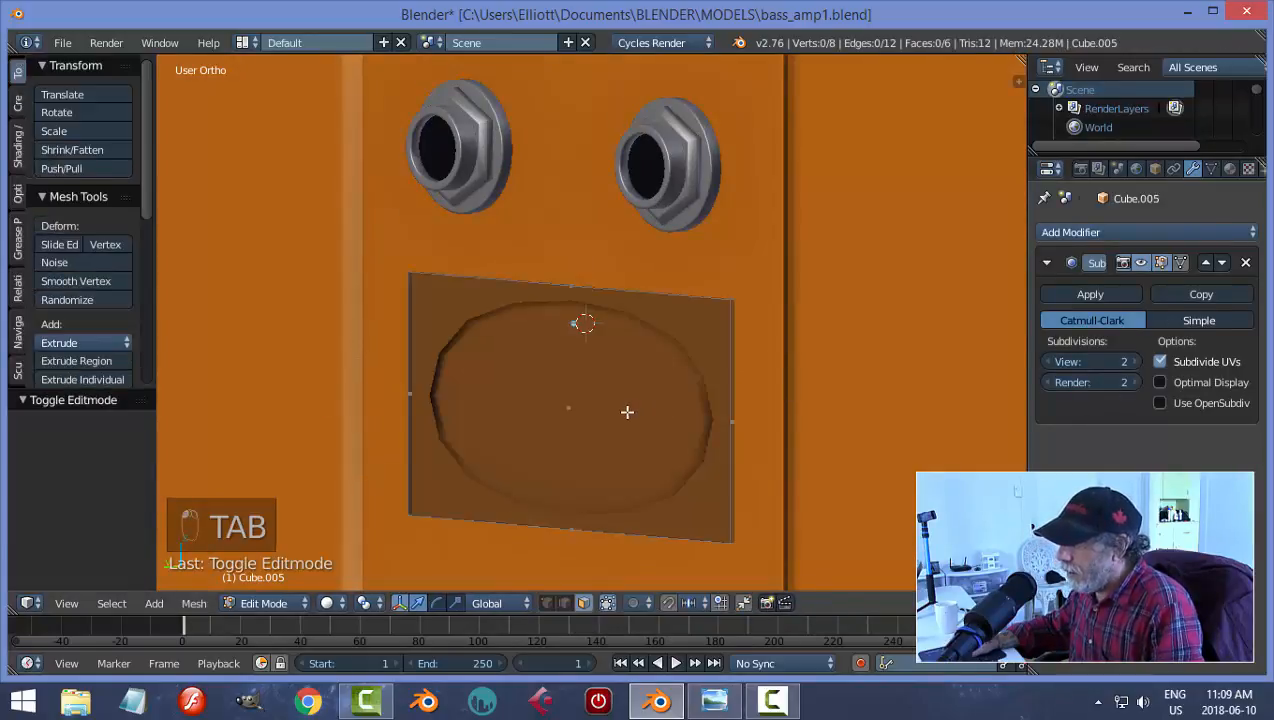
Step: Add two vertical loop cuts to the label panel and scale them 2.928 along X toward its side edges
{"action": "key", "text": "ctrl+KP_1"}
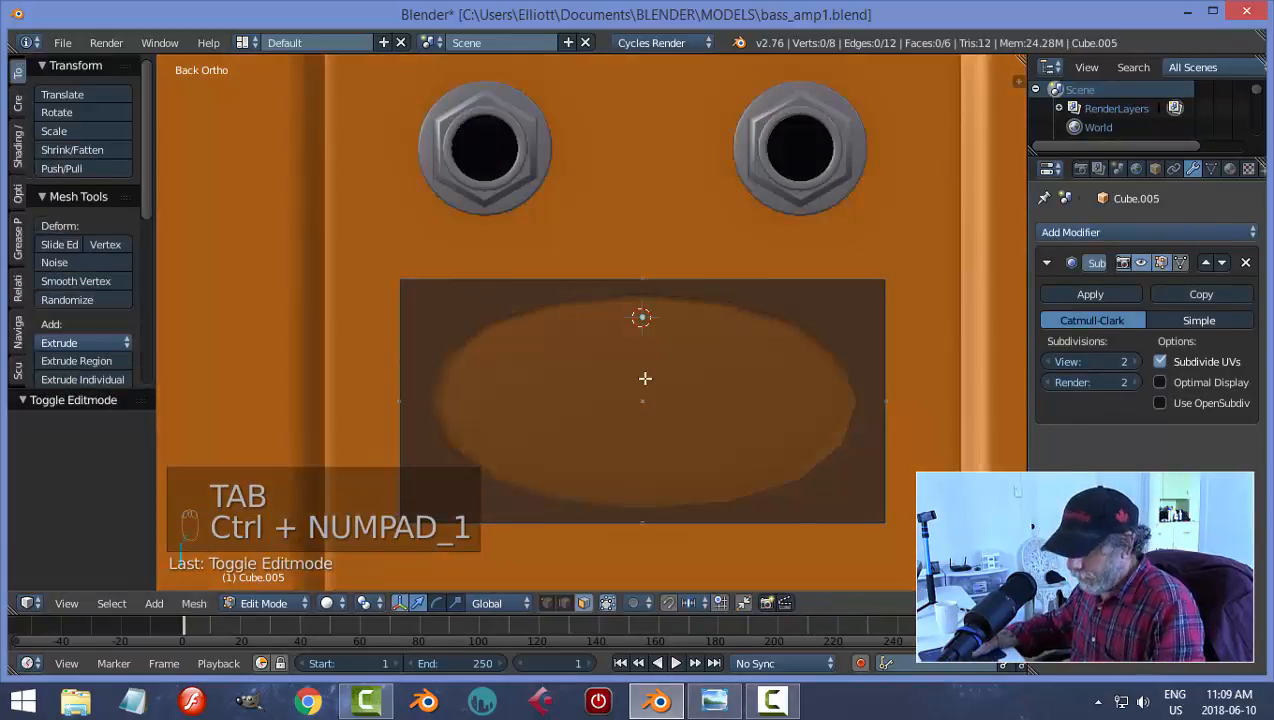
{"action": "key", "text": "ctrl+r"}
{"action": "scroll", "coordinate": [649, 292], "scroll_direction": "up", "scroll_amount": 1}
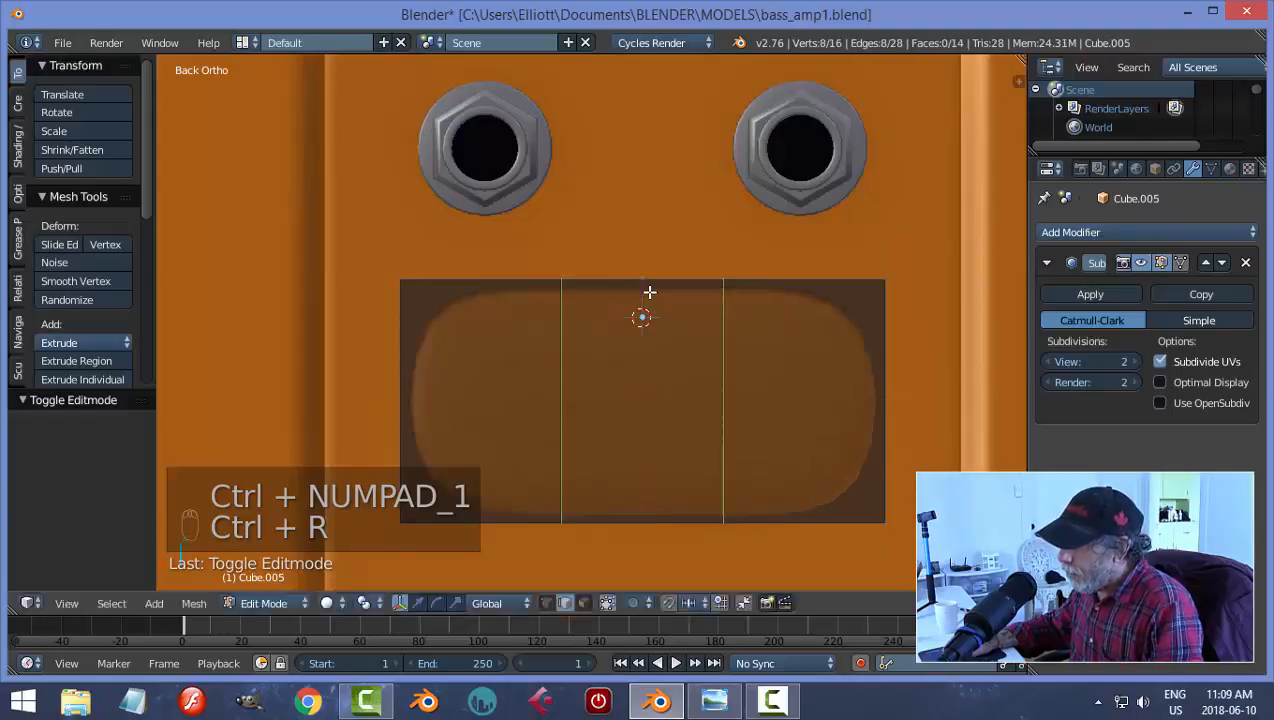
{"action": "left_click", "coordinate": [649, 292]}
{"action": "right_click", "coordinate": [649, 292]}
{"action": "key", "text": "s"}
{"action": "key", "text": "x"}
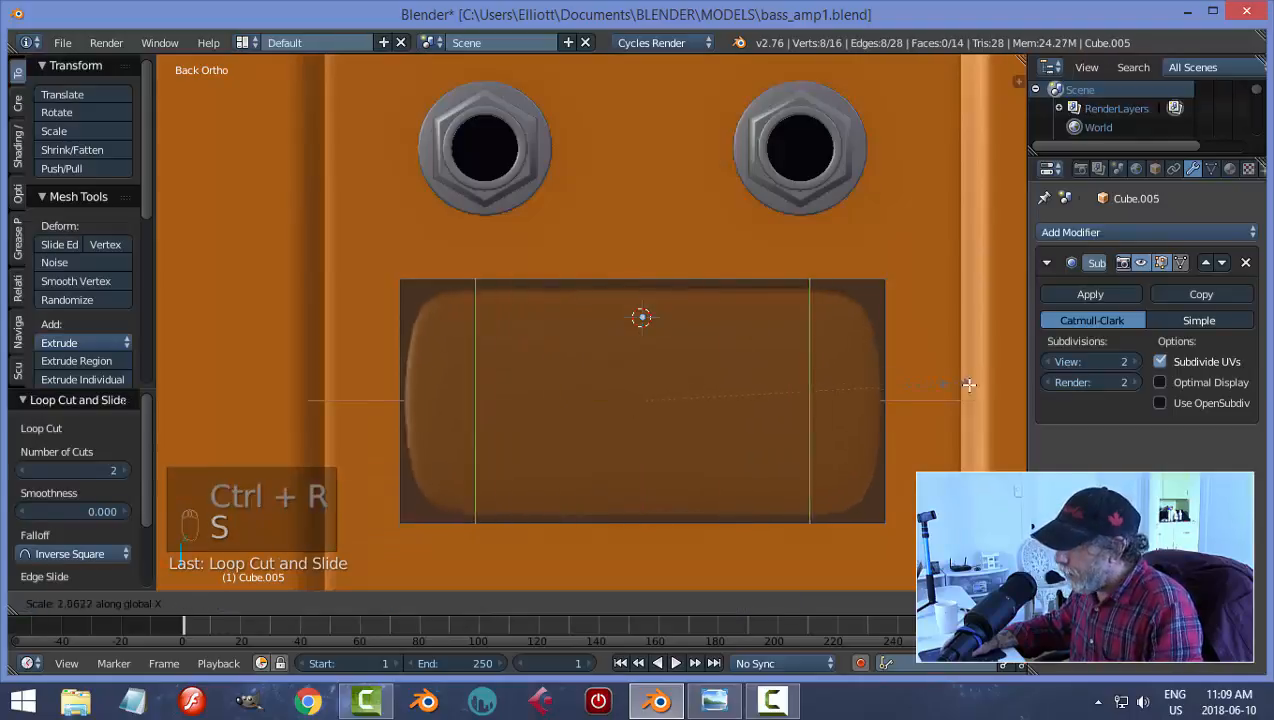
{"action": "left_click", "coordinate": [213, 397]}
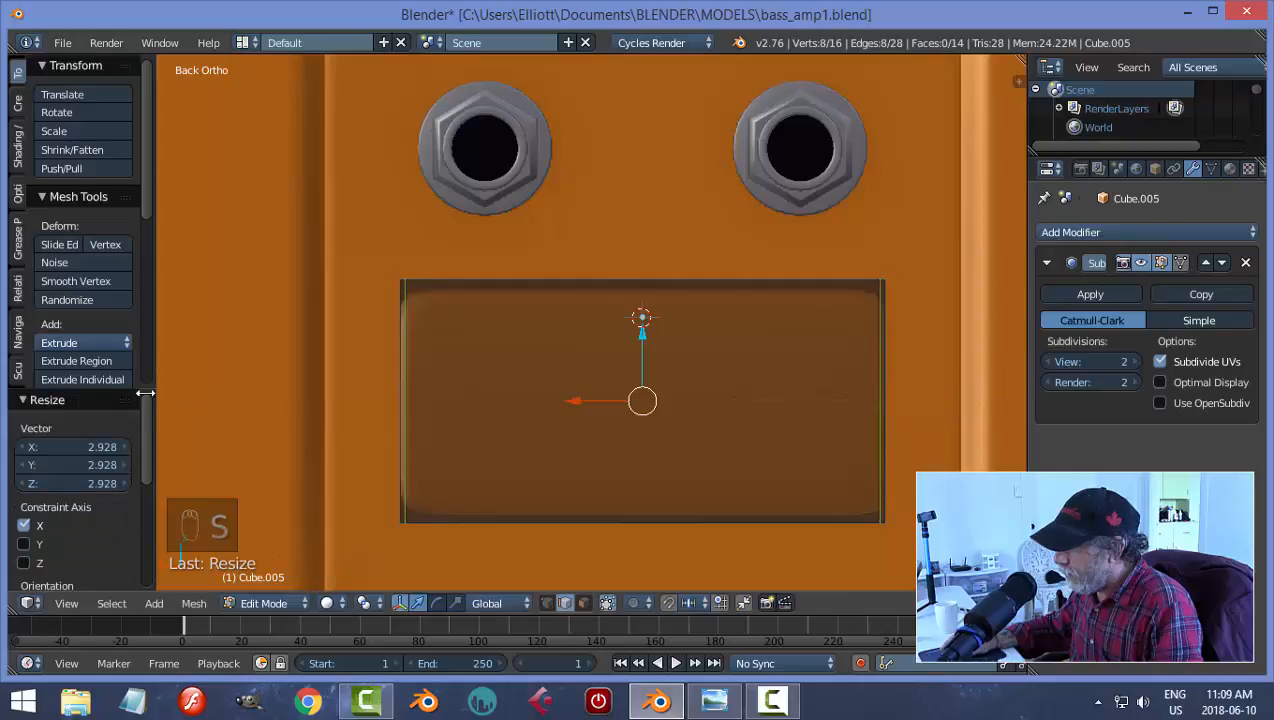
Step: Add two horizontal loop cuts to the label panel, spread them along Z toward its upper and lower edges, and return to Object Mode
{"action": "key", "text": "ctrl+r"}
{"action": "left_click", "coordinate": [882, 372]}
{"action": "right_click", "coordinate": [882, 372]}
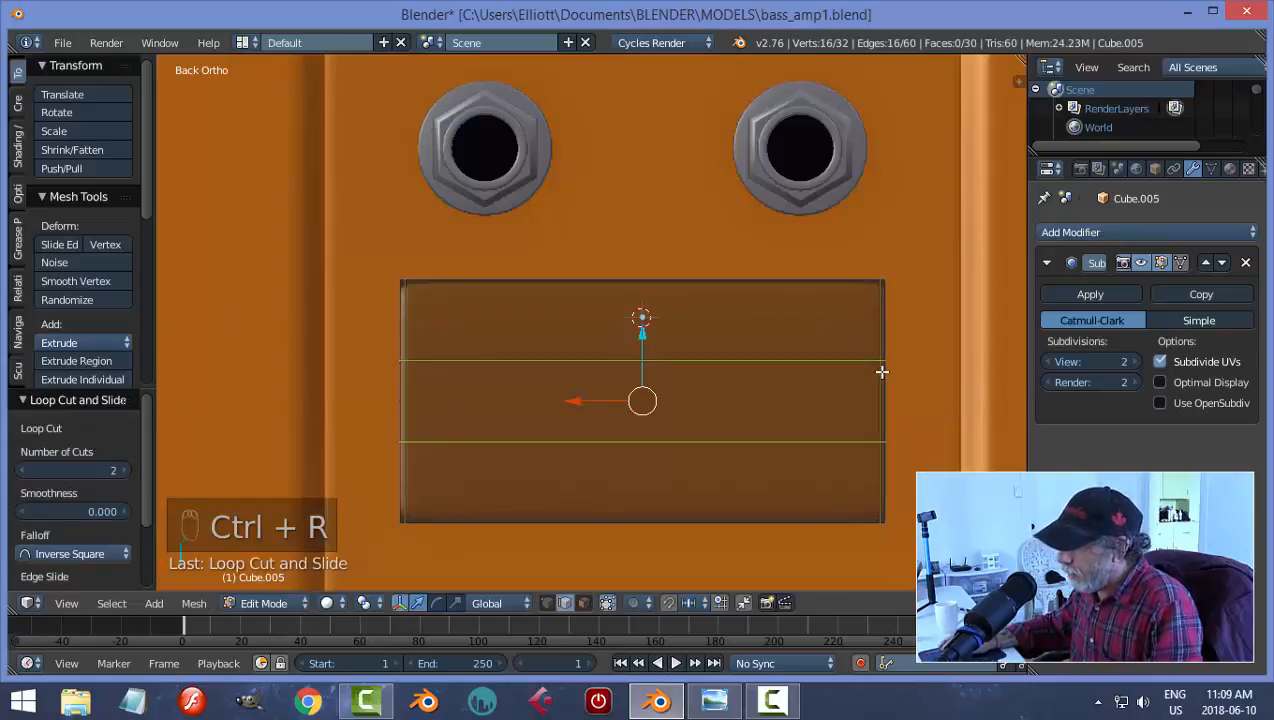
{"action": "key", "text": "s"}
{"action": "key", "text": "z"}
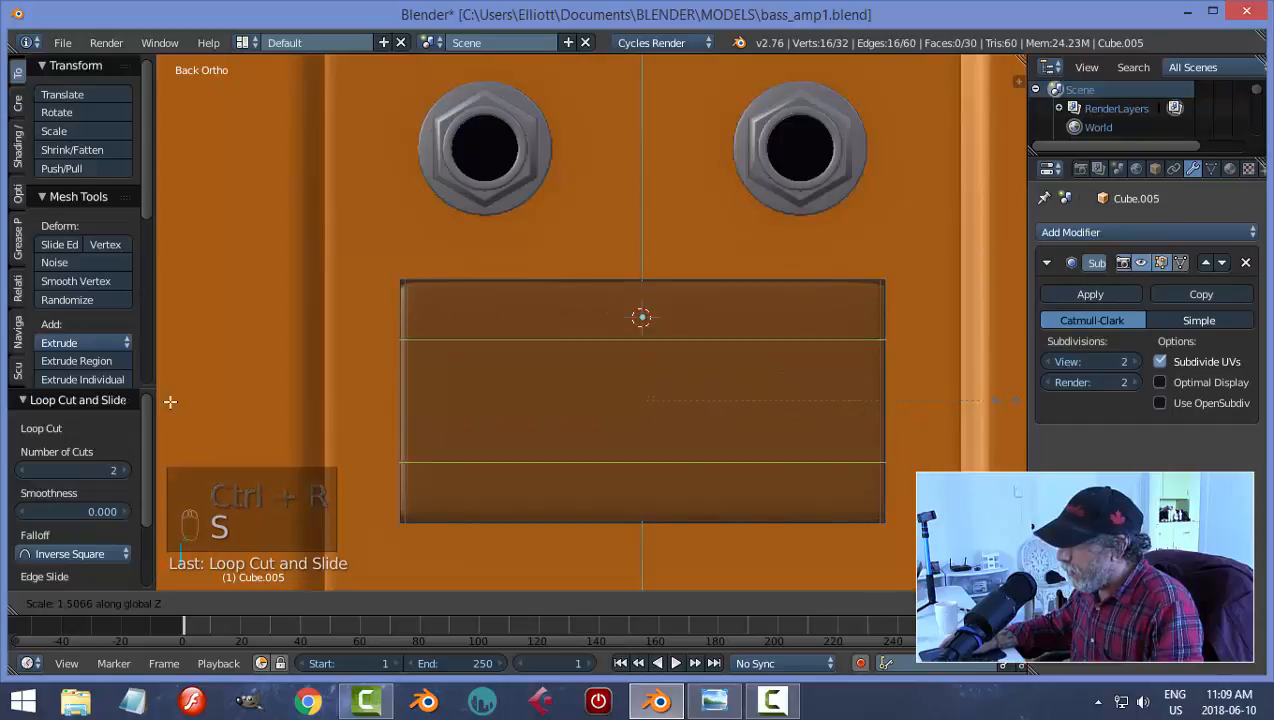
{"action": "left_click", "coordinate": [464, 439]}
{"action": "key", "text": "a"}
{"action": "key", "text": "Tab"}
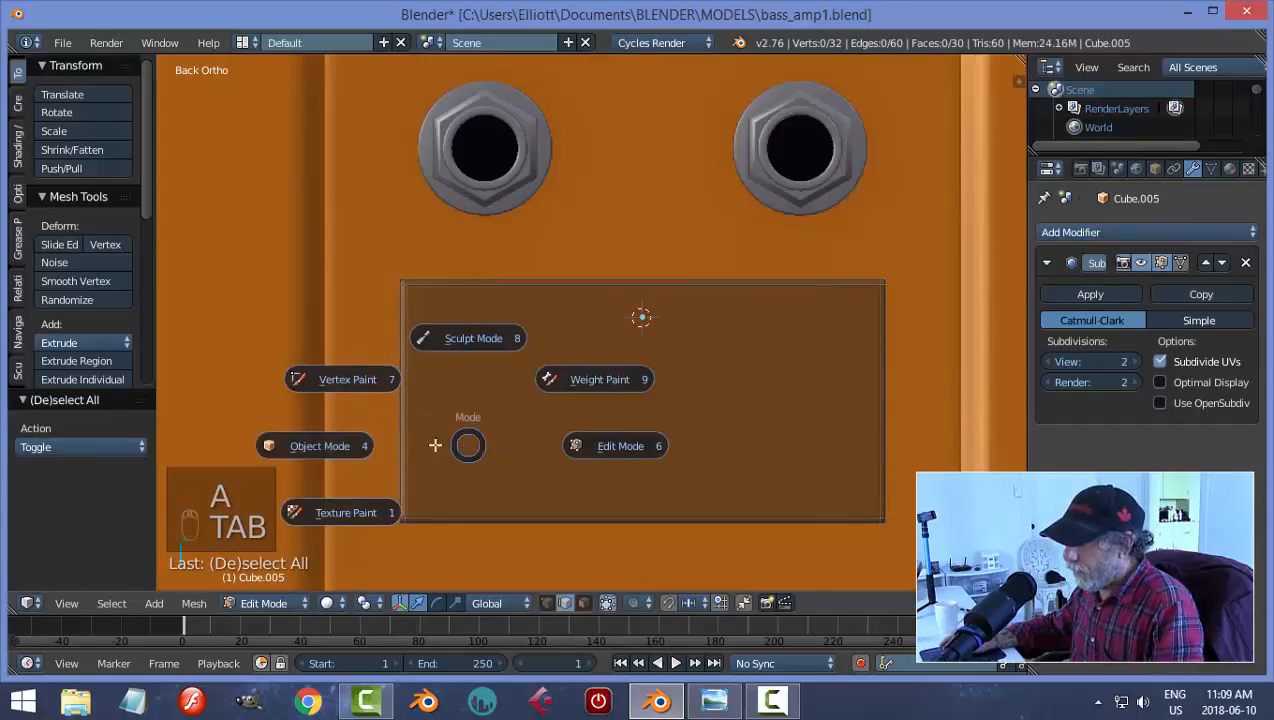
{"action": "left_click", "coordinate": [333, 442]}
Step: Nudge the label panel slightly along Y relative to the back plate and deselect it
{"action": "scroll", "coordinate": [814, 441], "scroll_direction": "down", "scroll_amount": 2}
{"action": "middle_click_drag", "start_coordinate": [750, 452], "coordinate": [642, 470]}
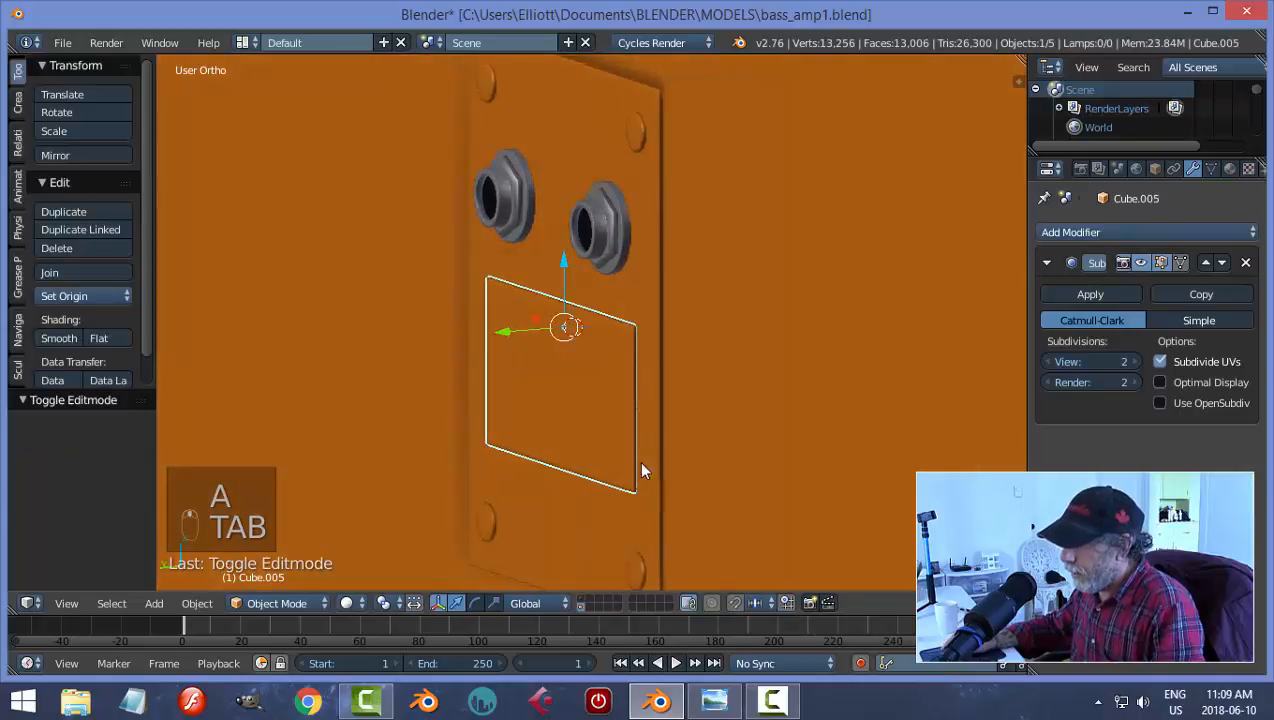
{"action": "left_click_drag", "start_coordinate": [503, 331], "coordinate": [503, 335]}
{"action": "key", "text": "a"}
{"action": "scroll", "coordinate": [535, 410], "scroll_direction": "down", "scroll_amount": 3}
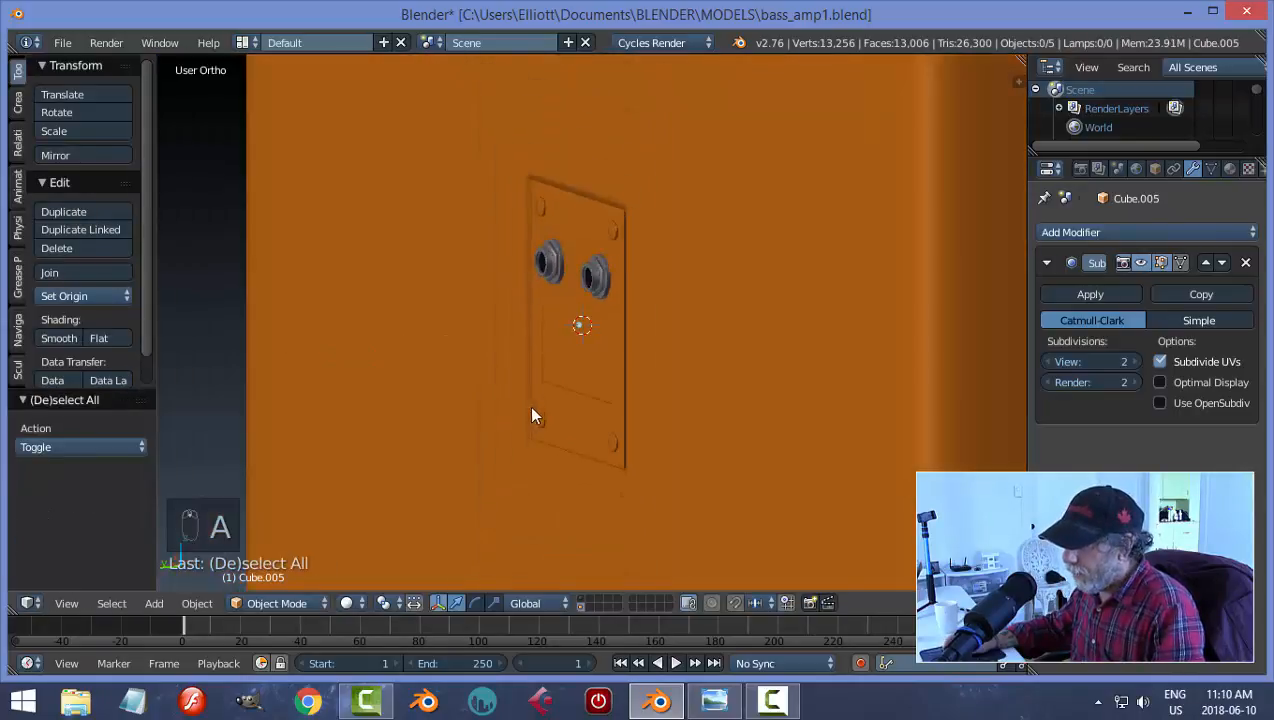
Step: Lower the label panel slightly along Z below the input jacks and deselect it
{"action": "middle_click_drag", "start_coordinate": [533, 416], "coordinate": [595, 377]}
{"action": "scroll", "coordinate": [595, 377], "scroll_direction": "up", "scroll_amount": 2}
{"action": "right_click", "coordinate": [637, 371]}
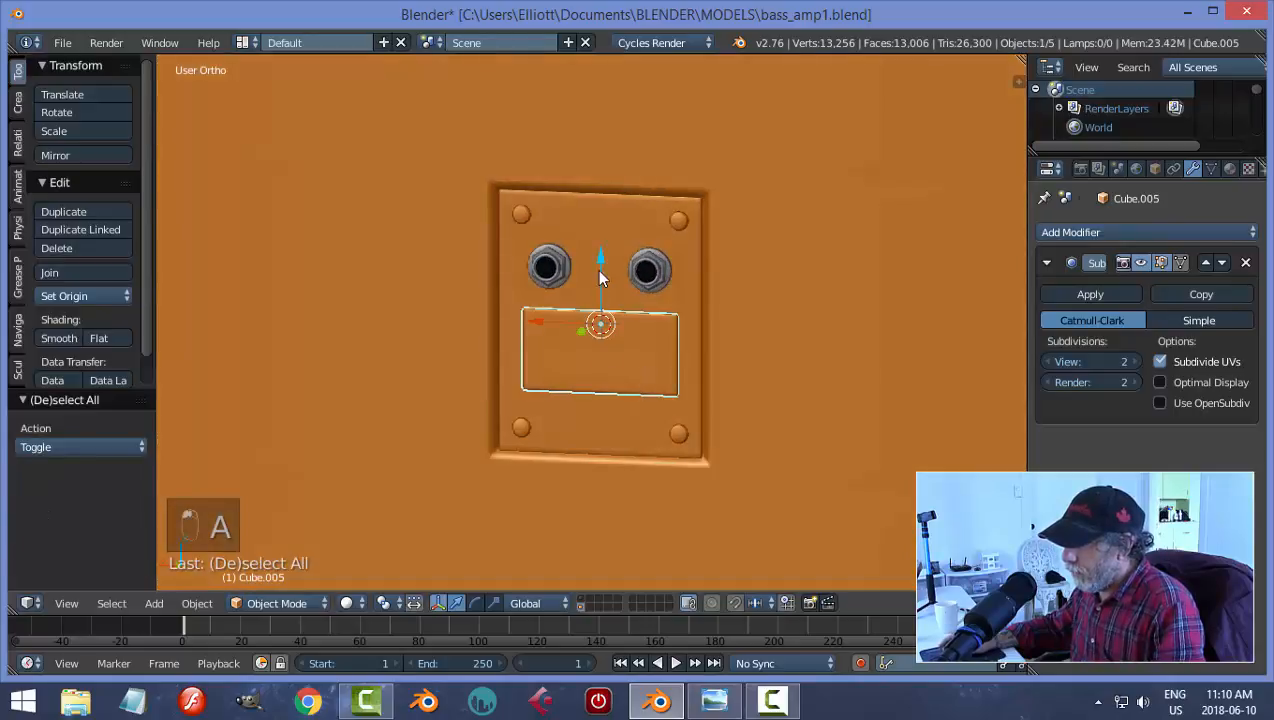
{"action": "left_click_drag", "start_coordinate": [599, 271], "coordinate": [599, 271]}
{"action": "key", "text": "a"}
{"action": "scroll", "coordinate": [549, 429], "scroll_direction": "down", "scroll_amount": 3}
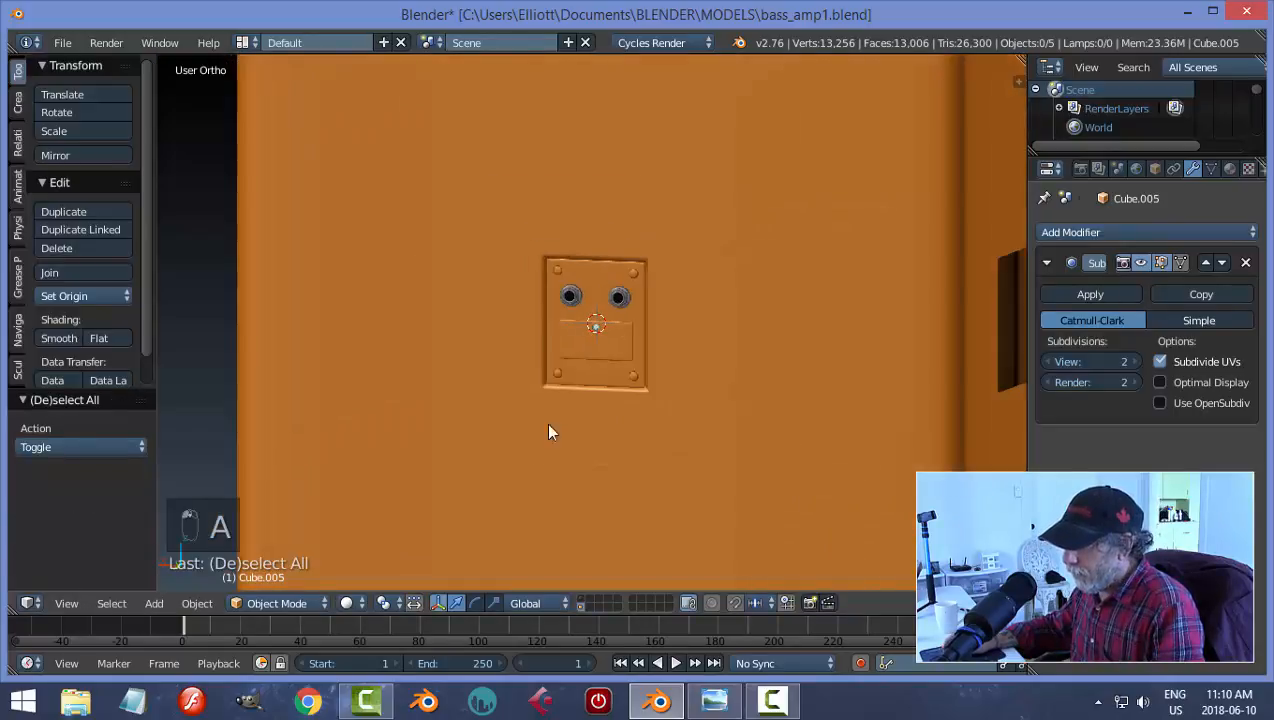
Step: Save the bass amp file after checking the finished back plate
{"action": "middle_click_drag", "start_coordinate": [549, 429], "coordinate": [670, 392]}
{"action": "scroll", "coordinate": [365, 424], "scroll_direction": "up", "scroll_amount": 4}
{"action": "key", "text": "ctrl+s"}
Step: Show the first layer and move its orange cabinet body to the last layer
{"action": "scroll", "coordinate": [774, 418], "scroll_direction": "up", "scroll_amount": 3}
{"action": "scroll", "coordinate": [611, 413], "scroll_direction": "down", "scroll_amount": 6}
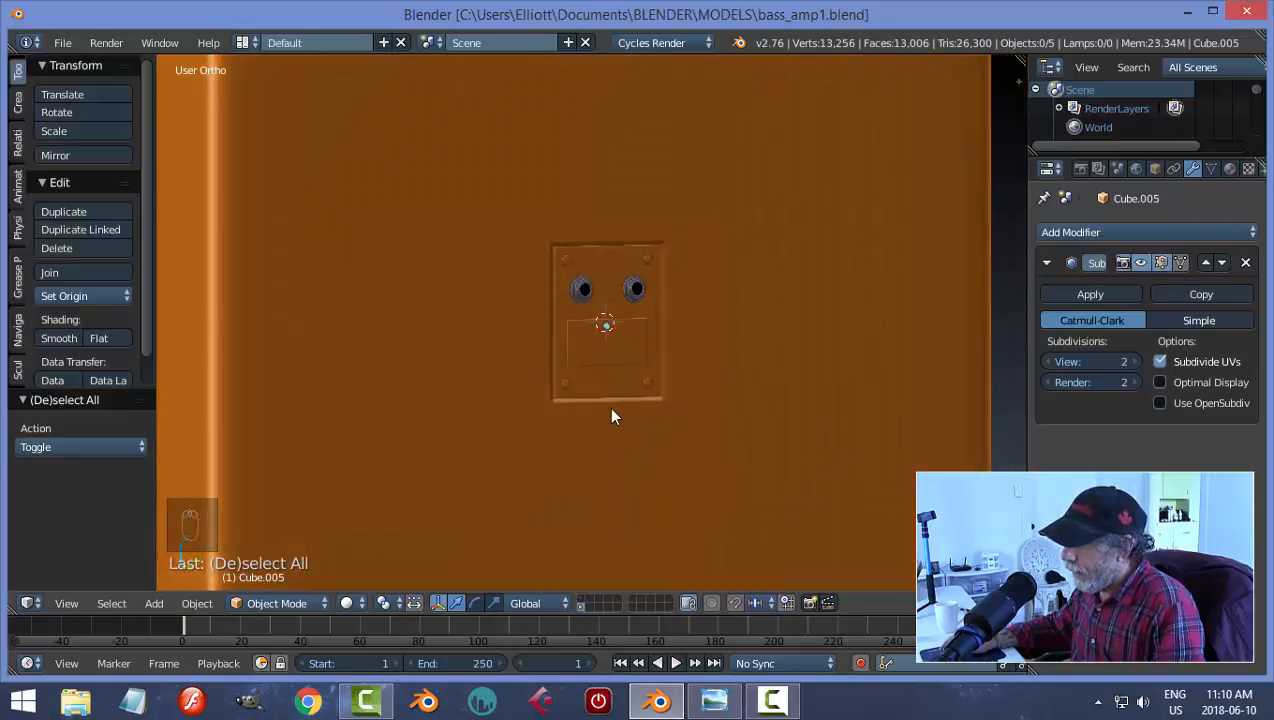
{"action": "middle_click_drag", "start_coordinate": [578, 572], "coordinate": [620, 422]}
{"action": "scroll", "coordinate": [639, 439], "scroll_direction": "up", "scroll_amount": 3}
{"action": "scroll", "coordinate": [637, 439], "scroll_direction": "down", "scroll_amount": 2}
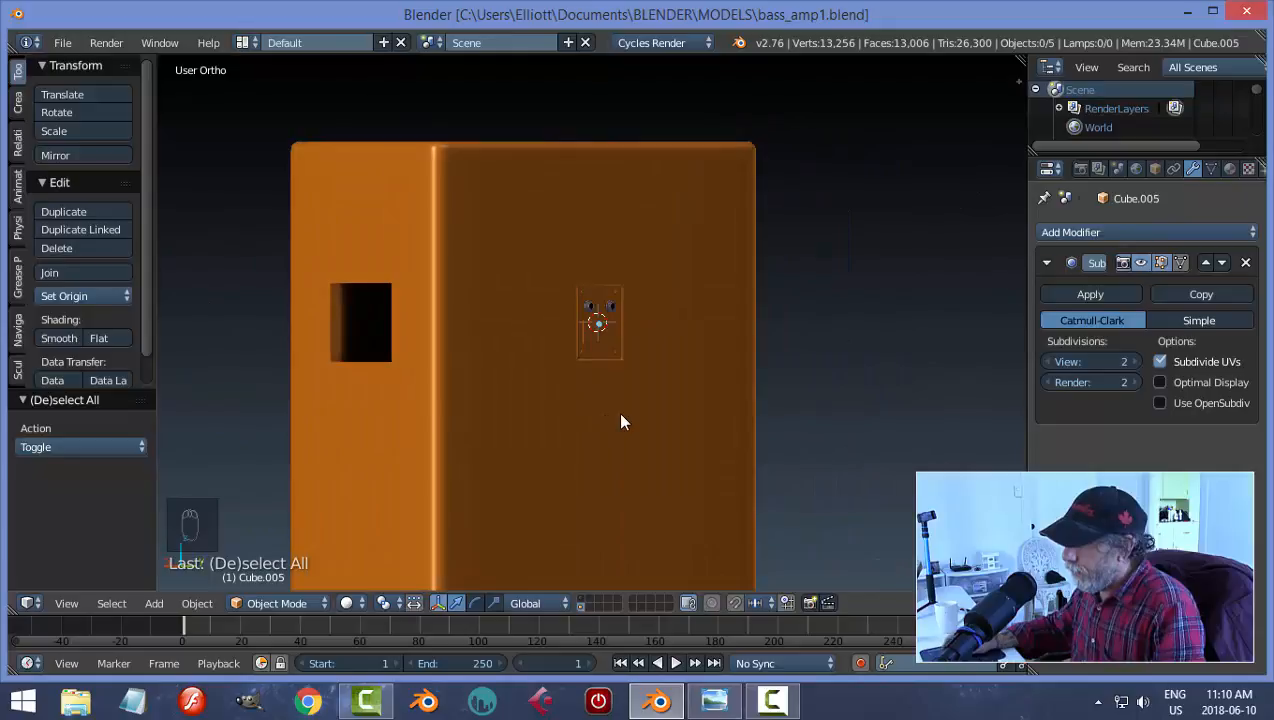
{"action": "scroll", "coordinate": [617, 411], "scroll_direction": "up", "scroll_amount": 2}
{"action": "scroll", "coordinate": [617, 411], "scroll_direction": "down", "scroll_amount": 4}
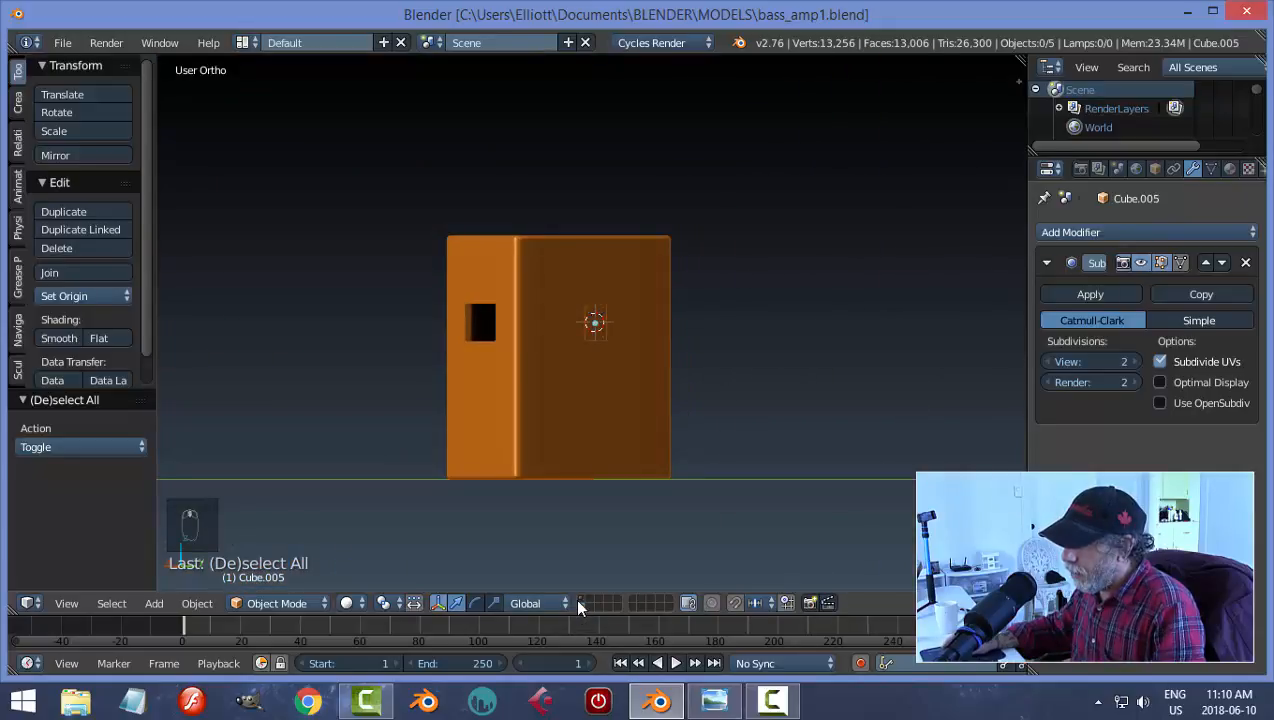
{"action": "left_click", "coordinate": [580, 599]}
{"action": "right_click", "coordinate": [605, 380]}
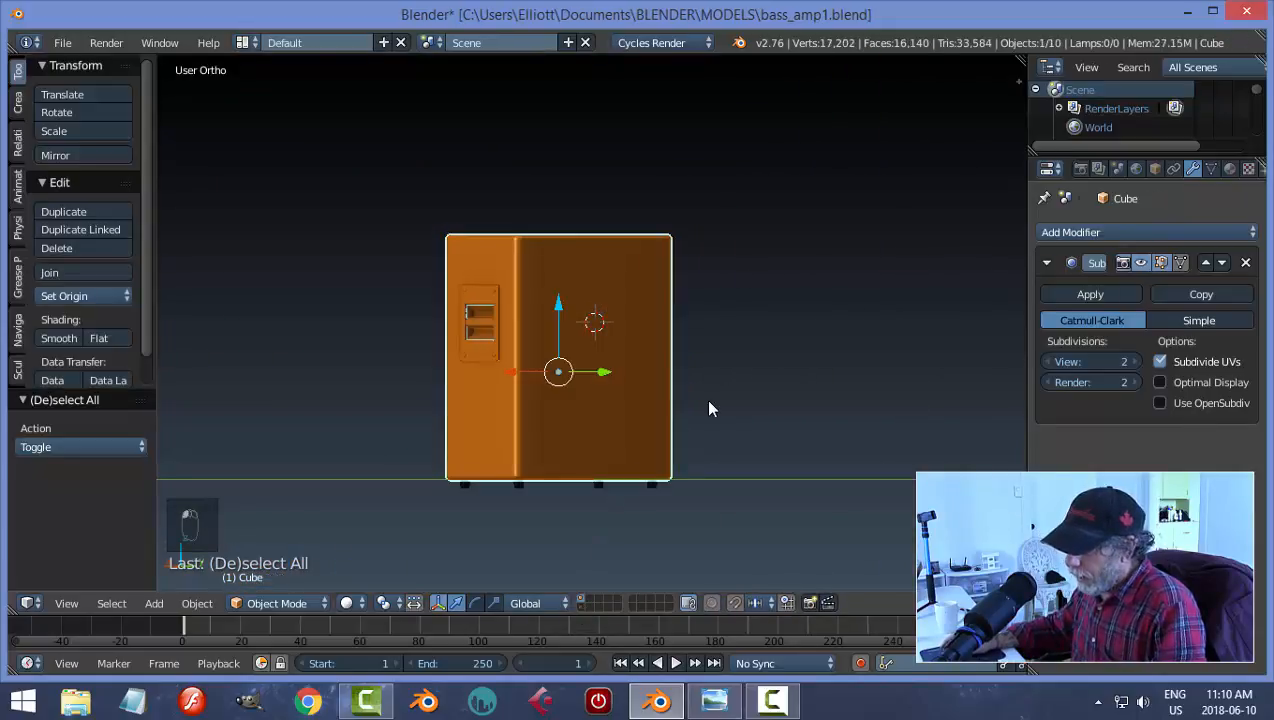
{"action": "key", "text": "m"}
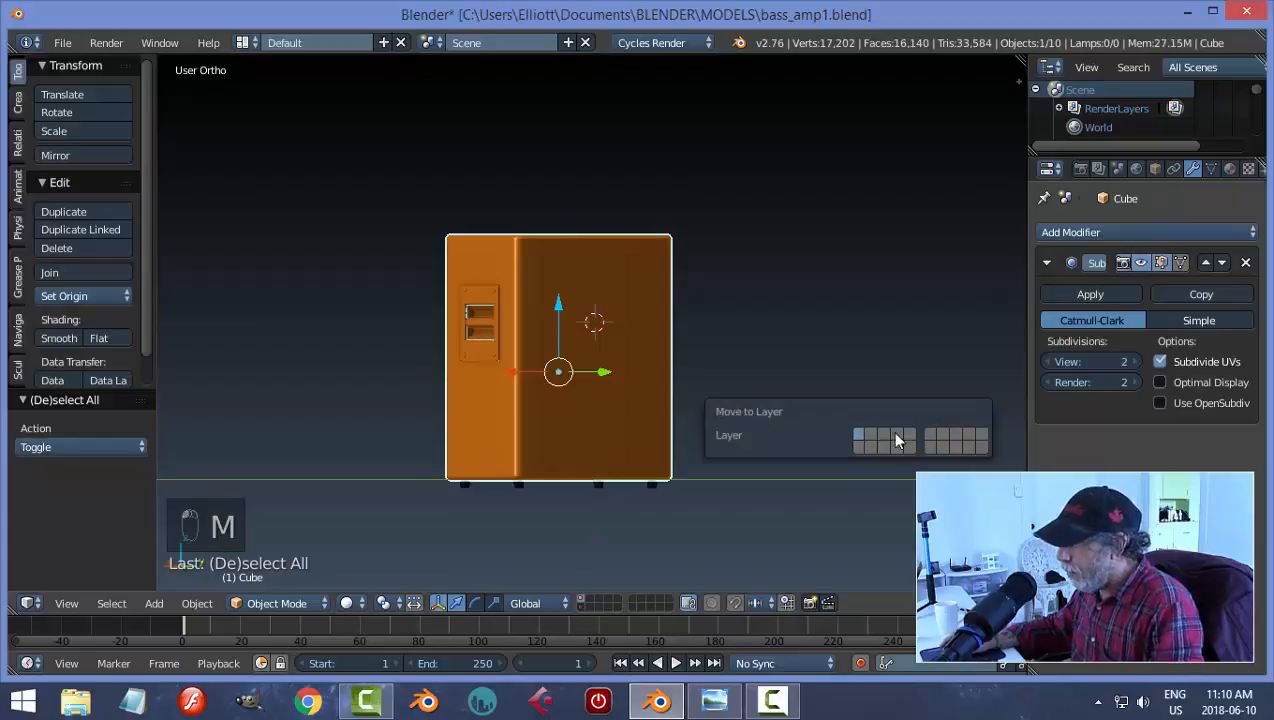
{"action": "left_click", "coordinate": [980, 447]}
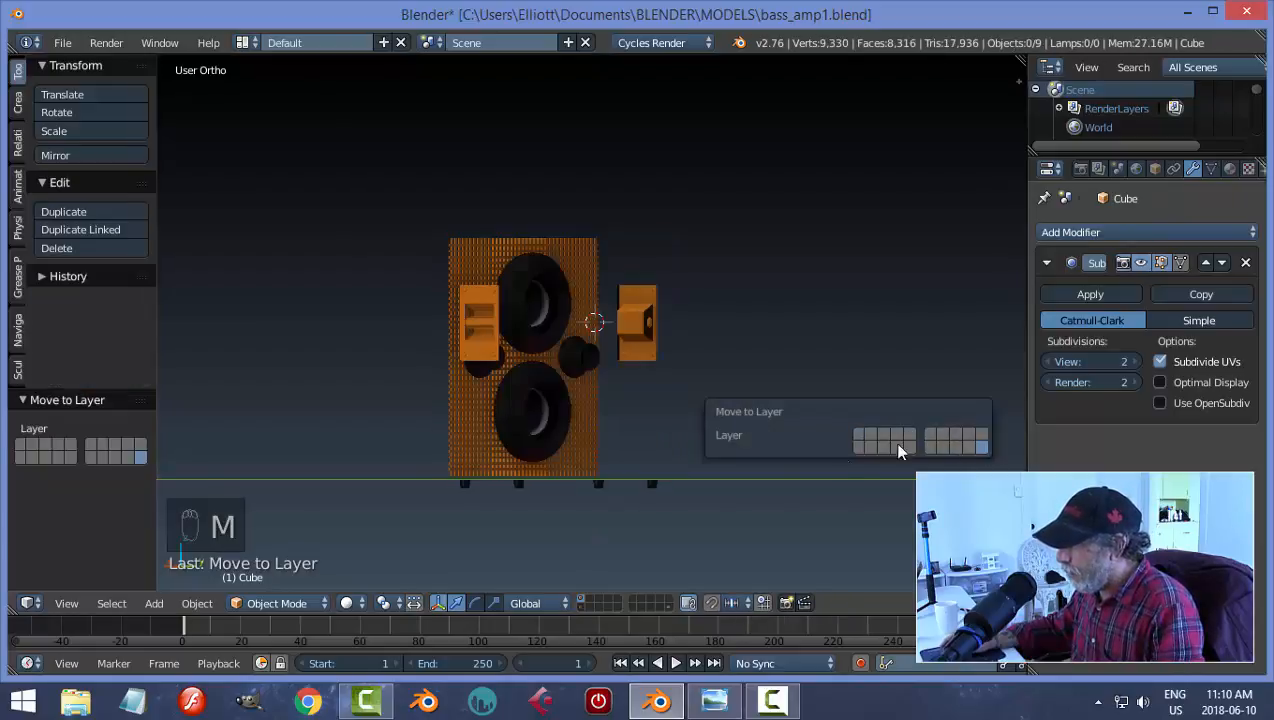
Step: Move all objects from the back-plate working layer to the first layer, show that layer and deselect everything
{"action": "left_click", "coordinate": [579, 605]}
{"action": "key", "text": "a"}
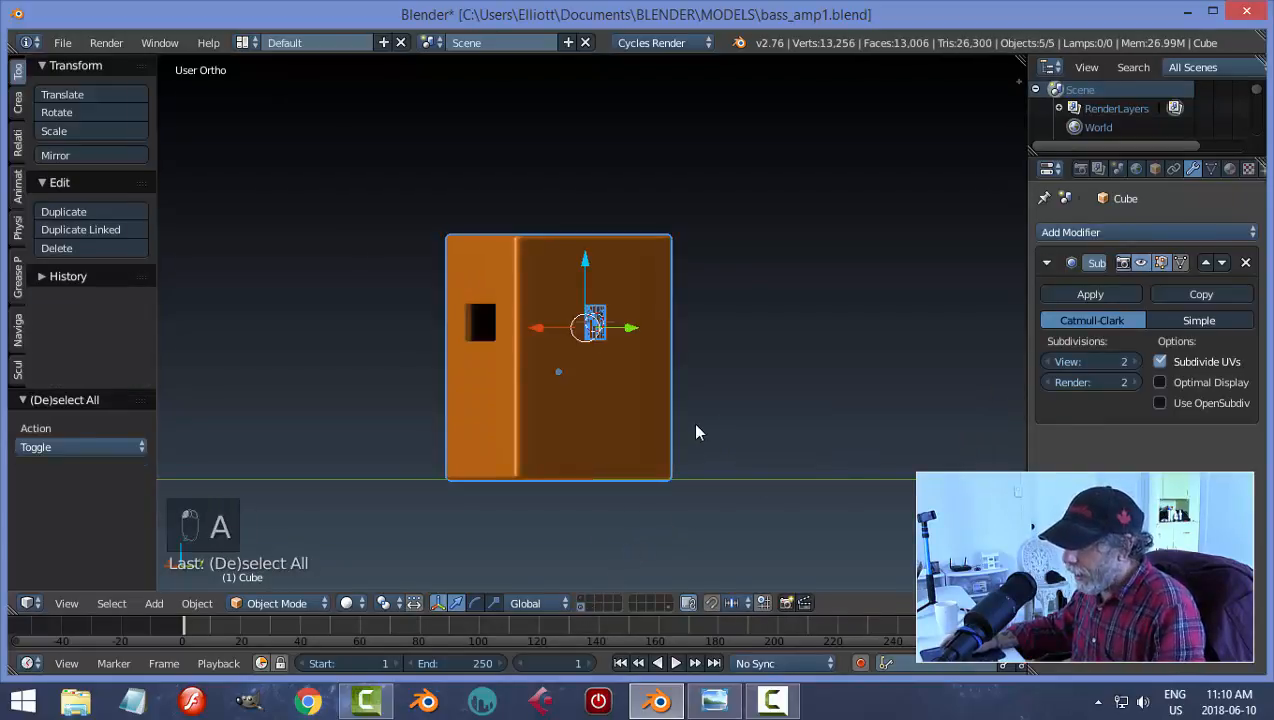
{"action": "key", "text": "m"}
{"action": "left_click", "coordinate": [842, 459]}
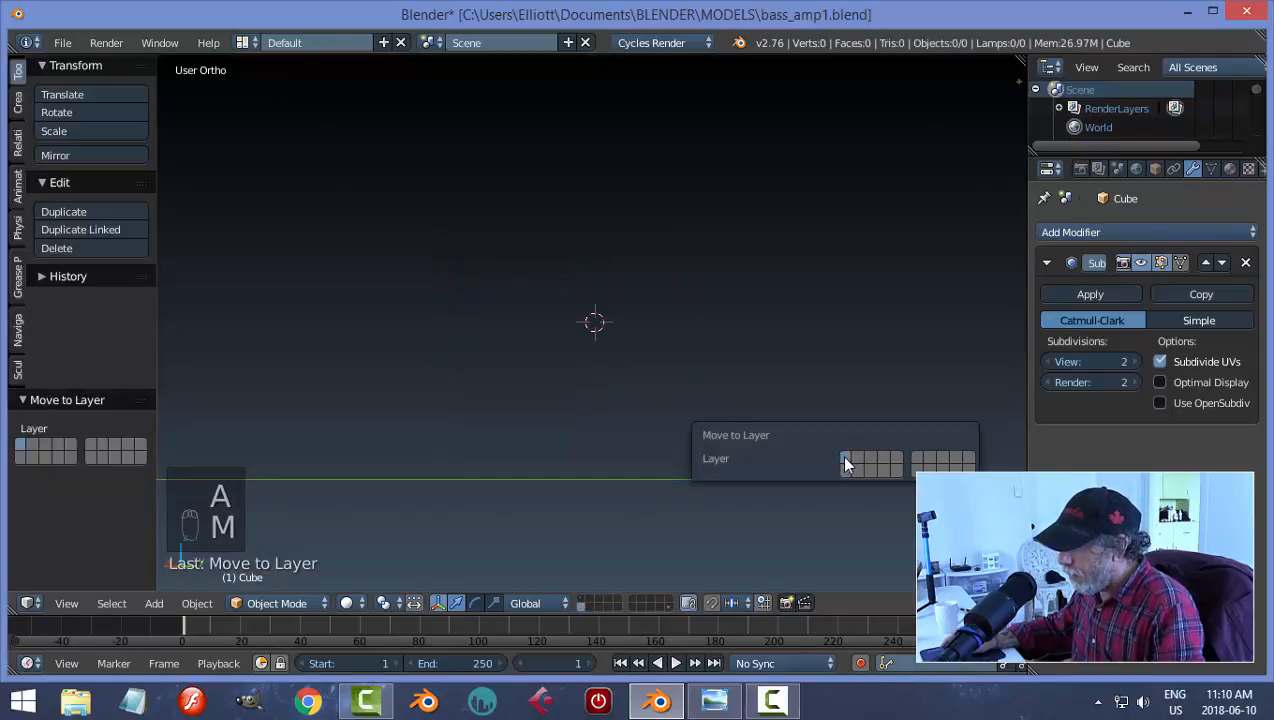
{"action": "left_click", "coordinate": [585, 601]}
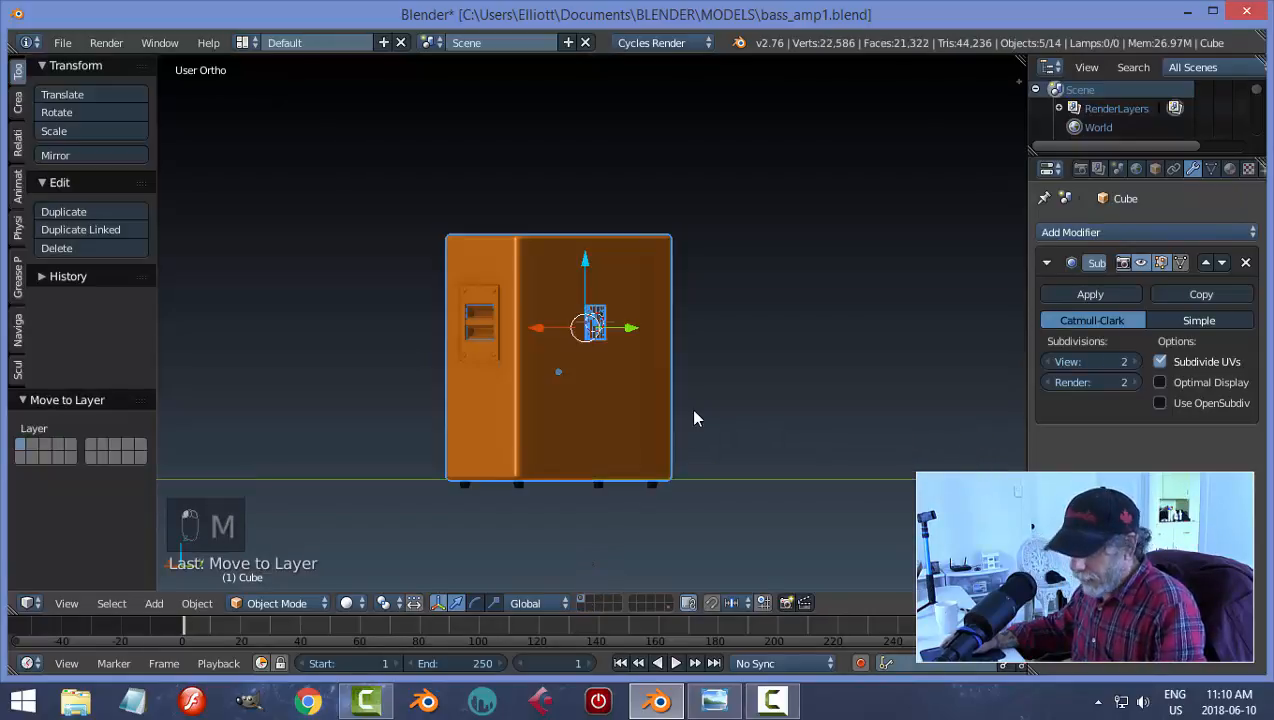
{"action": "key", "text": "a"}
Step: Assign the existing black material to the cylindrical bar of the side handle and deselect it
{"action": "mouse_move", "coordinate": [704, 371]}
{"action": "middle_mouse_down"}
{"action": "mouse_move", "coordinate": [542, 422]}
{"action": "mouse_move", "coordinate": [432, 381]}
{"action": "mouse_move", "coordinate": [745, 350]}
{"action": "mouse_move", "coordinate": [791, 387]}
{"action": "mouse_move", "coordinate": [745, 406]}
{"action": "mouse_move", "coordinate": [427, 390]}
{"action": "mouse_move", "coordinate": [654, 384]}
{"action": "mouse_move", "coordinate": [785, 424]}
{"action": "mouse_move", "coordinate": [611, 395]}
{"action": "mouse_move", "coordinate": [685, 373]}
{"action": "middle_mouse_up"}
{"action": "scroll", "coordinate": [674, 418], "scroll_direction": "up", "scroll_amount": 3}
{"action": "right_click", "coordinate": [455, 318]}
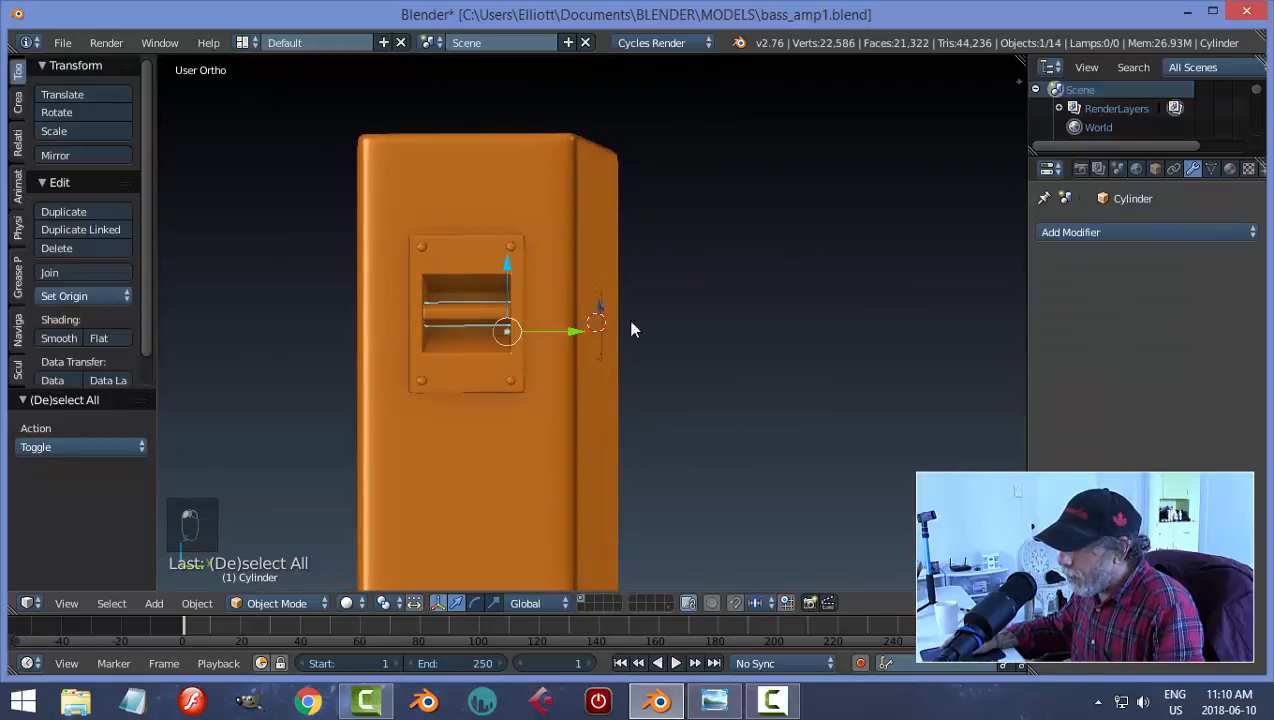
{"action": "middle_click_drag", "start_coordinate": [633, 327], "coordinate": [760, 348]}
{"action": "left_click", "coordinate": [1230, 169]}
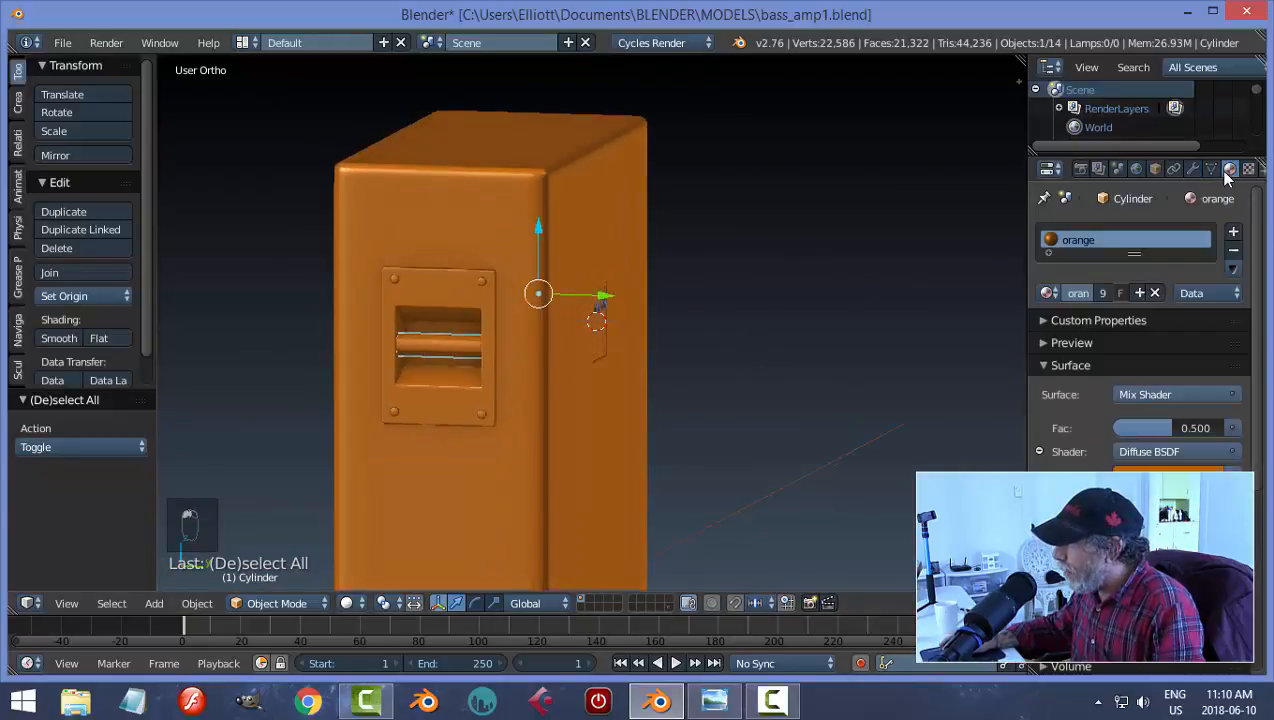
{"action": "left_click", "coordinate": [1048, 293]}
{"action": "left_click", "coordinate": [868, 318]}
{"action": "key", "text": "a"}
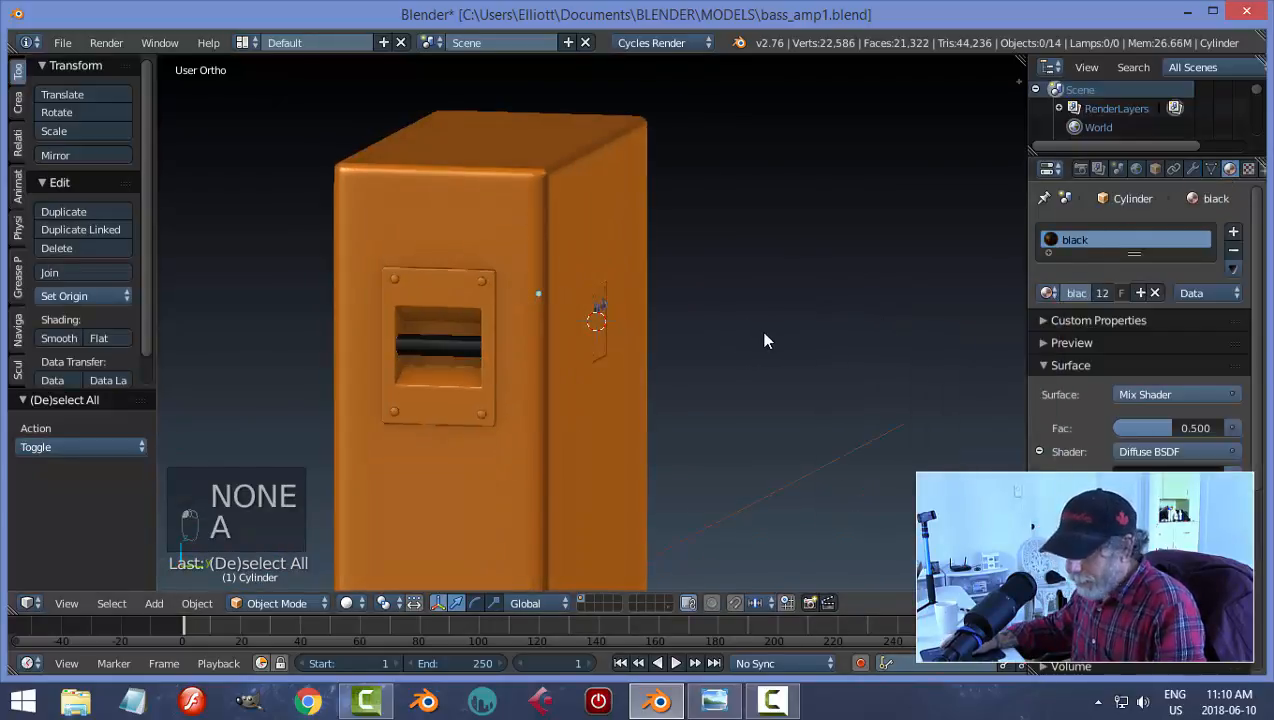
Step: Add a plane and move it -1.516 along Z to sit under the cabinet's feet as a floor
{"action": "scroll", "coordinate": [758, 336], "scroll_direction": "down", "scroll_amount": 2}
{"action": "middle_click_drag", "start_coordinate": [758, 336], "coordinate": [714, 360]}
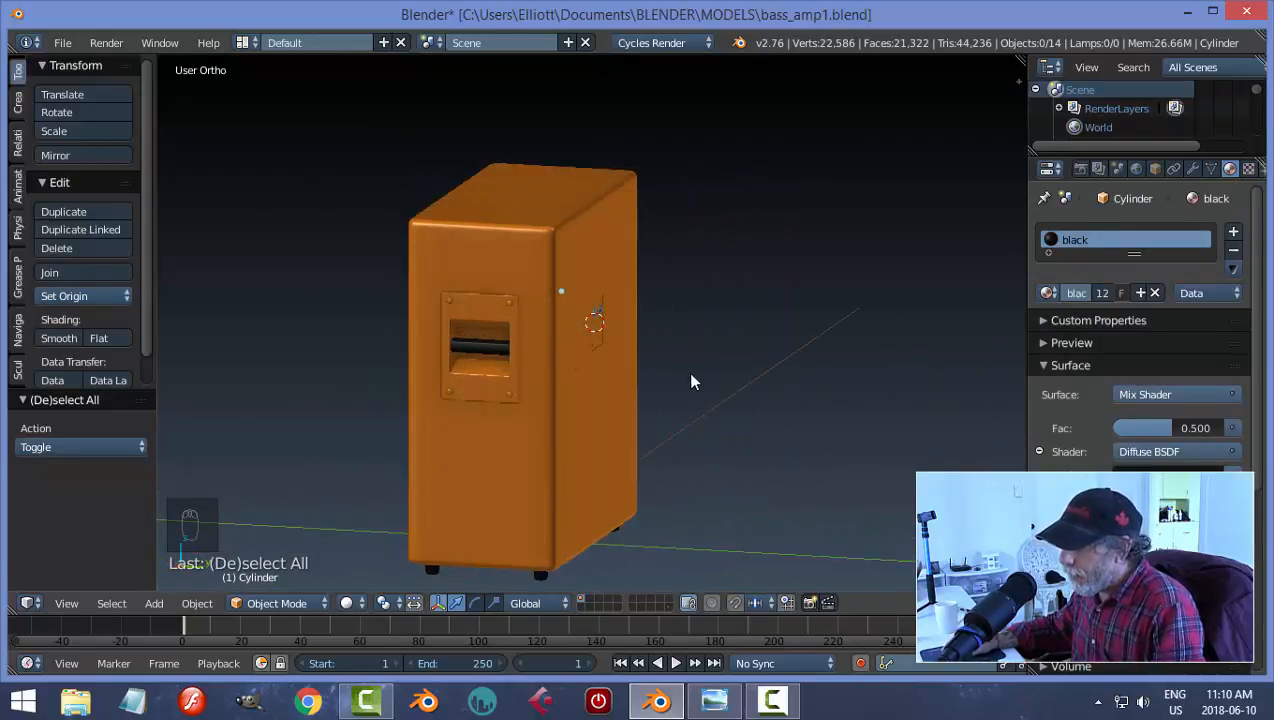
{"action": "middle_click_drag", "start_coordinate": [691, 381], "coordinate": [608, 370]}
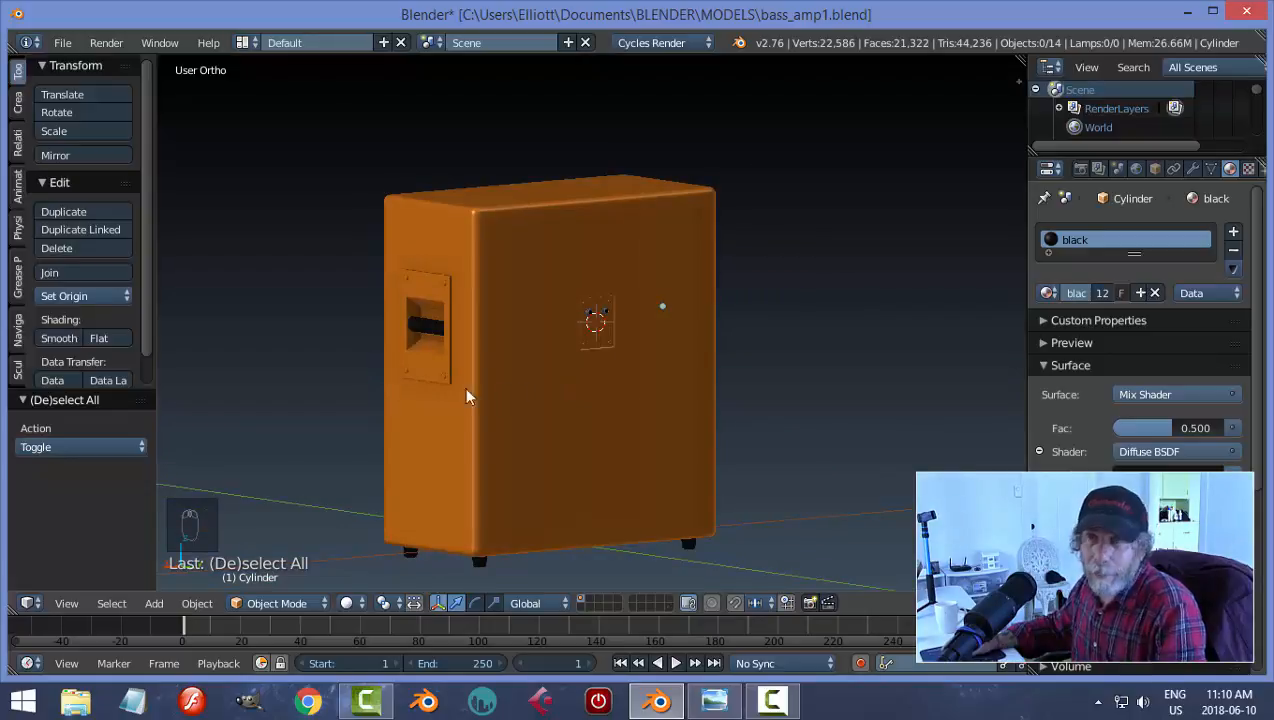
{"action": "middle_click_drag", "start_coordinate": [517, 357], "coordinate": [469, 367]}
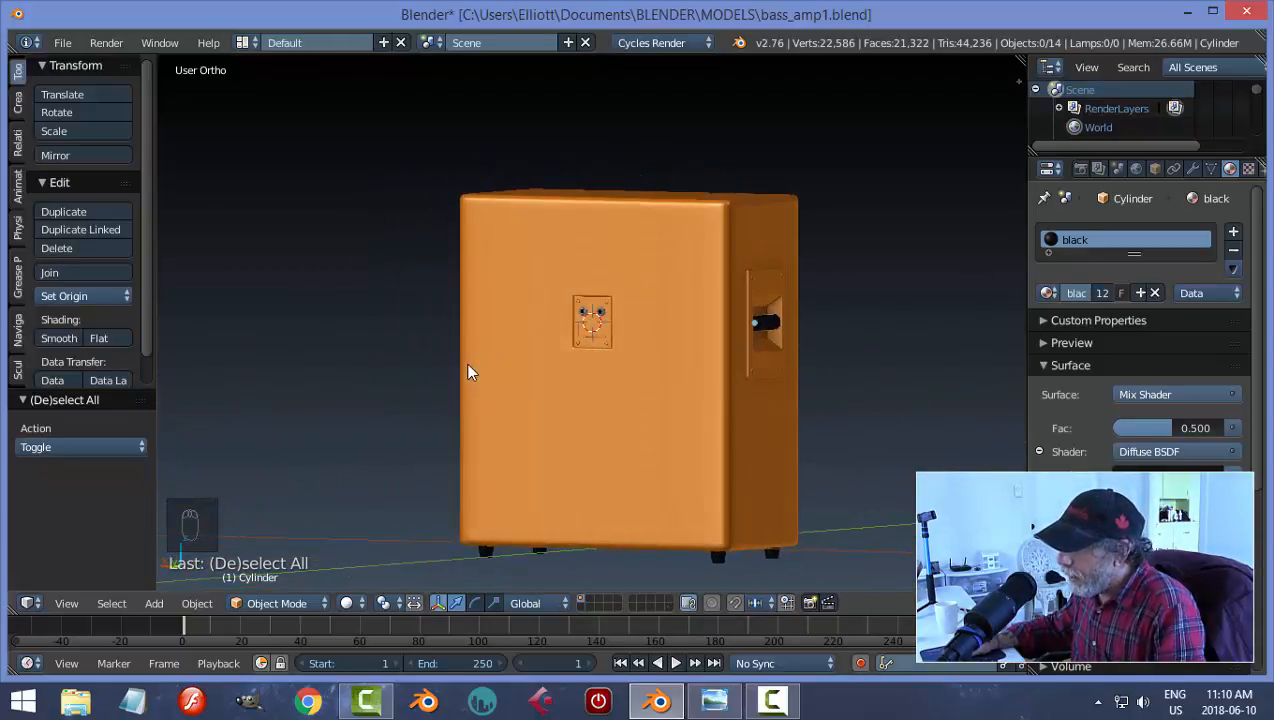
{"action": "middle_click_drag", "start_coordinate": [556, 370], "coordinate": [610, 363]}
{"action": "key", "text": "shift+a"}
{"action": "mouse_move", "coordinate": [615, 372]}
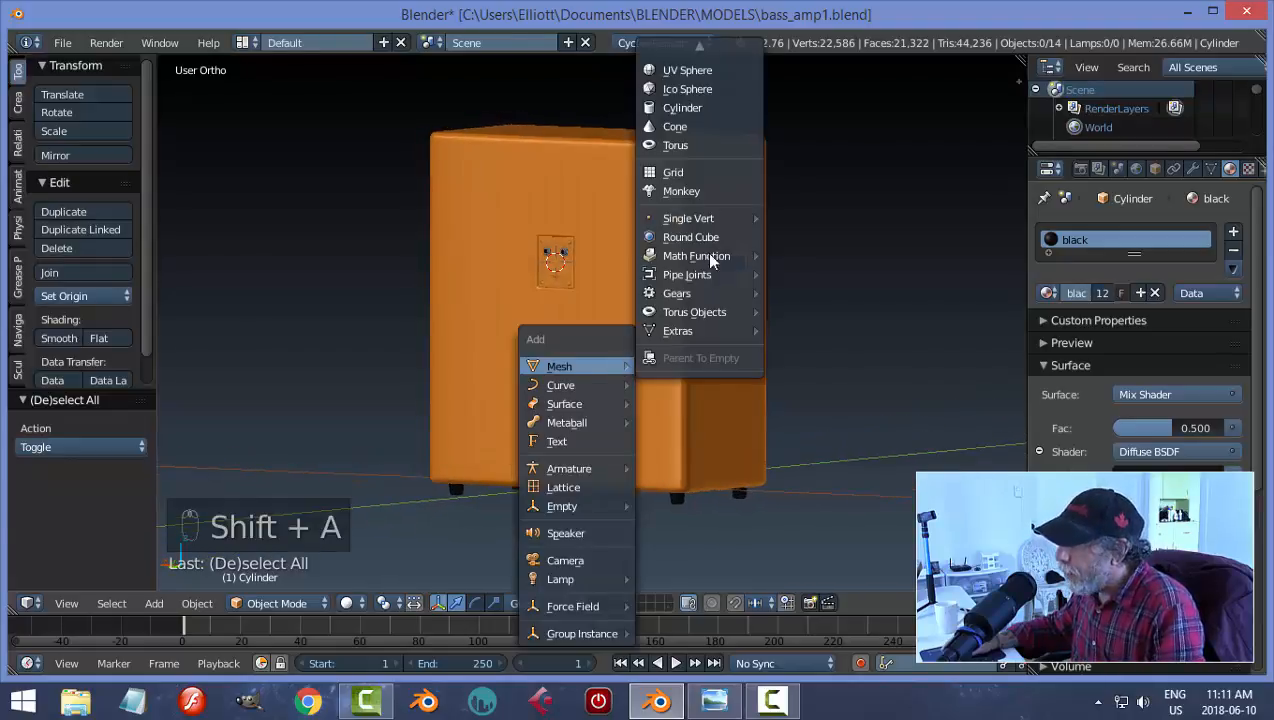
{"action": "left_click", "coordinate": [686, 56]}
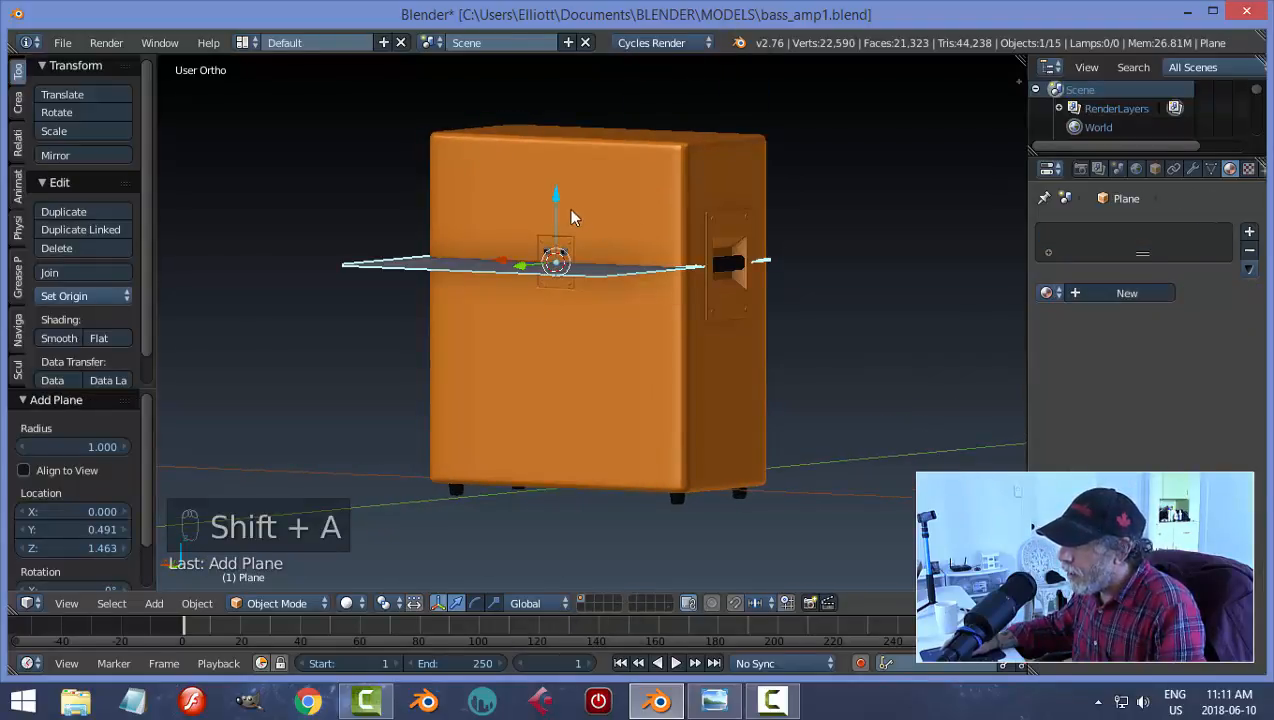
{"action": "left_click", "coordinate": [570, 432]}
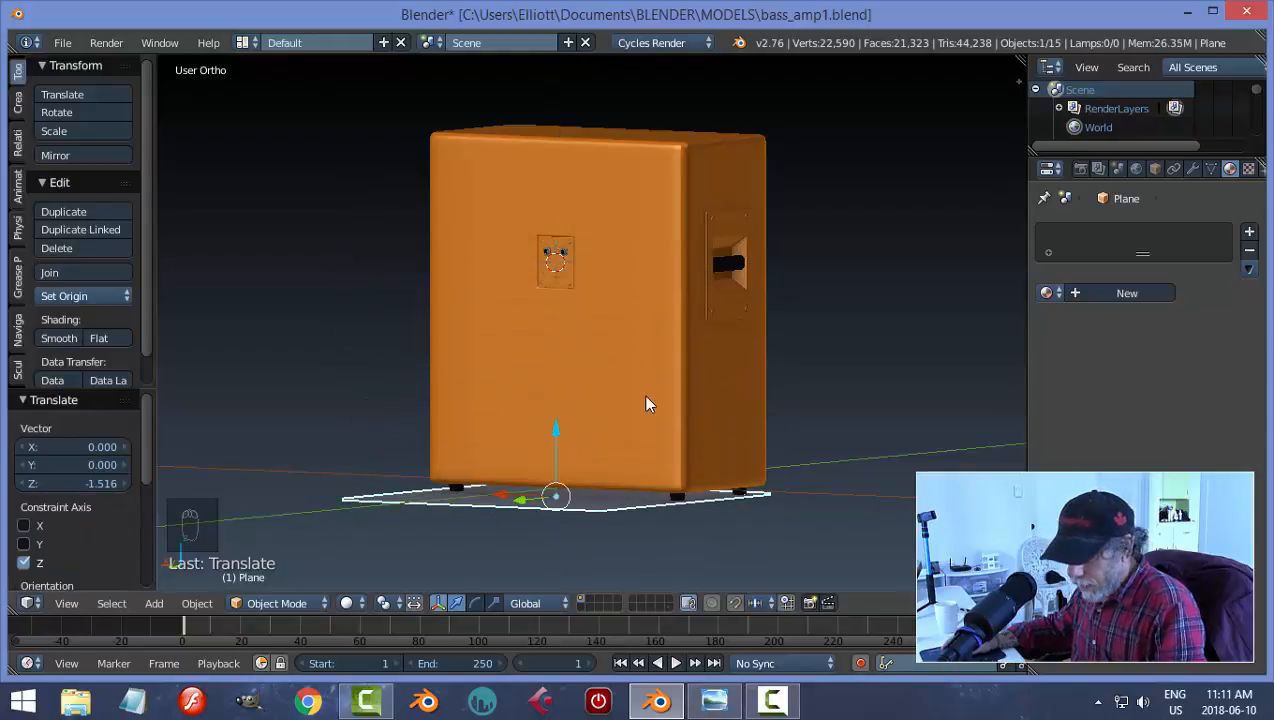
Step: Scale the floor plane by 8 and deselect it
{"action": "key", "text": "s"}
{"action": "key", "text": "8"}
{"action": "key", "text": "a"}
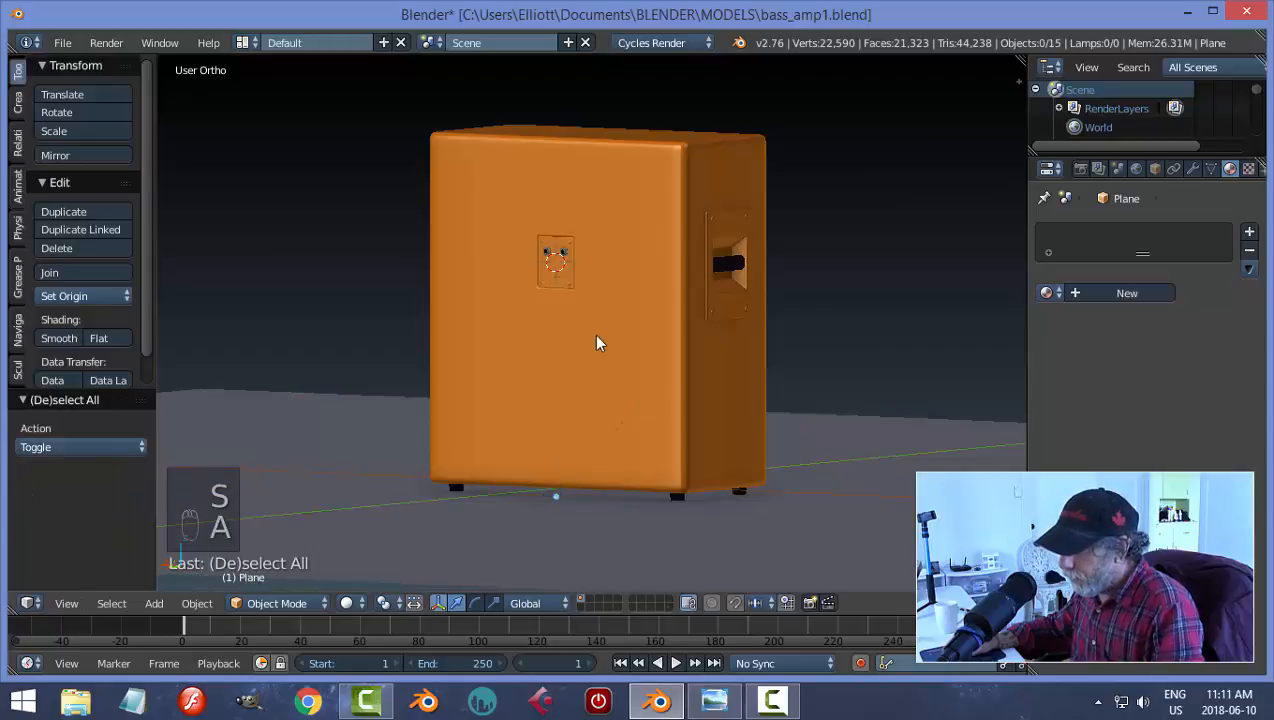
Step: Frame the cabinet's back and handle side from above and make an OpenGL render of the viewport
{"action": "middle_click_drag", "start_coordinate": [596, 340], "coordinate": [604, 370]}
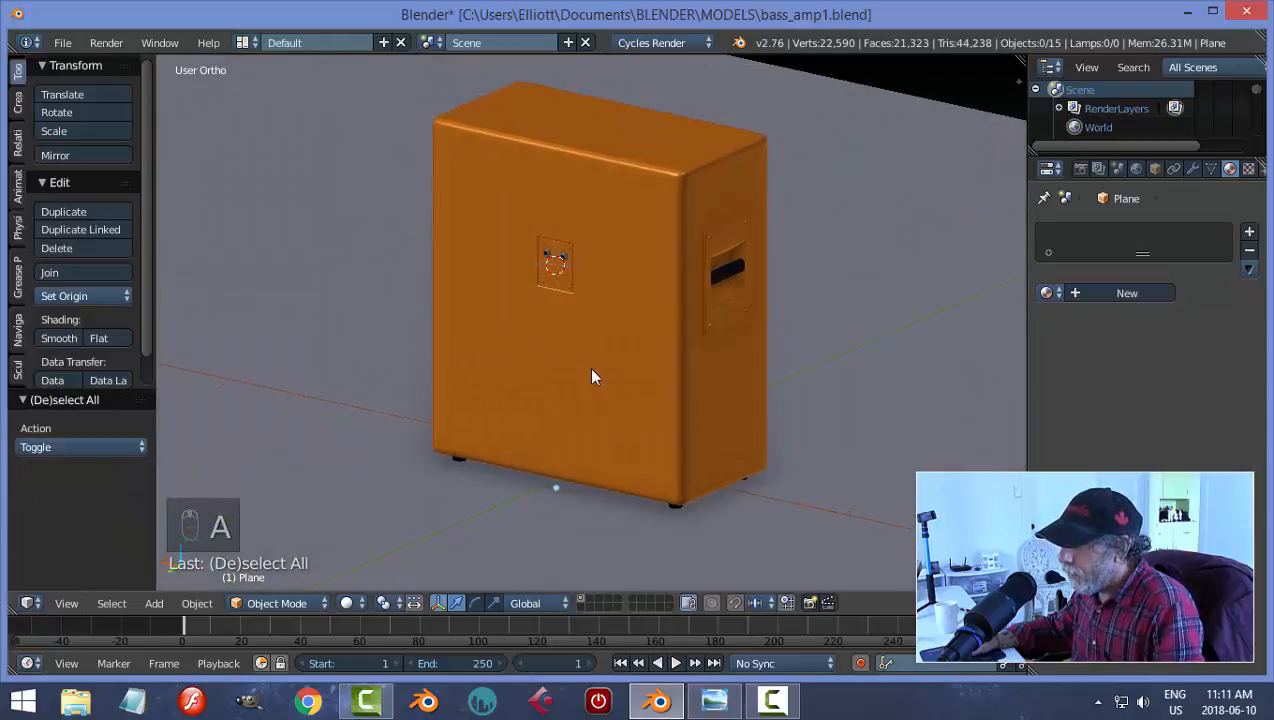
{"action": "scroll", "coordinate": [586, 377], "scroll_direction": "up", "scroll_amount": 2}
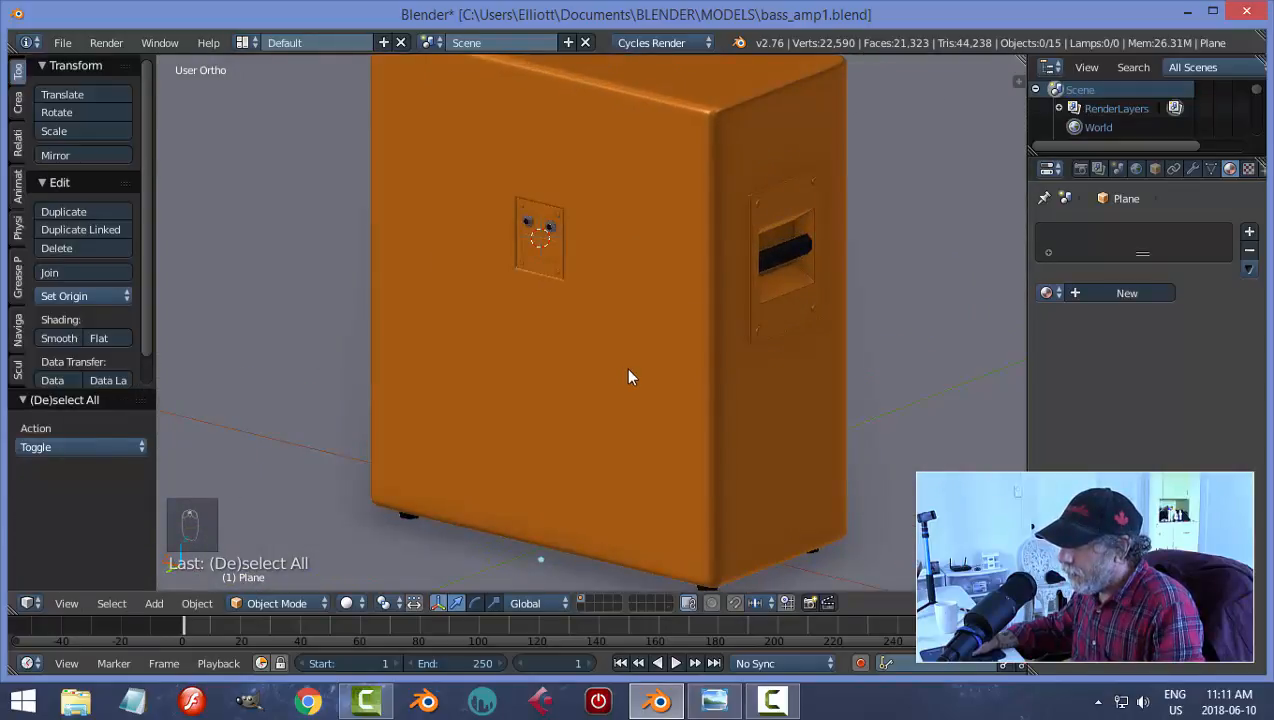
{"action": "middle_click_drag", "start_coordinate": [626, 370], "coordinate": [800, 605], "text": "shift"}
{"action": "key", "text": "F12"}
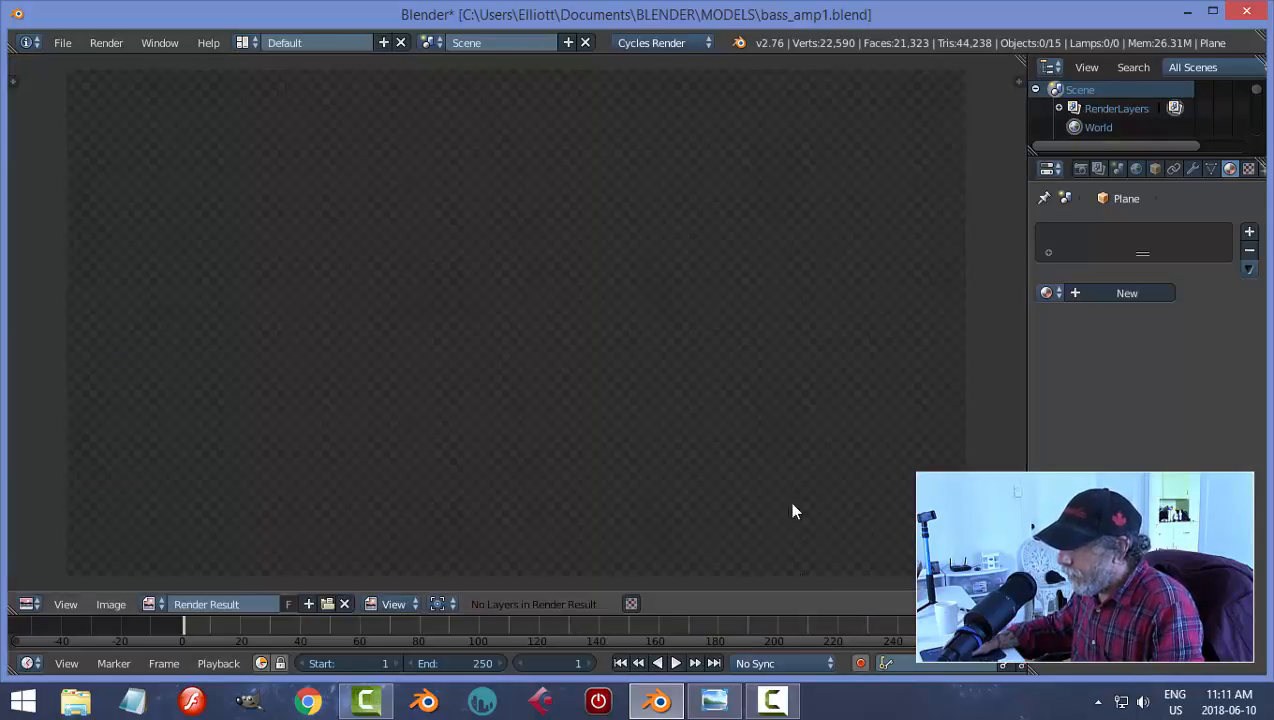
{"action": "key", "text": "Escape"}
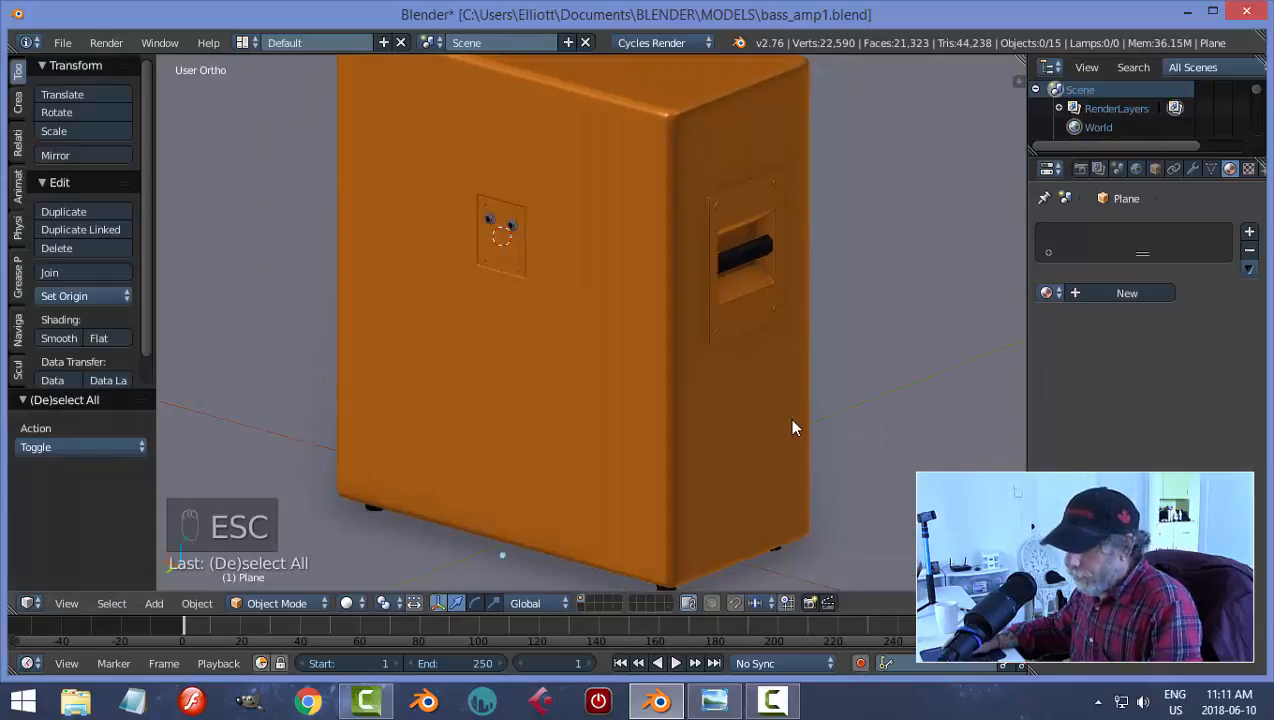
{"action": "left_click", "coordinate": [1080, 168]}
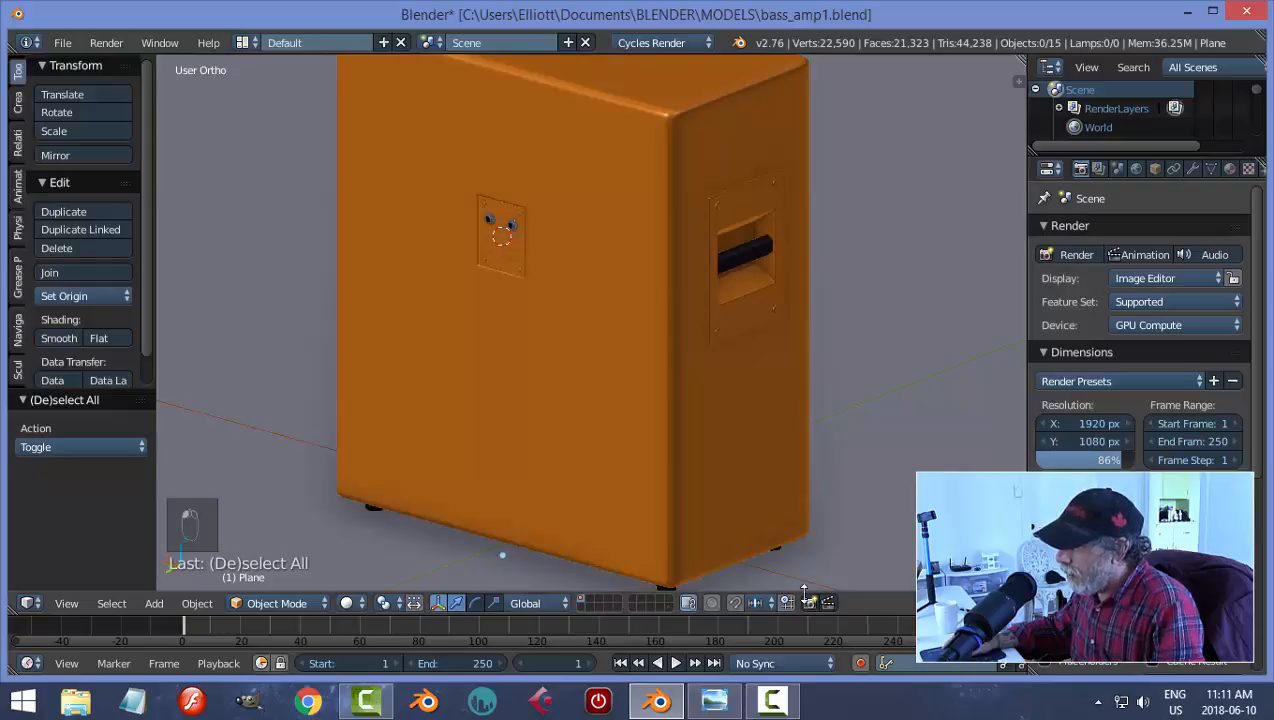
{"action": "left_click", "coordinate": [809, 604]}
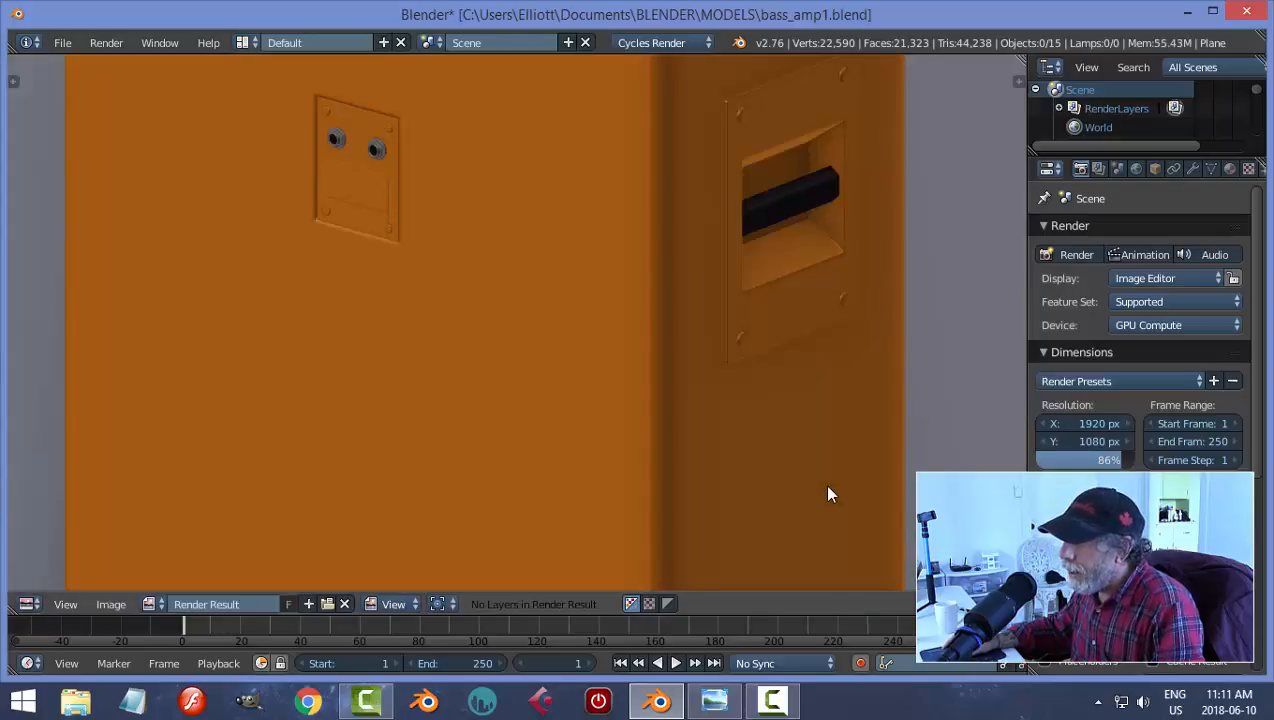